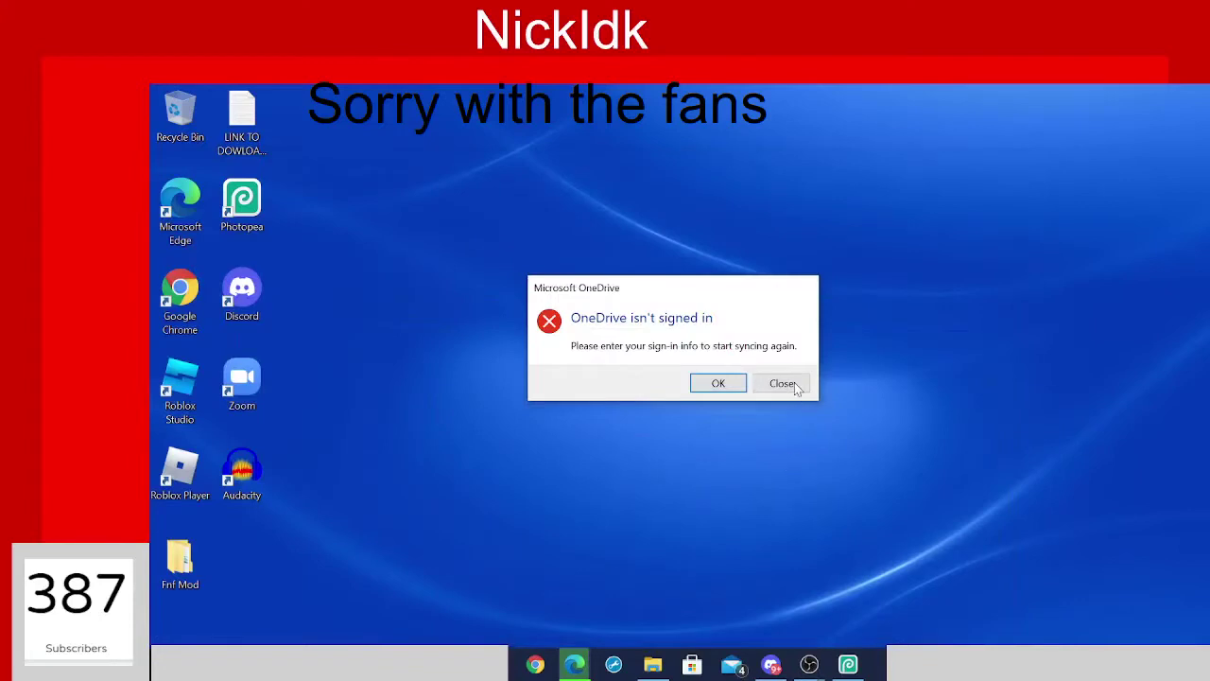
Dismiss the OneDrive sign-in error.
{"action": "left_click", "coordinate": [782, 383]}
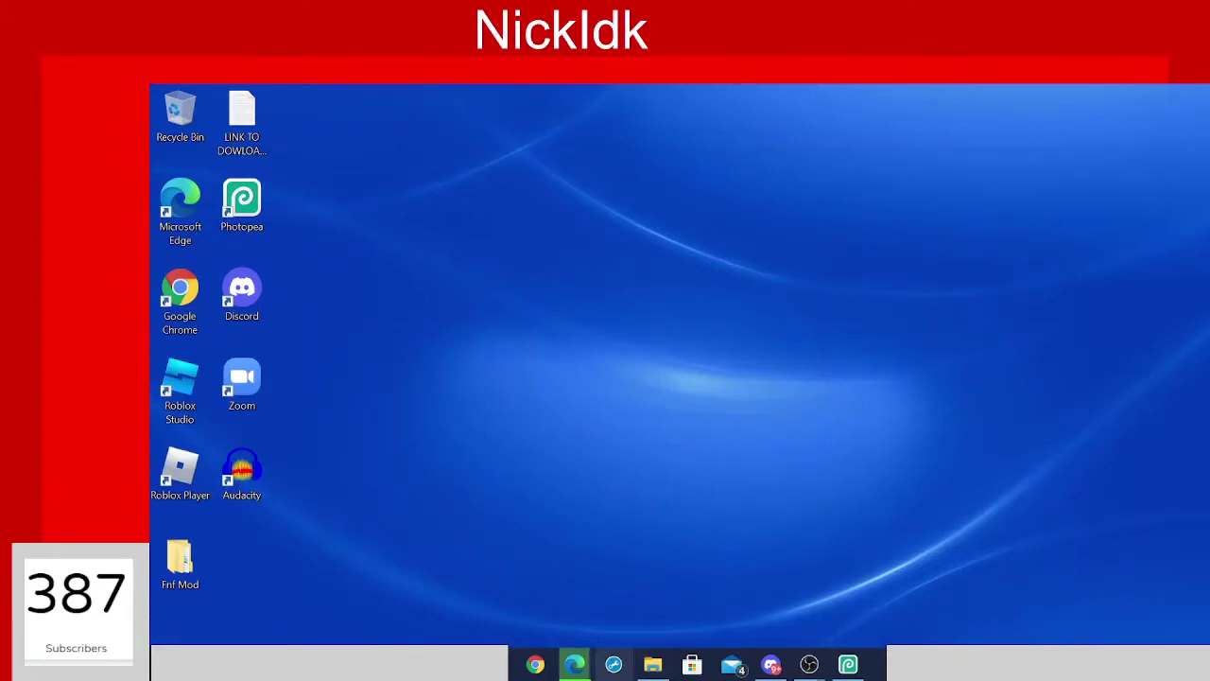
{"action": "mouse_move", "coordinate": [651, 667]}
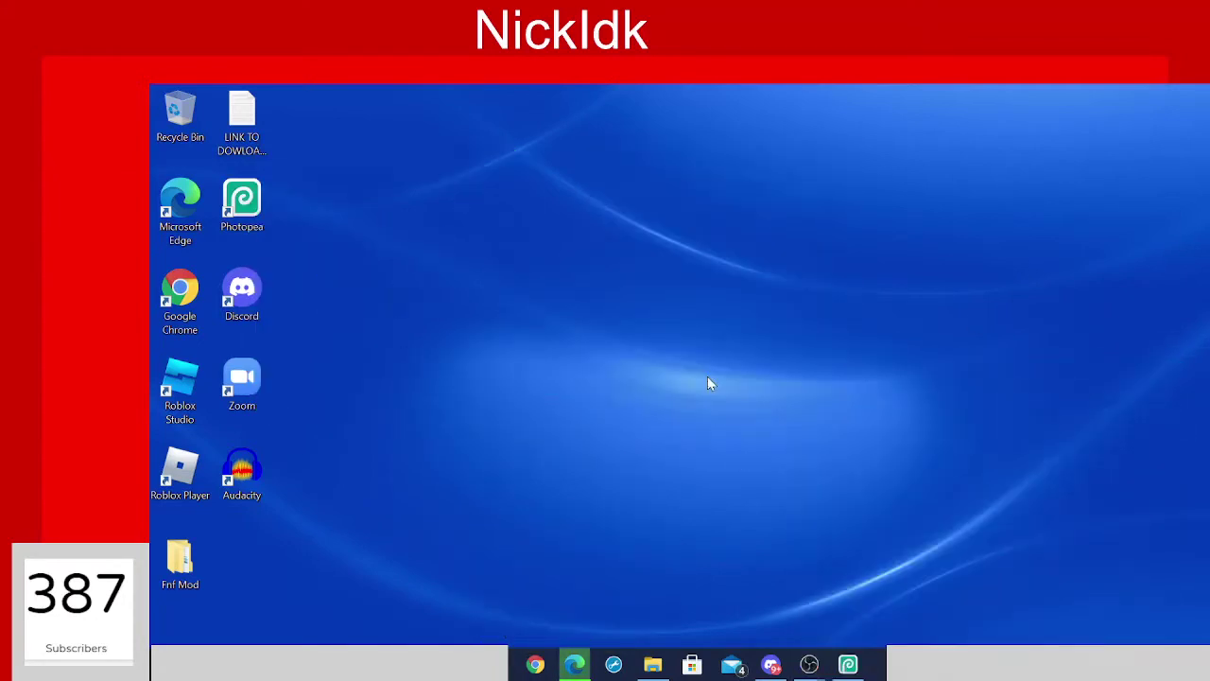
{"action": "left_click_drag", "start_coordinate": [589, 329], "coordinate": [1189, 467]}
{"action": "mouse_move", "coordinate": [642, 361]}
{"action": "left_mouse_down"}
{"action": "mouse_move", "coordinate": [151, 575]}
{"action": "mouse_move", "coordinate": [626, 379]}
{"action": "left_mouse_up"}
{"action": "left_click_drag", "start_coordinate": [931, 381], "coordinate": [404, 165]}
{"action": "left_click_drag", "start_coordinate": [343, 193], "coordinate": [272, 251]}
{"action": "left_click", "coordinate": [511, 546]}
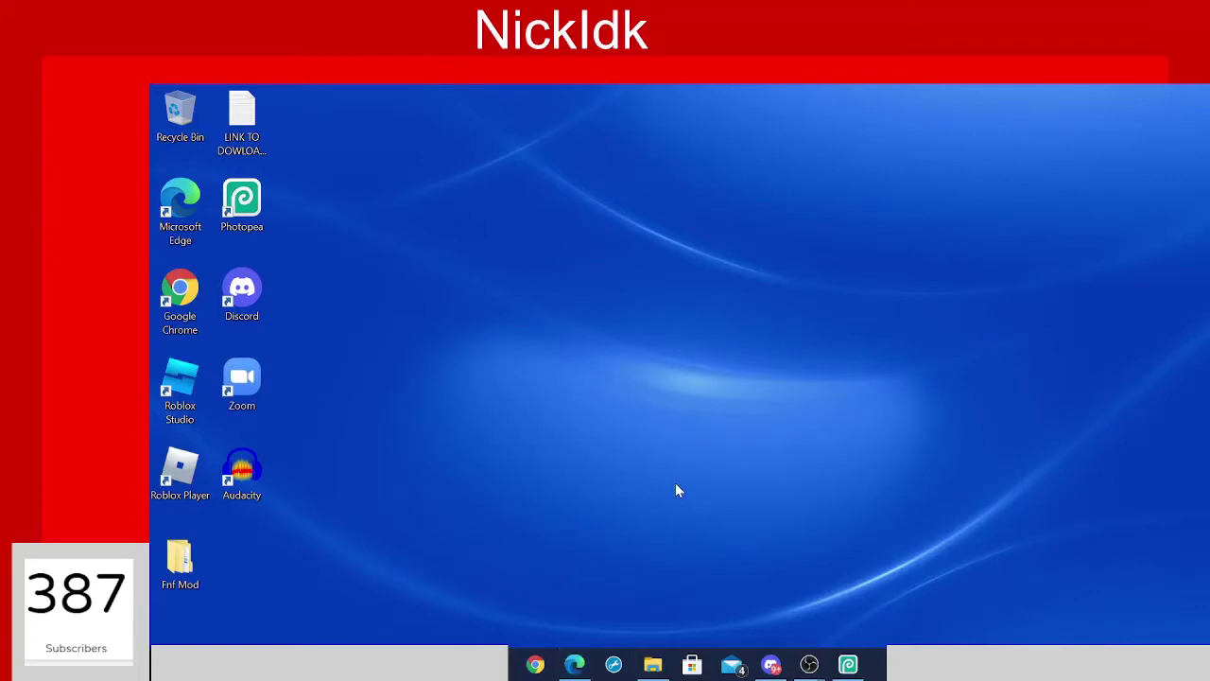
Browse from the Fnf Mod folder through fusion_engine_dont_use_this_link_us and bin to its assets folder.
{"action": "left_click", "coordinate": [652, 665]}
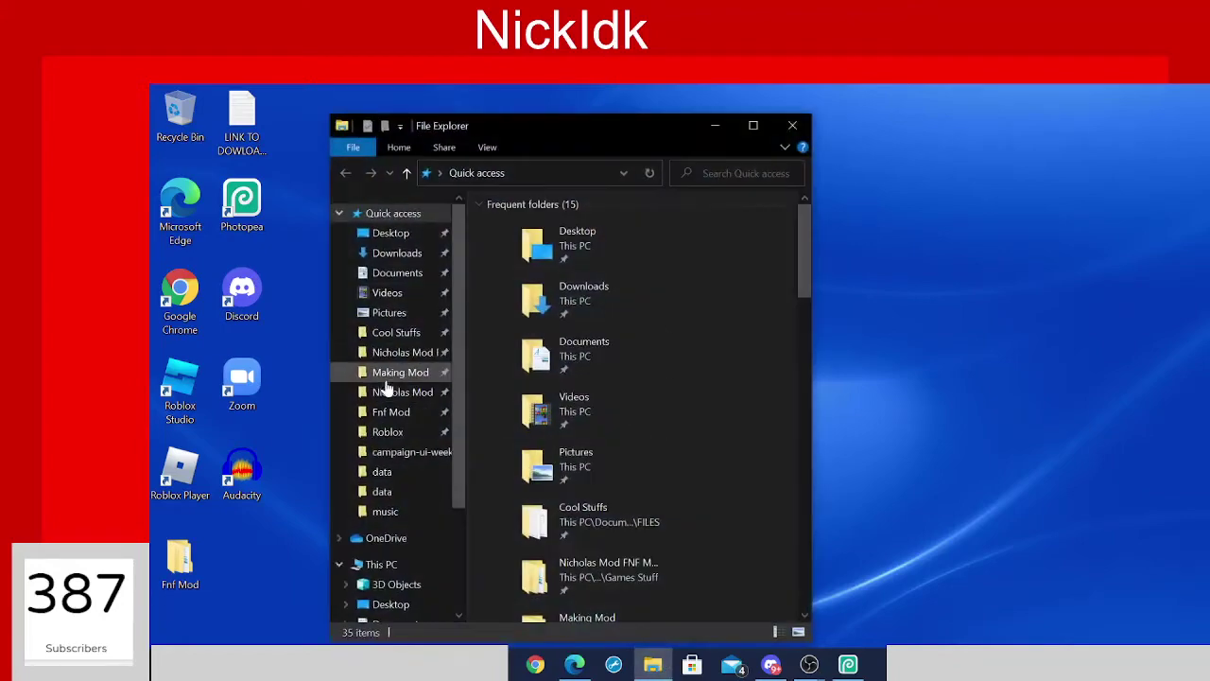
{"action": "left_click", "coordinate": [396, 411]}
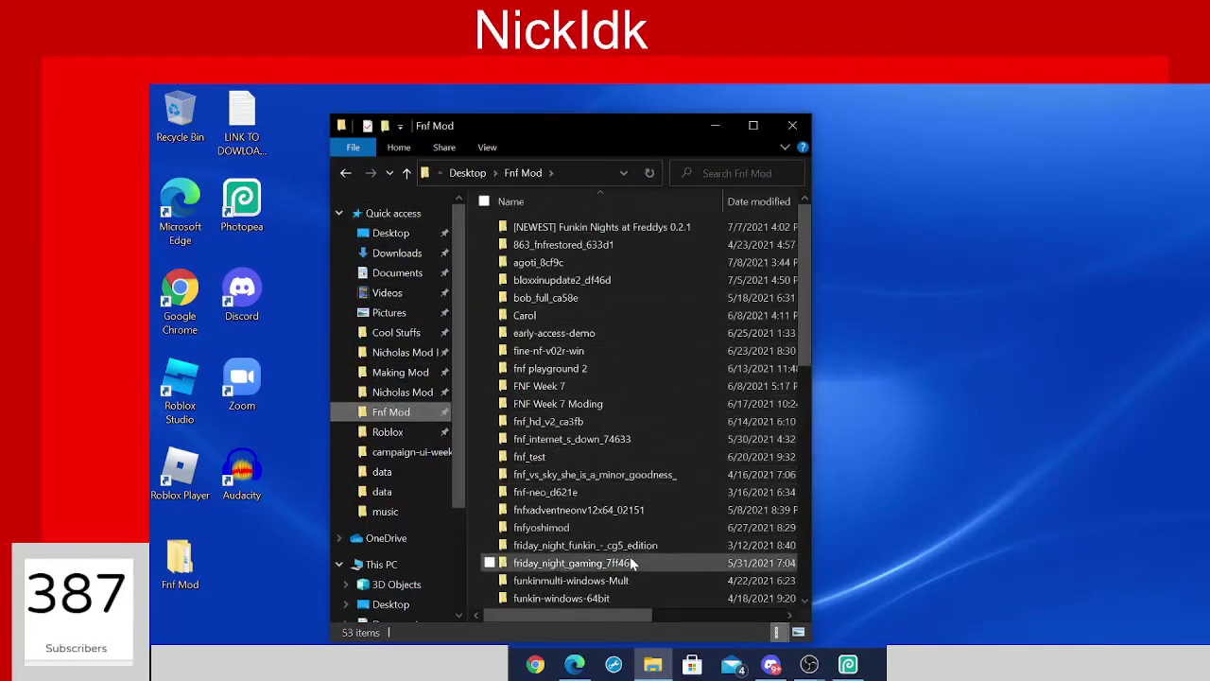
{"action": "scroll", "coordinate": [633, 530], "scroll_direction": "down", "scroll_amount": 3}
{"action": "left_click", "coordinate": [601, 477]}
{"action": "double_click", "coordinate": [602, 477]}
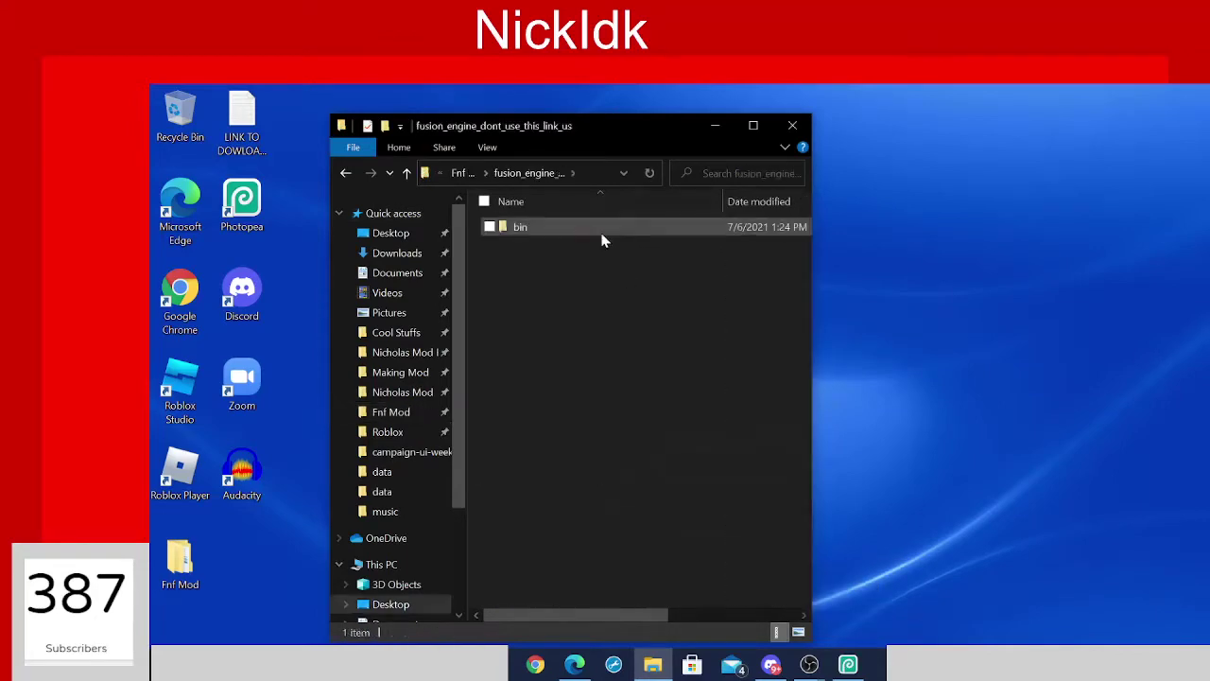
{"action": "double_click", "coordinate": [602, 235]}
{"action": "double_click", "coordinate": [598, 234]}
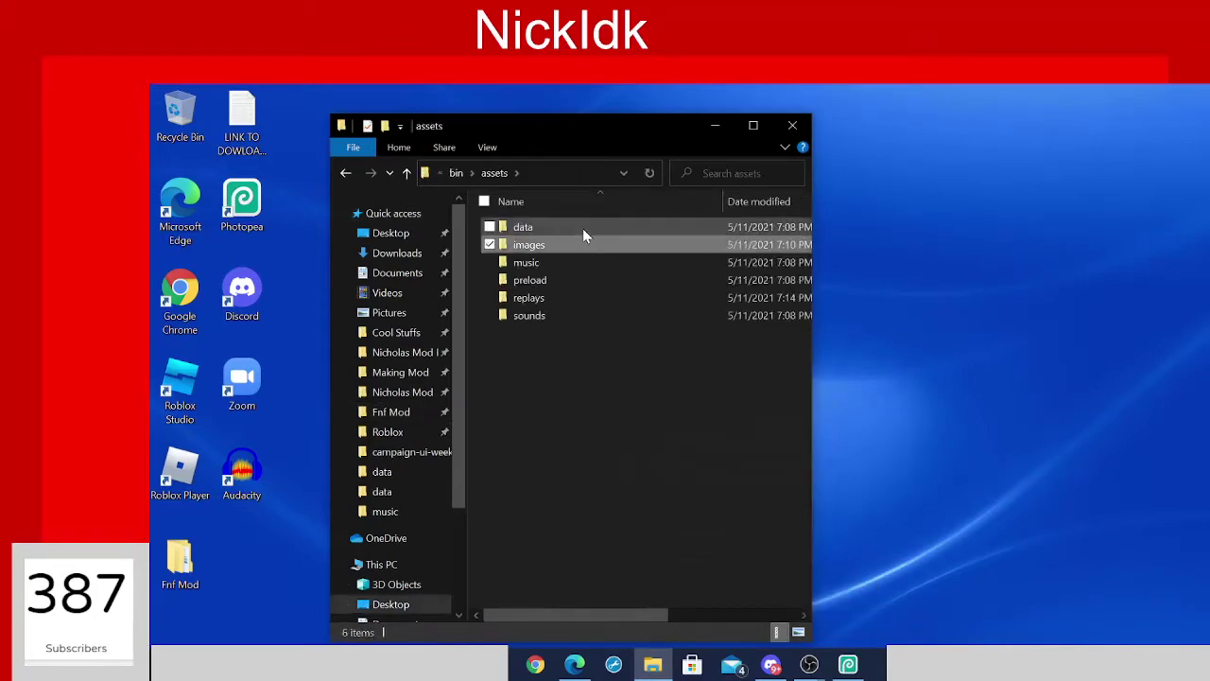
View the blammed-easy chart file from the data folder's blammed subfolder in Visual Studio Code, and close both windows.
{"action": "double_click", "coordinate": [582, 228]}
{"action": "double_click", "coordinate": [579, 229]}
{"action": "double_click", "coordinate": [575, 245]}
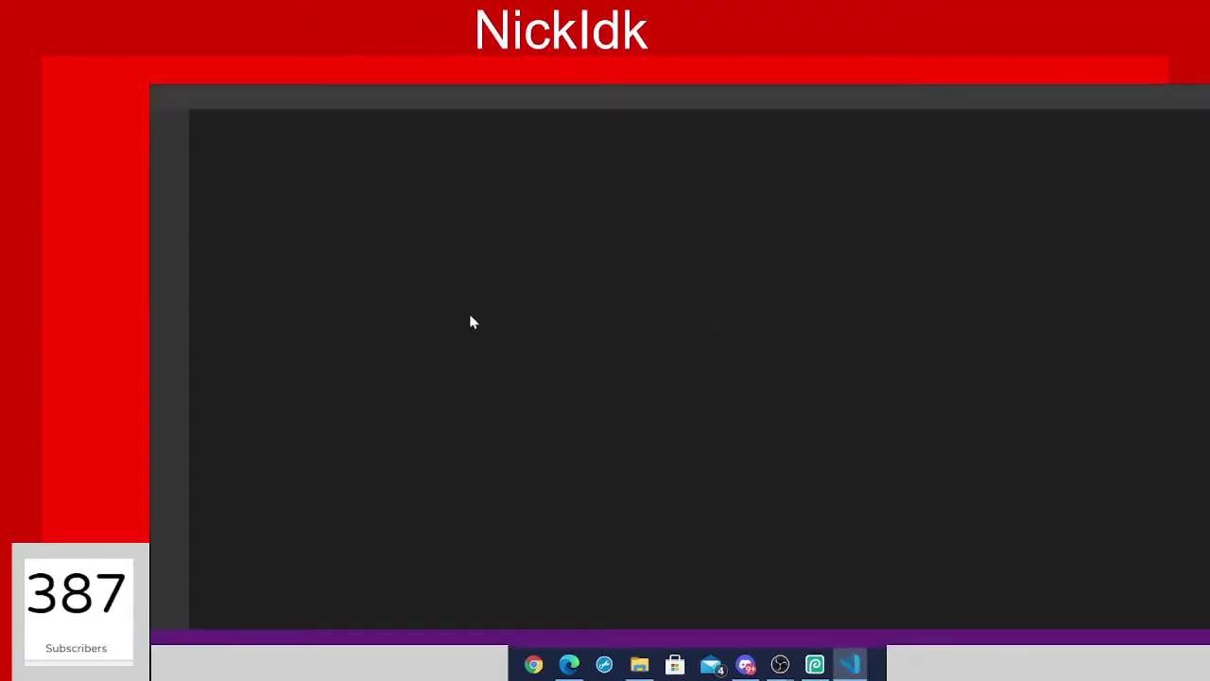
{"action": "left_click", "coordinate": [351, 374]}
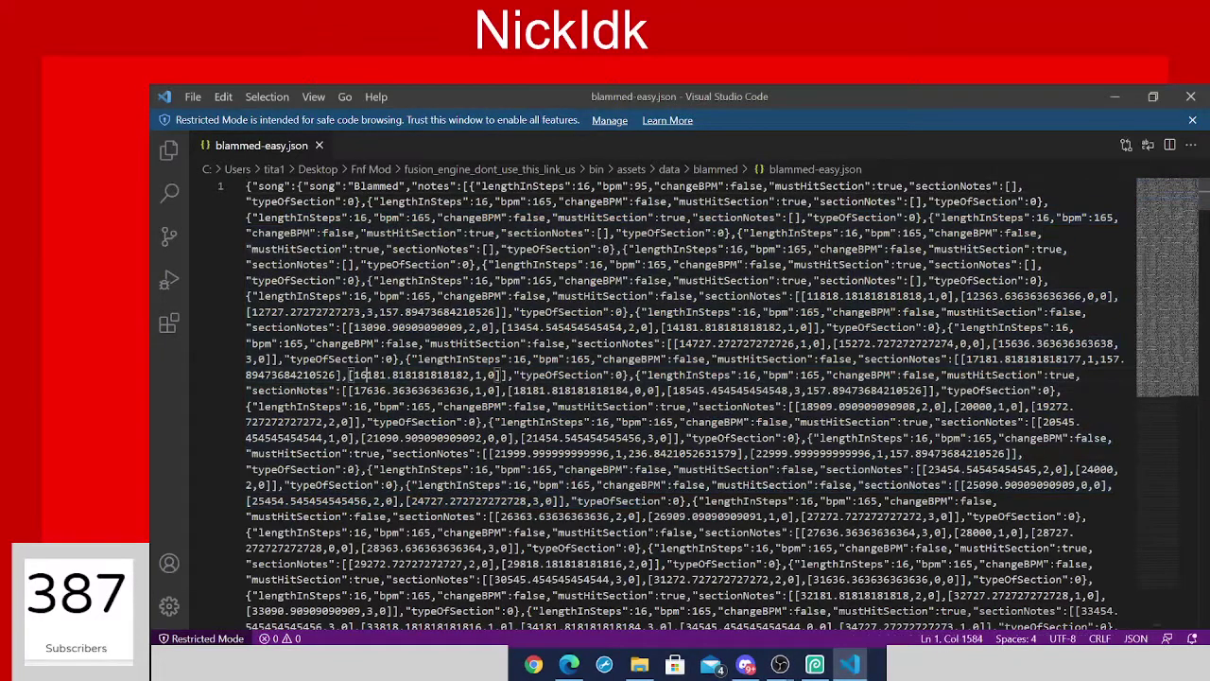
{"action": "left_click_drag", "start_coordinate": [552, 484], "coordinate": [557, 484]}
{"action": "key", "text": "alt+F4"}
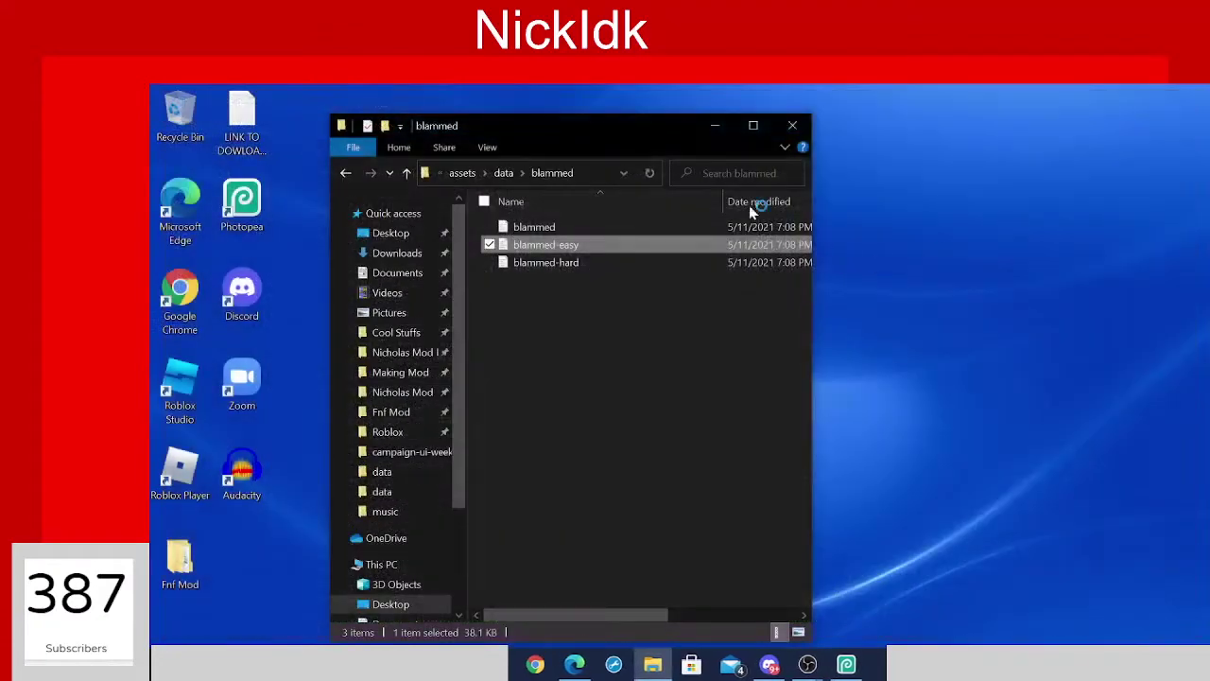
{"action": "left_click", "coordinate": [795, 124]}
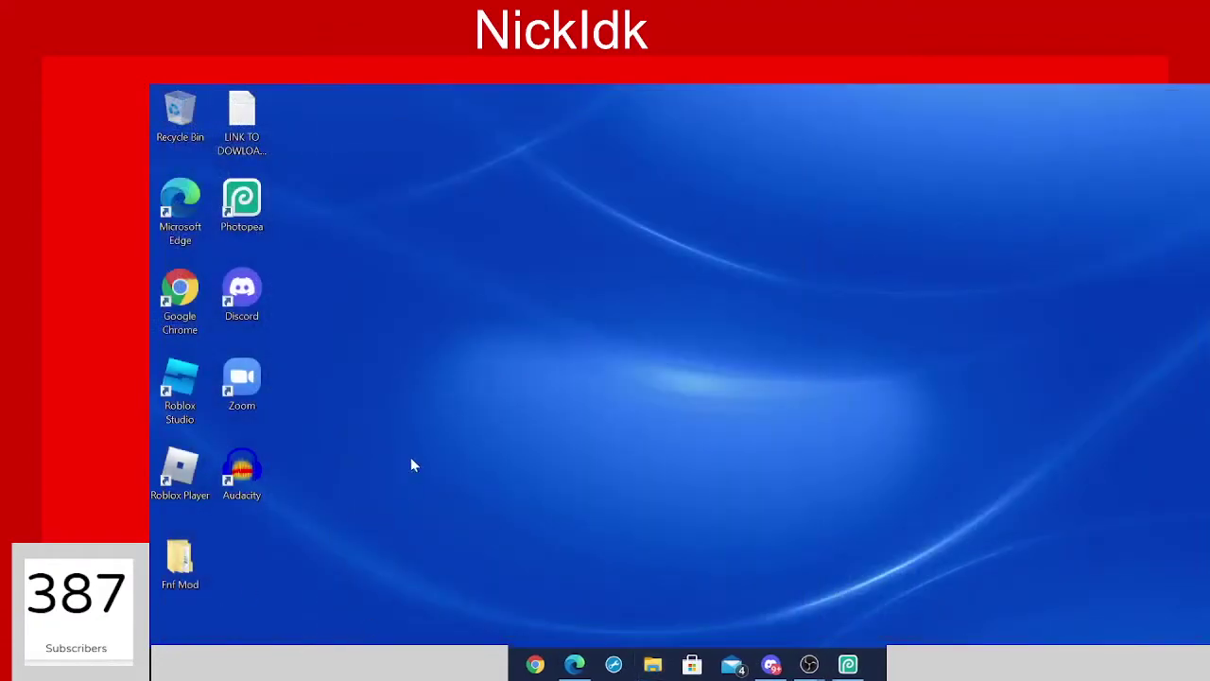
Look up Adobe Animate 2020 in the Windows search and dismiss the results.
{"action": "left_click_drag", "start_coordinate": [404, 440], "coordinate": [235, 521]}
{"action": "left_click", "coordinate": [364, 595]}
{"action": "key", "text": "super+s"}
{"action": "type", "text": "A"}
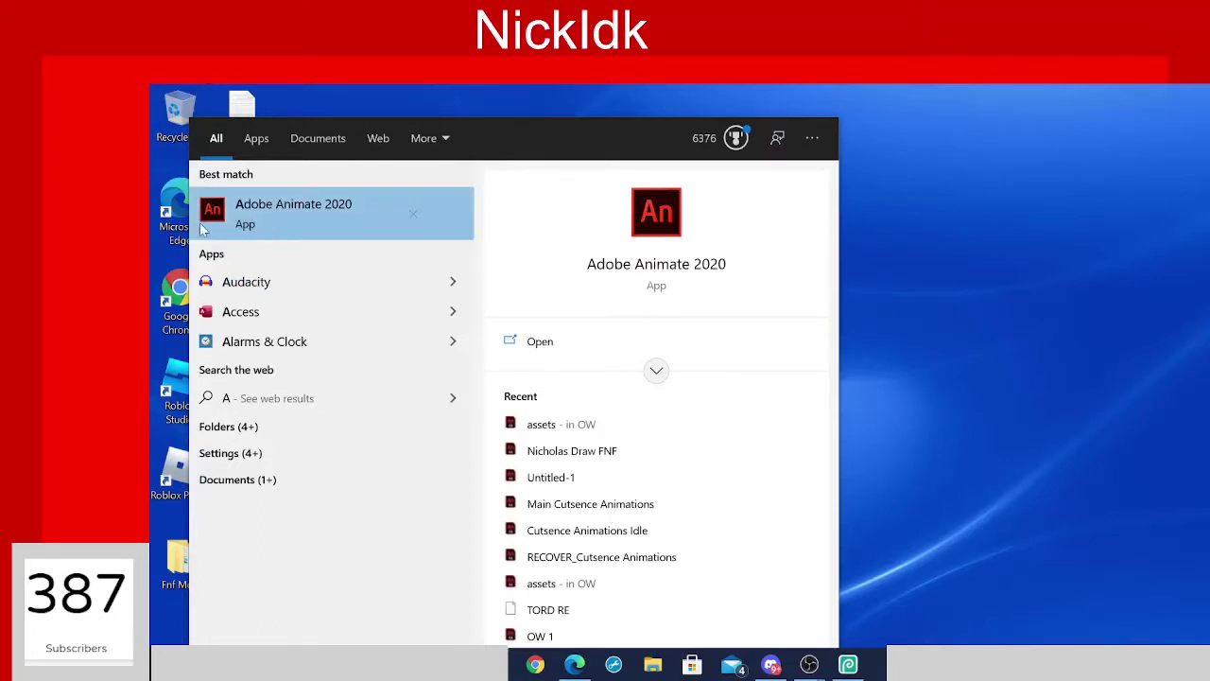
{"action": "left_click", "coordinate": [905, 222]}
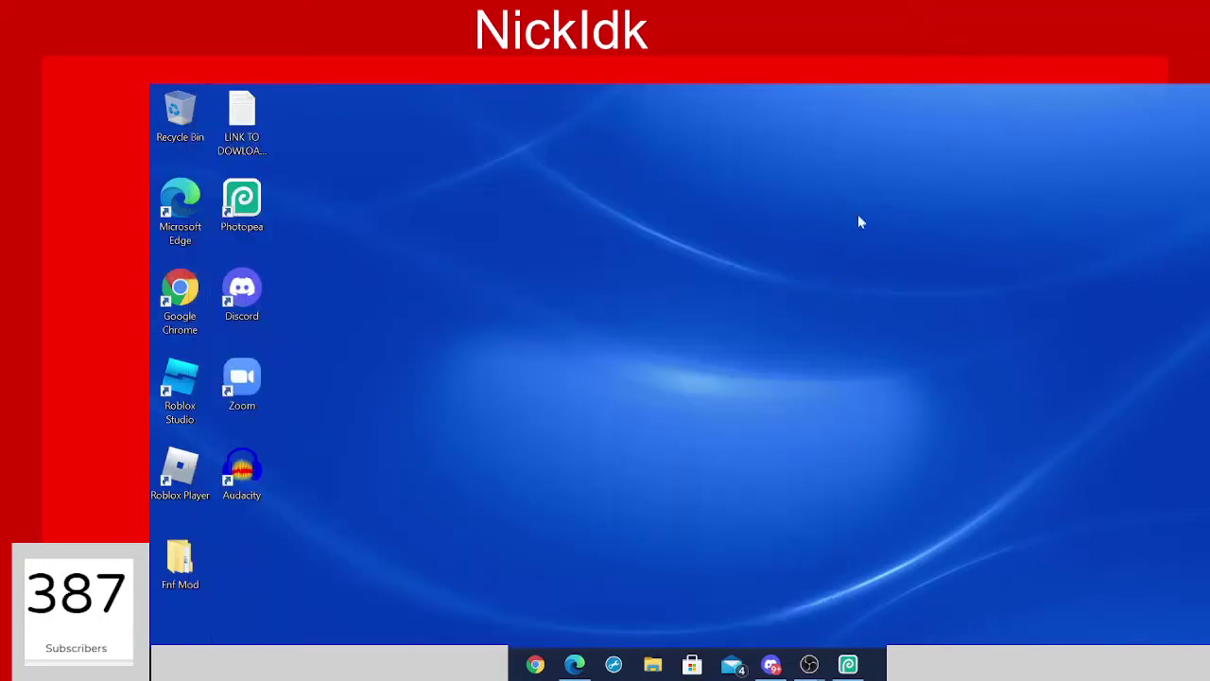
{"action": "left_click_drag", "start_coordinate": [151, 90], "coordinate": [914, 84]}
{"action": "left_click_drag", "start_coordinate": [486, 84], "coordinate": [321, 138]}
Locate the fusion_engine_dont_use_this_link_us folder inside Fnf Mod, check its contents and return to the Fnf Mod listing.
{"action": "left_click", "coordinate": [652, 665]}
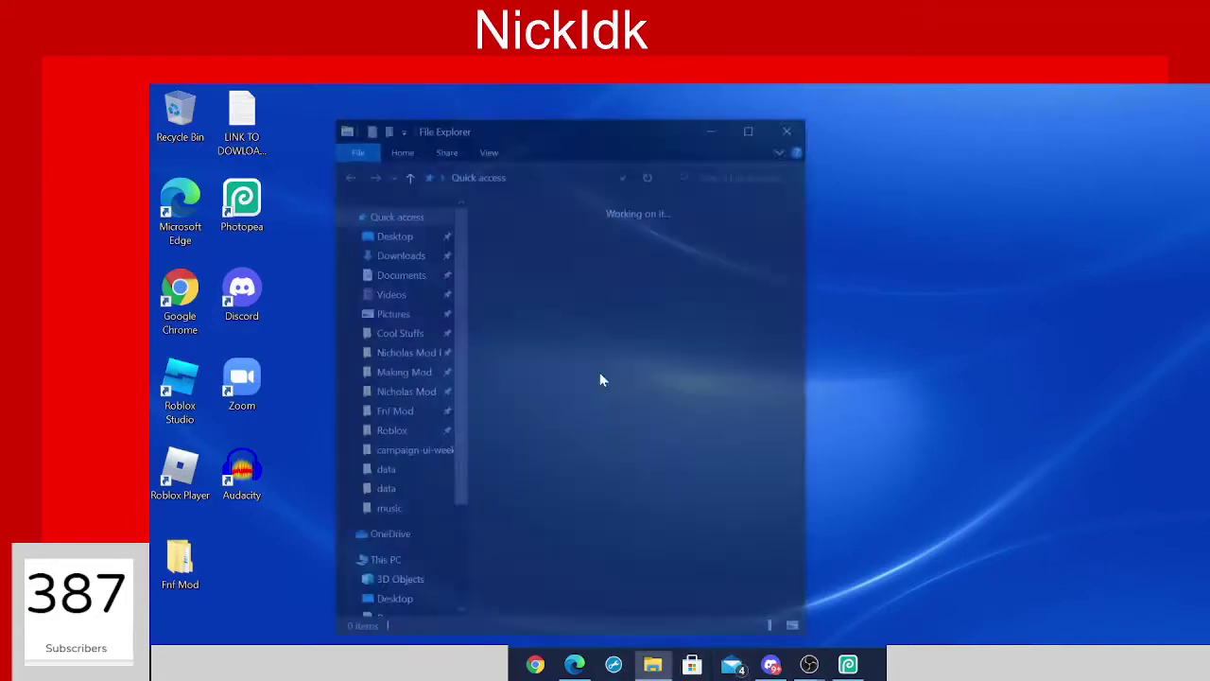
{"action": "left_click", "coordinate": [395, 416]}
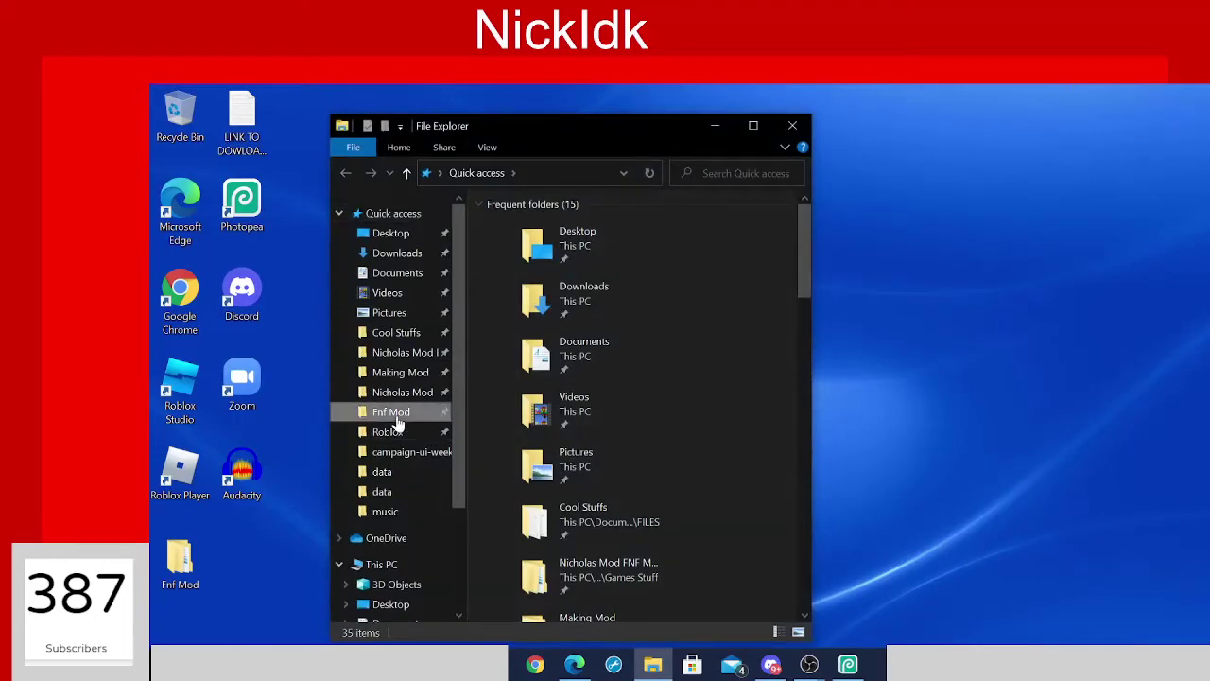
{"action": "scroll", "coordinate": [605, 388], "scroll_direction": "down", "scroll_amount": 3}
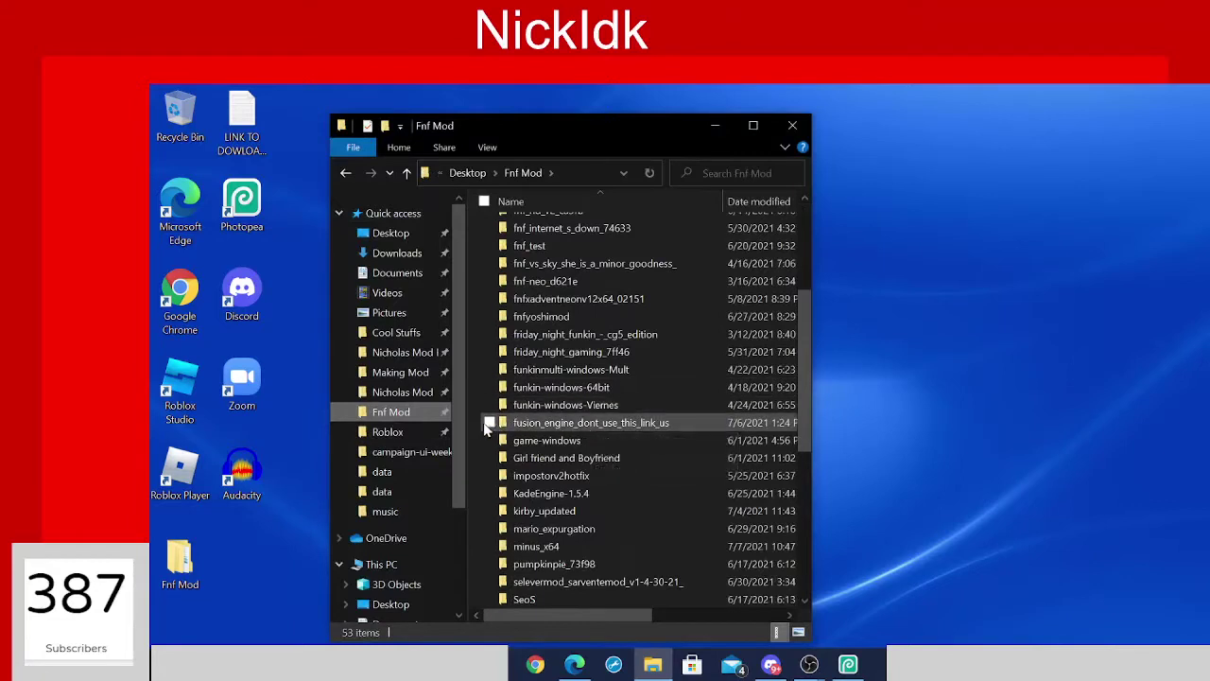
{"action": "left_click", "coordinate": [515, 424]}
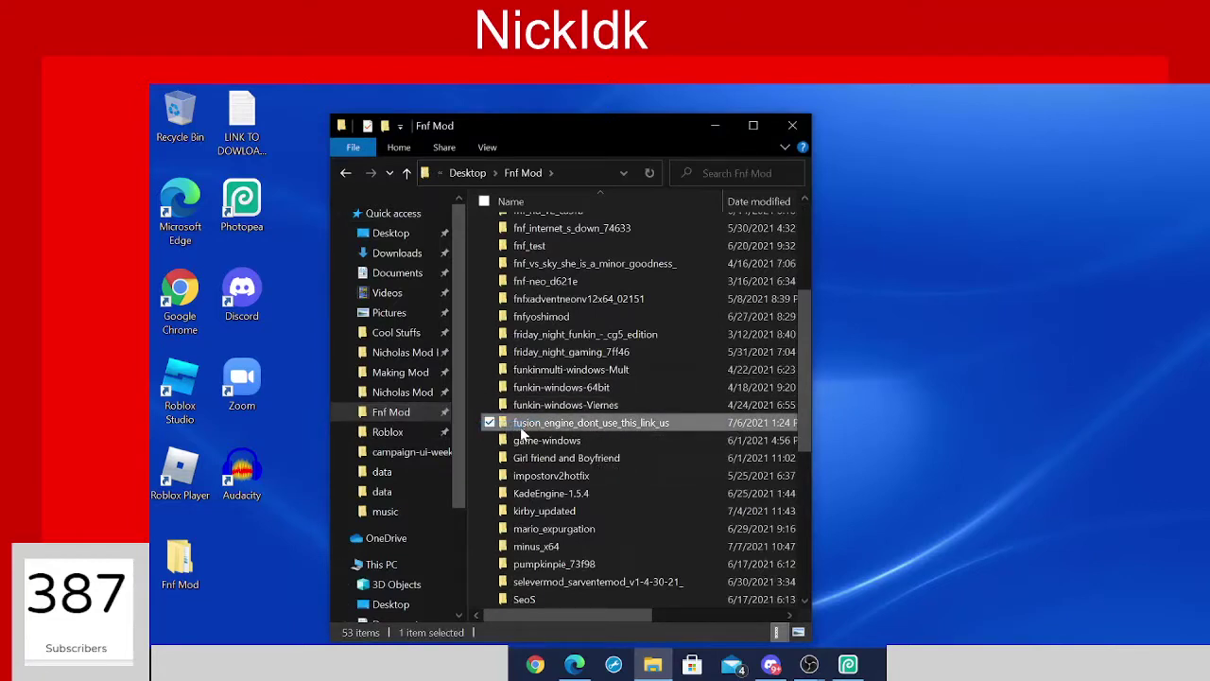
{"action": "double_click", "coordinate": [519, 425]}
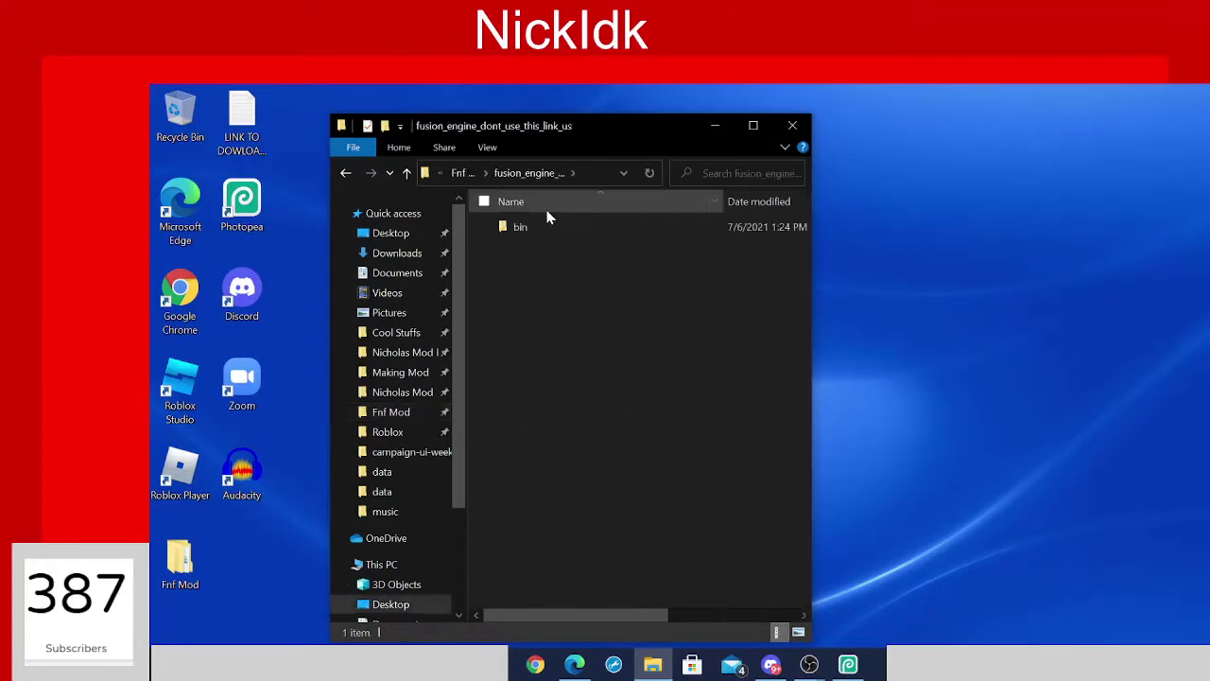
{"action": "left_click", "coordinate": [348, 176]}
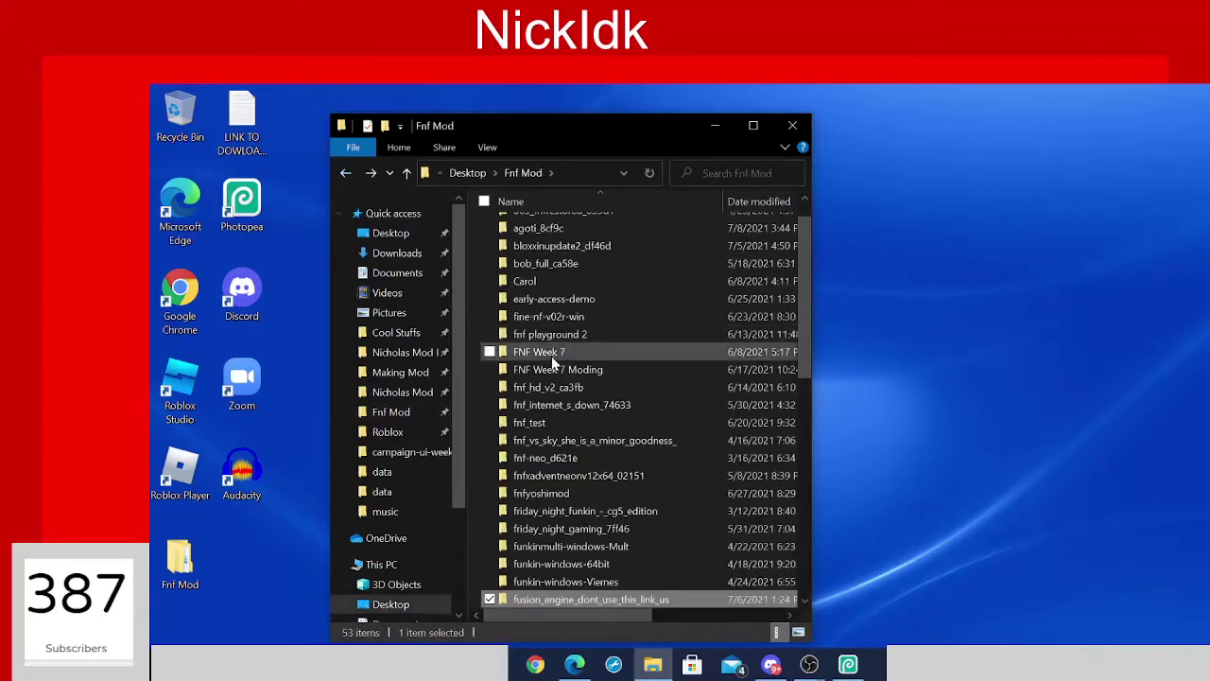
Copy the fusion_engine_dont_use_this_link_us folder to the clipboard and close the Fnf Mod window.
{"action": "right_click", "coordinate": [622, 598]}
{"action": "left_click", "coordinate": [415, 498]}
{"action": "left_click", "coordinate": [895, 439]}
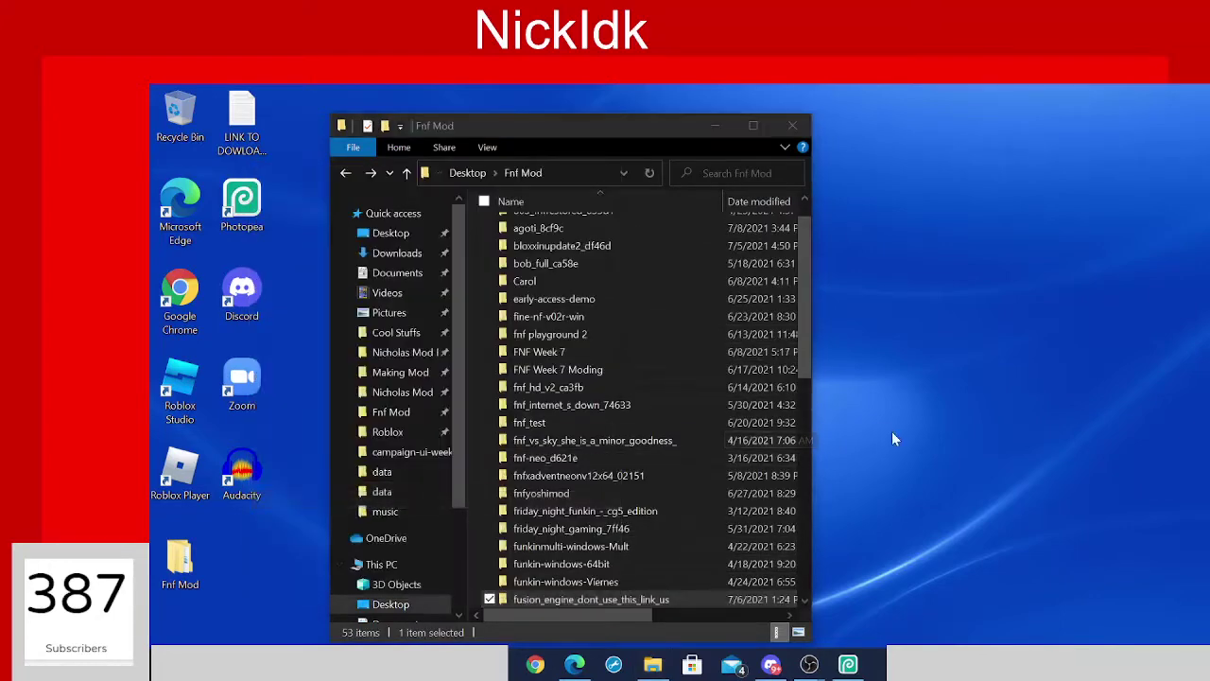
{"action": "left_click", "coordinate": [783, 127]}
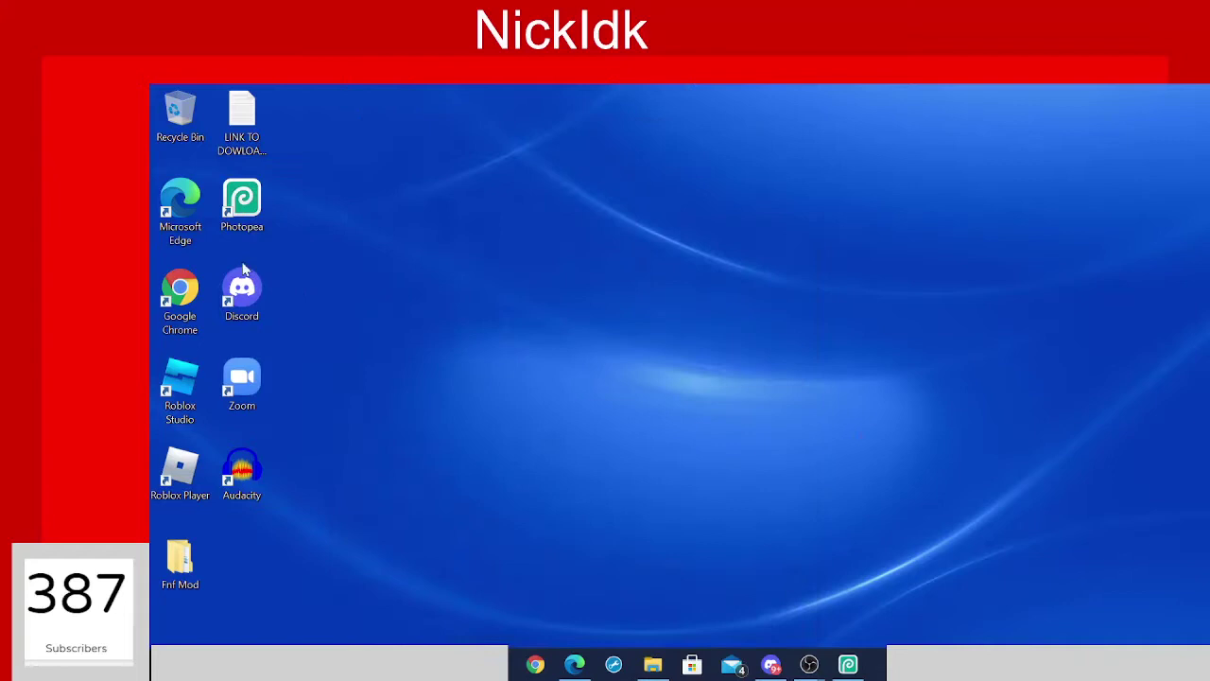
Create a new desktop folder named Test fnf Mod, skipping the rename of the Recycle Bin.
{"action": "right_click", "coordinate": [366, 318]}
{"action": "mouse_move", "coordinate": [305, 451]}
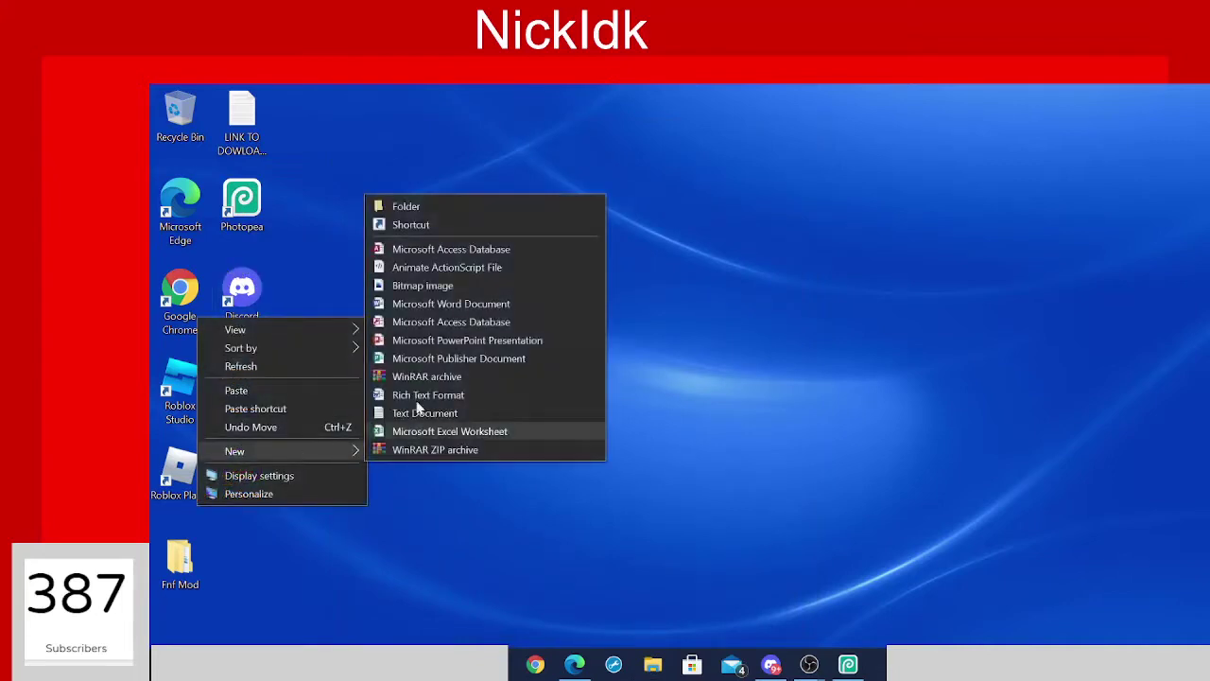
{"action": "left_click", "coordinate": [501, 213]}
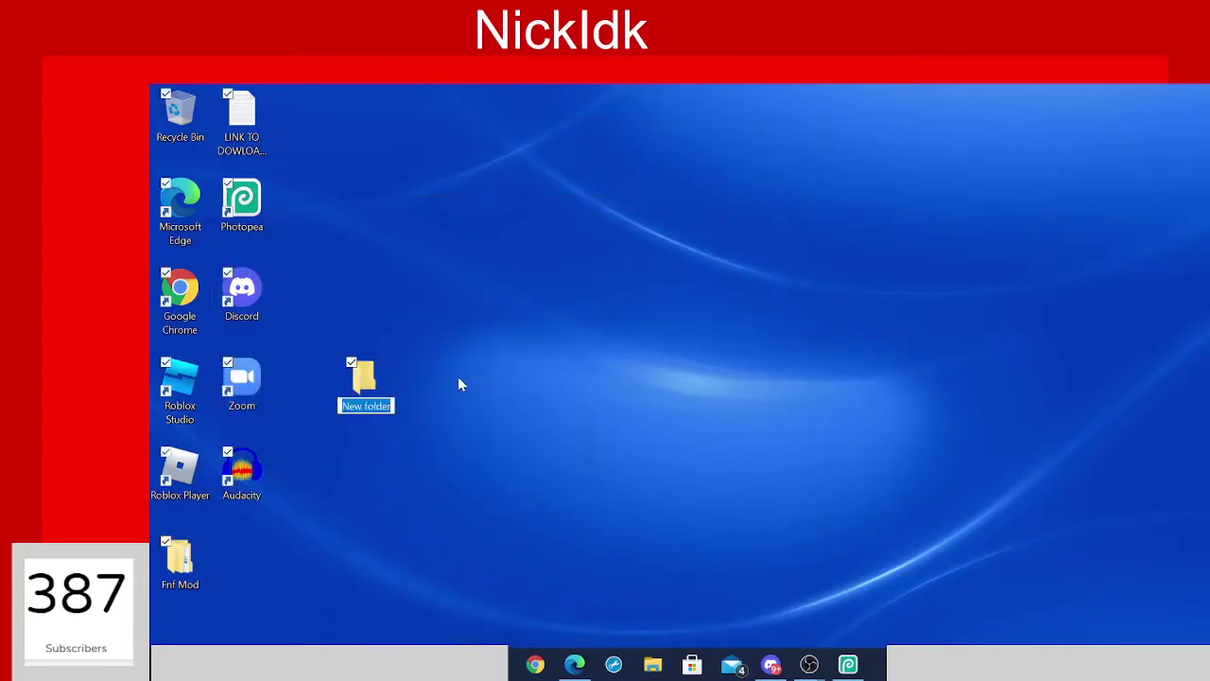
{"action": "type", "text": "Test fnf M"}
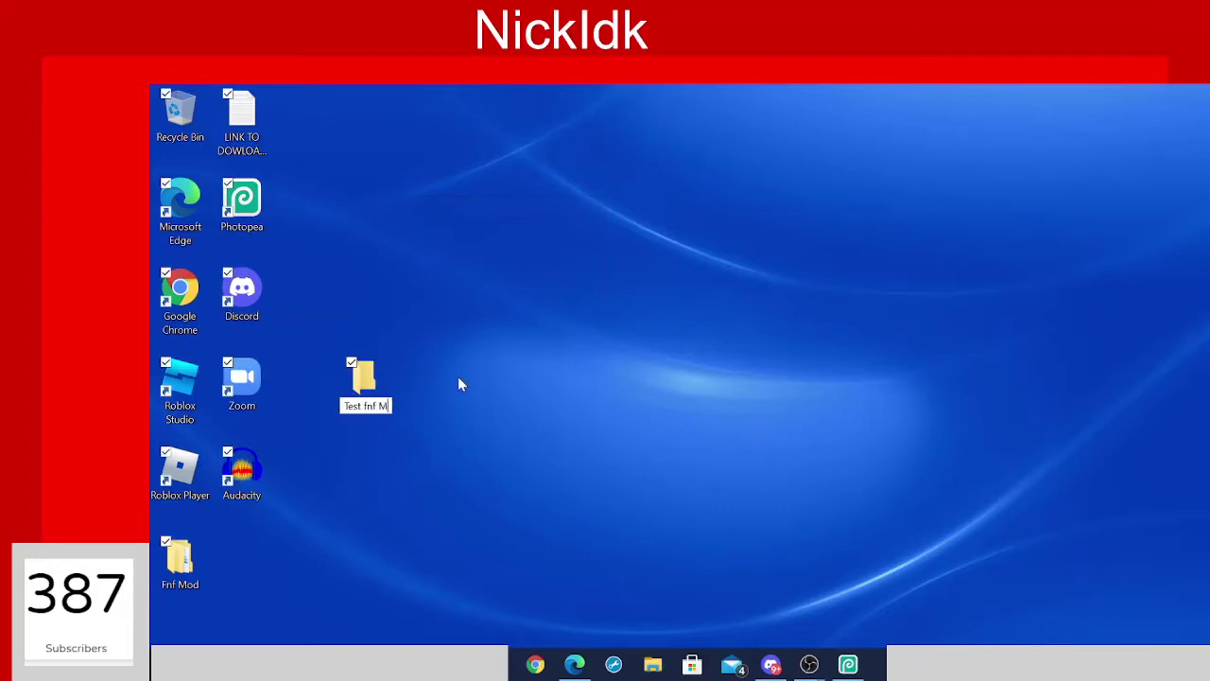
{"action": "type", "text": "od"}
{"action": "key", "text": "Return"}
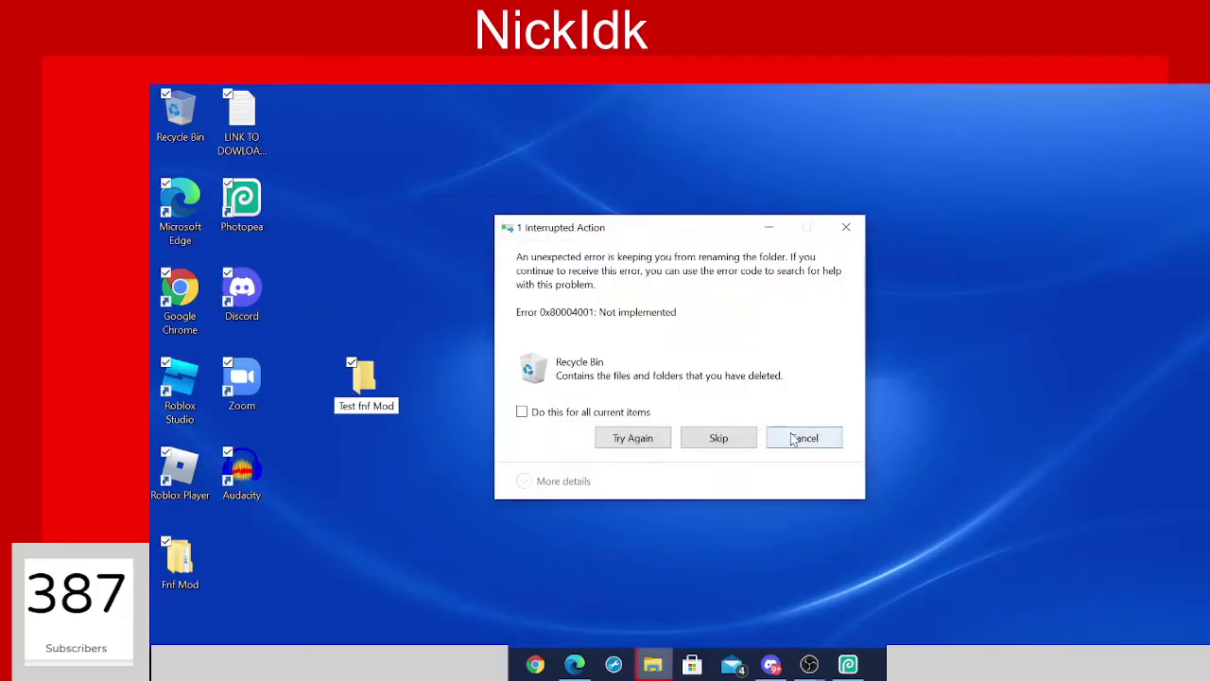
{"action": "left_click", "coordinate": [716, 437]}
{"action": "left_click_drag", "start_coordinate": [378, 410], "coordinate": [535, 365]}
{"action": "left_click_drag", "start_coordinate": [613, 383], "coordinate": [367, 378]}
{"action": "left_click", "coordinate": [476, 384]}
Paste the copied fusion_engine_dont_use_this_link_us folder into the new Test fnf Mod (1) desktop folder.
{"action": "double_click", "coordinate": [381, 378]}
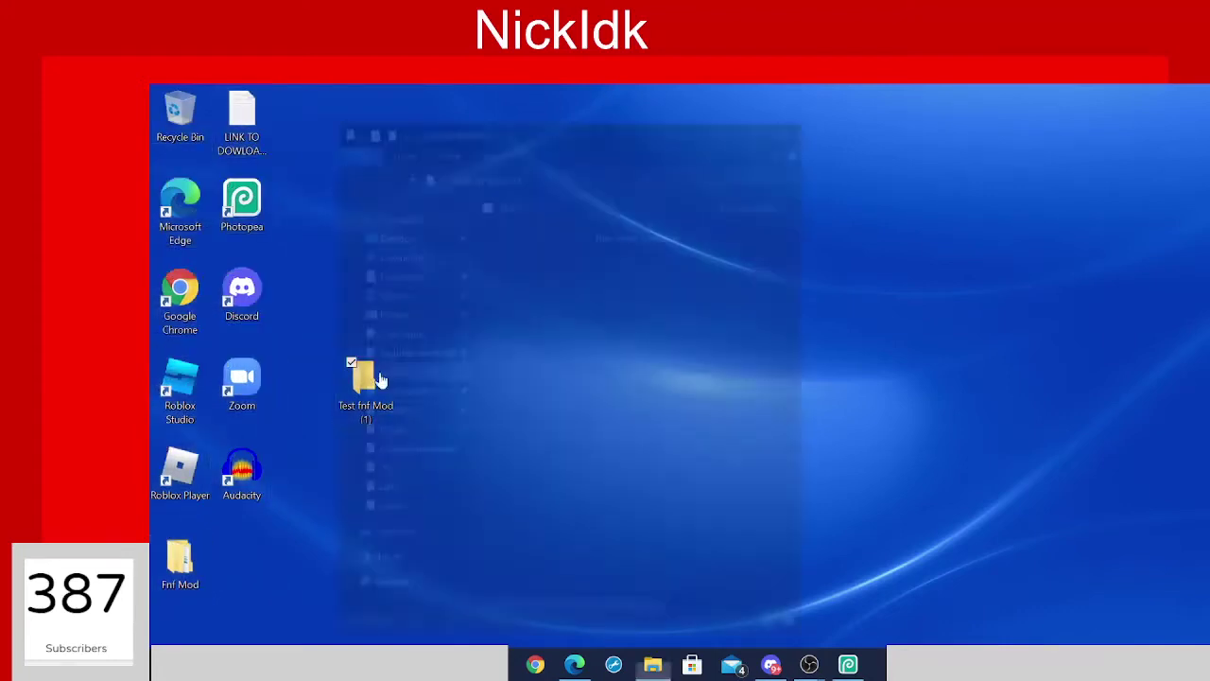
{"action": "right_click", "coordinate": [636, 355]}
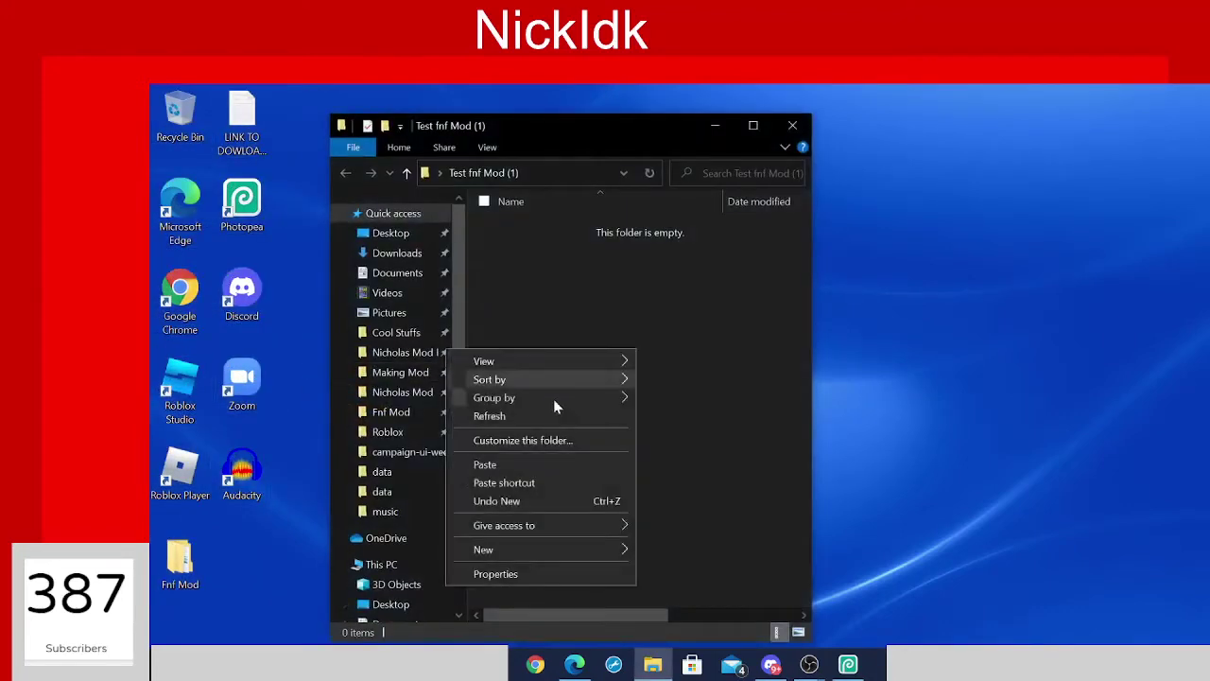
{"action": "left_click", "coordinate": [482, 463]}
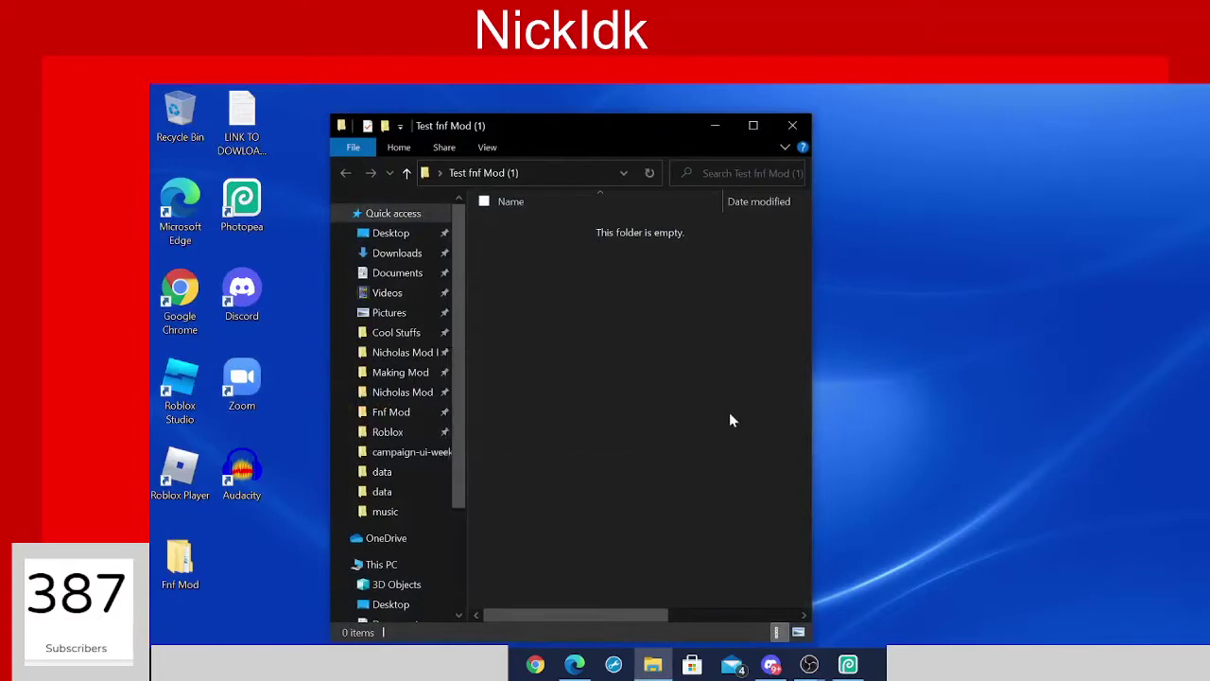
{"action": "left_click_drag", "start_coordinate": [559, 247], "coordinate": [438, 256]}
{"action": "left_click_drag", "start_coordinate": [546, 248], "coordinate": [483, 250]}
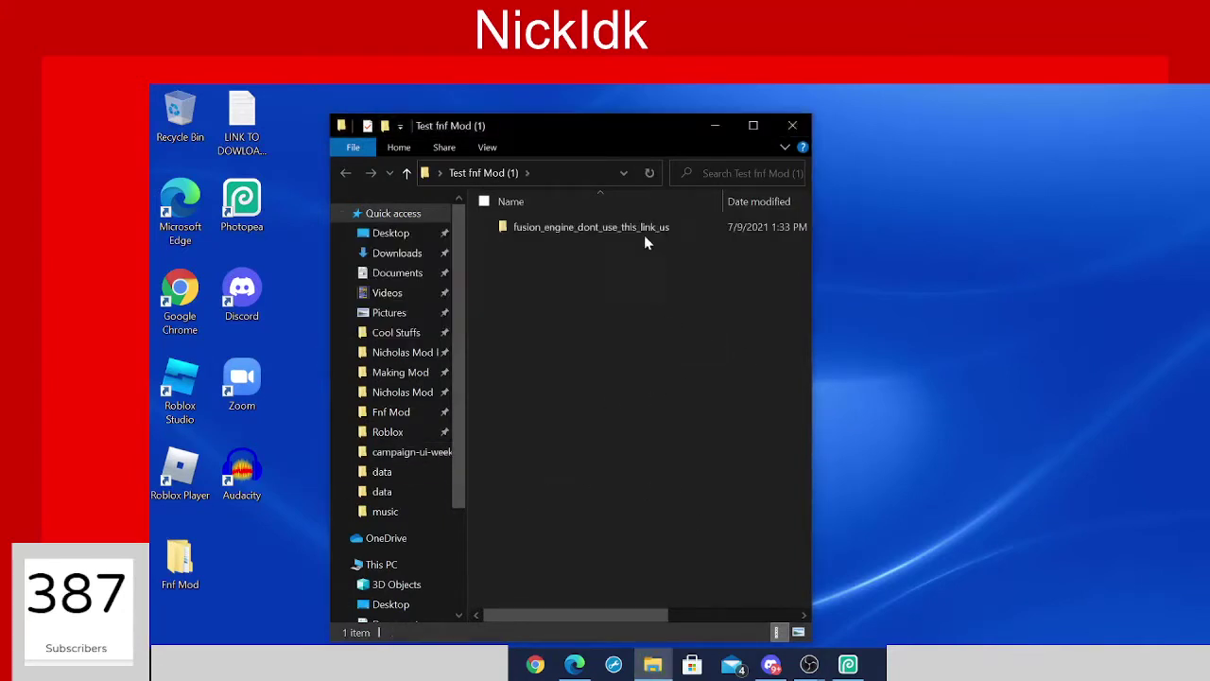
Rename the pasted fusion_engine_dont_use_this_link_us folder as Test fnf mod.
{"action": "right_click", "coordinate": [577, 231]}
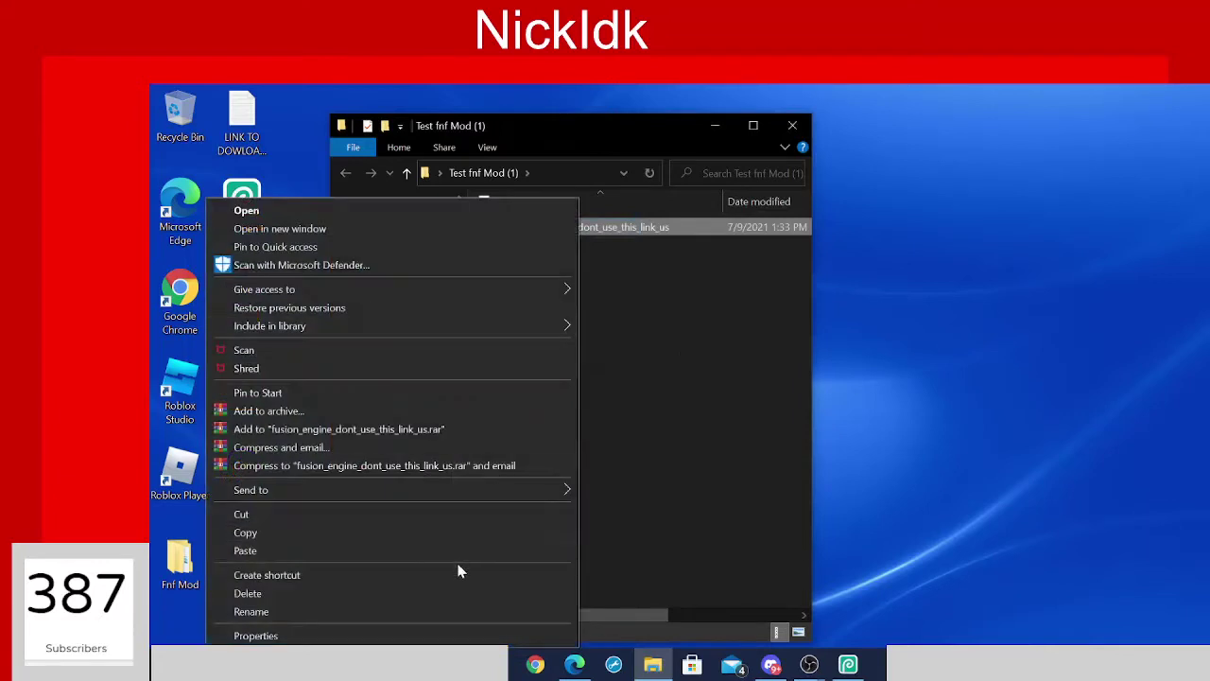
{"action": "left_click", "coordinate": [458, 610]}
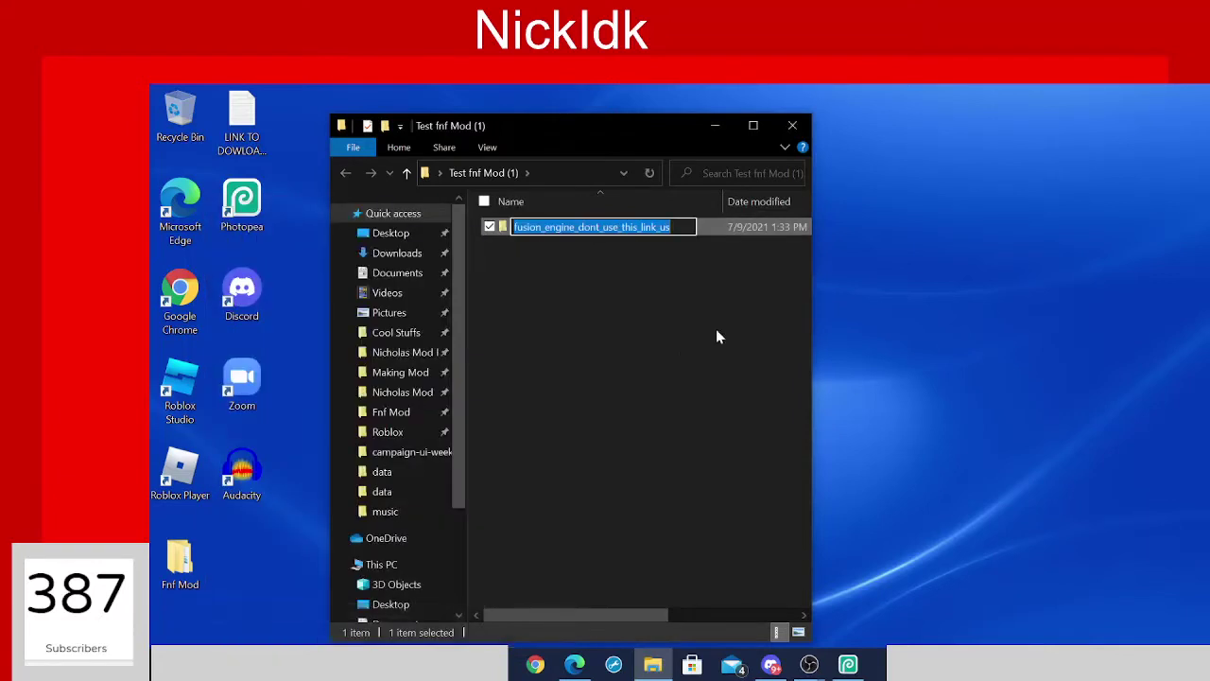
{"action": "type", "text": "Tes"}
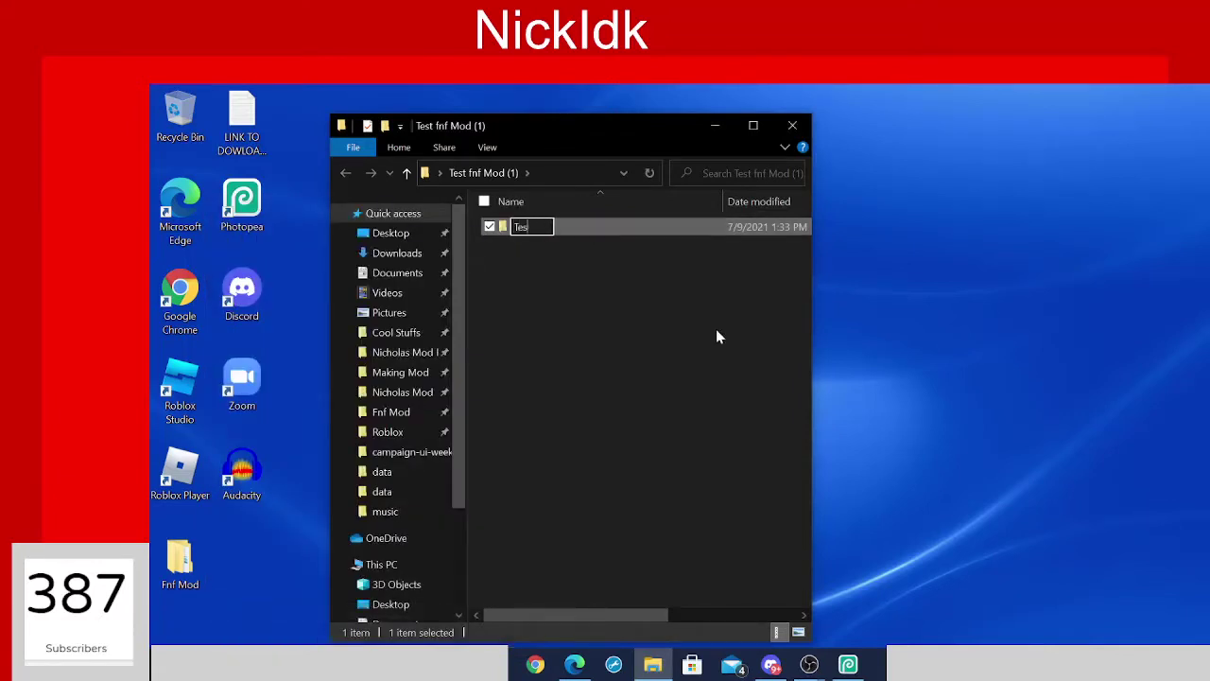
{"action": "type", "text": "t fnf mod"}
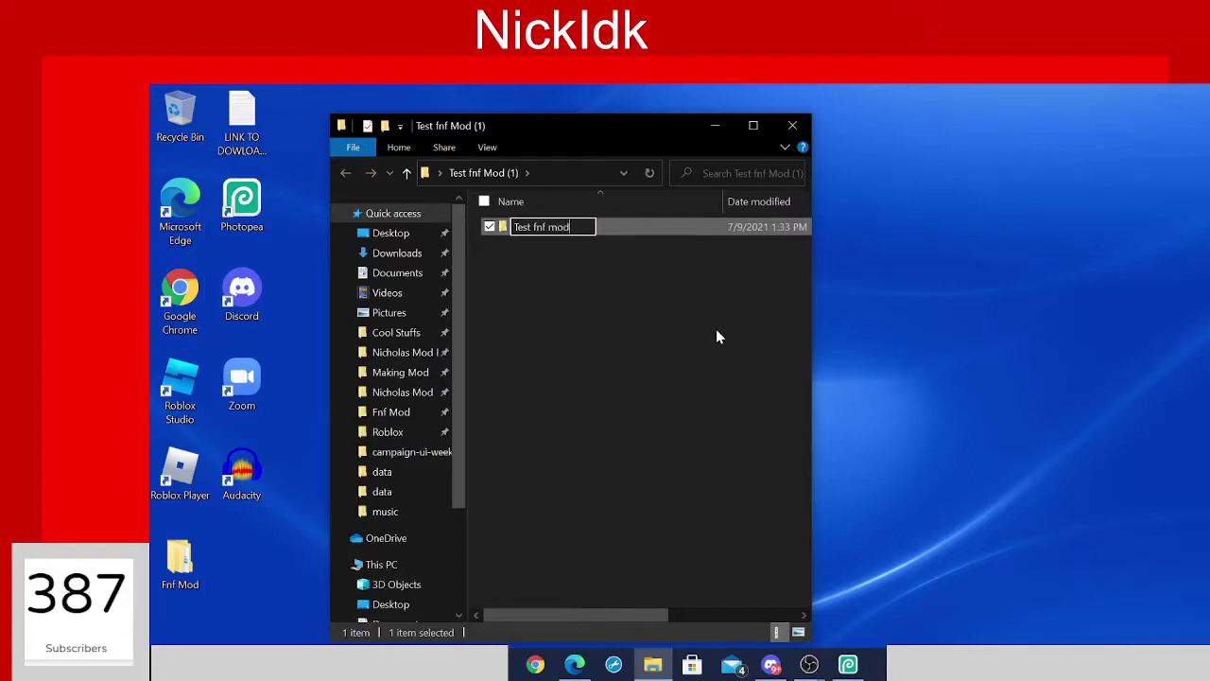
{"action": "key", "text": "Return"}
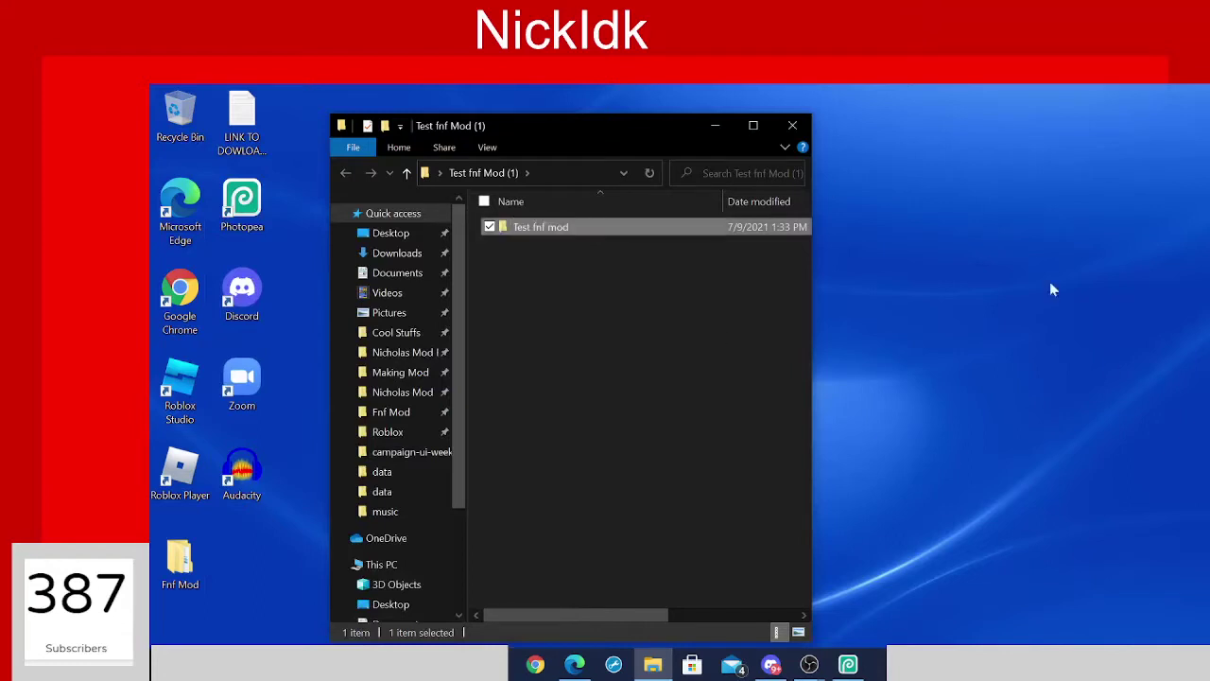
{"action": "left_click_drag", "start_coordinate": [652, 434], "coordinate": [554, 276]}
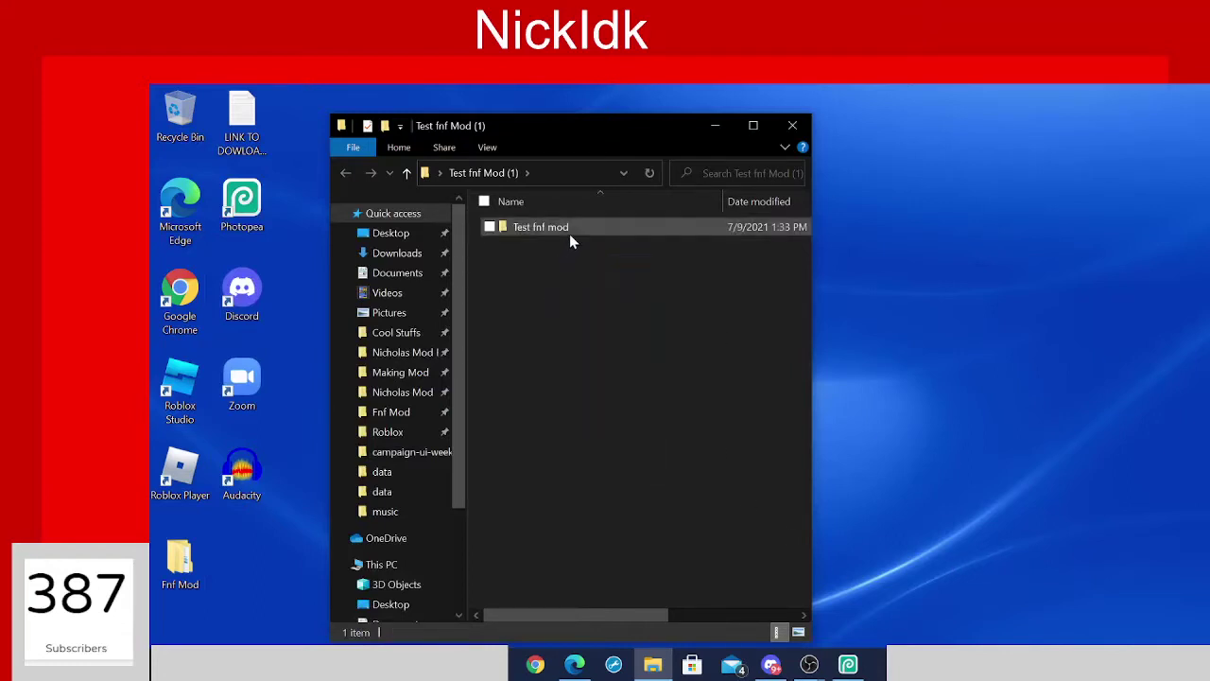
Open the bin folder inside Test fnf mod and launch the Fusion Engine application.
{"action": "double_click", "coordinate": [569, 234]}
{"action": "double_click", "coordinate": [569, 233]}
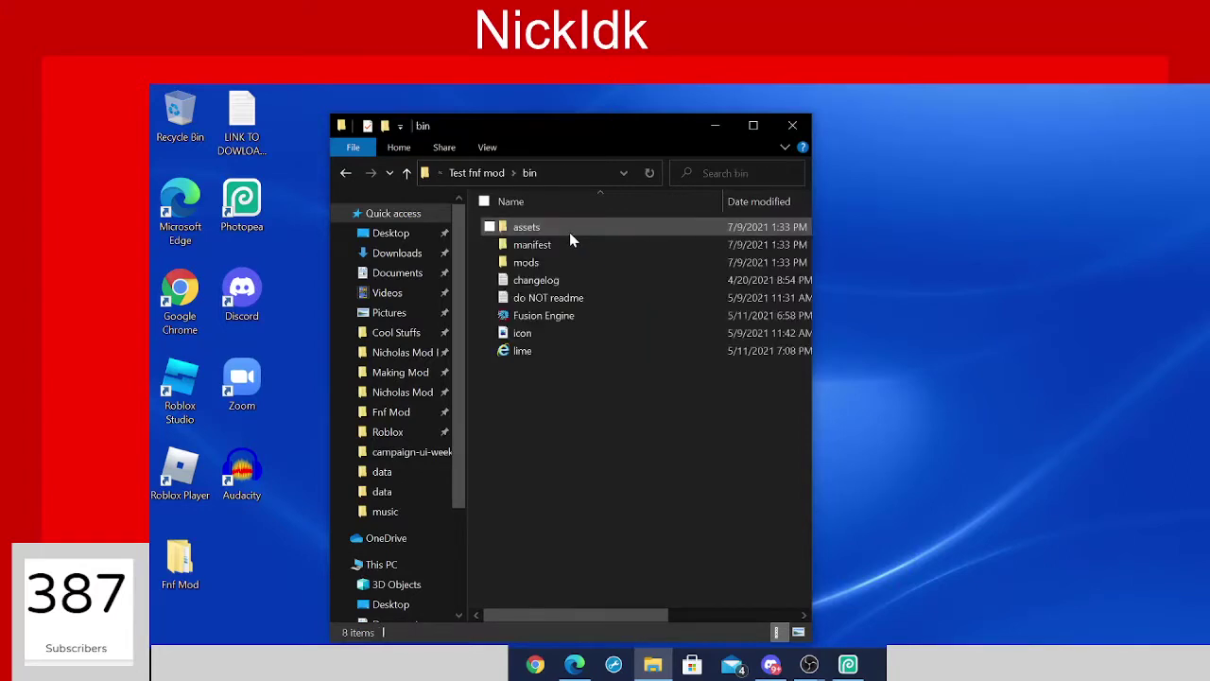
{"action": "left_click_drag", "start_coordinate": [680, 481], "coordinate": [638, 444]}
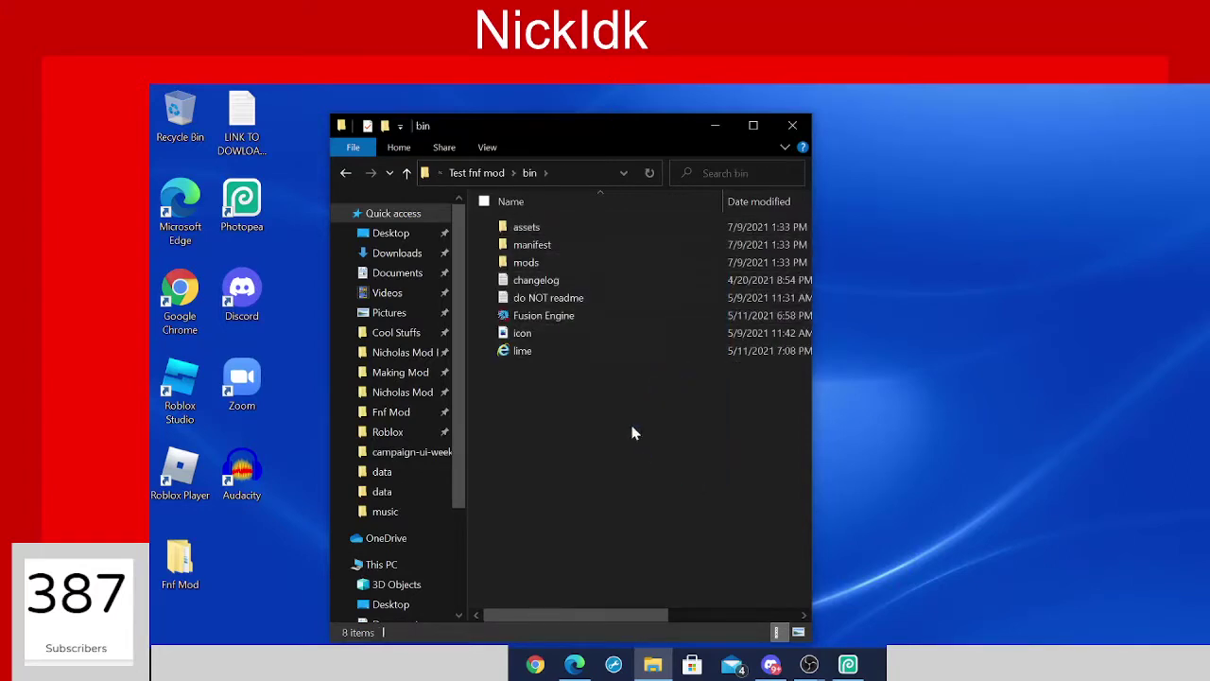
{"action": "left_click_drag", "start_coordinate": [596, 349], "coordinate": [610, 477]}
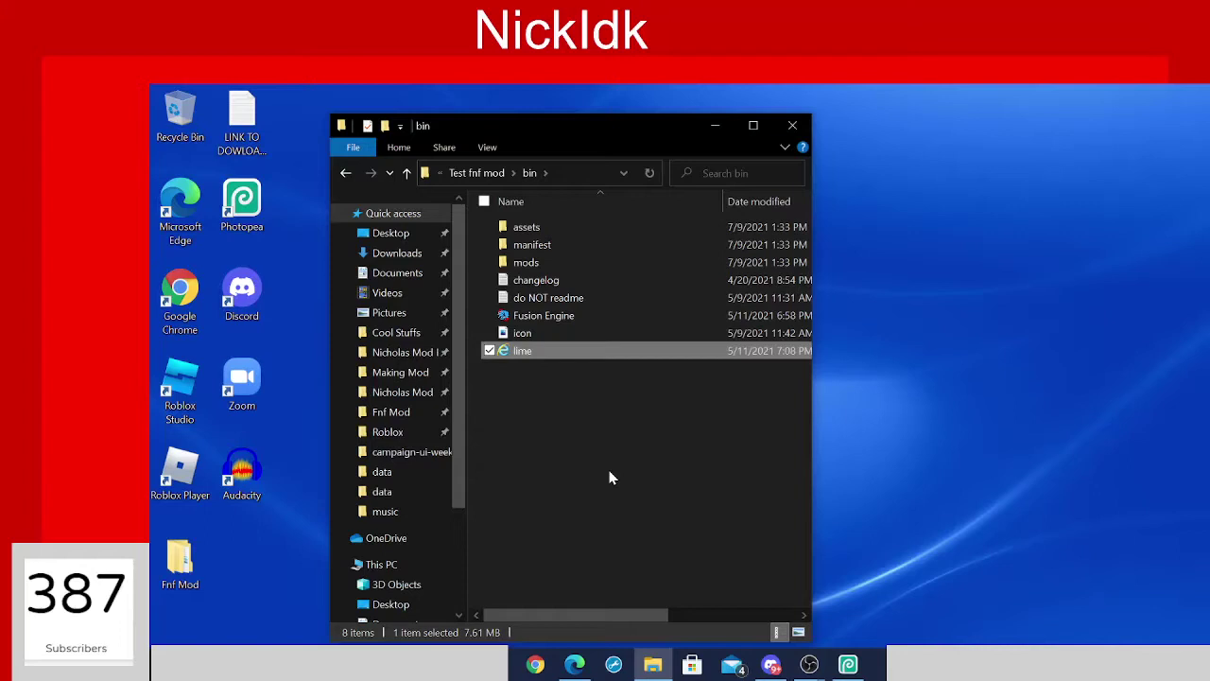
{"action": "left_click", "coordinate": [589, 318]}
{"action": "left_click_drag", "start_coordinate": [591, 404], "coordinate": [567, 296]}
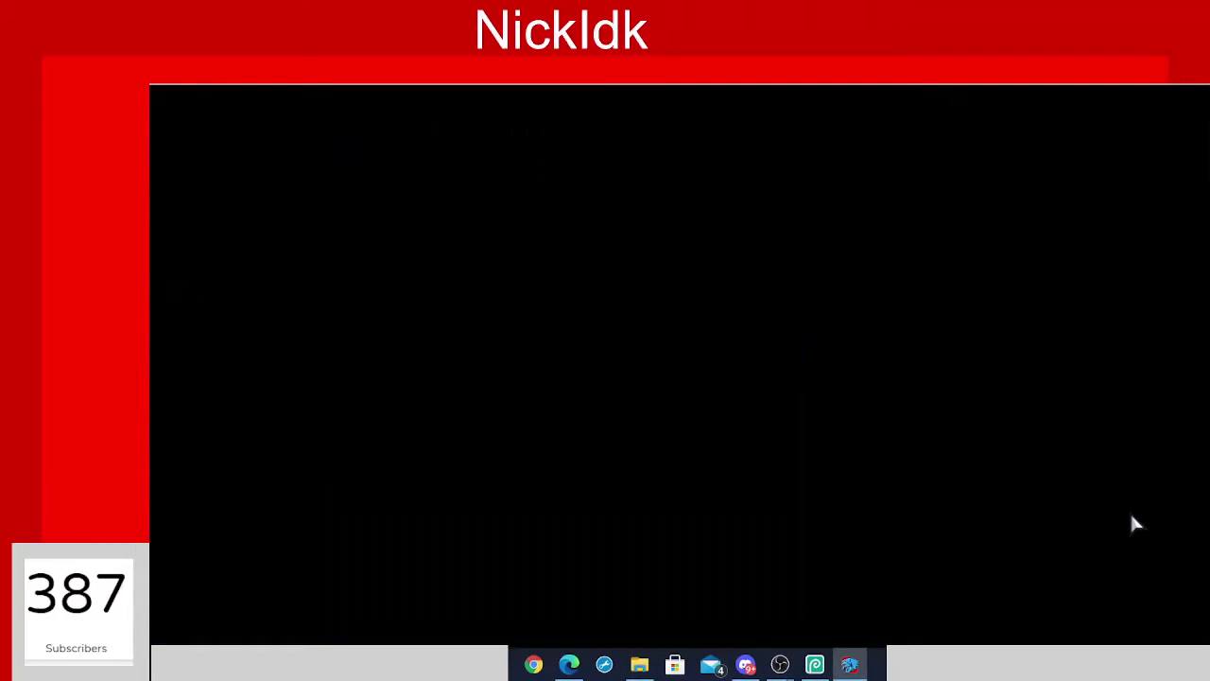
Lower the game's volume and continue past the title screen into the story week selection.
{"action": "key", "text": "minus"}
{"action": "key", "text": "minus"}
{"action": "key", "text": "minus"}
{"action": "key", "text": "minus"}
{"action": "key", "text": "minus"}
{"action": "key", "text": "minus"}
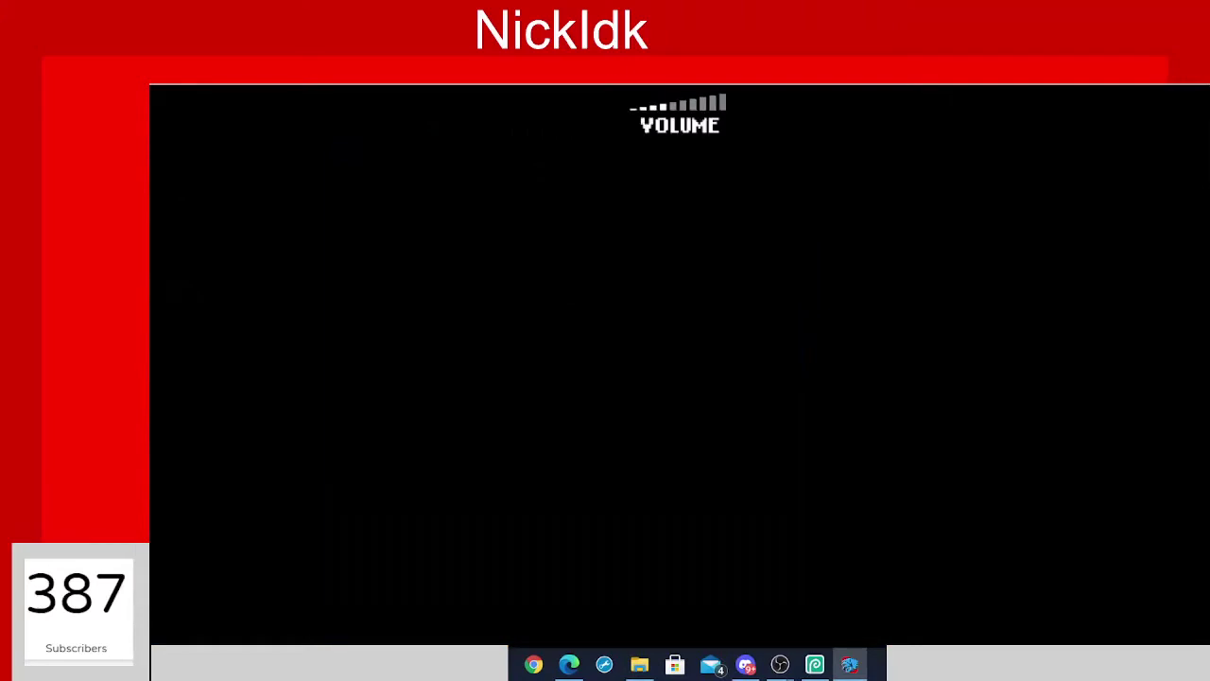
{"action": "key", "text": "Return"}
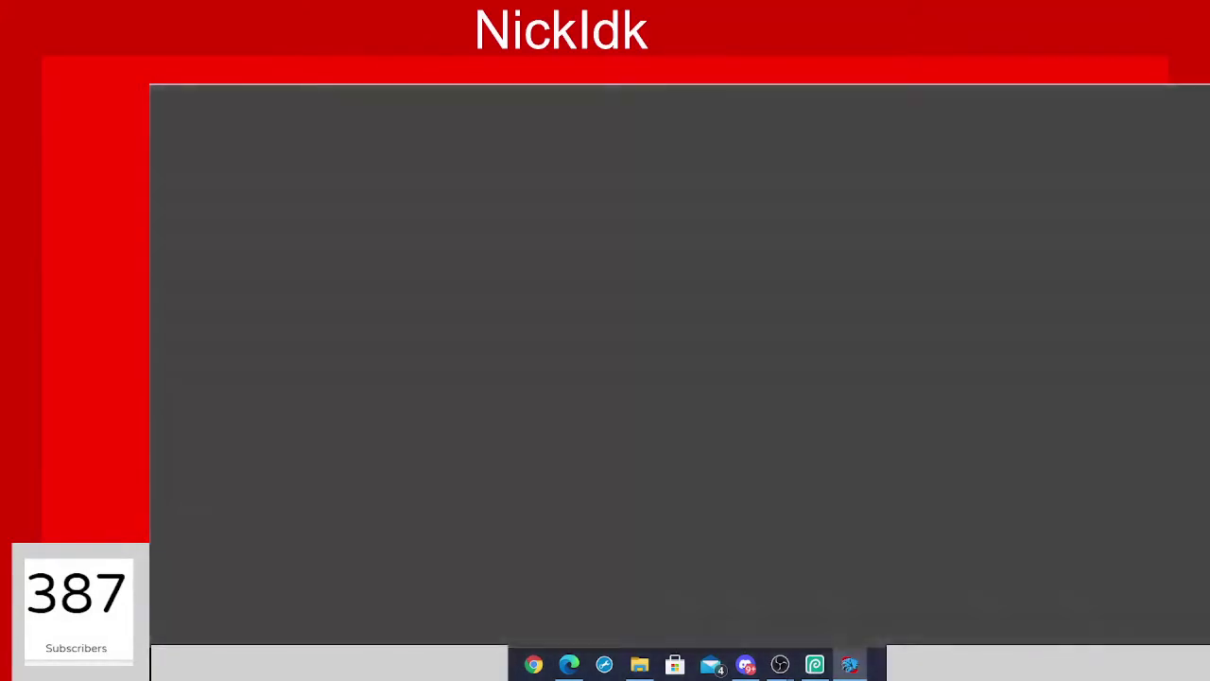
{"action": "key", "text": "Return"}
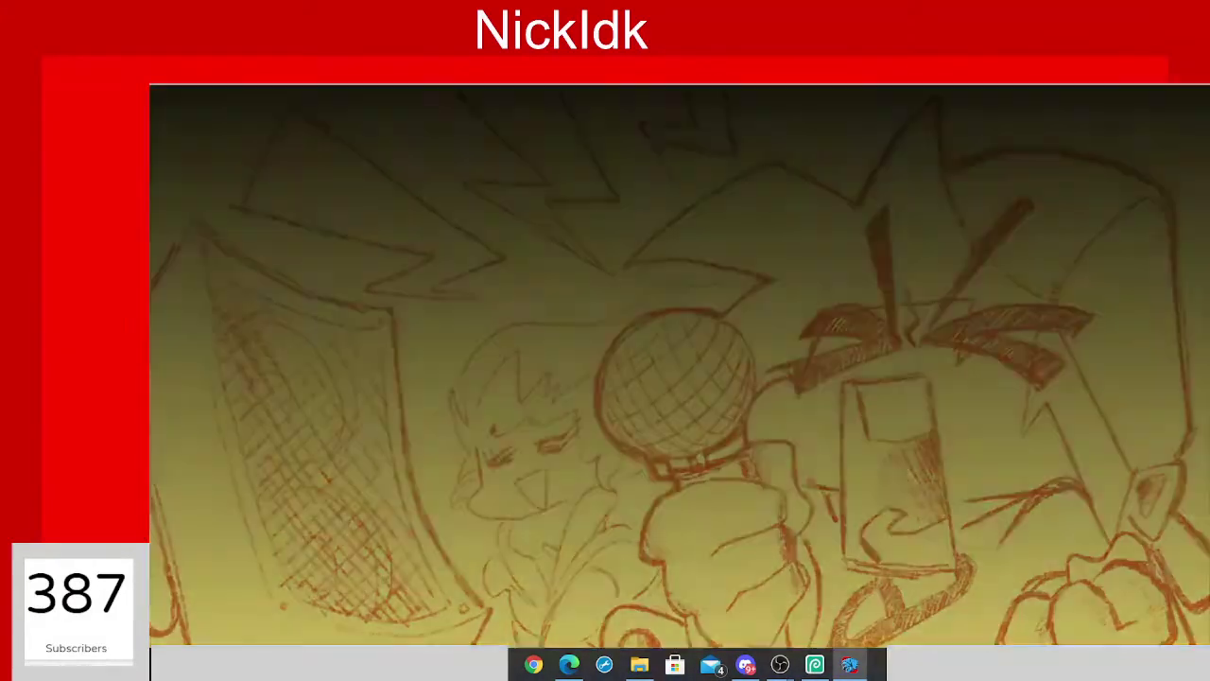
Look through the story mode weeks, from Tutorial to Week 6, to examine their titles, characters and tracks.
{"action": "key", "text": "Down"}
{"action": "key", "text": "Down"}
{"action": "key", "text": "Down"}
{"action": "key", "text": "Down"}
{"action": "key", "text": "Down"}
{"action": "key", "text": "Down"}
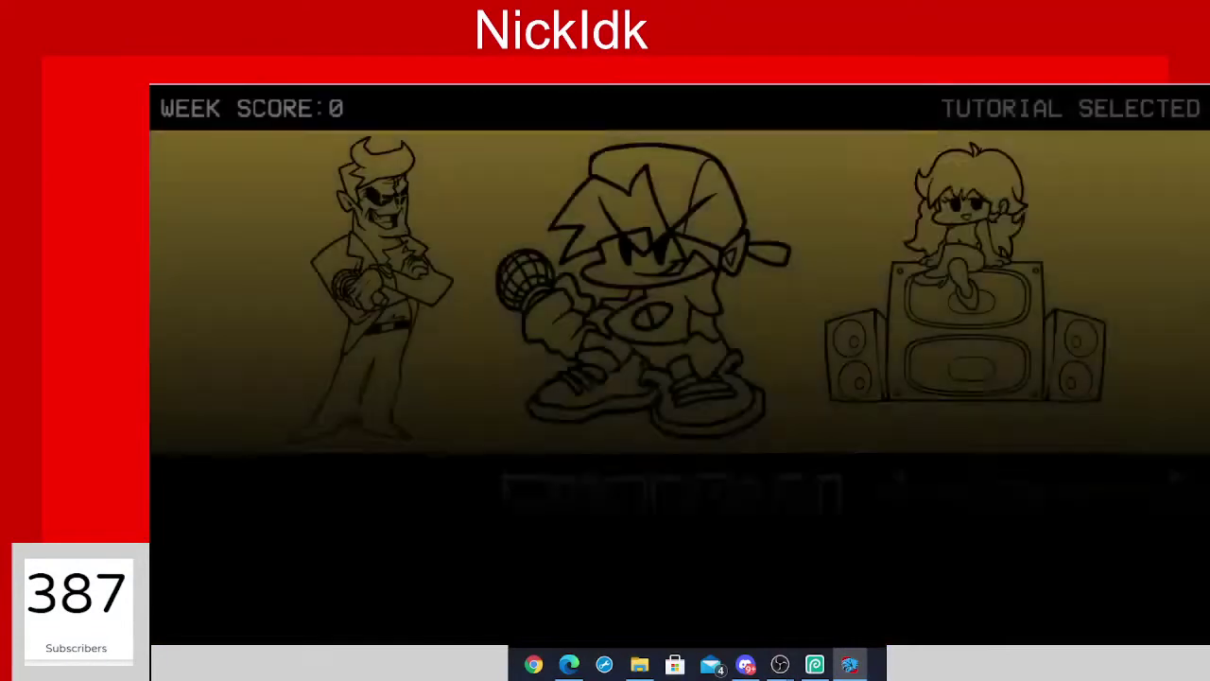
{"action": "key", "text": "Up"}
{"action": "key", "text": "Up"}
{"action": "key", "text": "Up"}
{"action": "key", "text": "Up"}
{"action": "key", "text": "Up"}
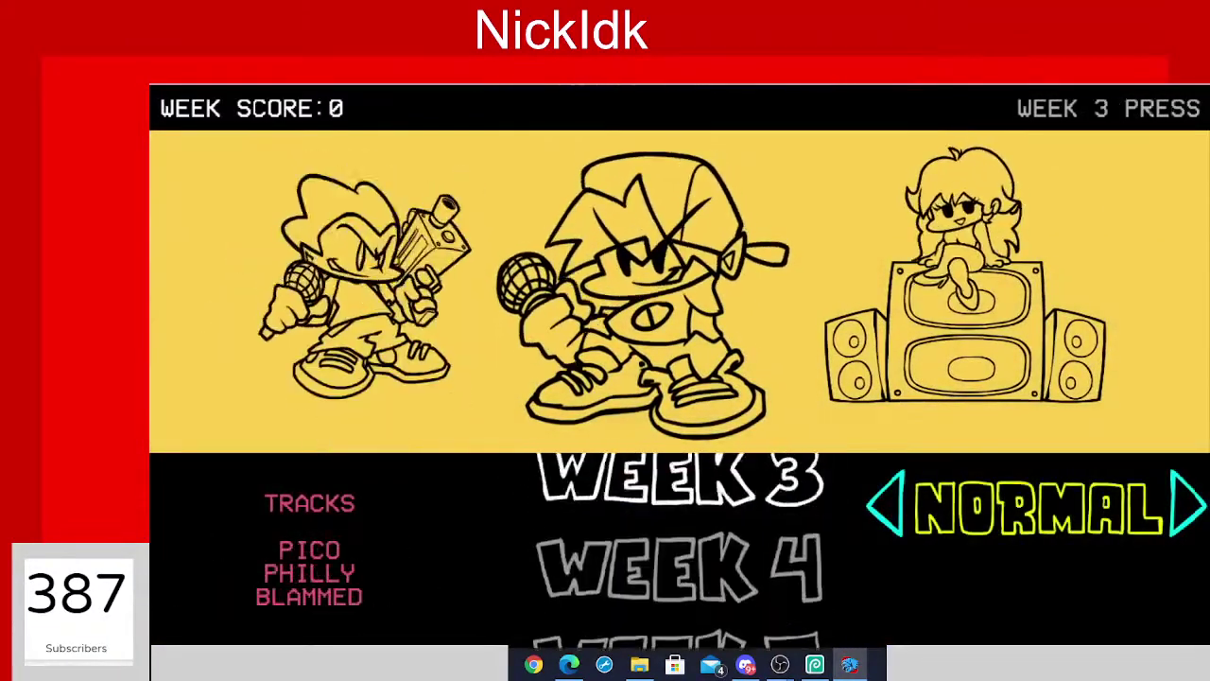
{"action": "key", "text": "Down"}
{"action": "key", "text": "Down"}
{"action": "key", "text": "Down"}
{"action": "key", "text": "Down"}
{"action": "key", "text": "Down"}
{"action": "key", "text": "Down"}
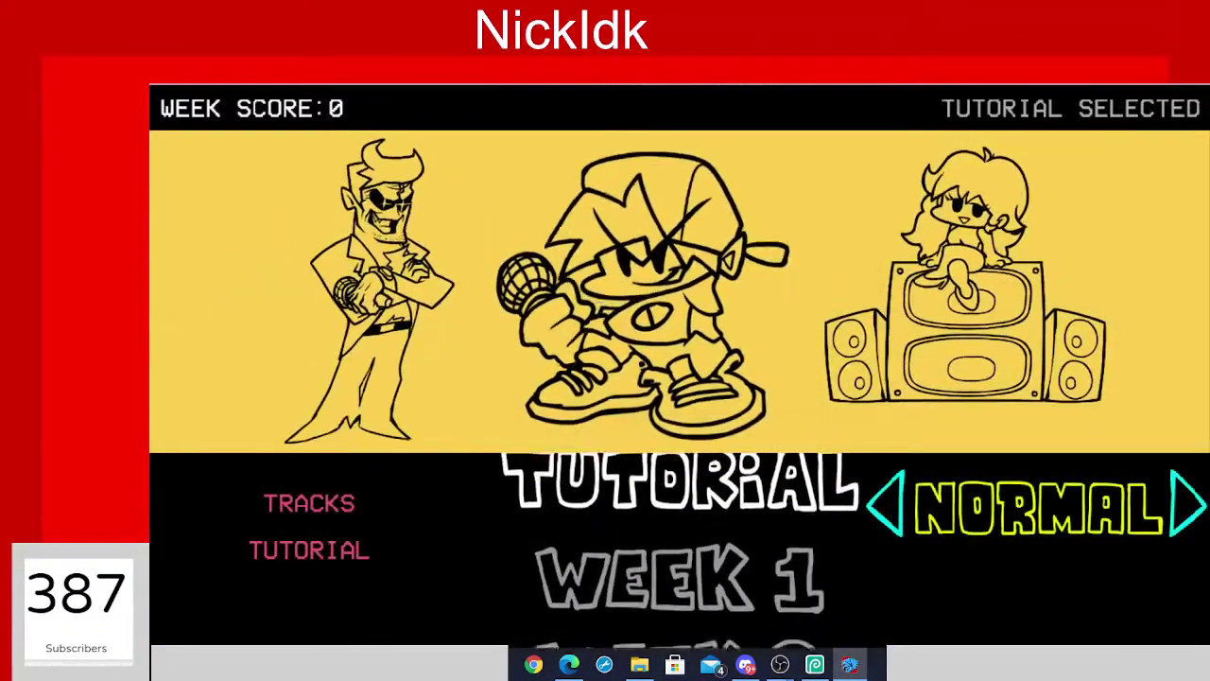
{"action": "key", "text": "Up"}
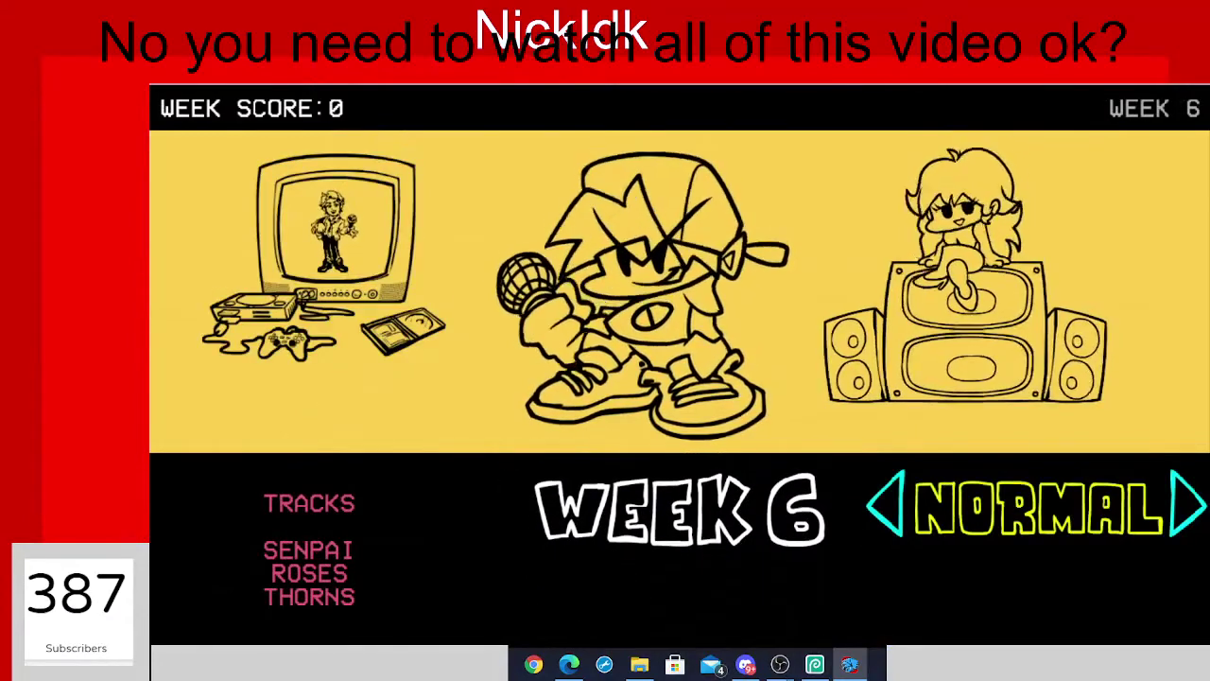
{"action": "key", "text": "Up"}
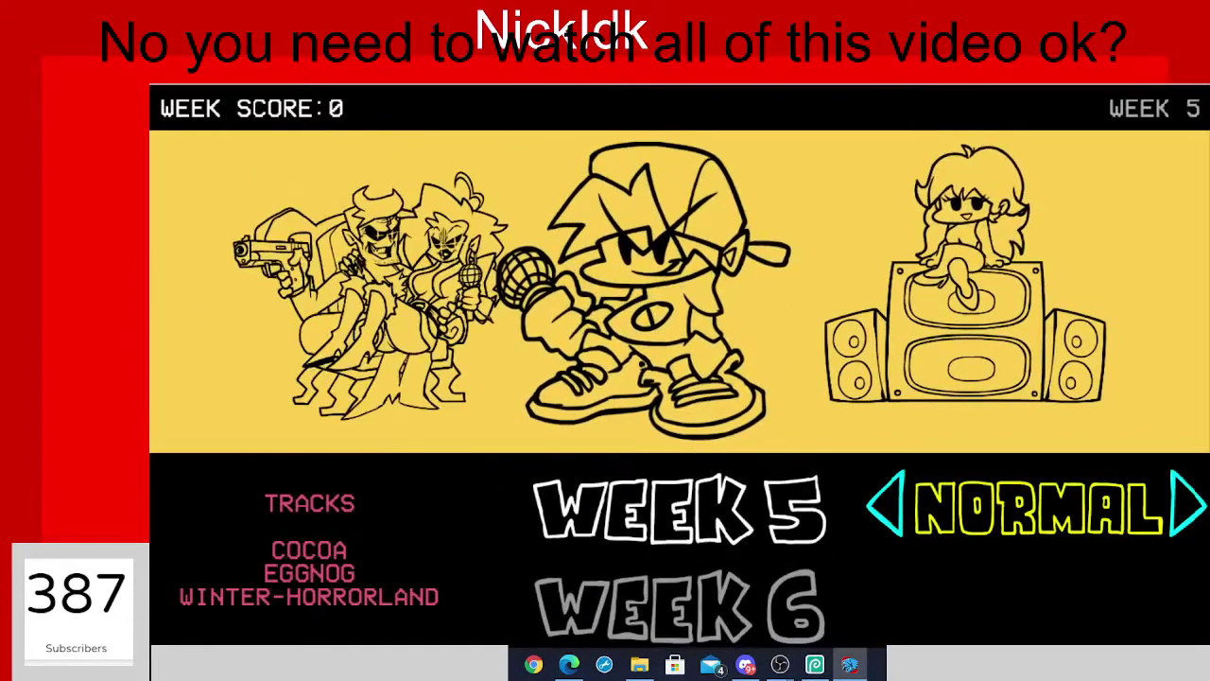
{"action": "key", "text": "Down"}
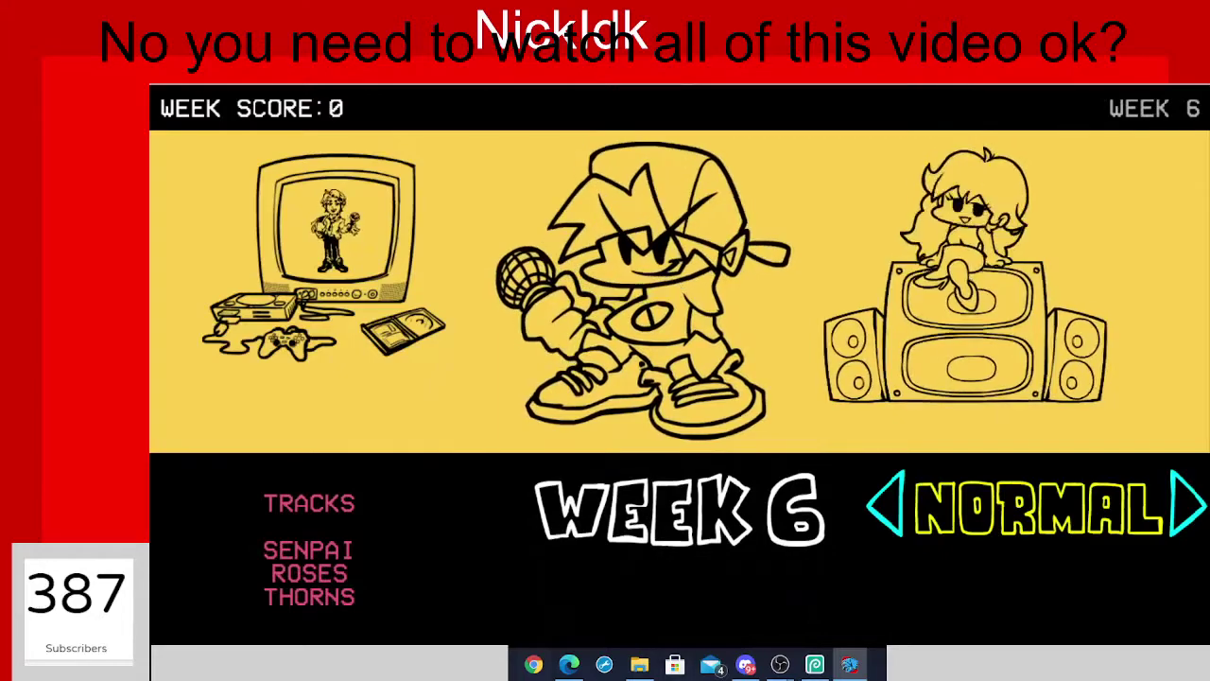
Close the Fusion Engine game and return to the bin folder.
{"action": "right_click", "coordinate": [849, 665]}
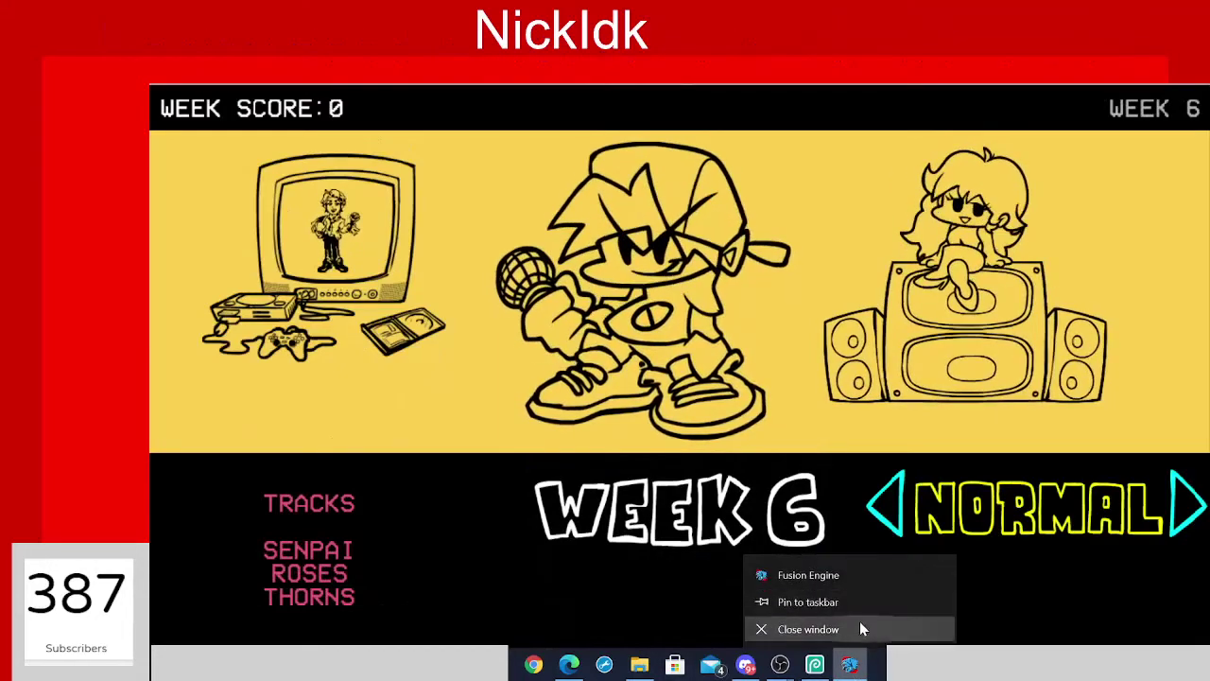
{"action": "left_click", "coordinate": [860, 623]}
{"action": "mouse_move", "coordinate": [503, 492]}
{"action": "left_mouse_down"}
{"action": "mouse_move", "coordinate": [574, 265]}
{"action": "mouse_move", "coordinate": [578, 445]}
{"action": "mouse_move", "coordinate": [576, 273]}
{"action": "mouse_move", "coordinate": [556, 425]}
{"action": "mouse_move", "coordinate": [645, 212]}
{"action": "mouse_move", "coordinate": [557, 468]}
{"action": "mouse_move", "coordinate": [595, 202]}
{"action": "mouse_move", "coordinate": [627, 424]}
{"action": "mouse_move", "coordinate": [614, 482]}
{"action": "mouse_move", "coordinate": [812, 441]}
{"action": "mouse_move", "coordinate": [500, 445]}
{"action": "mouse_move", "coordinate": [150, 527]}
{"action": "mouse_move", "coordinate": [576, 495]}
{"action": "mouse_move", "coordinate": [477, 513]}
{"action": "mouse_move", "coordinate": [498, 509]}
{"action": "left_mouse_up"}
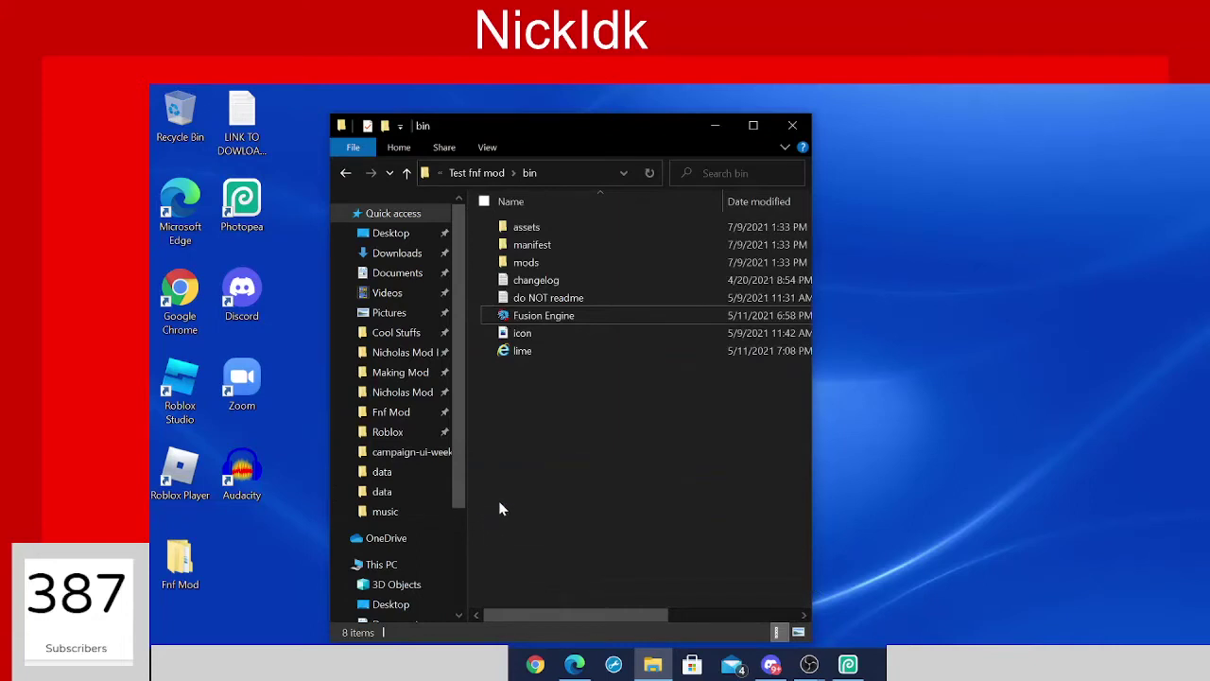
Switch to Photopea and start opening a file from the computer, browsing to the Desktop.
{"action": "left_click", "coordinate": [861, 675]}
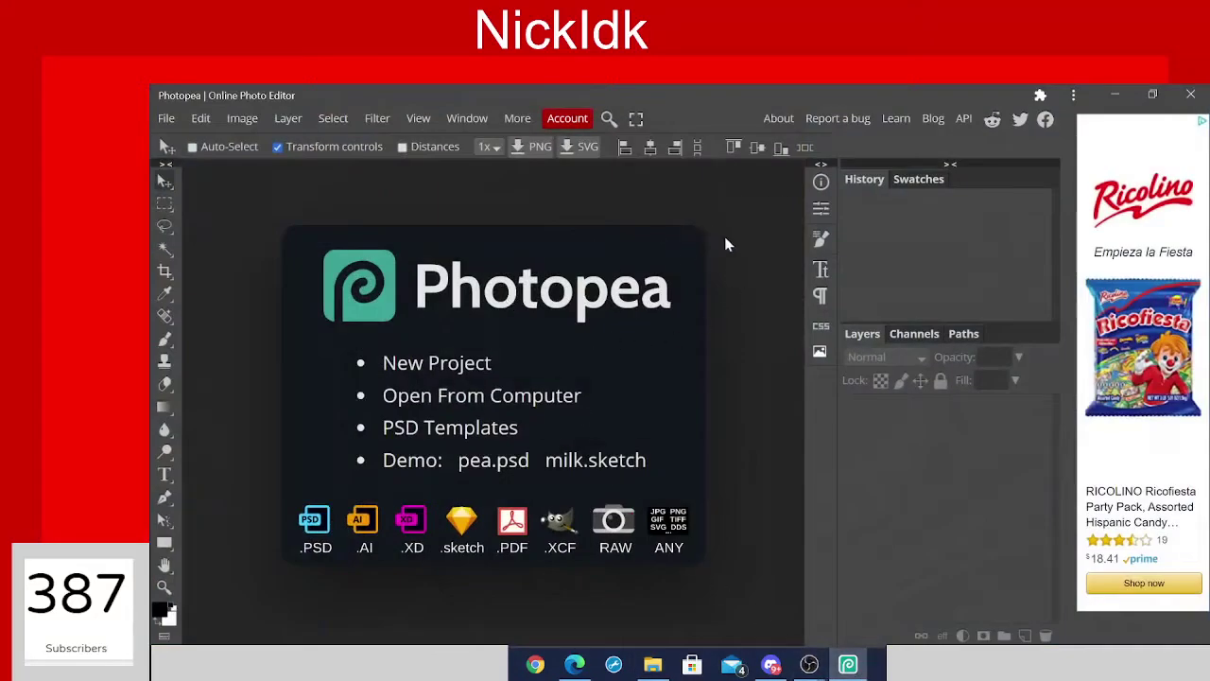
{"action": "left_click", "coordinate": [510, 397]}
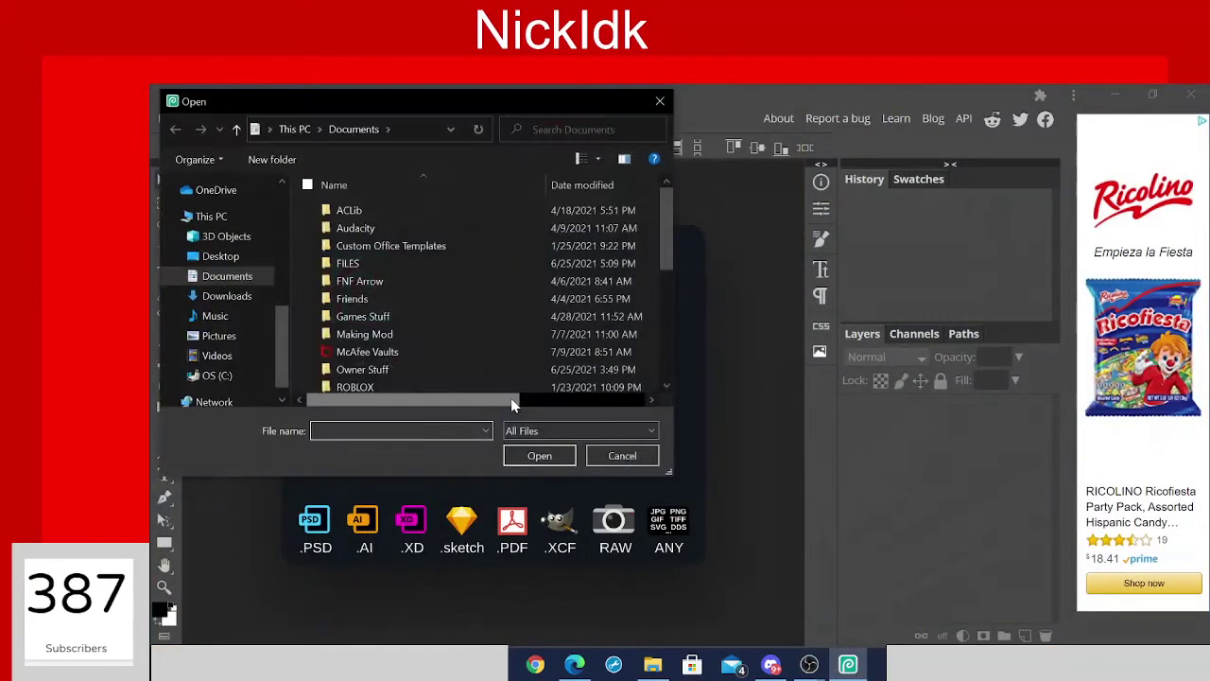
{"action": "scroll", "coordinate": [284, 300], "scroll_direction": "up", "scroll_amount": 4}
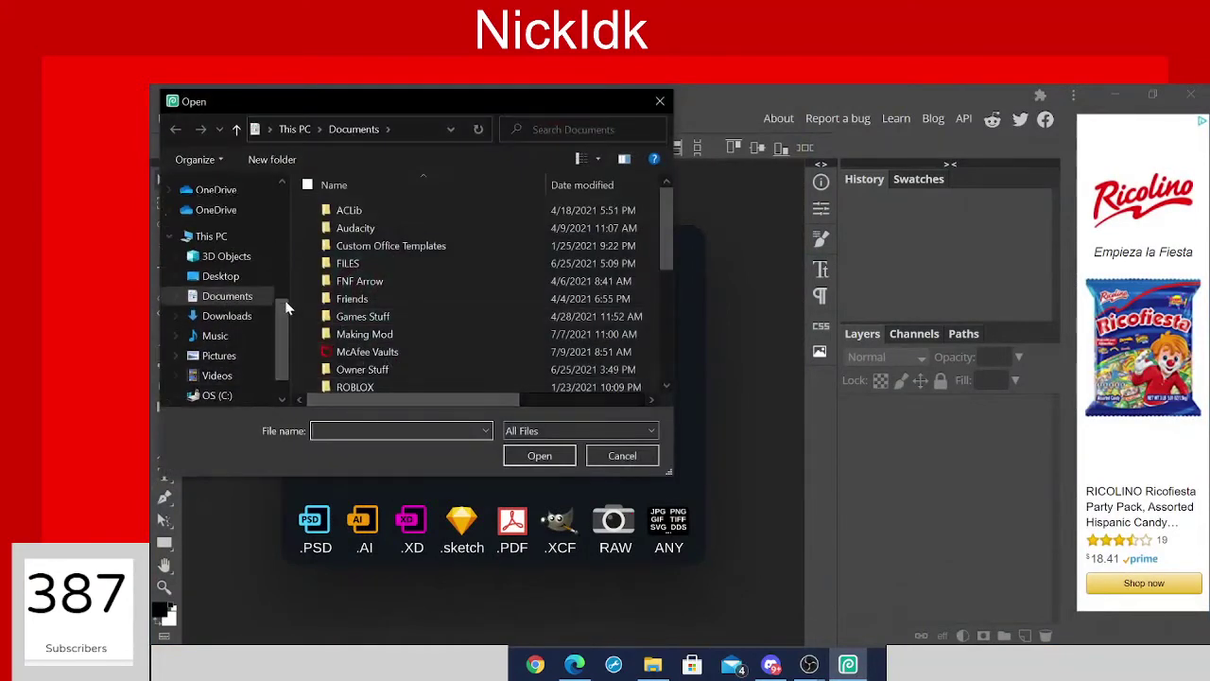
{"action": "scroll", "coordinate": [248, 319], "scroll_direction": "down", "scroll_amount": 2}
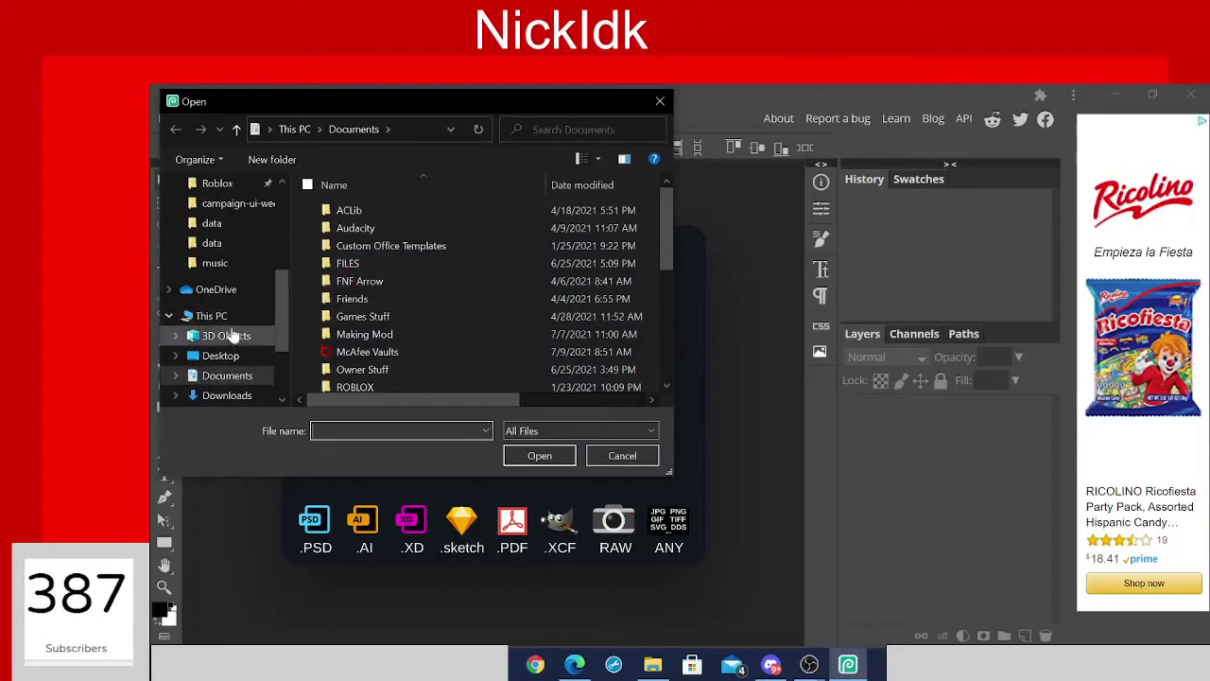
{"action": "left_click", "coordinate": [209, 315]}
{"action": "double_click", "coordinate": [406, 269]}
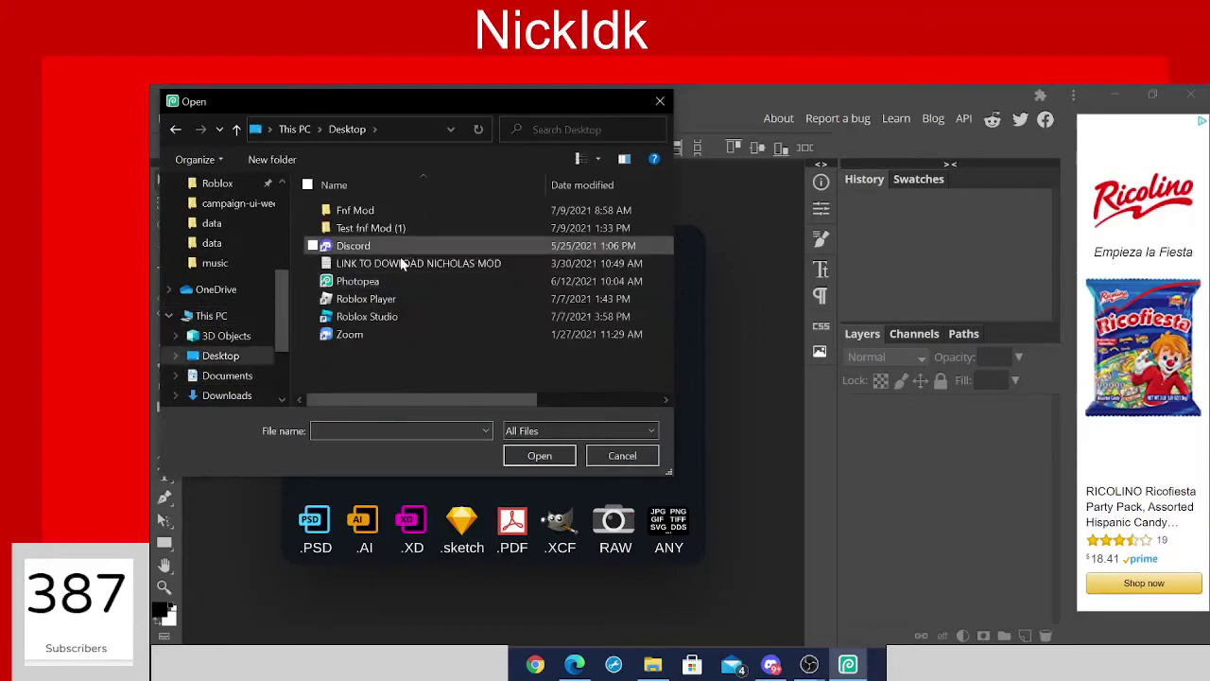
Browse from Test fnf Mod (1) through Test fnf mod, bin, assets and images to the campaign-ui-week folder.
{"action": "double_click", "coordinate": [412, 226]}
{"action": "double_click", "coordinate": [419, 209]}
{"action": "double_click", "coordinate": [419, 208]}
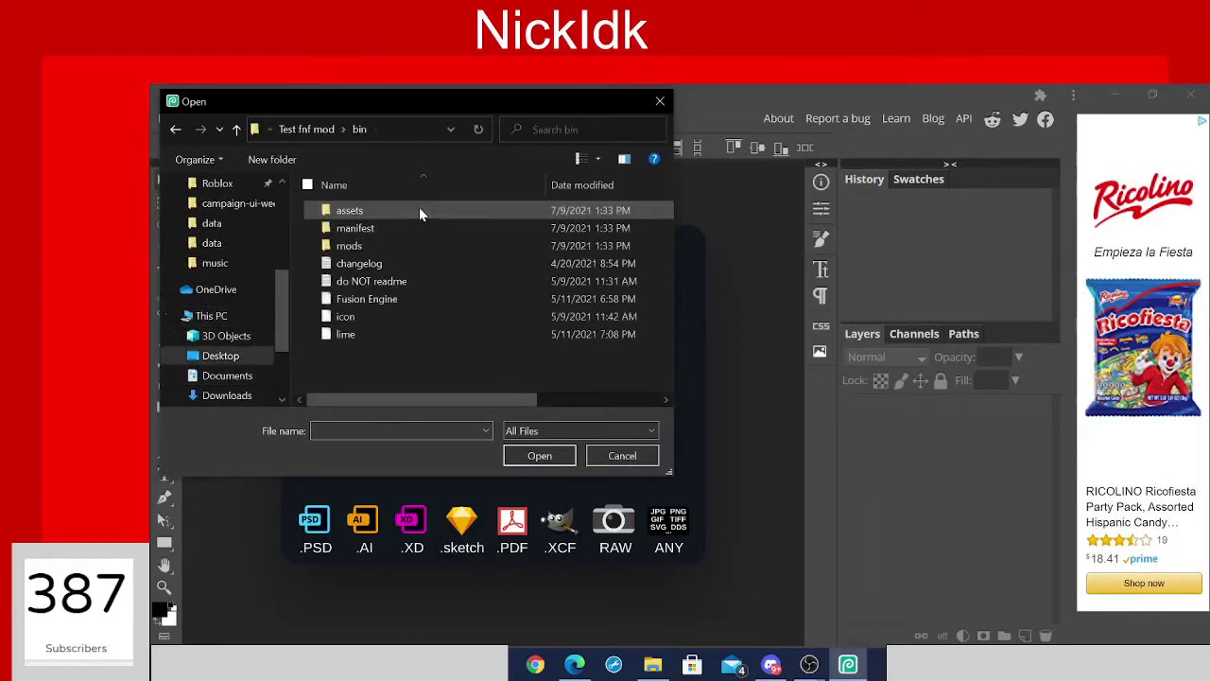
{"action": "double_click", "coordinate": [419, 207]}
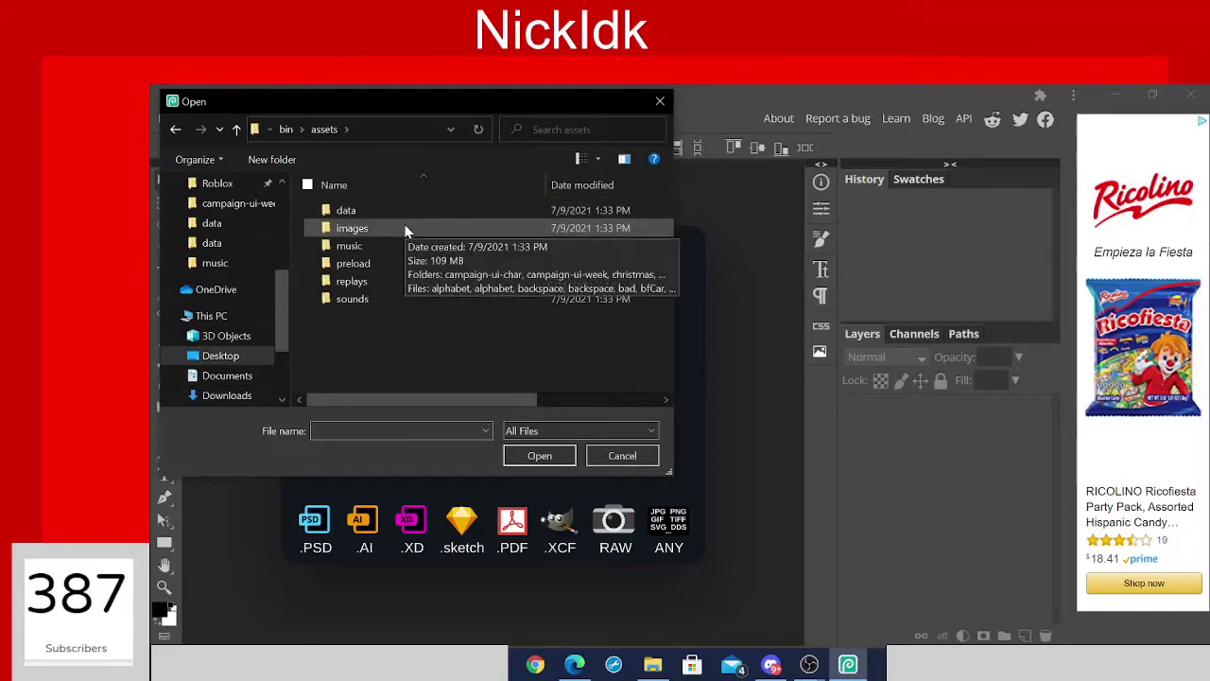
{"action": "double_click", "coordinate": [407, 227]}
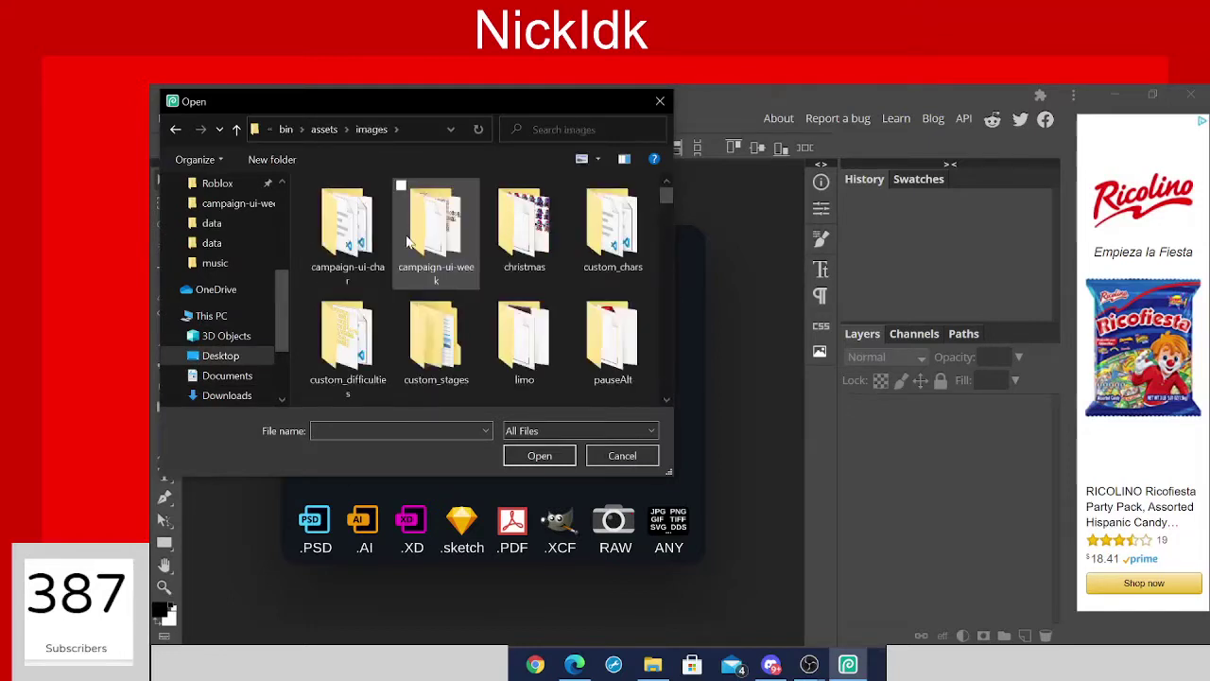
{"action": "double_click", "coordinate": [407, 241]}
Open the week6 image from the campaign-ui-week folder.
{"action": "scroll", "coordinate": [396, 255], "scroll_direction": "down", "scroll_amount": 4}
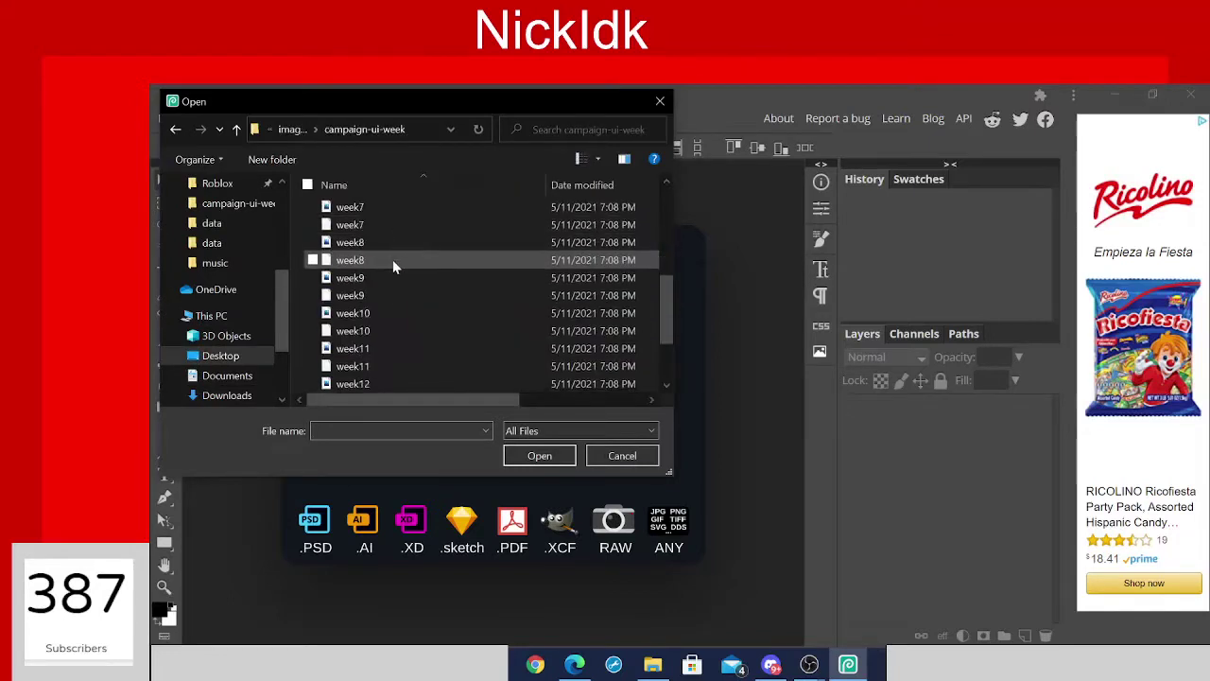
{"action": "scroll", "coordinate": [393, 259], "scroll_direction": "down", "scroll_amount": 2}
{"action": "scroll", "coordinate": [392, 259], "scroll_direction": "up", "scroll_amount": 3}
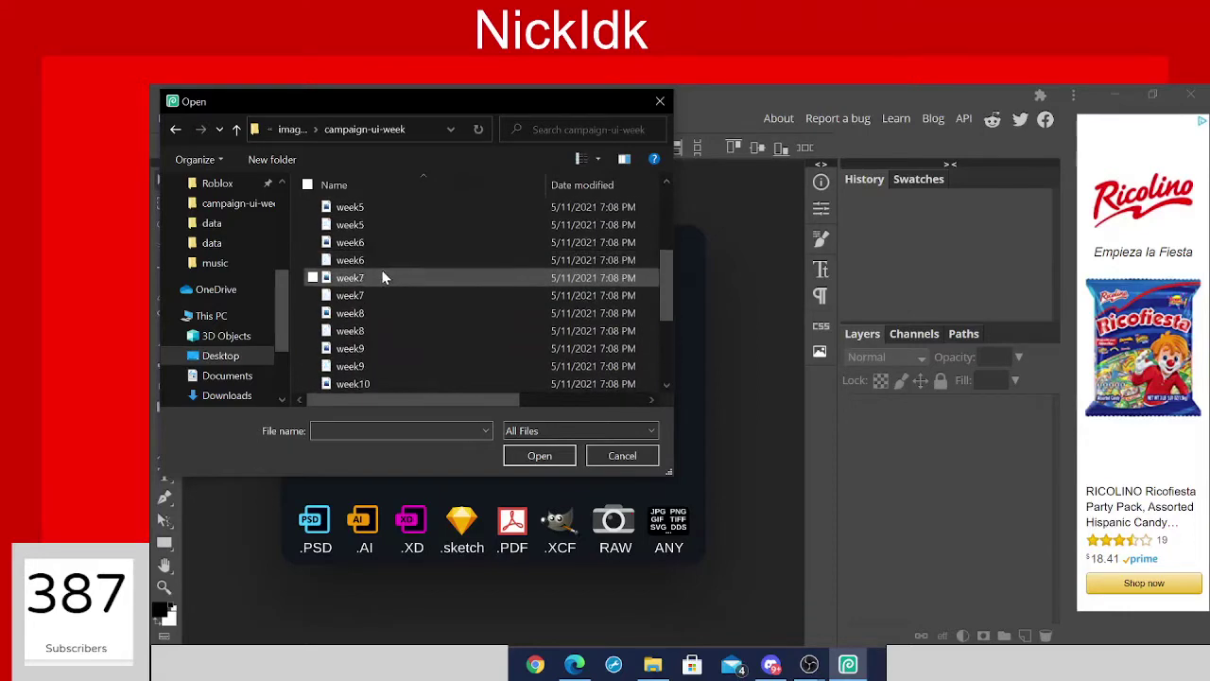
{"action": "double_click", "coordinate": [380, 242]}
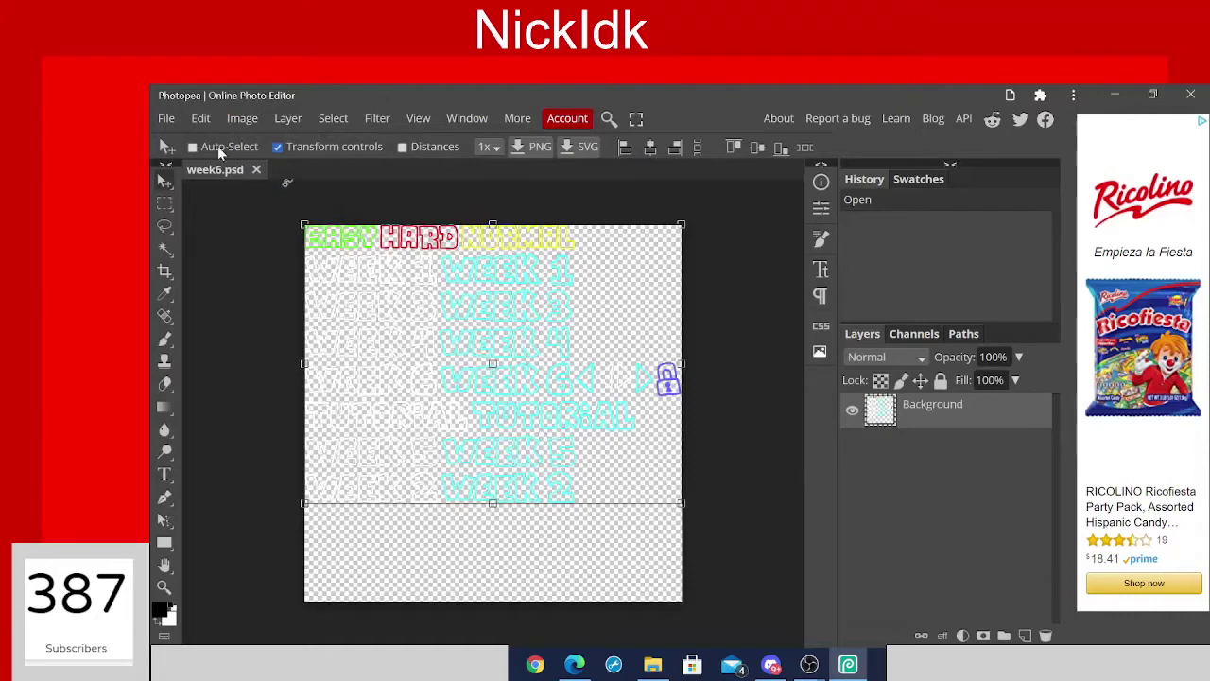
Start opening another file and browse to the Desktop to find Test fnf Mod (1).
{"action": "left_click", "coordinate": [166, 118]}
{"action": "left_click", "coordinate": [181, 167]}
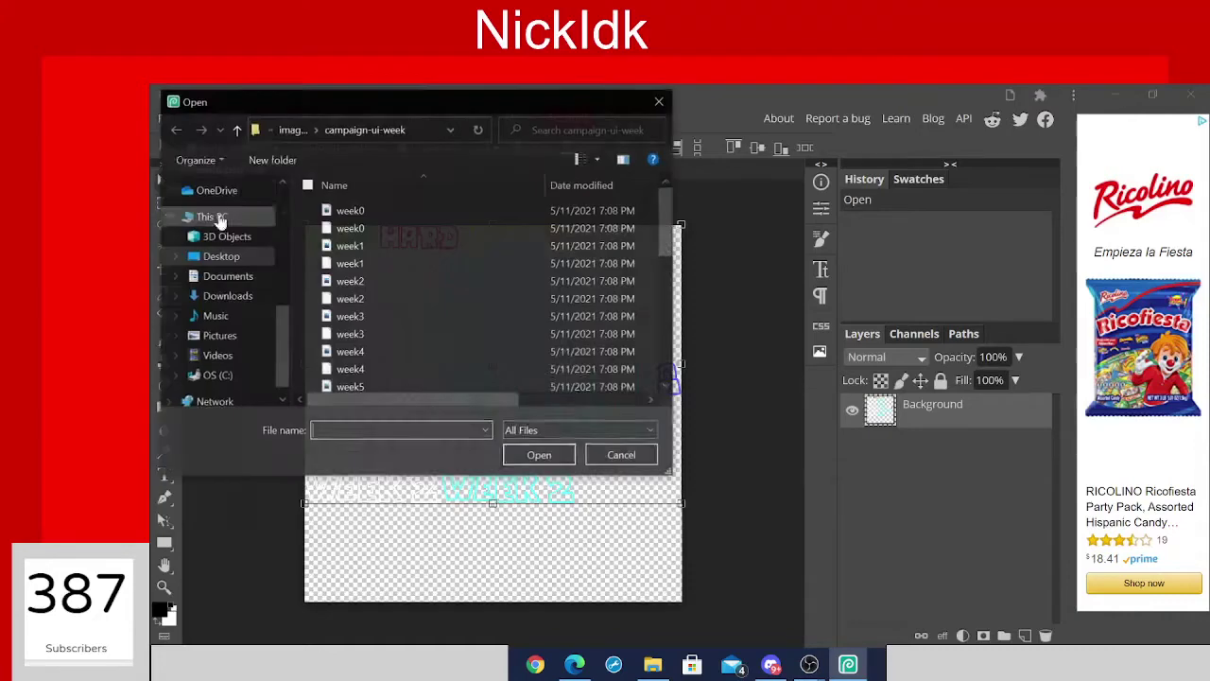
{"action": "left_click", "coordinate": [221, 256]}
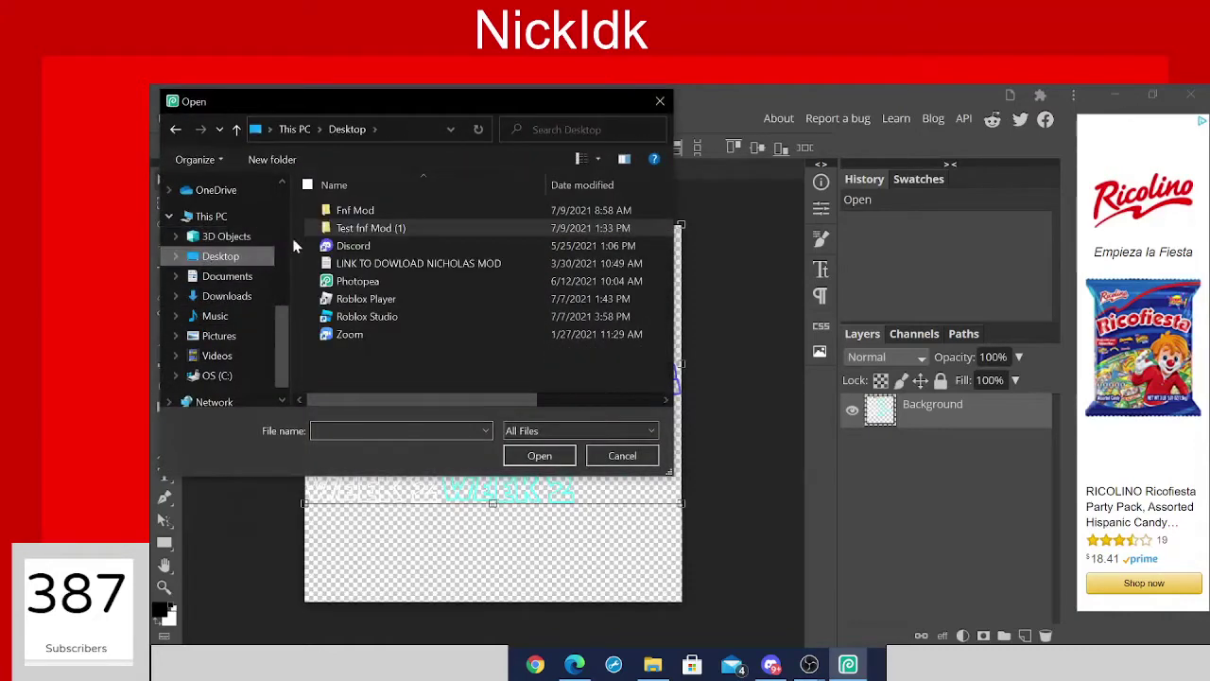
{"action": "left_click_drag", "start_coordinate": [369, 228], "coordinate": [210, 232]}
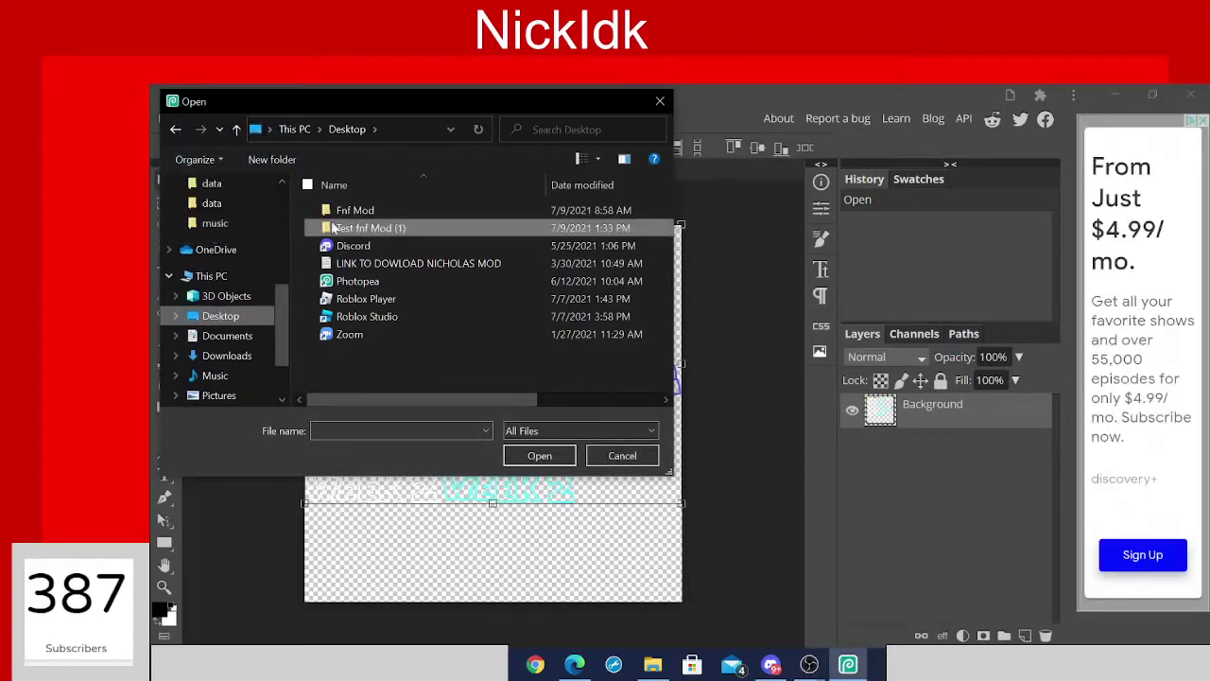
Open the alphabet image from Test fnf mod's bin, assets, images folder.
{"action": "double_click", "coordinate": [391, 229]}
{"action": "double_click", "coordinate": [385, 208]}
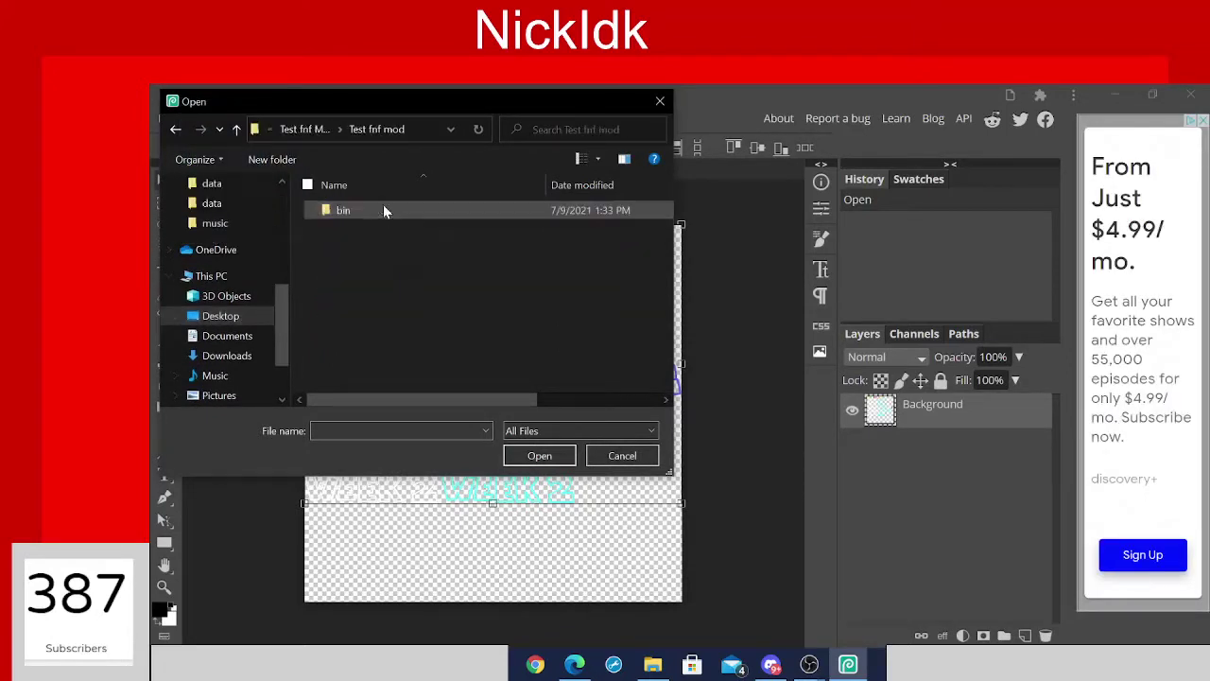
{"action": "double_click", "coordinate": [383, 209]}
{"action": "double_click", "coordinate": [383, 210]}
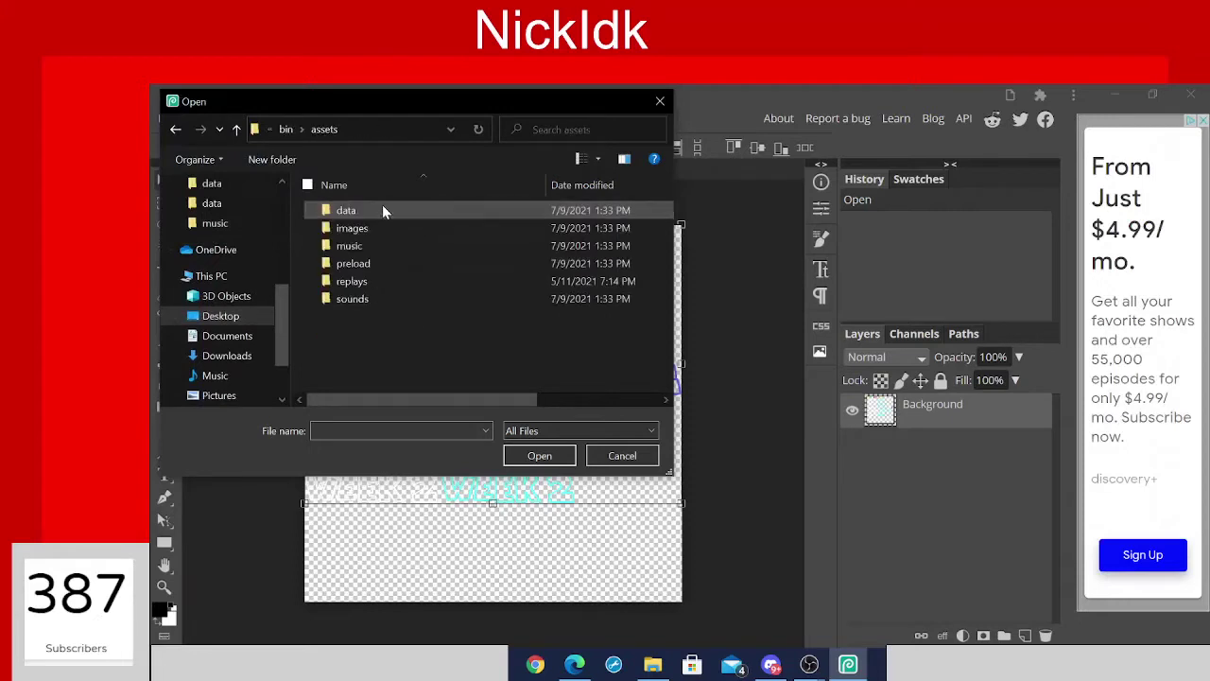
{"action": "double_click", "coordinate": [382, 229]}
{"action": "scroll", "coordinate": [413, 274], "scroll_direction": "down", "scroll_amount": 3}
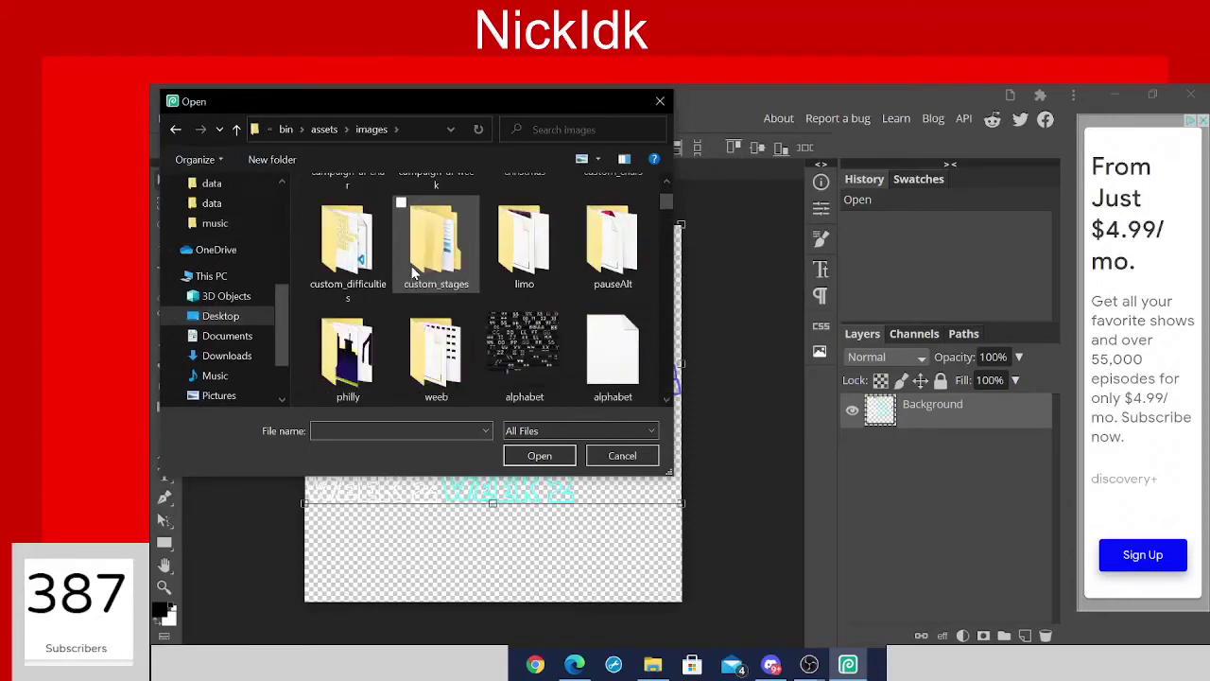
{"action": "double_click", "coordinate": [530, 269]}
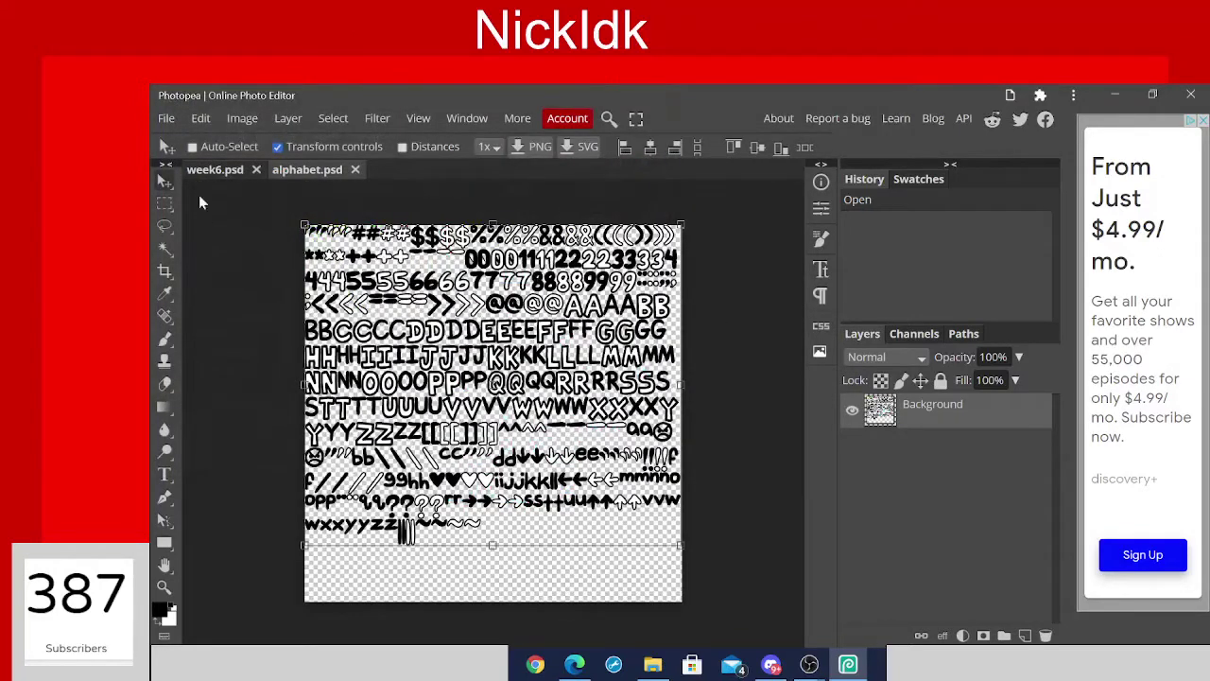
Copy the bottom row's white and cyan WEEK 2 titles in the week6 image to a new layer and place the copy below the row.
{"action": "left_click", "coordinate": [194, 171]}
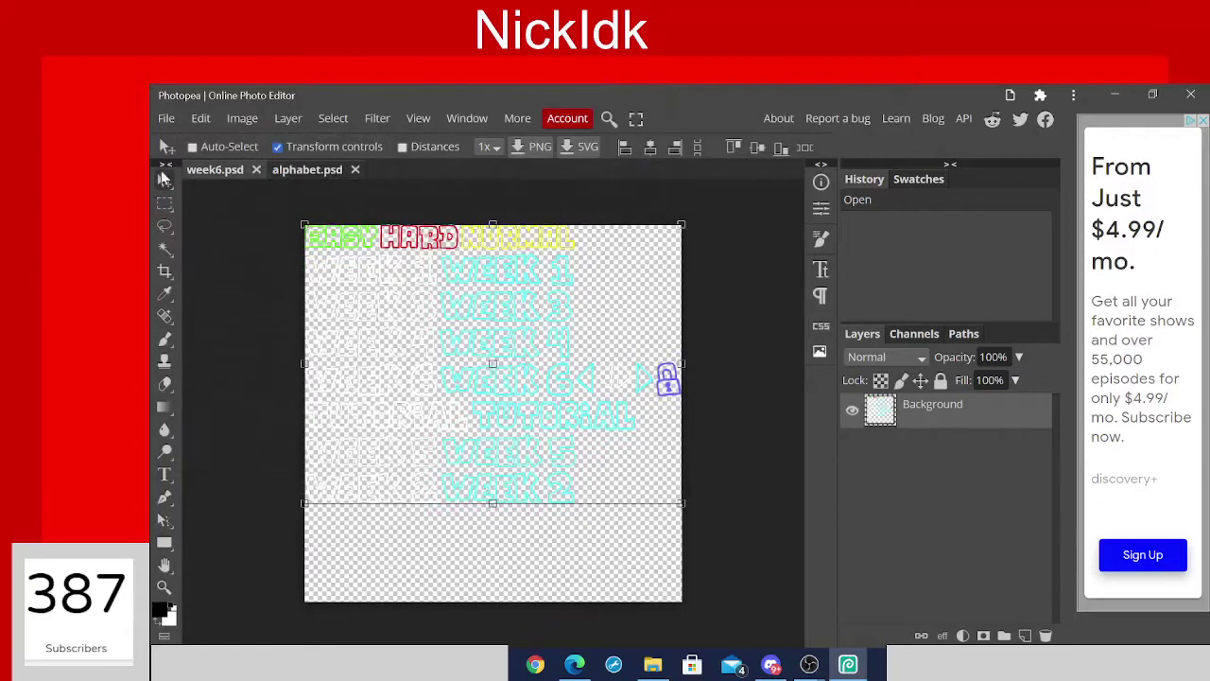
{"action": "left_click", "coordinate": [165, 202]}
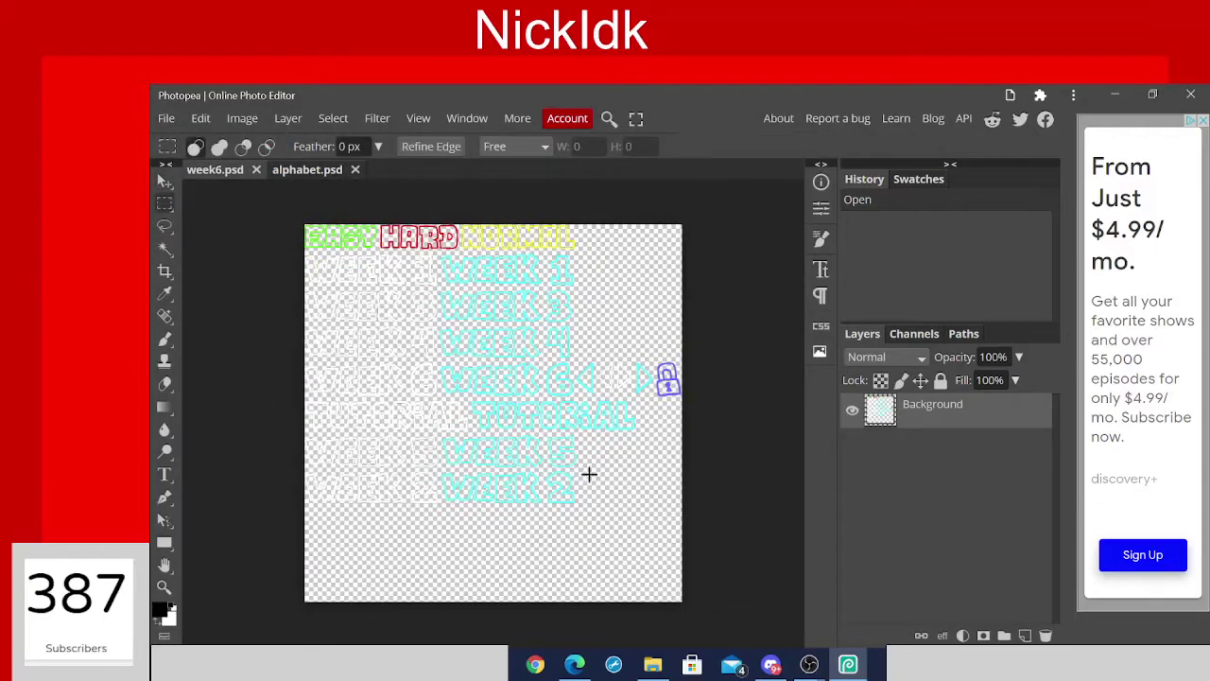
{"action": "left_click_drag", "start_coordinate": [590, 468], "coordinate": [374, 549]}
{"action": "left_click", "coordinate": [703, 520]}
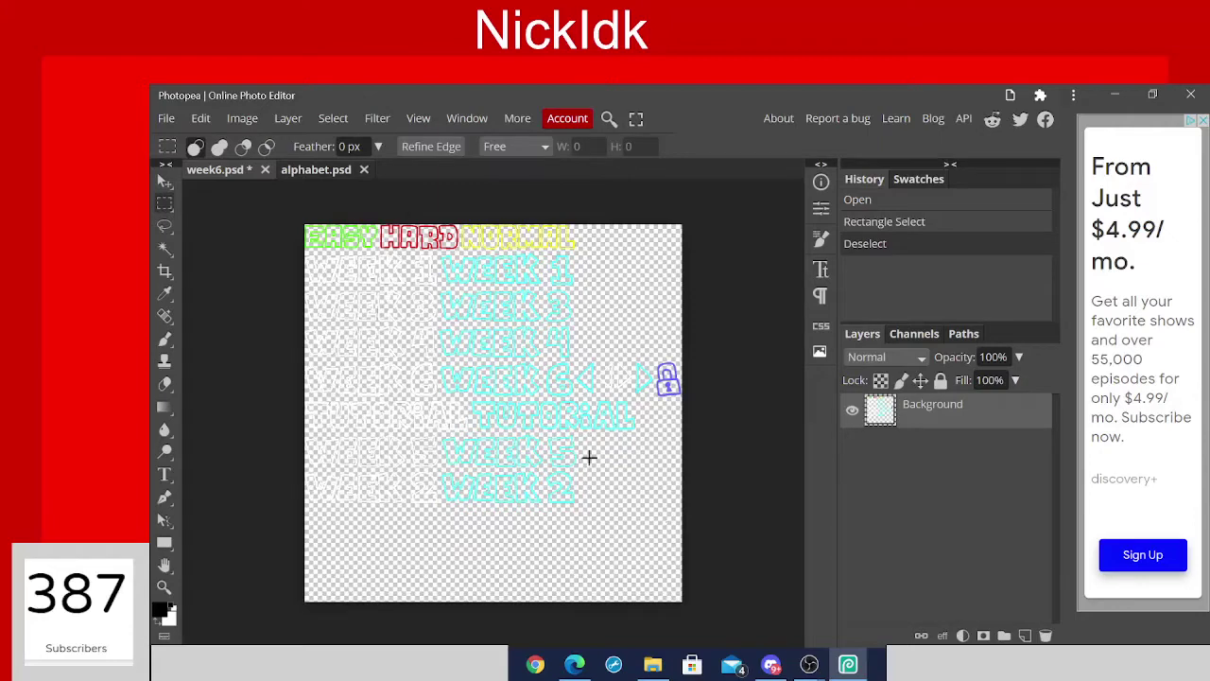
{"action": "left_click_drag", "start_coordinate": [599, 469], "coordinate": [274, 548]}
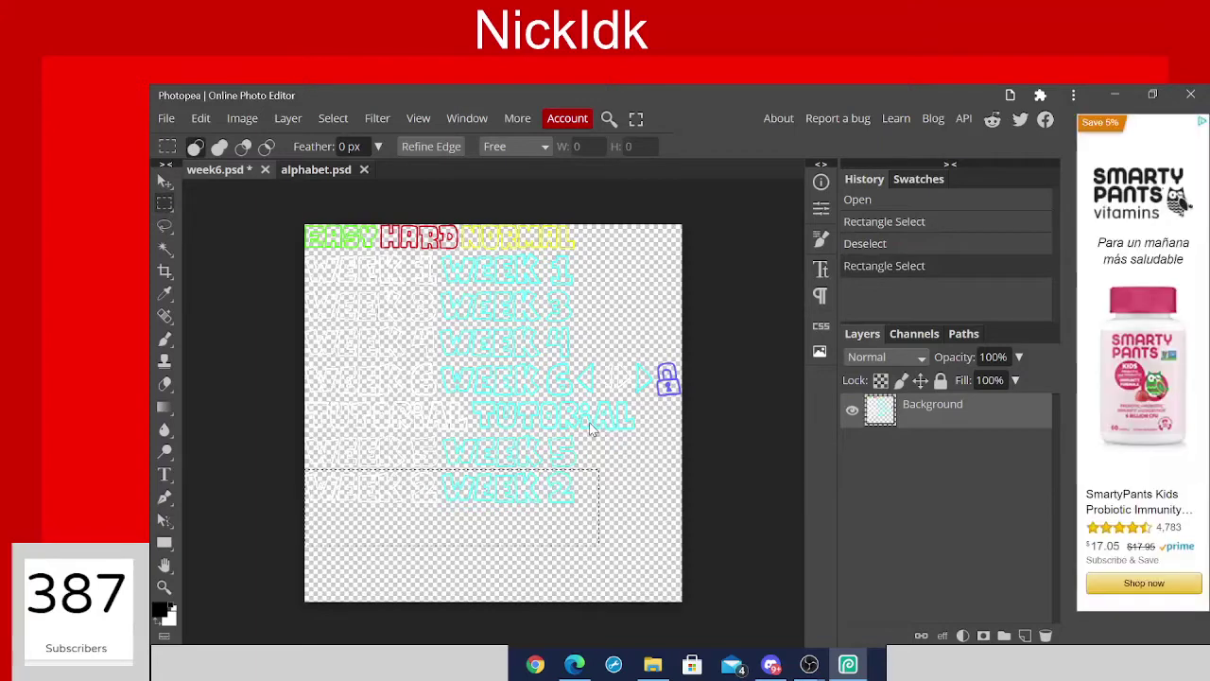
{"action": "key", "text": "ctrl+v"}
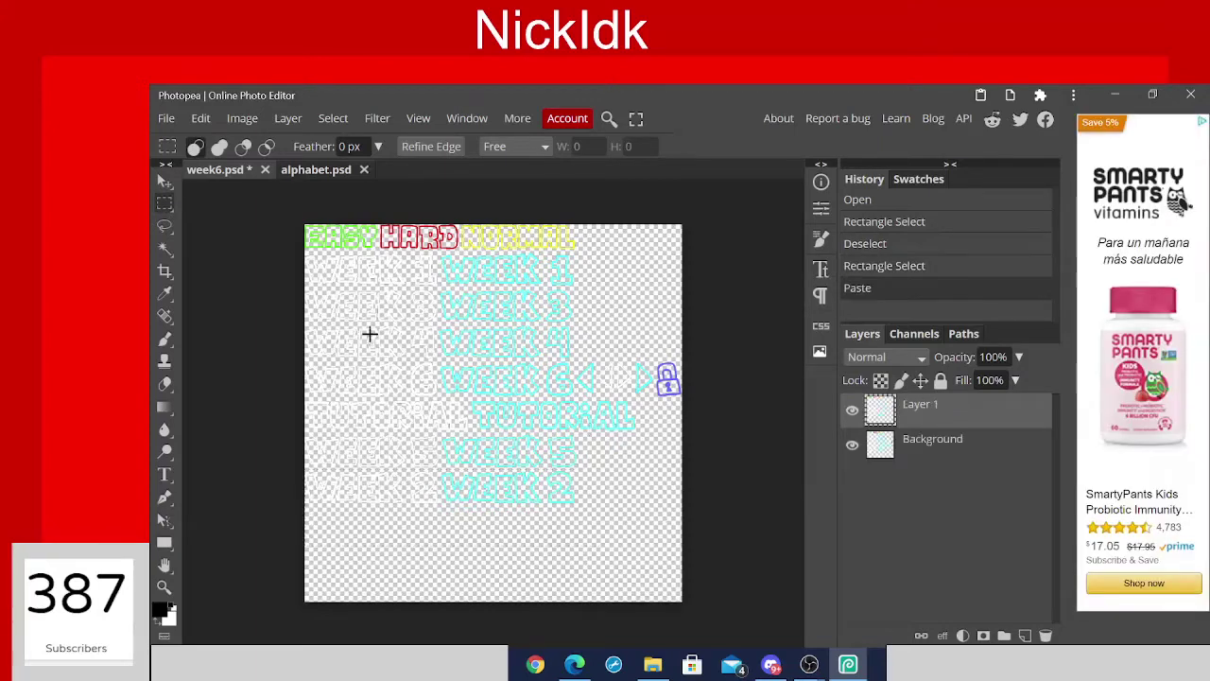
{"action": "left_click", "coordinate": [164, 180]}
{"action": "left_click_drag", "start_coordinate": [502, 487], "coordinate": [502, 531]}
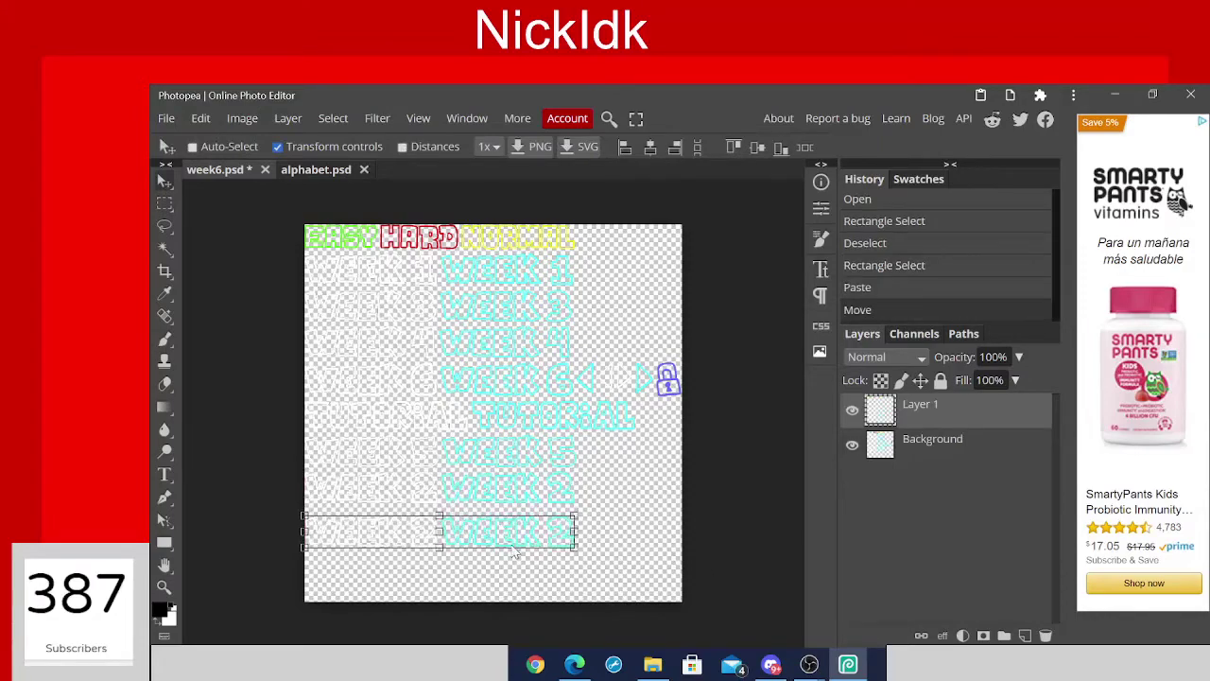
Erase the number 2 from both the white and cyan titles in the copied WEEK 2 row.
{"action": "scroll", "coordinate": [515, 553], "scroll_direction": "up", "scroll_amount": 3}
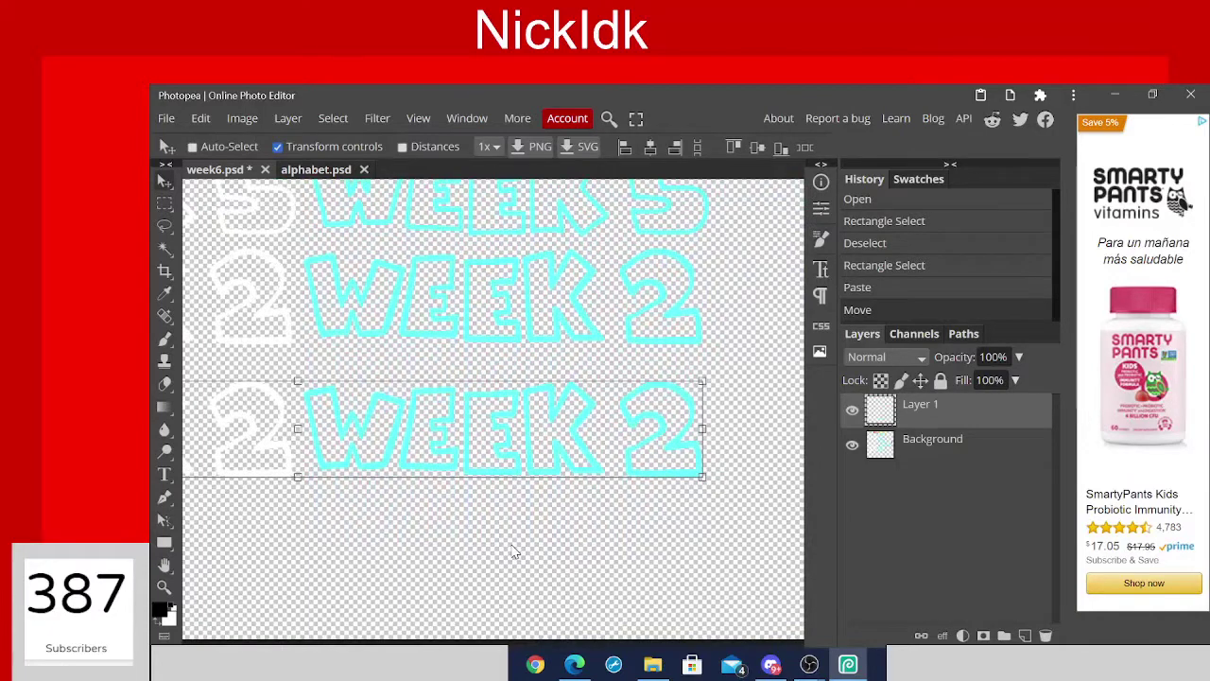
{"action": "left_click", "coordinate": [165, 203]}
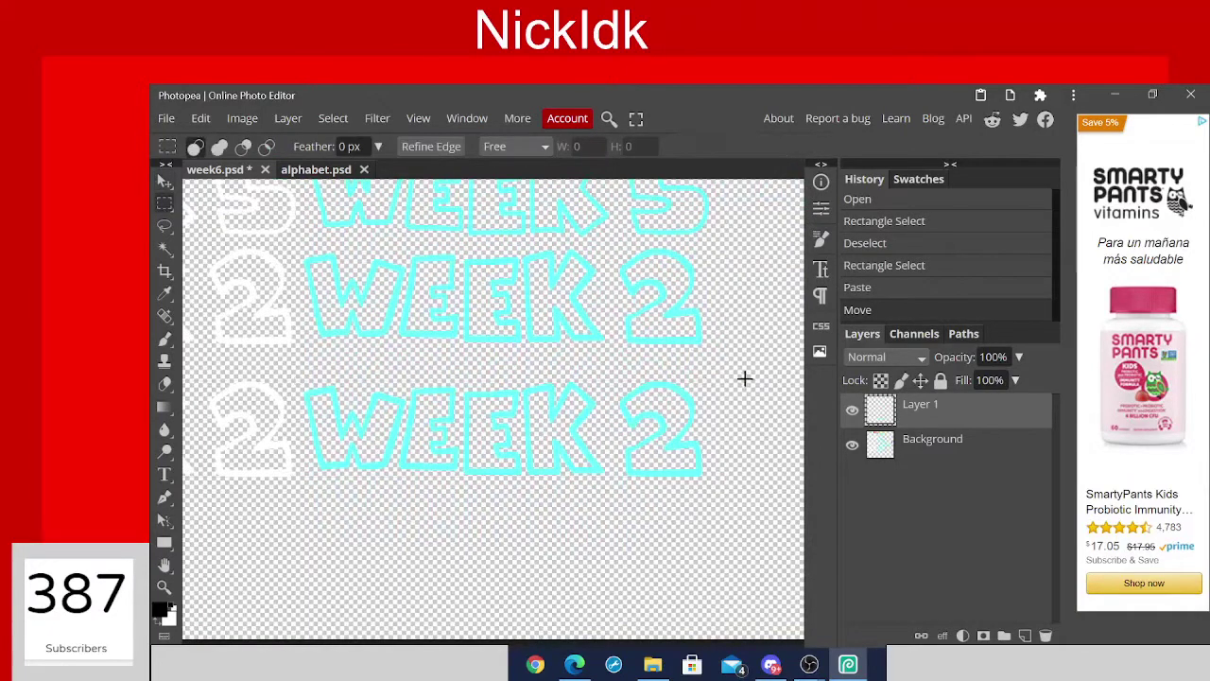
{"action": "left_click_drag", "start_coordinate": [747, 374], "coordinate": [605, 529]}
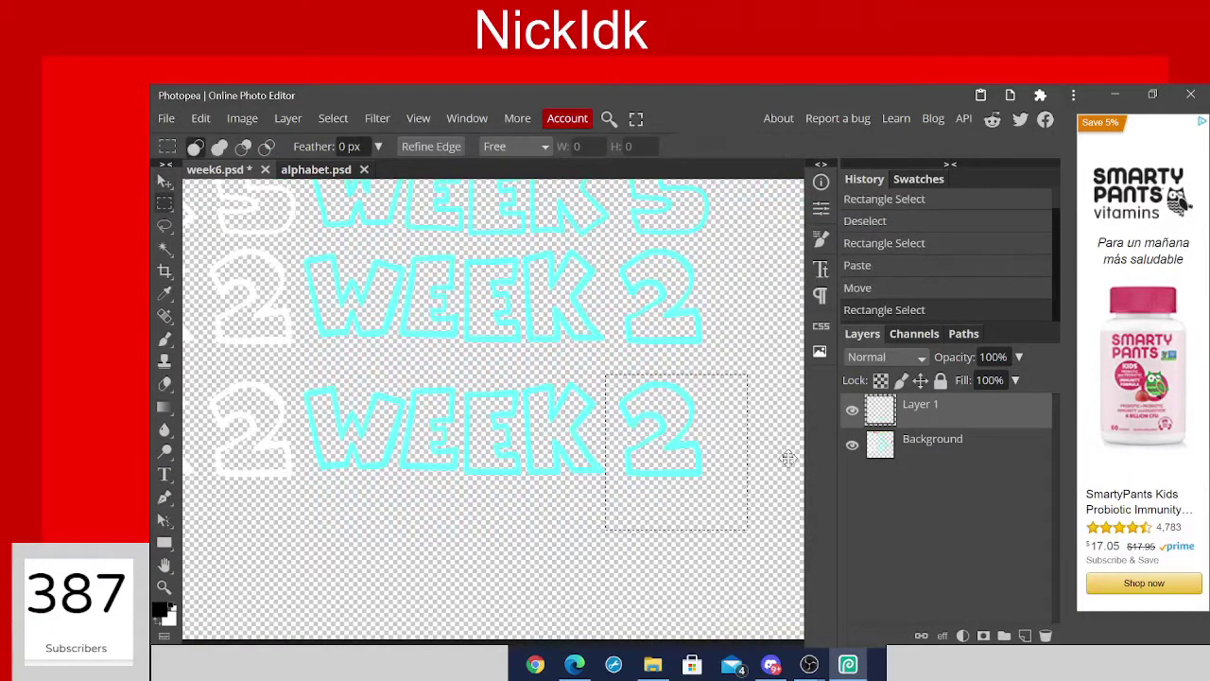
{"action": "key", "text": "Delete"}
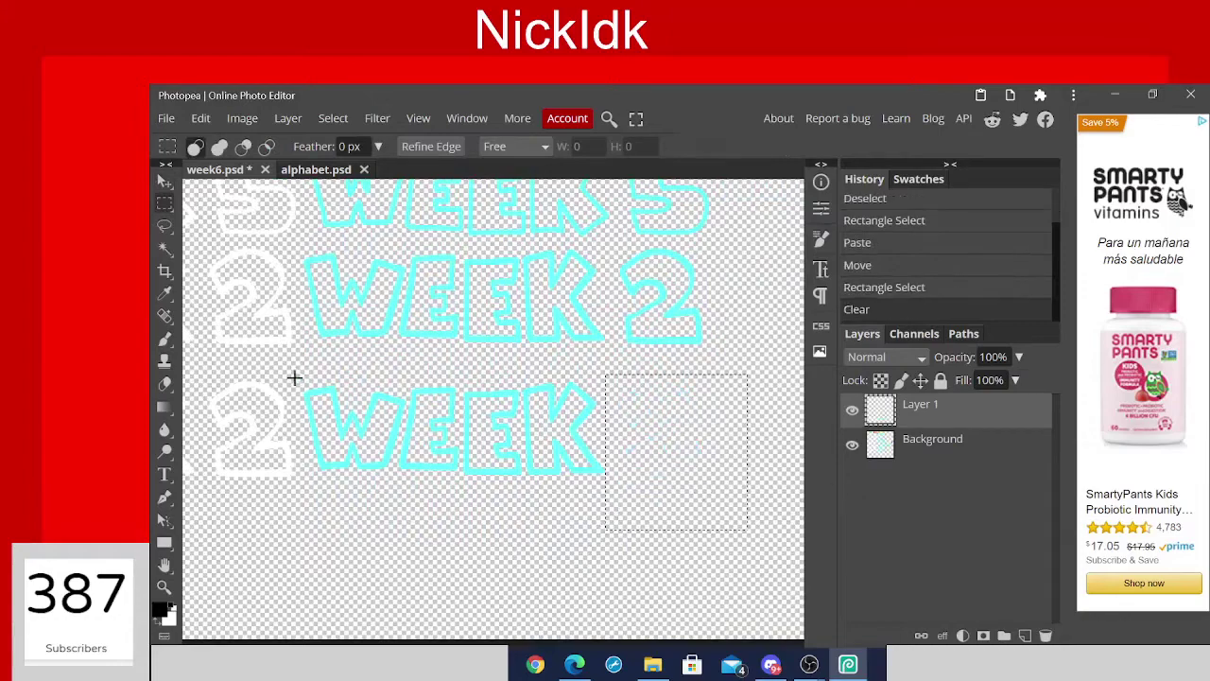
{"action": "left_click_drag", "start_coordinate": [294, 378], "coordinate": [303, 530]}
{"action": "key", "text": "Delete"}
{"action": "key", "text": "ctrl+d"}
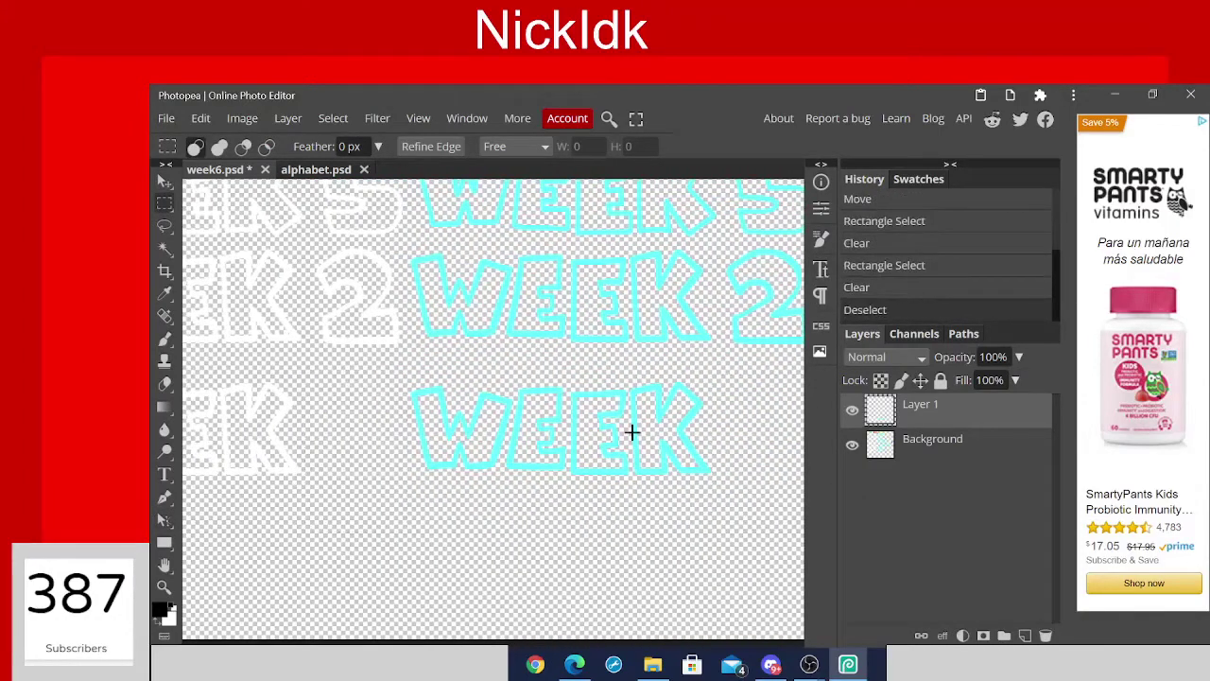
Switch to the alphabet image.
{"action": "scroll", "coordinate": [632, 432], "scroll_direction": "right", "scroll_amount": 1}
{"action": "scroll", "coordinate": [632, 432], "scroll_direction": "up", "scroll_amount": 1}
{"action": "scroll", "coordinate": [632, 432], "scroll_direction": "down", "scroll_amount": 2}
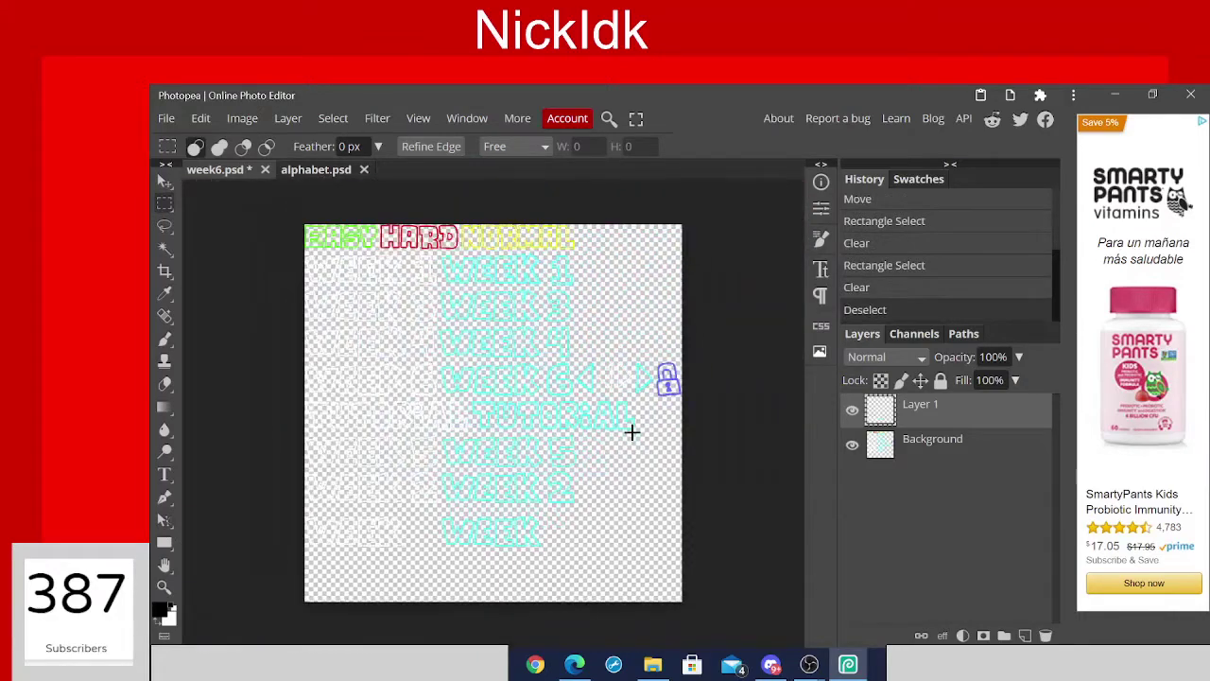
{"action": "scroll", "coordinate": [633, 432], "scroll_direction": "down", "scroll_amount": 1}
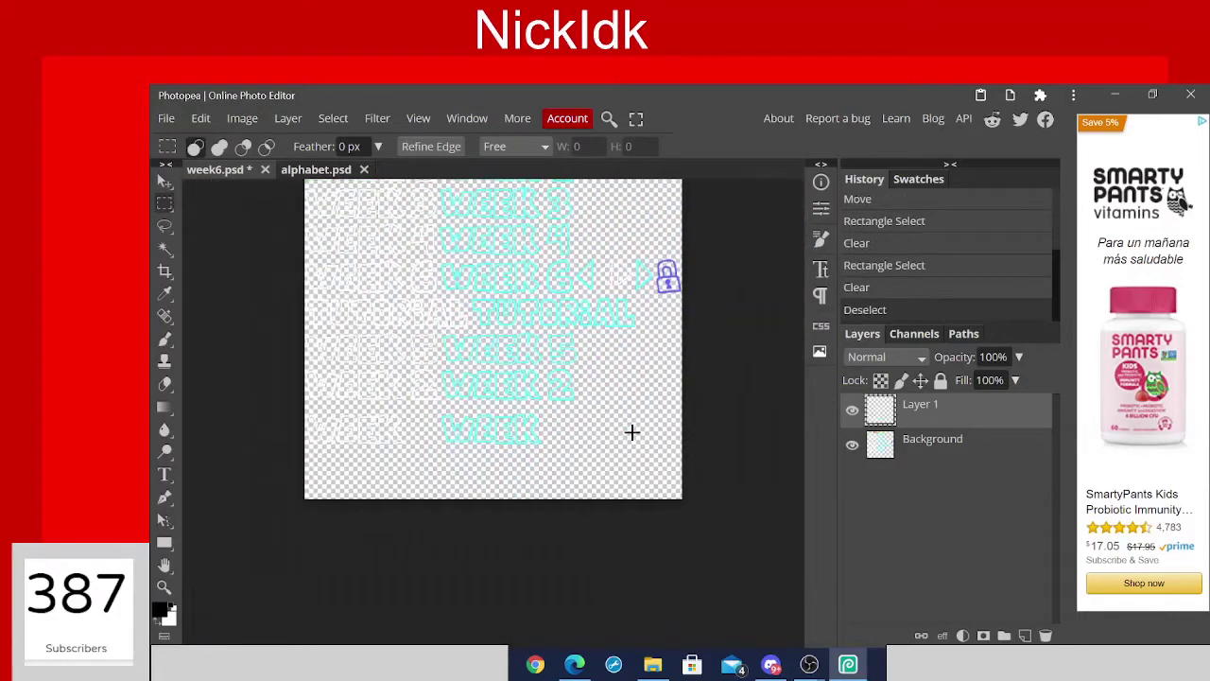
{"action": "left_click", "coordinate": [295, 170]}
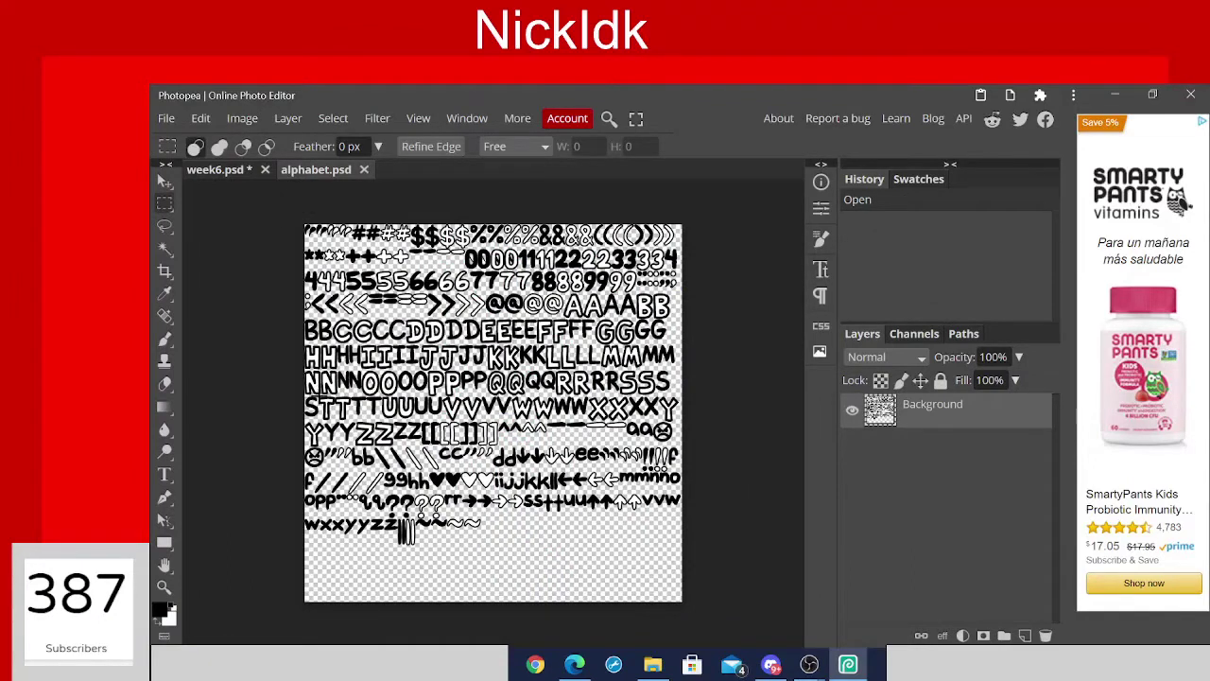
{"action": "left_click_drag", "start_coordinate": [316, 397], "coordinate": [387, 439]}
{"action": "left_click", "coordinate": [387, 440]}
{"action": "left_click", "coordinate": [809, 667]}
{"action": "left_click", "coordinate": [822, 577]}
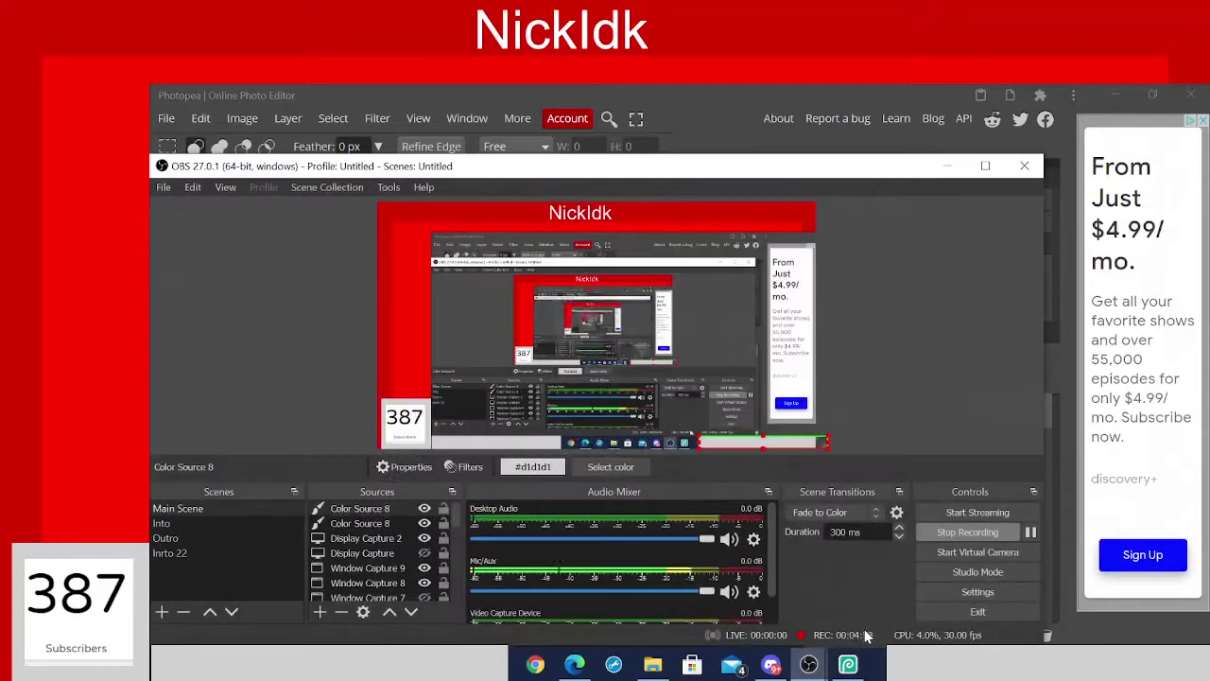
{"action": "left_click", "coordinate": [714, 87]}
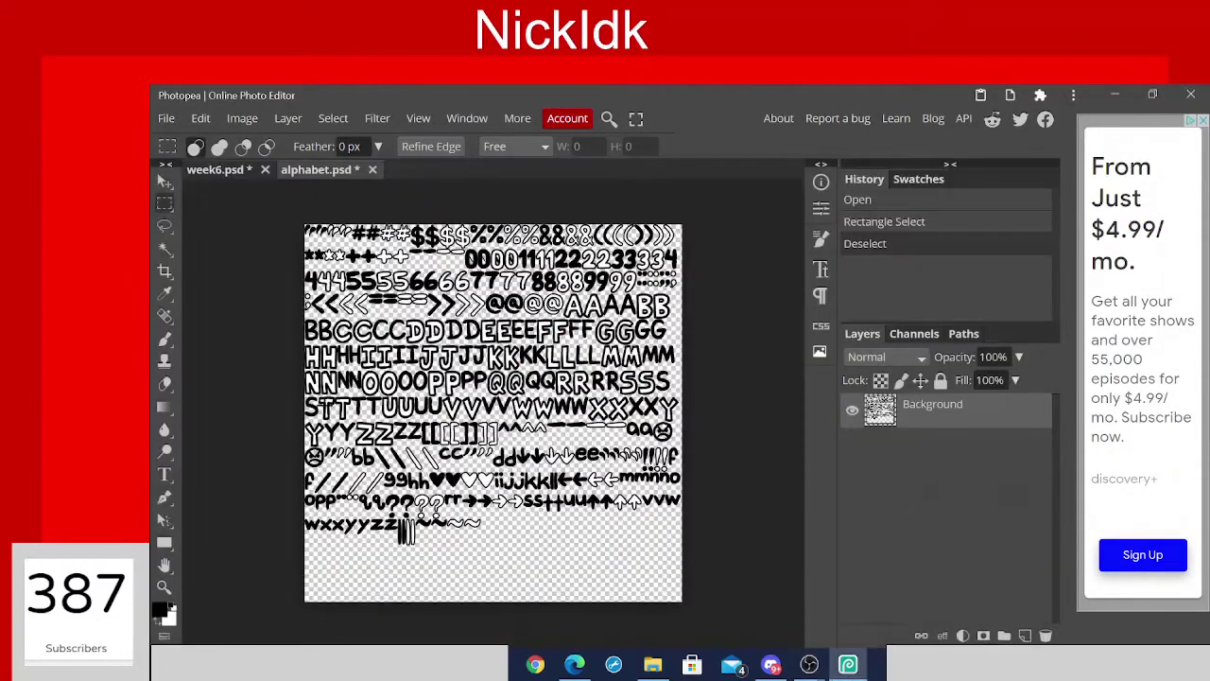
Copy an outlined capital T from the alphabet image and paste it into the week6 image as a new layer.
{"action": "mouse_move", "coordinate": [322, 397]}
{"action": "left_mouse_down"}
{"action": "mouse_move", "coordinate": [347, 388]}
{"action": "mouse_move", "coordinate": [339, 403]}
{"action": "left_mouse_up"}
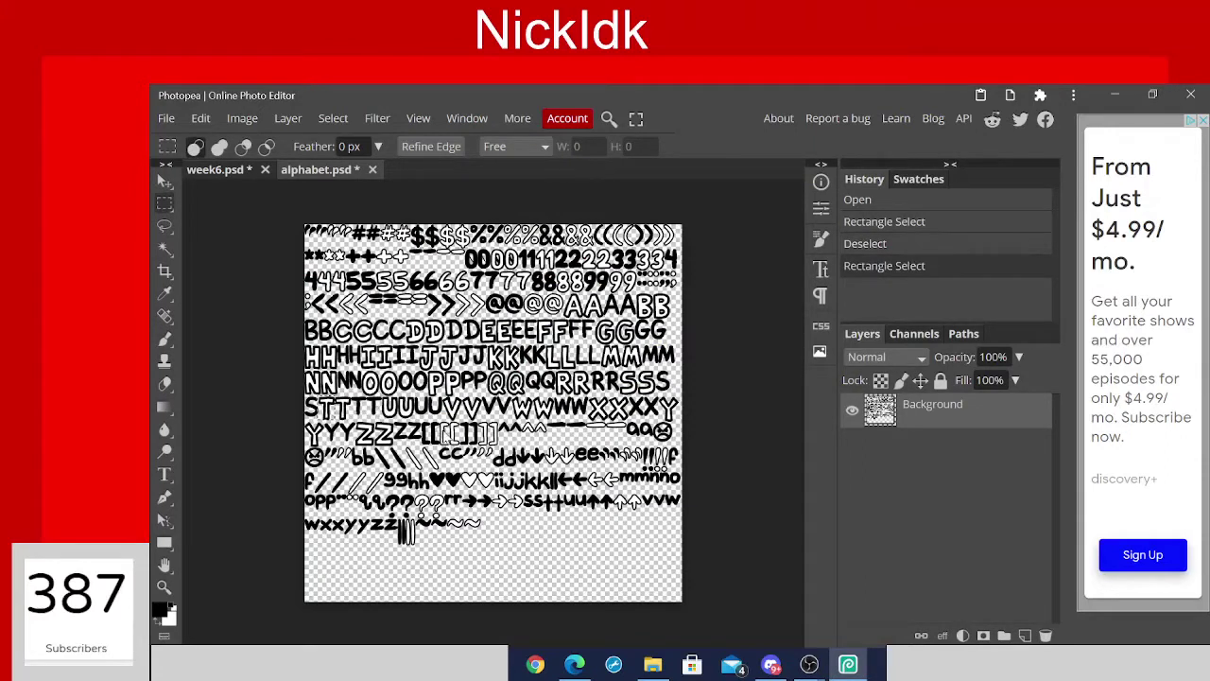
{"action": "left_click", "coordinate": [220, 169]}
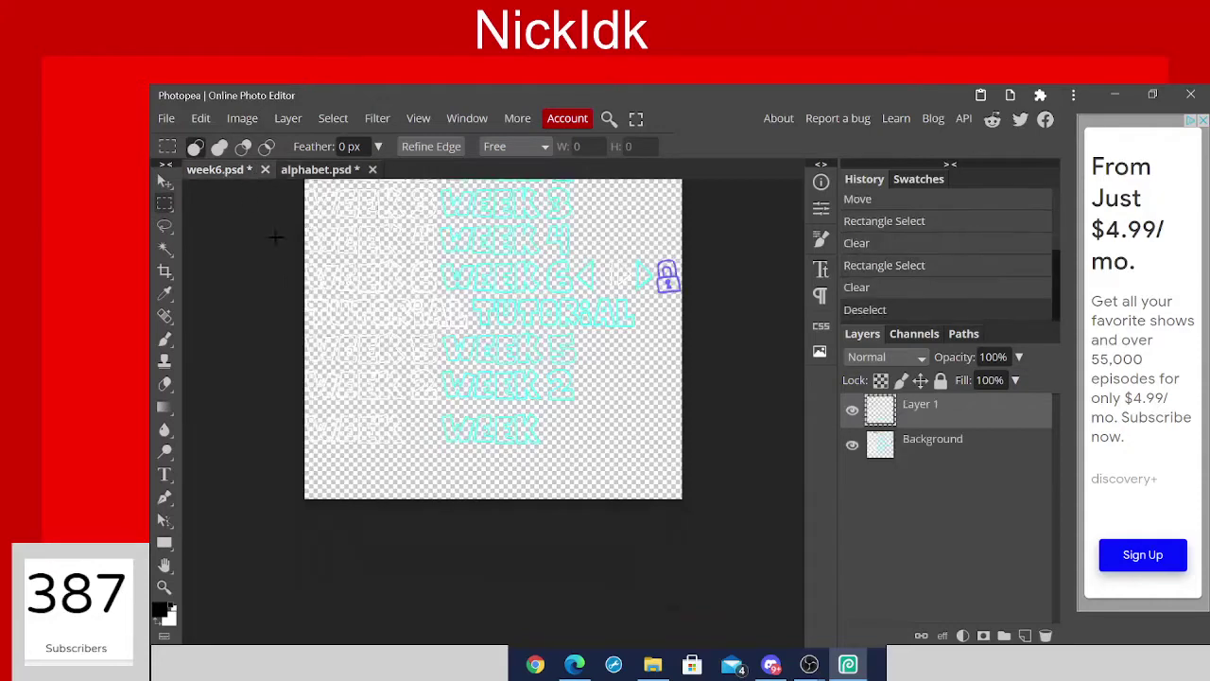
{"action": "key", "text": "ctrl+v"}
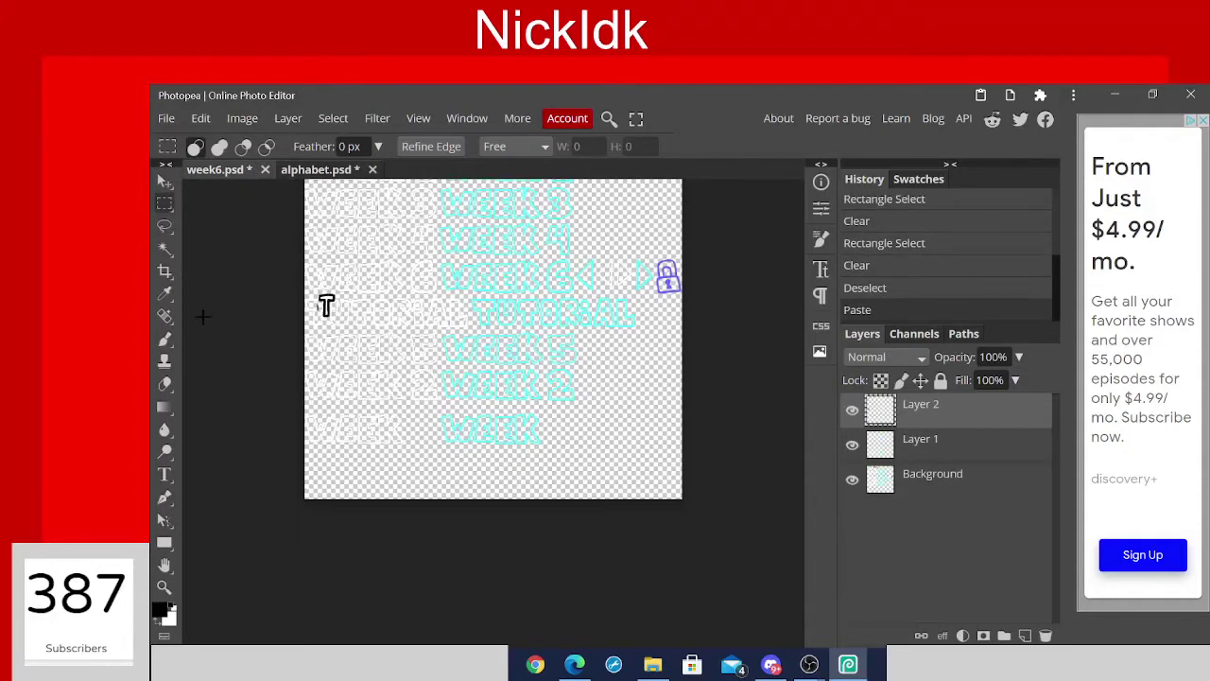
Erase the stray letter fragments on both sides of the pasted T and clear the selection.
{"action": "scroll", "coordinate": [202, 316], "scroll_direction": "up", "scroll_amount": 5}
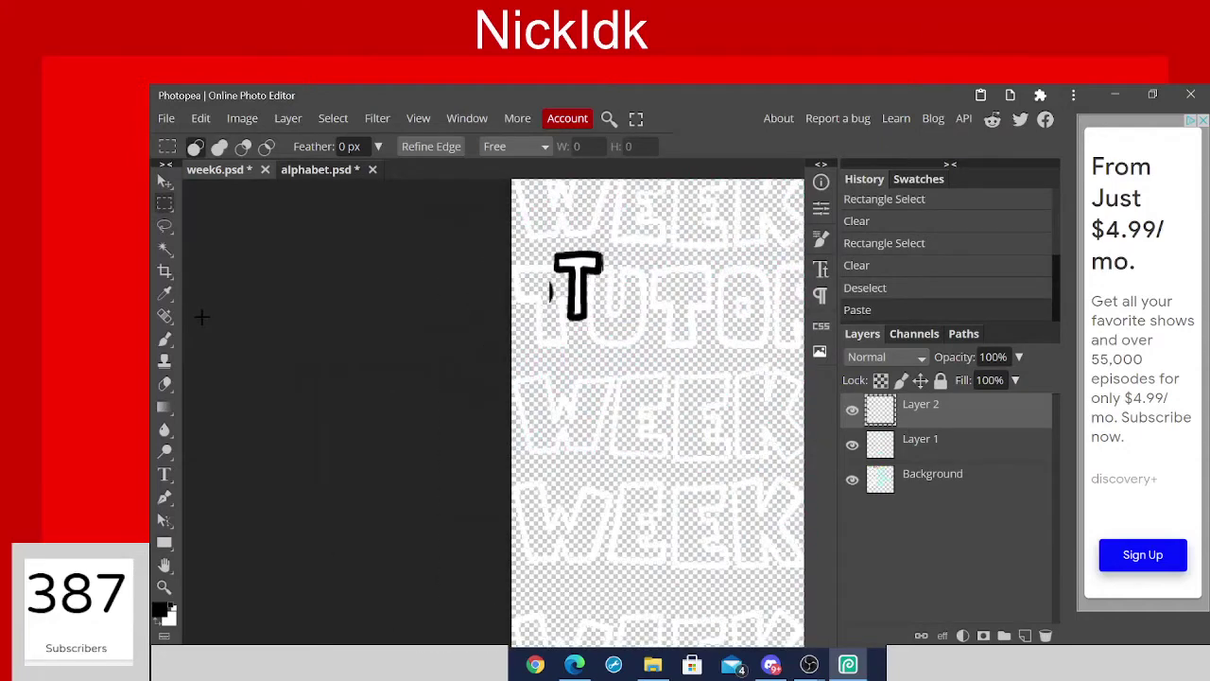
{"action": "scroll", "coordinate": [201, 317], "scroll_direction": "up", "scroll_amount": 1}
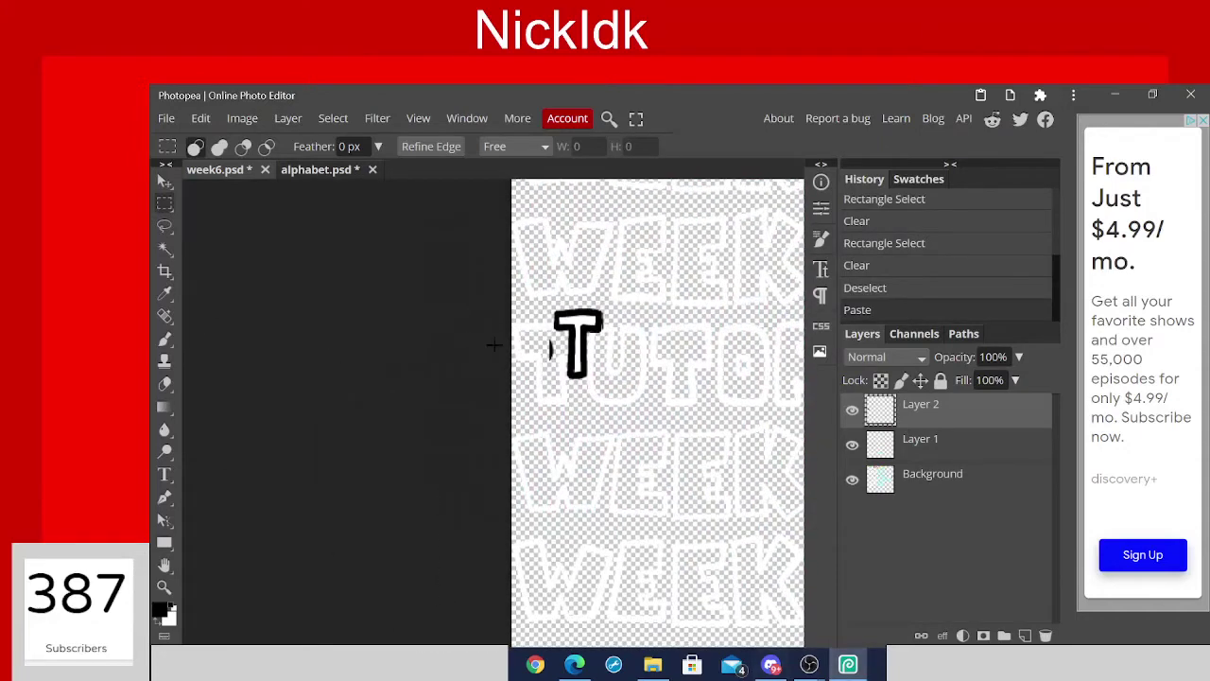
{"action": "left_click_drag", "start_coordinate": [559, 340], "coordinate": [518, 372]}
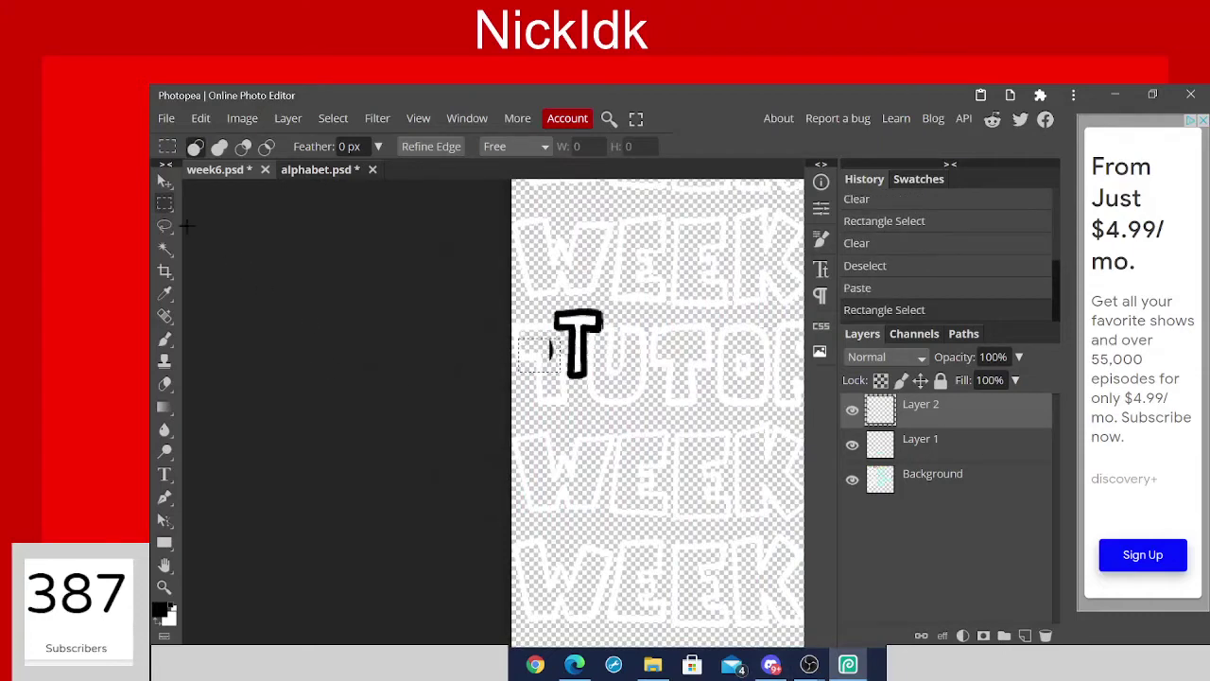
{"action": "key", "text": "Delete"}
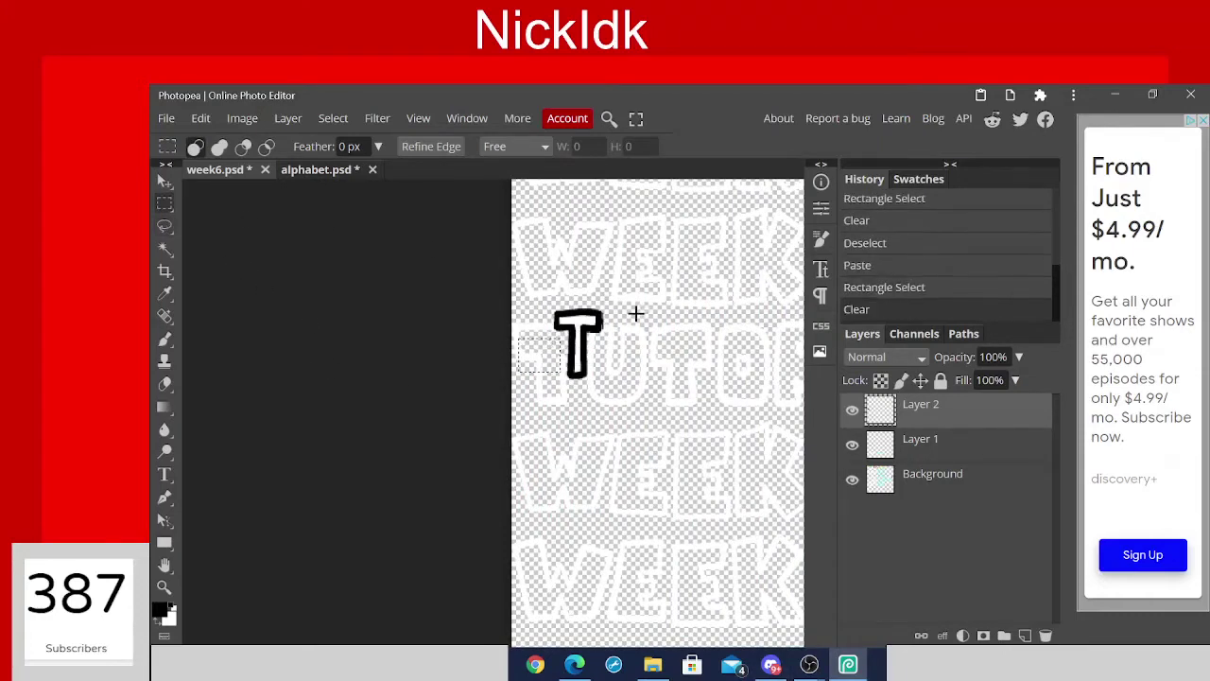
{"action": "left_click_drag", "start_coordinate": [618, 314], "coordinate": [601, 346]}
{"action": "key", "text": "Delete"}
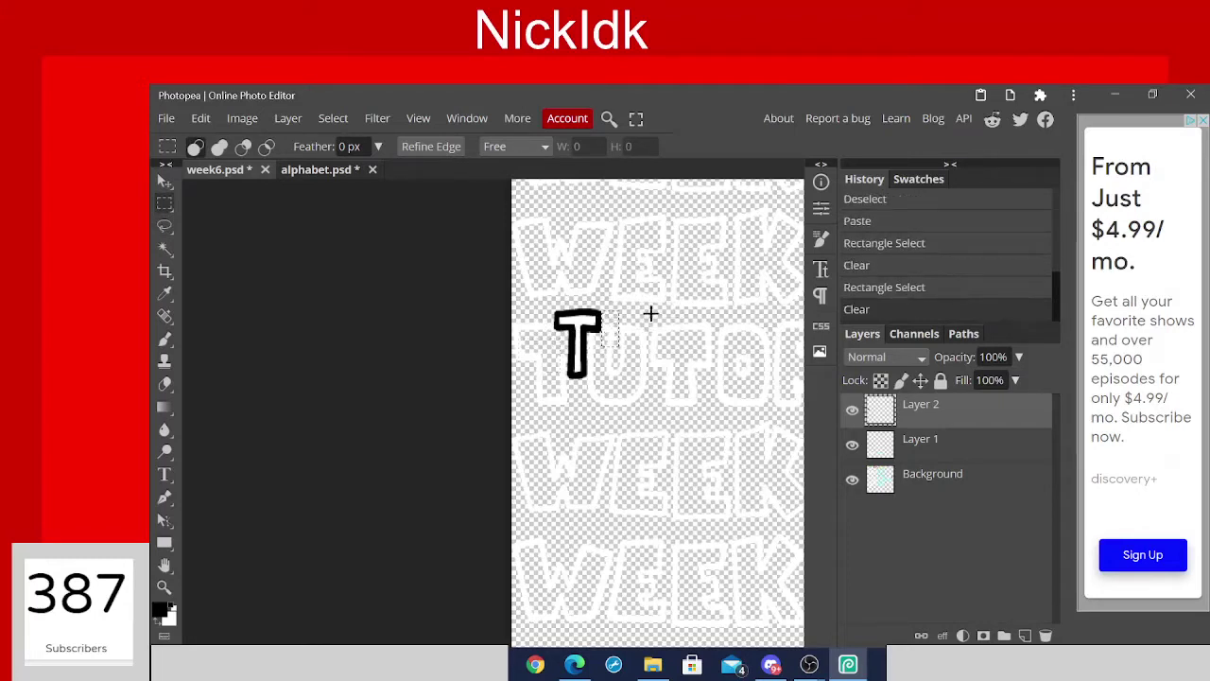
{"action": "key", "text": "ctrl+d"}
Move the T beside the copied white WEEK and scale it to about 133% width and 123% height.
{"action": "key", "text": "v"}
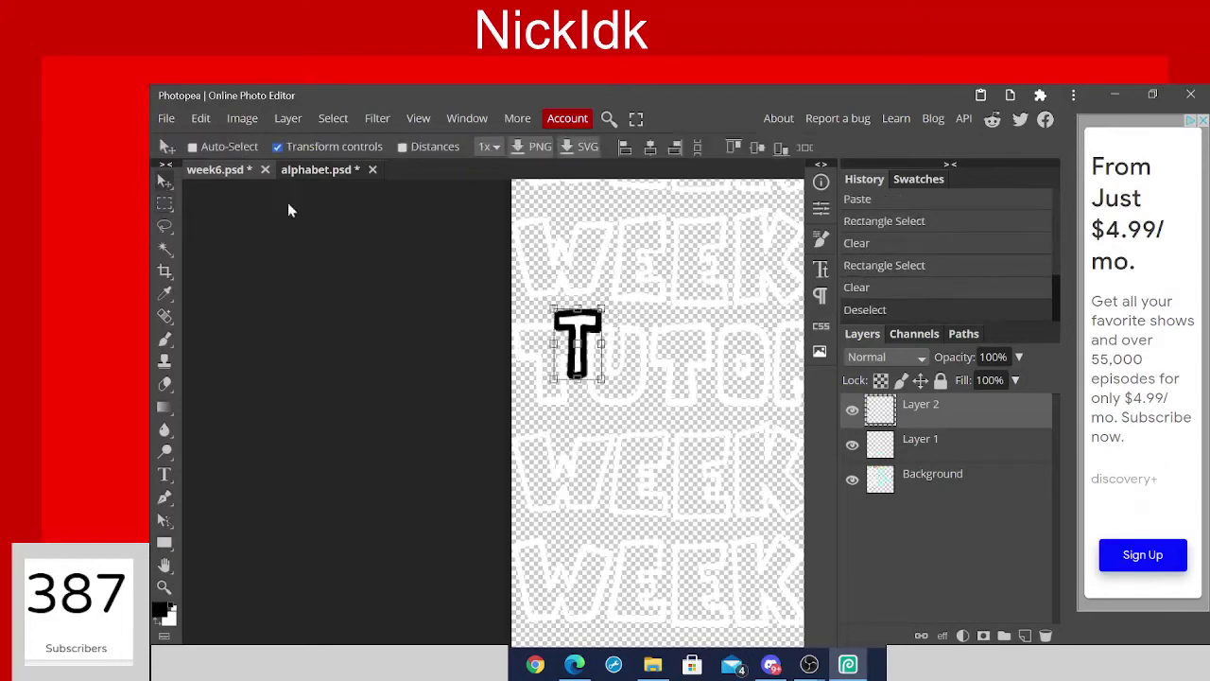
{"action": "left_click_drag", "start_coordinate": [595, 369], "coordinate": [599, 413]}
{"action": "mouse_move", "coordinate": [628, 356]}
{"action": "left_mouse_down"}
{"action": "mouse_move", "coordinate": [678, 350]}
{"action": "mouse_move", "coordinate": [643, 351]}
{"action": "left_mouse_up"}
{"action": "left_click_drag", "start_coordinate": [624, 409], "coordinate": [621, 407]}
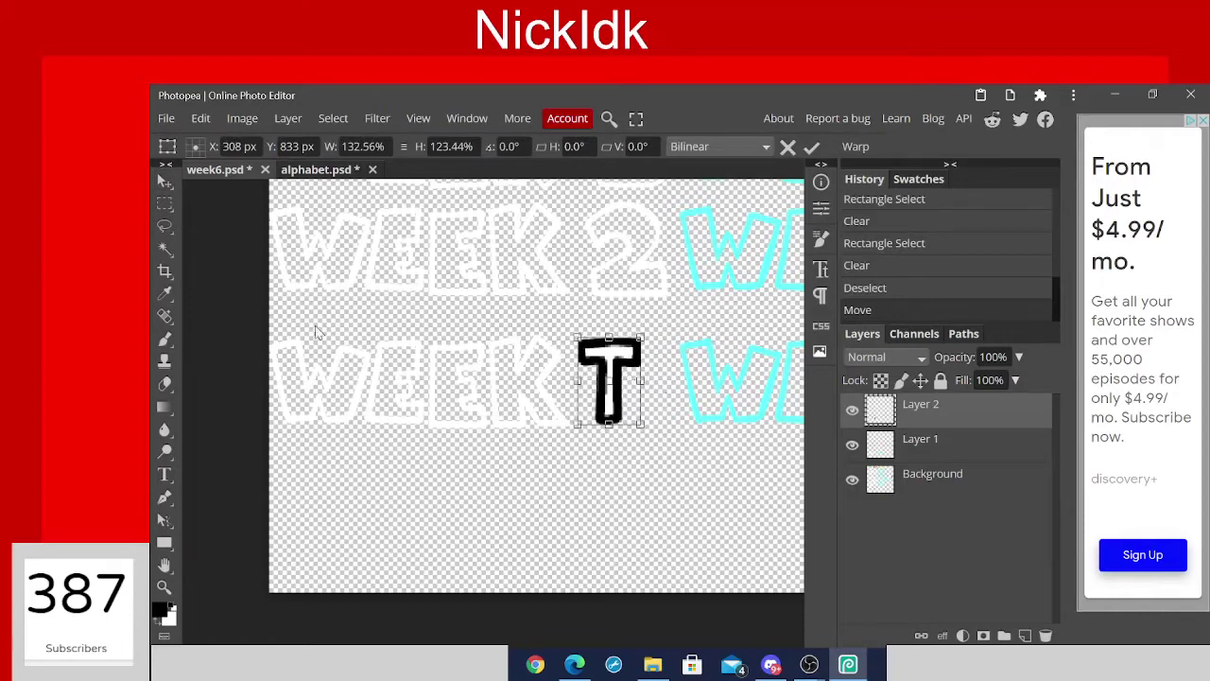
{"action": "left_click", "coordinate": [167, 244]}
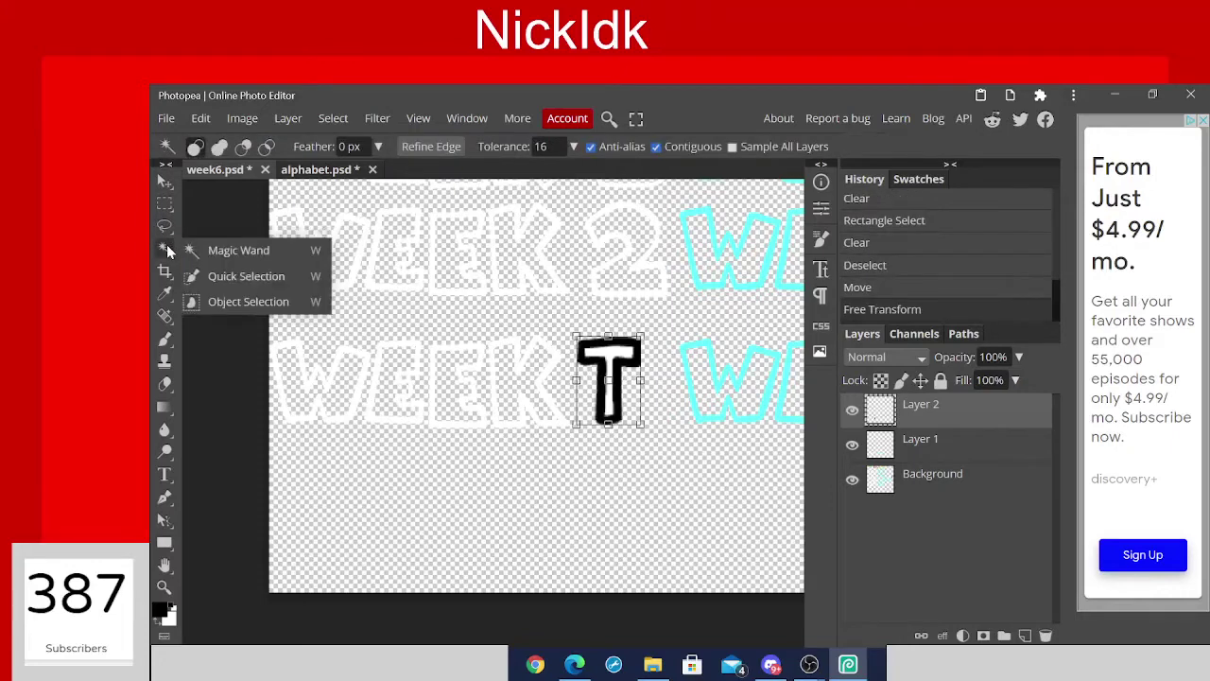
{"action": "left_click", "coordinate": [219, 301]}
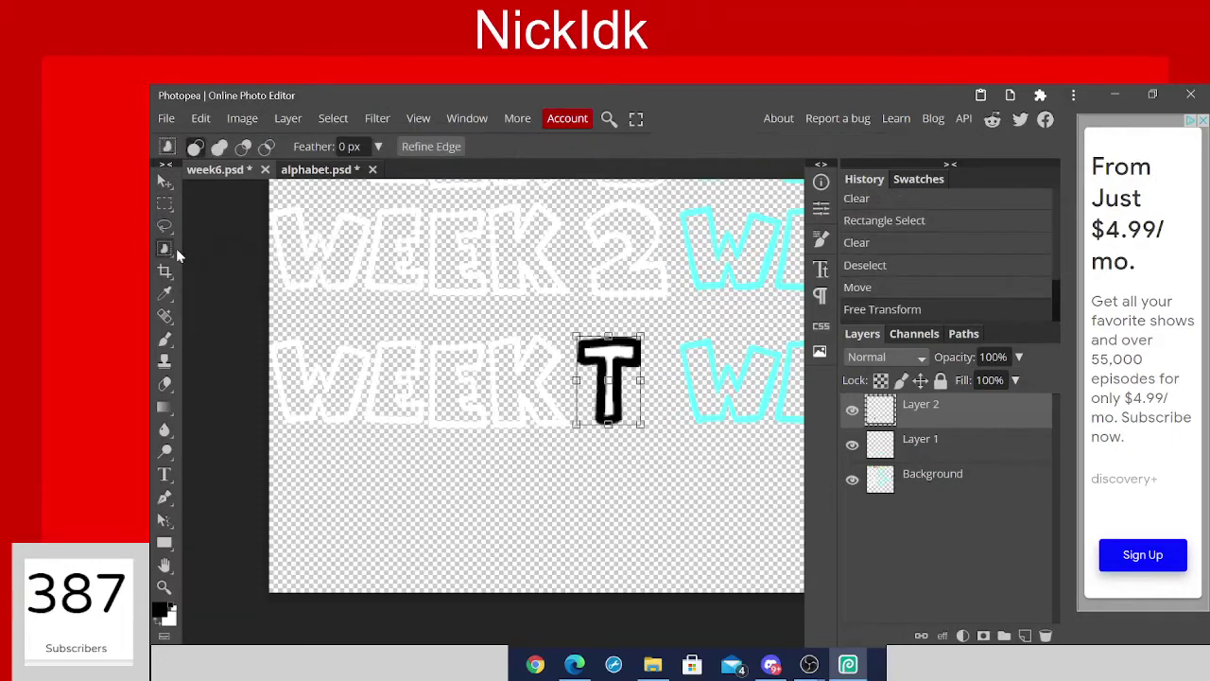
{"action": "left_click", "coordinate": [167, 259]}
{"action": "left_click", "coordinate": [219, 282]}
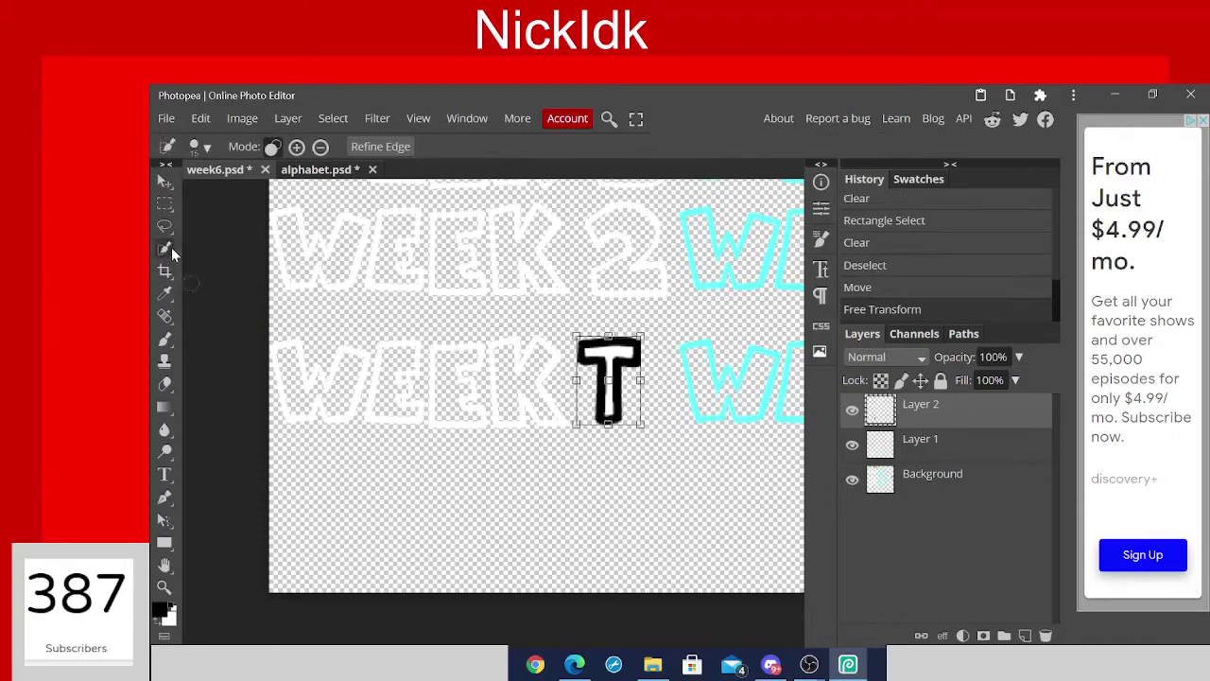
Erase the white fill inside the T using the Magic Wand, leaving its black outline, and clear the selection.
{"action": "left_click", "coordinate": [172, 247]}
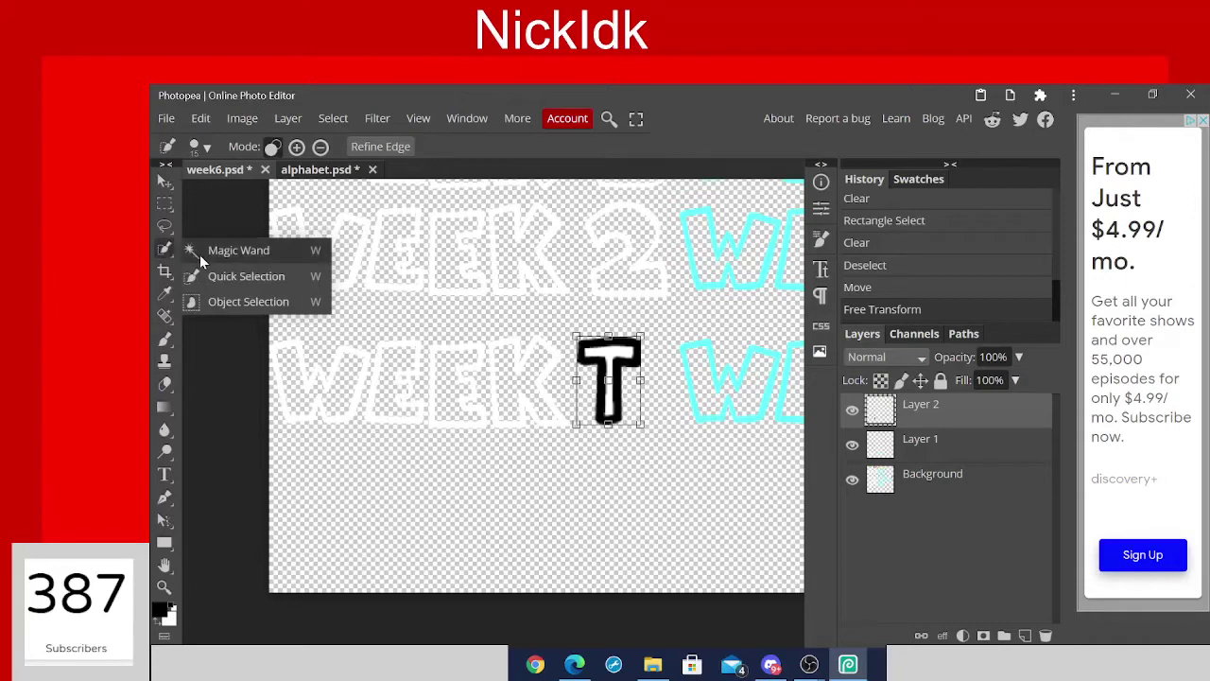
{"action": "left_click", "coordinate": [201, 255]}
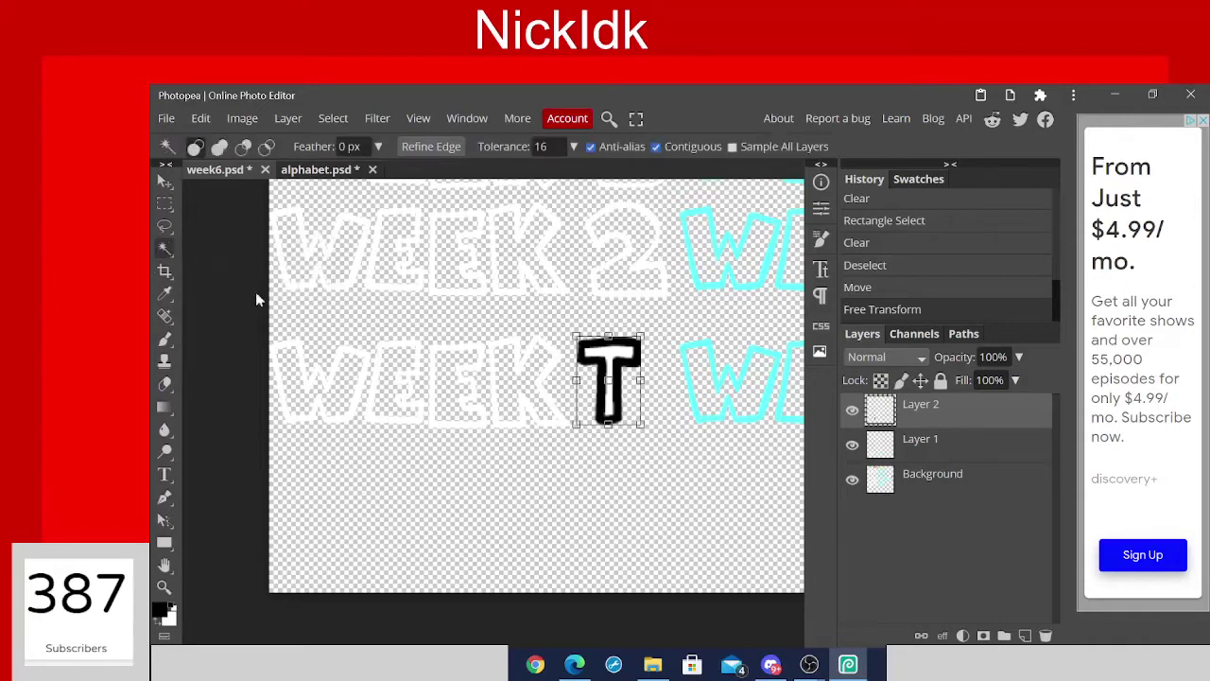
{"action": "right_click", "coordinate": [1033, 432]}
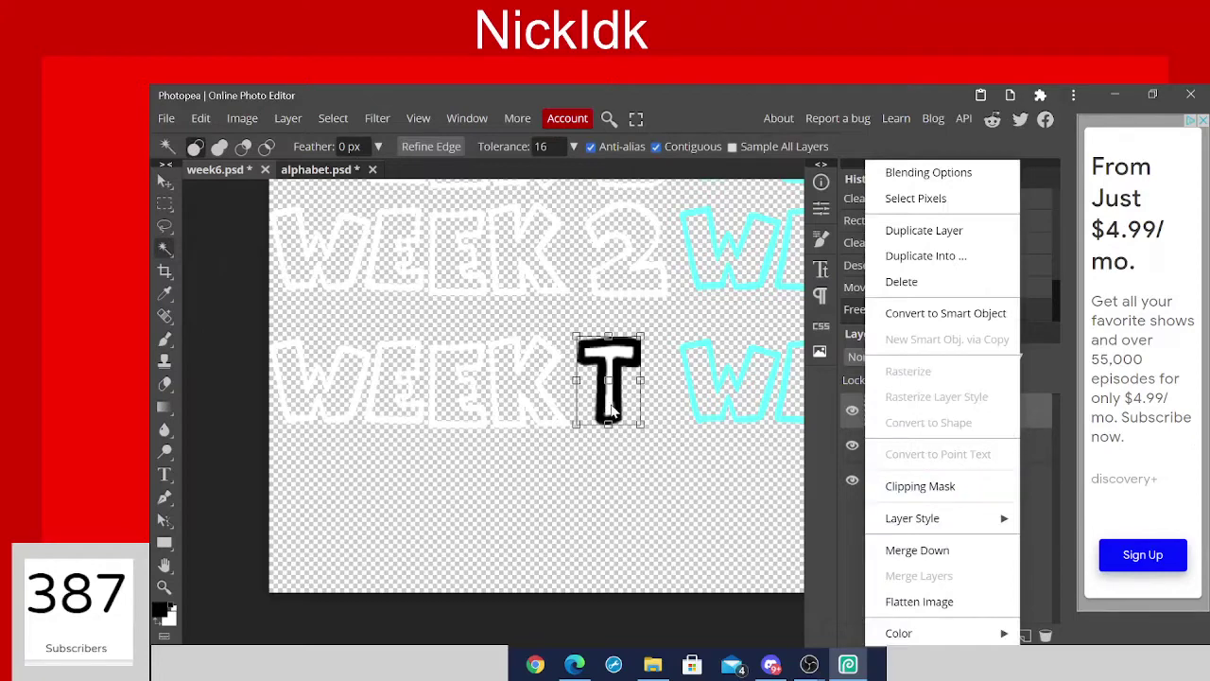
{"action": "left_click", "coordinate": [613, 408]}
{"action": "key", "text": "Delete"}
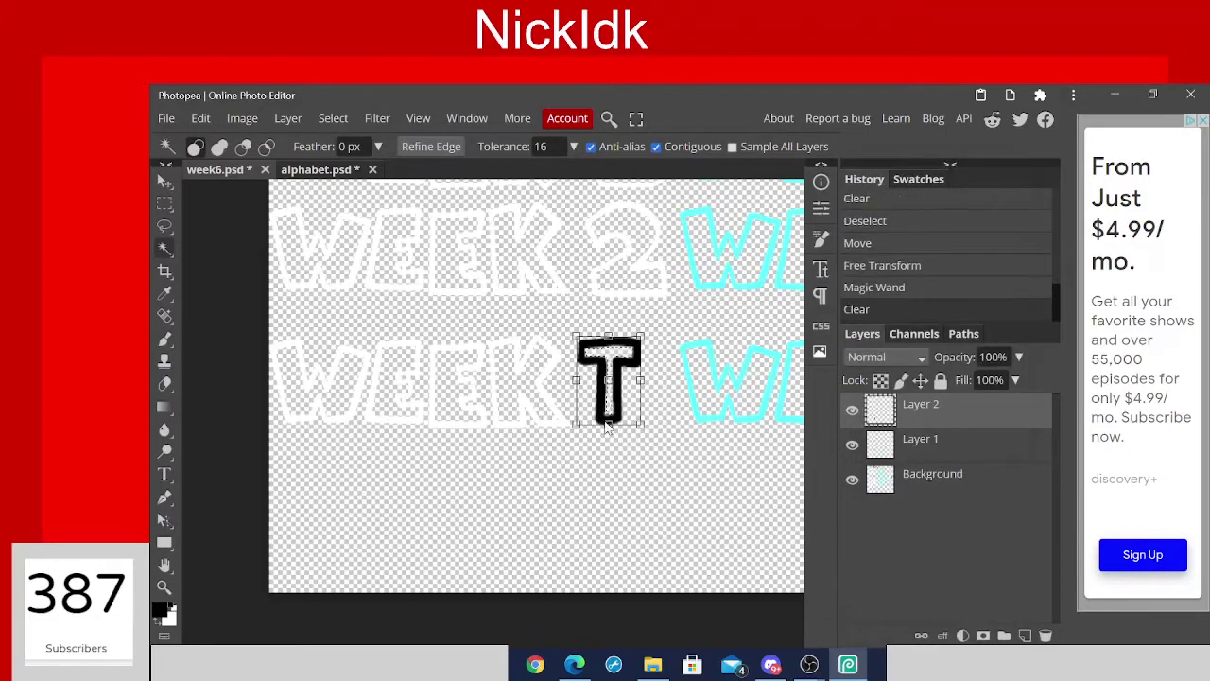
{"action": "left_click", "coordinate": [527, 448]}
{"action": "key", "text": "ctrl+d"}
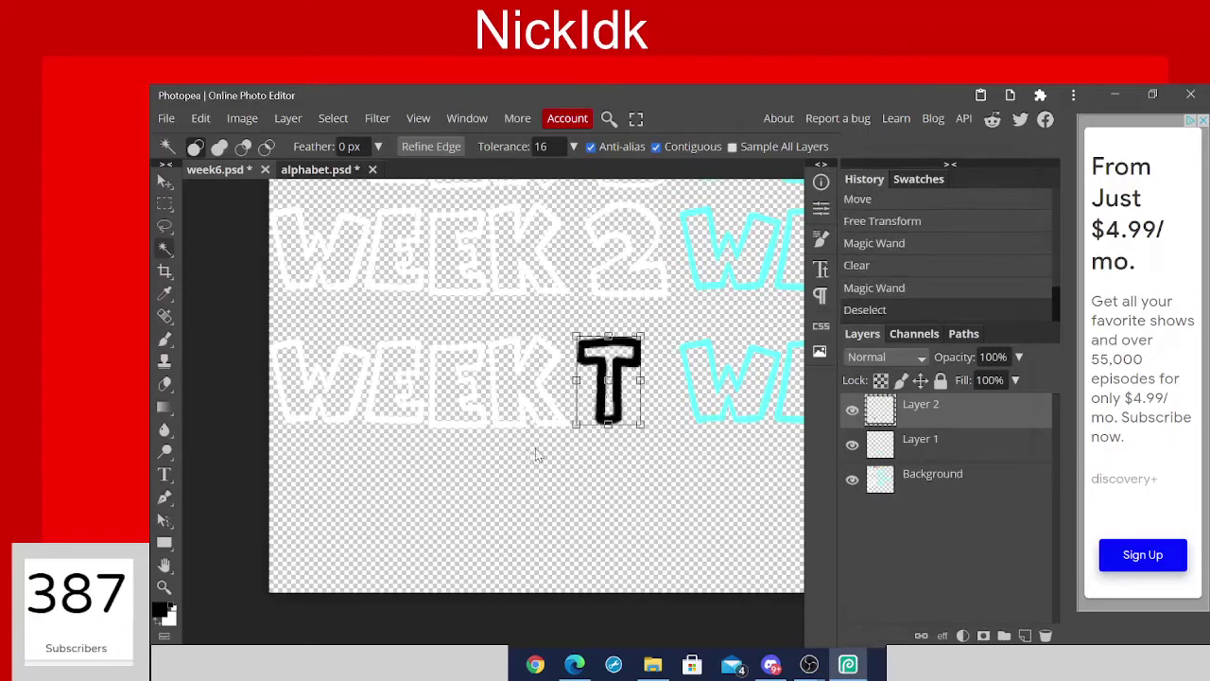
Select the copied WEEK layer and sample its white lettering with the Eyedropper as the foreground colour.
{"action": "left_click", "coordinate": [941, 451]}
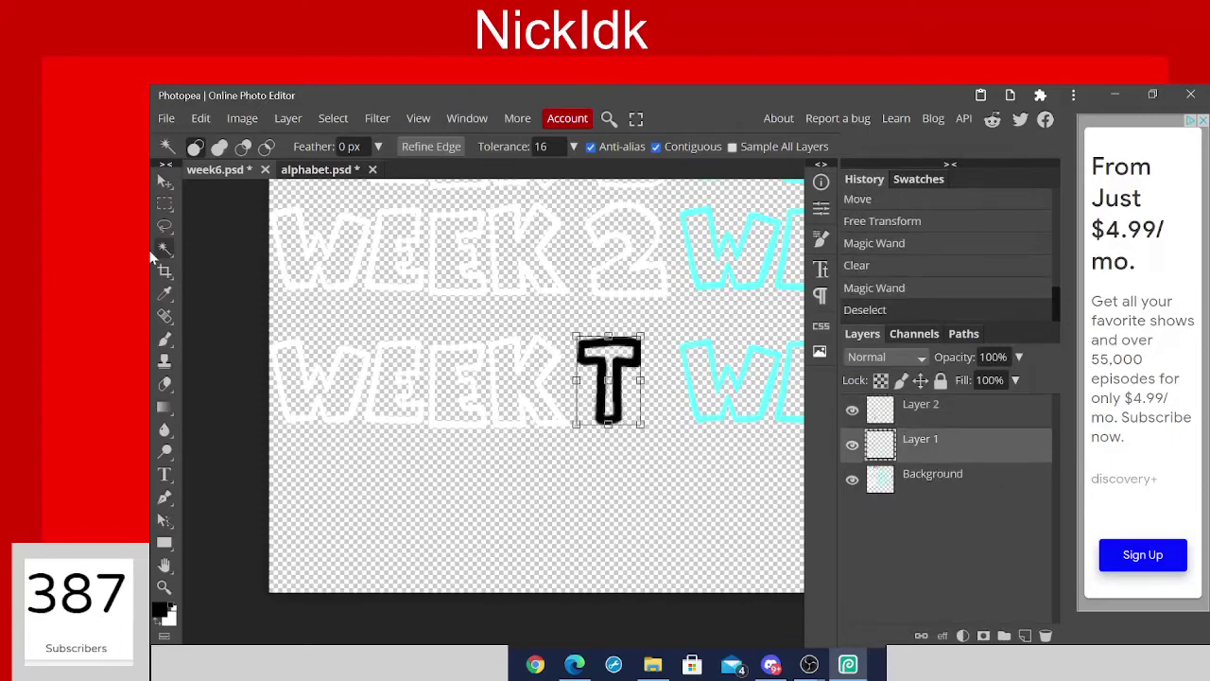
{"action": "left_click", "coordinate": [168, 183]}
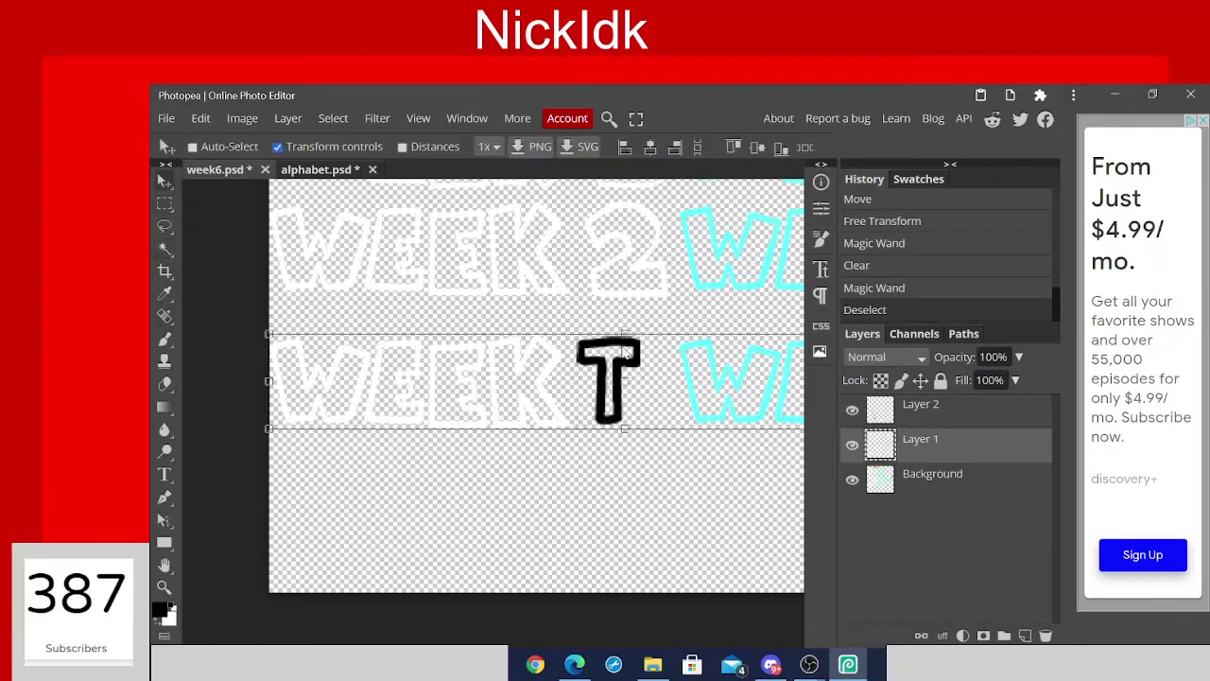
{"action": "right_click", "coordinate": [165, 293]}
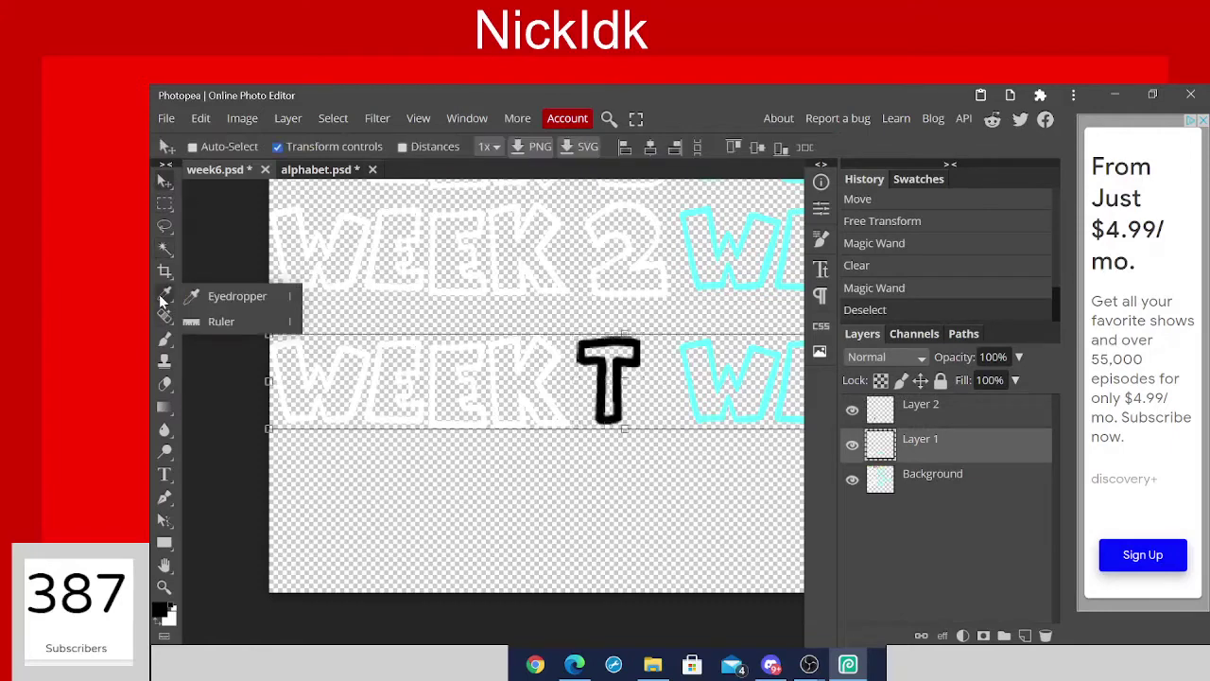
{"action": "left_click", "coordinate": [217, 321]}
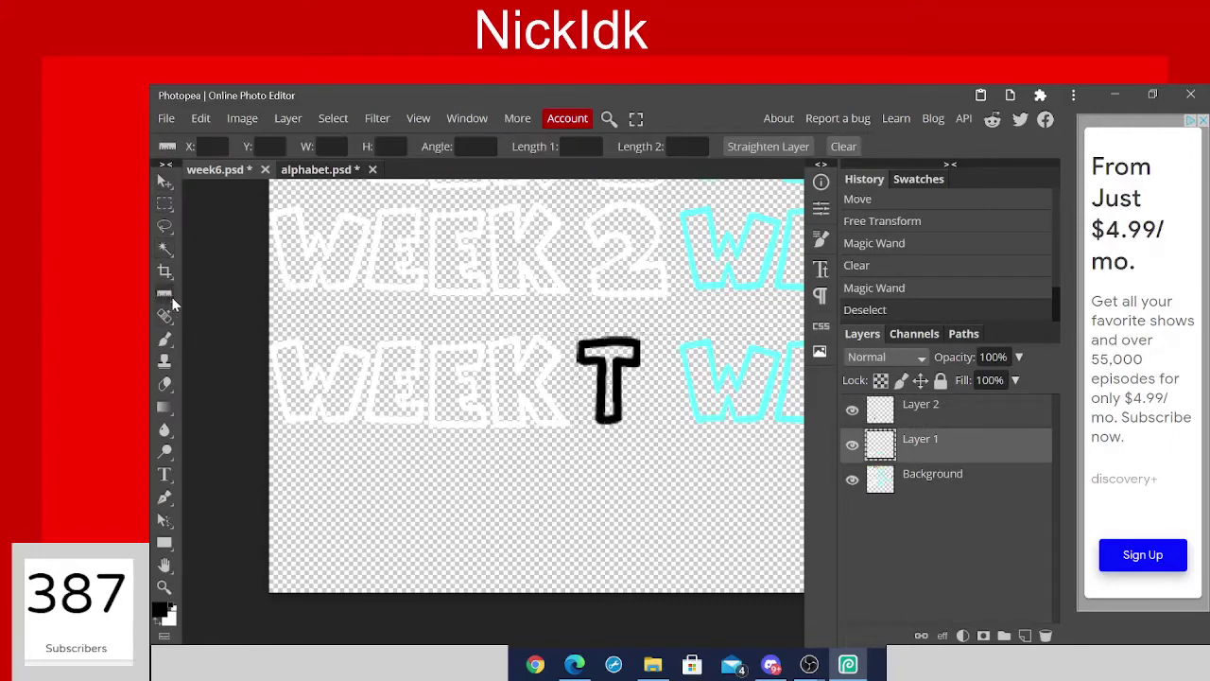
{"action": "right_click", "coordinate": [167, 295]}
{"action": "left_click", "coordinate": [200, 301]}
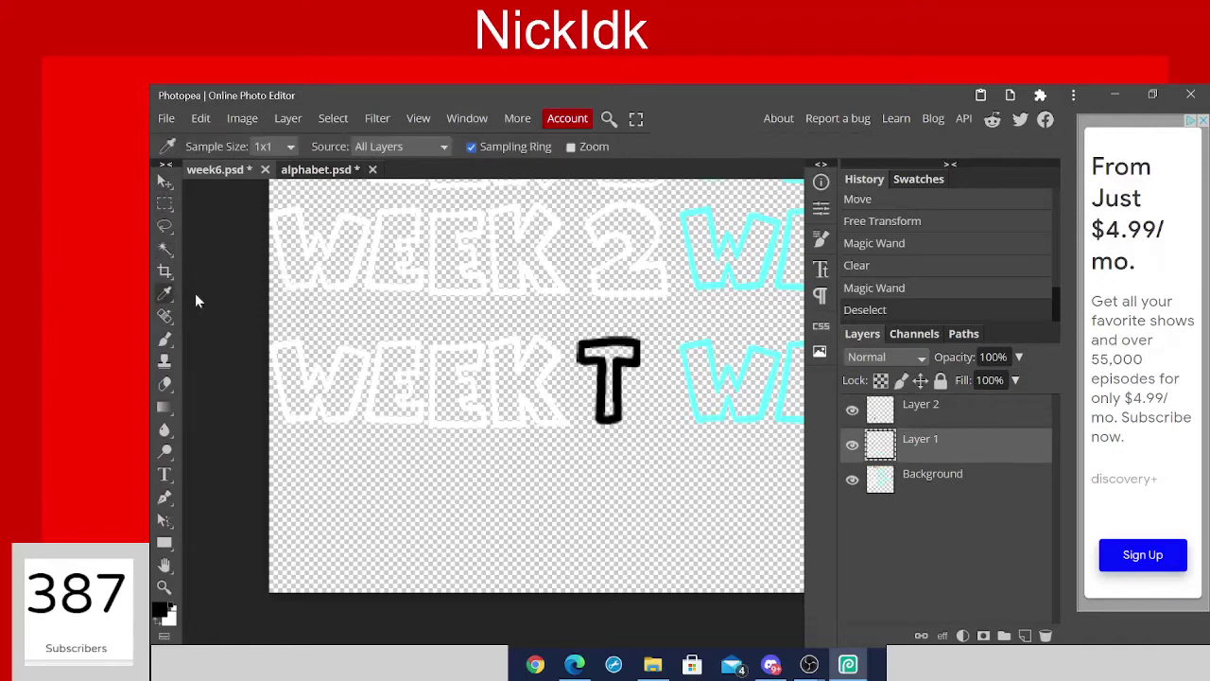
{"action": "left_click", "coordinate": [337, 420]}
Fill the T's black outline with the sampled white using the Paint Bucket and nudge the T slightly down.
{"action": "left_click", "coordinate": [926, 416]}
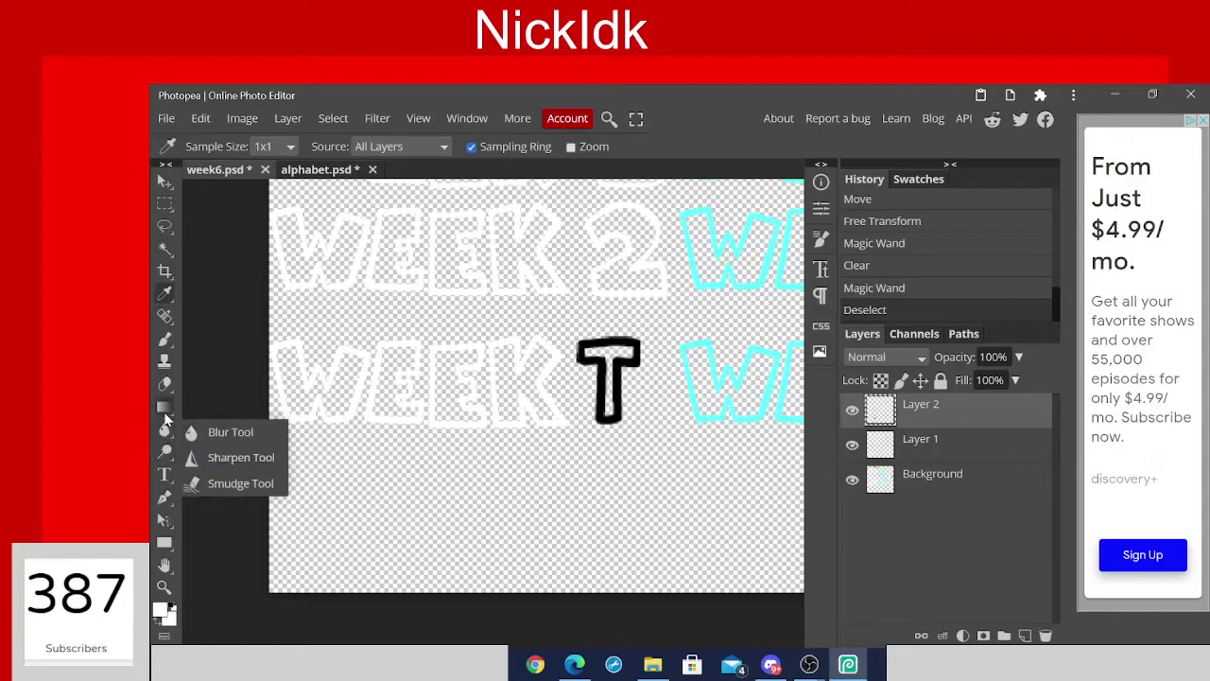
{"action": "mouse_move", "coordinate": [164, 408]}
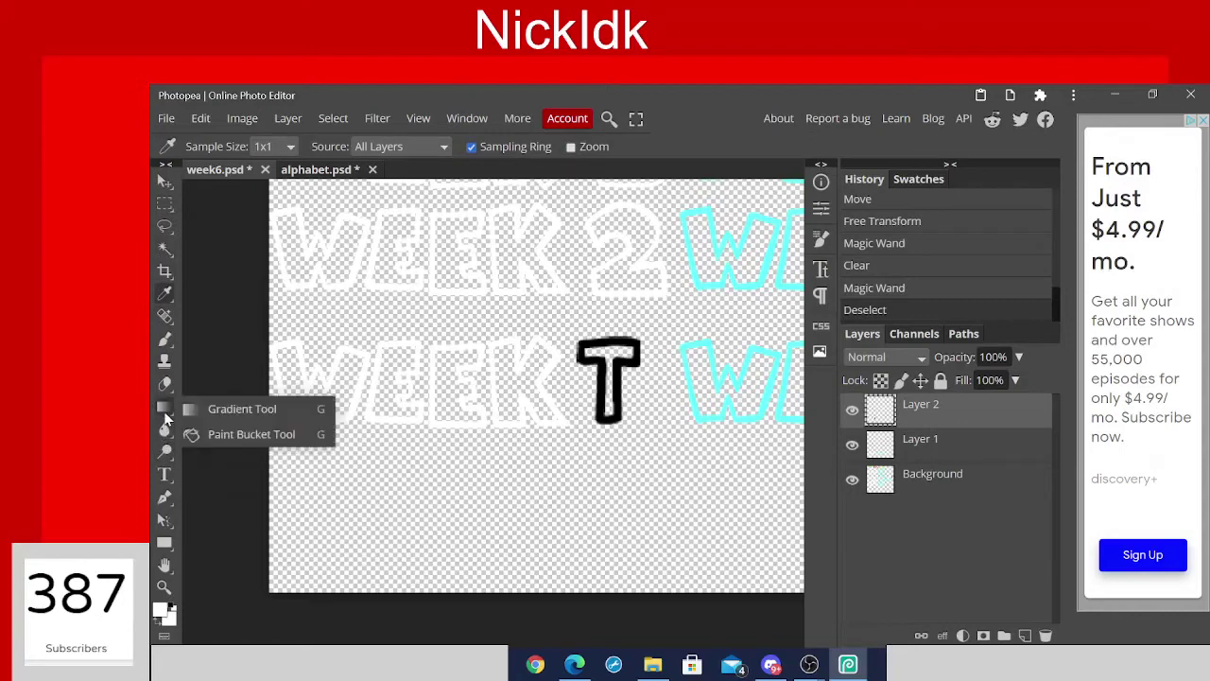
{"action": "left_click", "coordinate": [212, 436]}
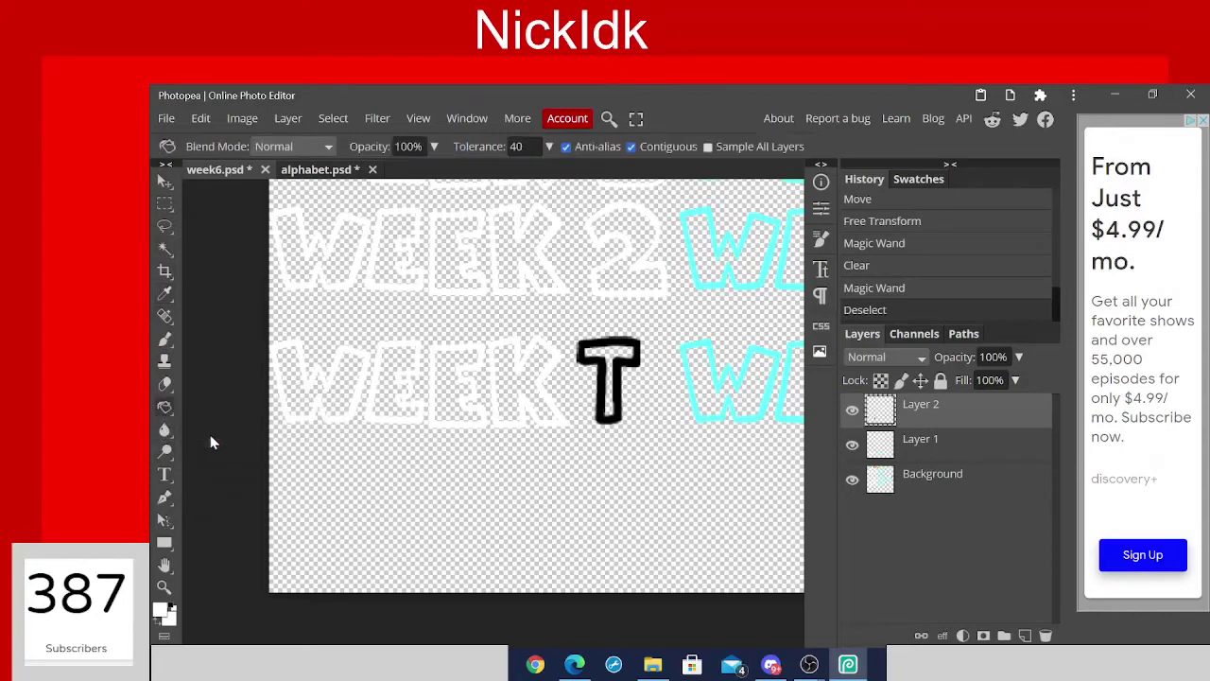
{"action": "left_click", "coordinate": [620, 423]}
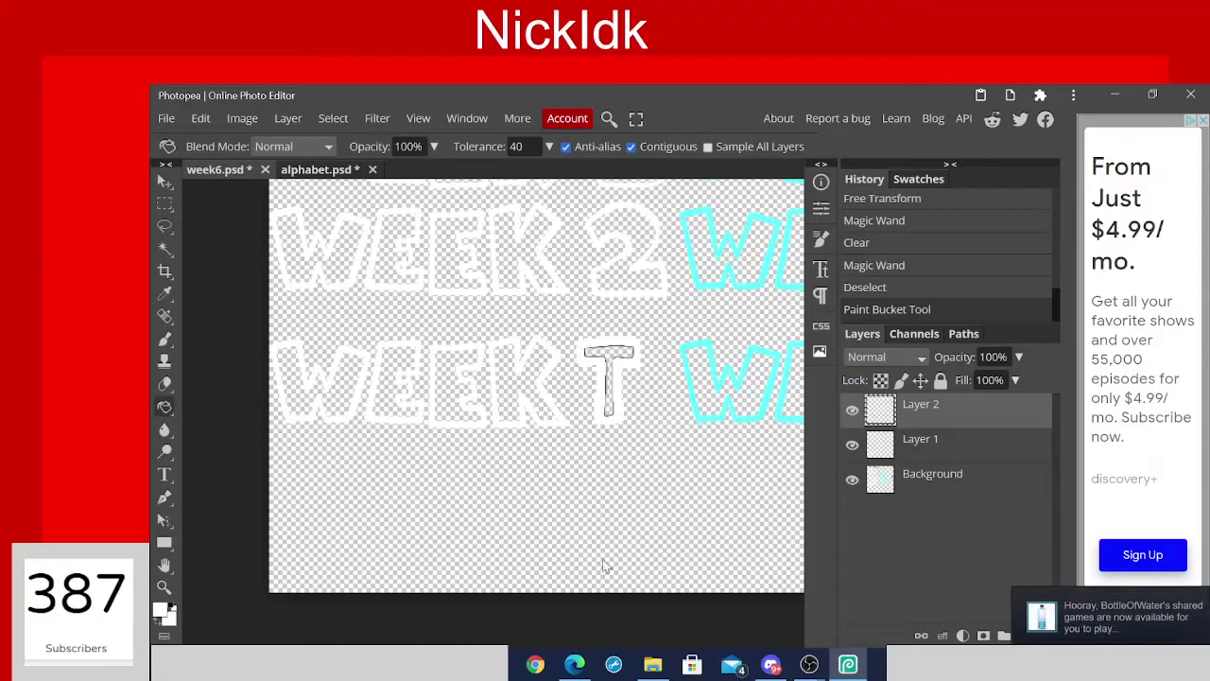
{"action": "left_click", "coordinate": [165, 182]}
{"action": "left_click_drag", "start_coordinate": [621, 408], "coordinate": [623, 412]}
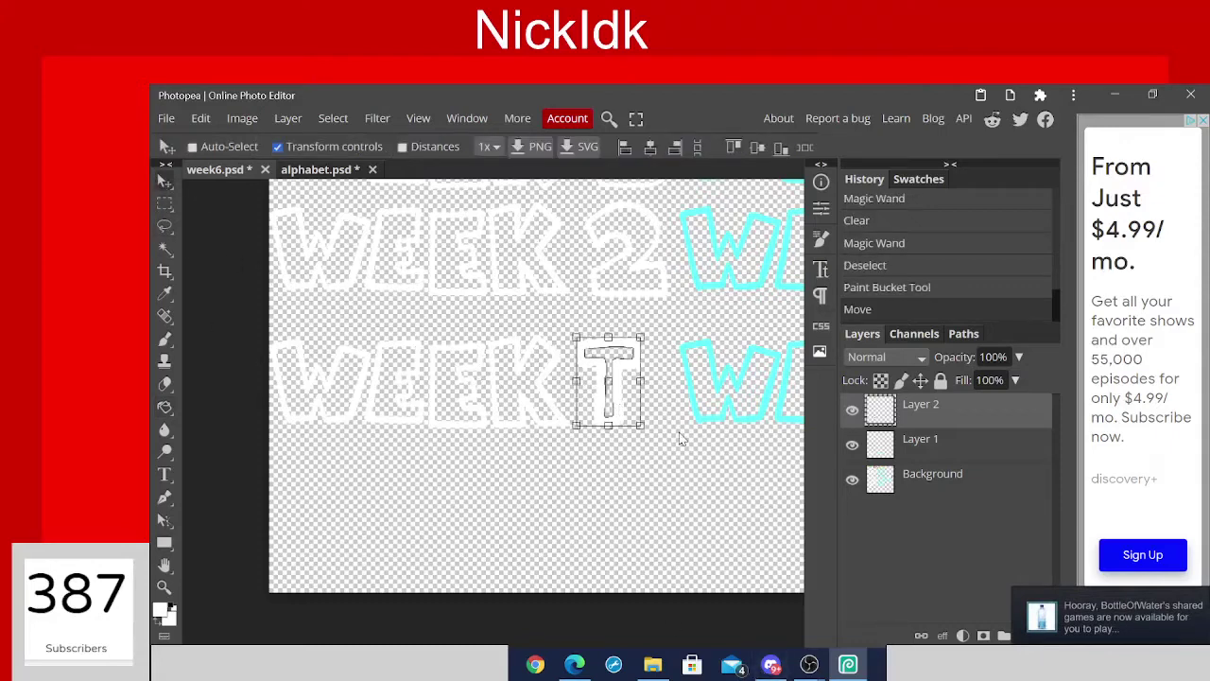
Duplicate the white T layer and move the copy to the end of the copied cyan WEEK.
{"action": "scroll", "coordinate": [678, 432], "scroll_direction": "right", "scroll_amount": 6}
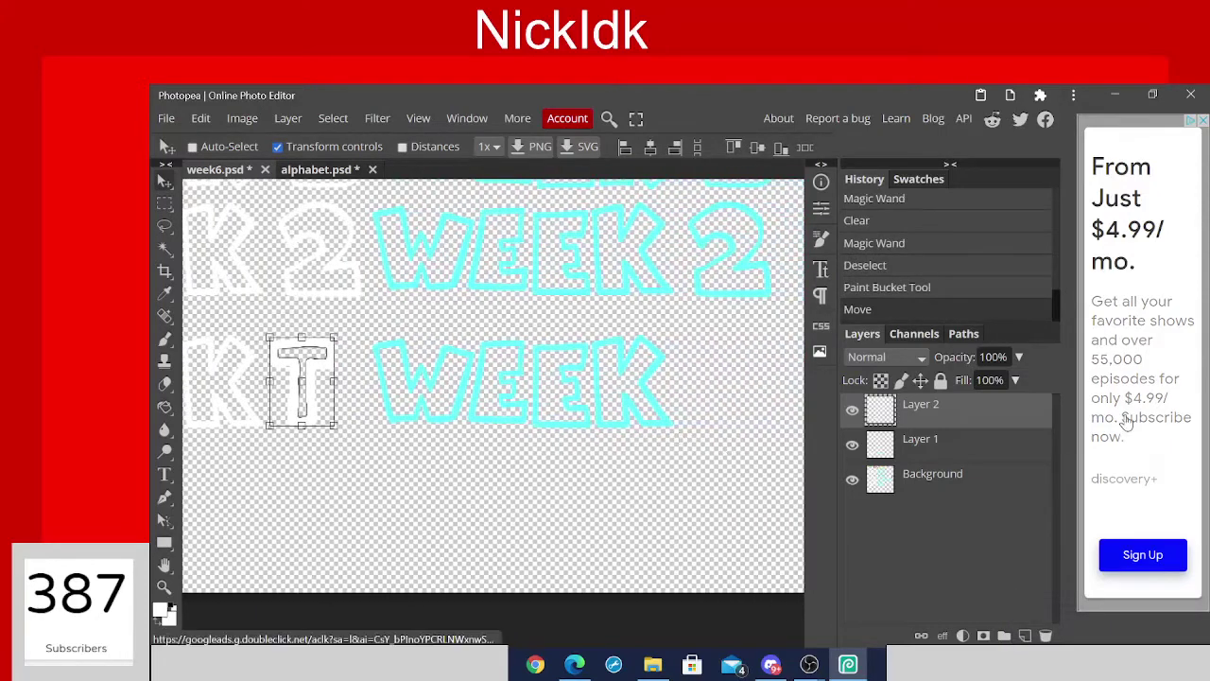
{"action": "right_click", "coordinate": [1012, 413]}
{"action": "left_click", "coordinate": [930, 233]}
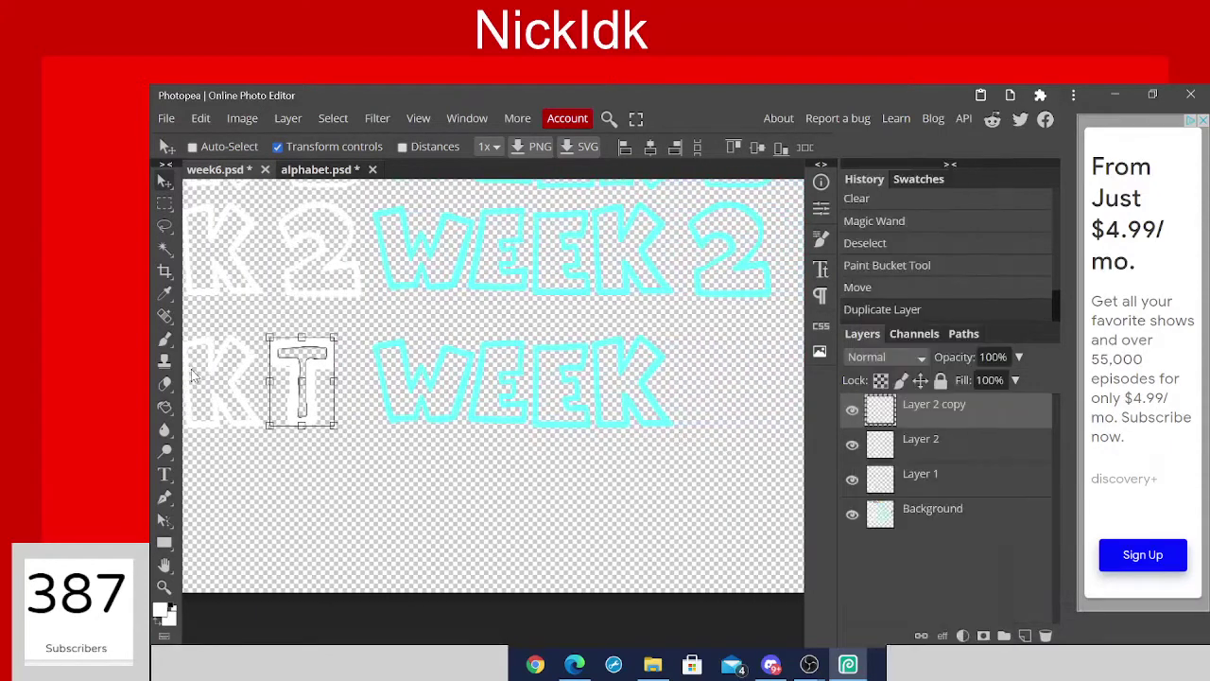
{"action": "left_click_drag", "start_coordinate": [322, 419], "coordinate": [727, 420]}
Sample the cyan of the copied WEEK and fill the duplicated T's outline with it using the Paint Bucket.
{"action": "left_click", "coordinate": [983, 451]}
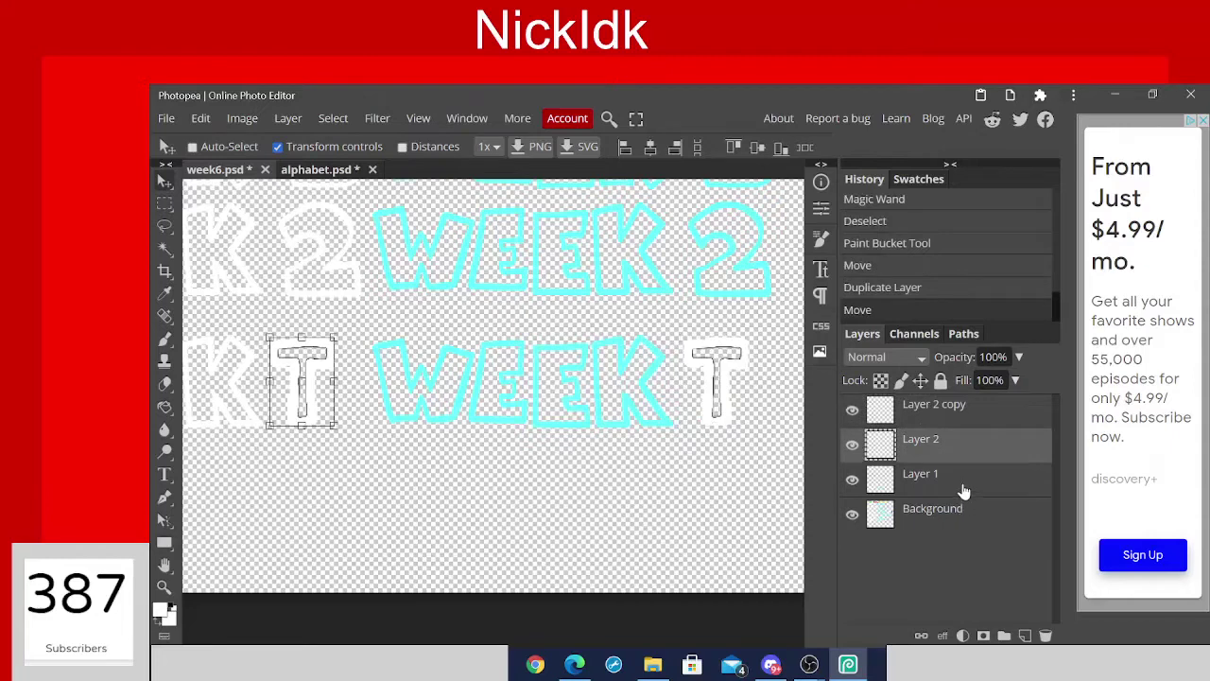
{"action": "left_click", "coordinate": [963, 485]}
{"action": "left_click", "coordinate": [163, 294]}
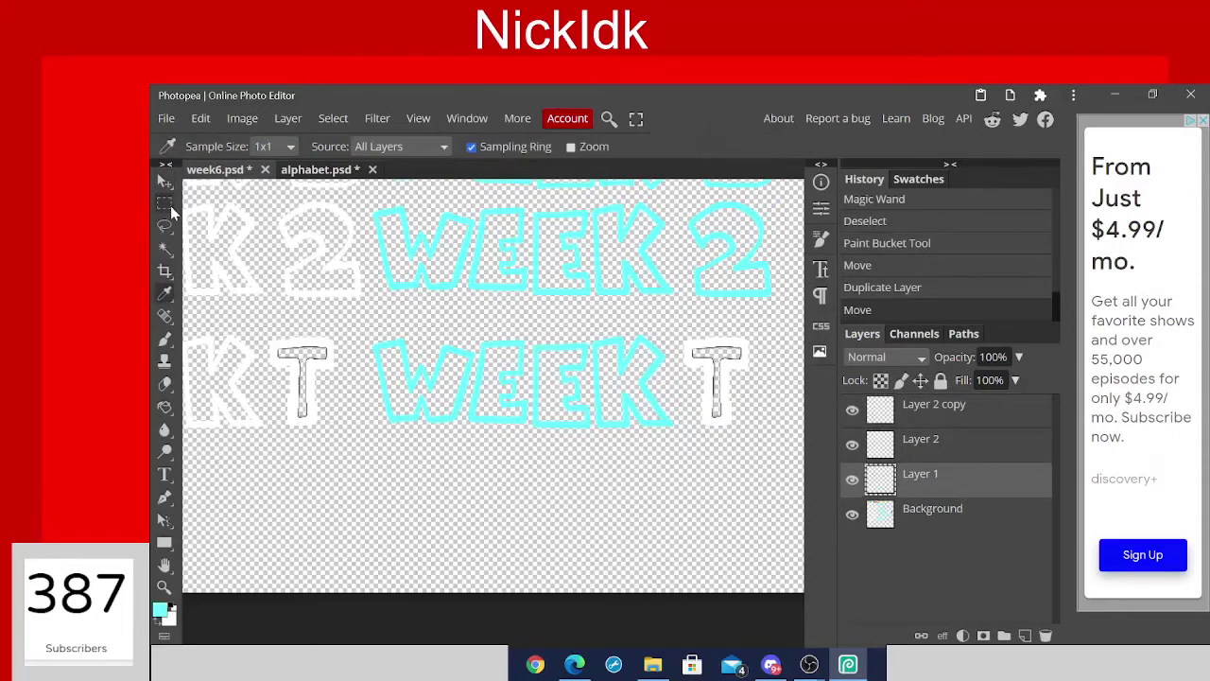
{"action": "left_click", "coordinate": [162, 183]}
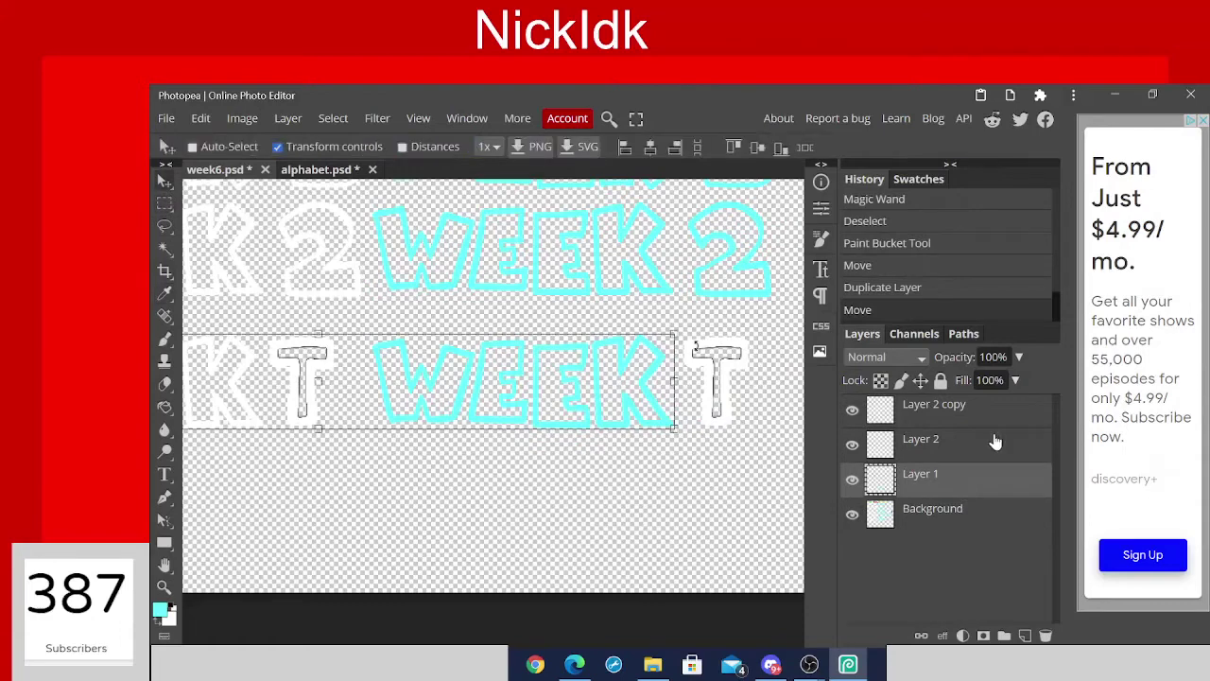
{"action": "left_click", "coordinate": [858, 414]}
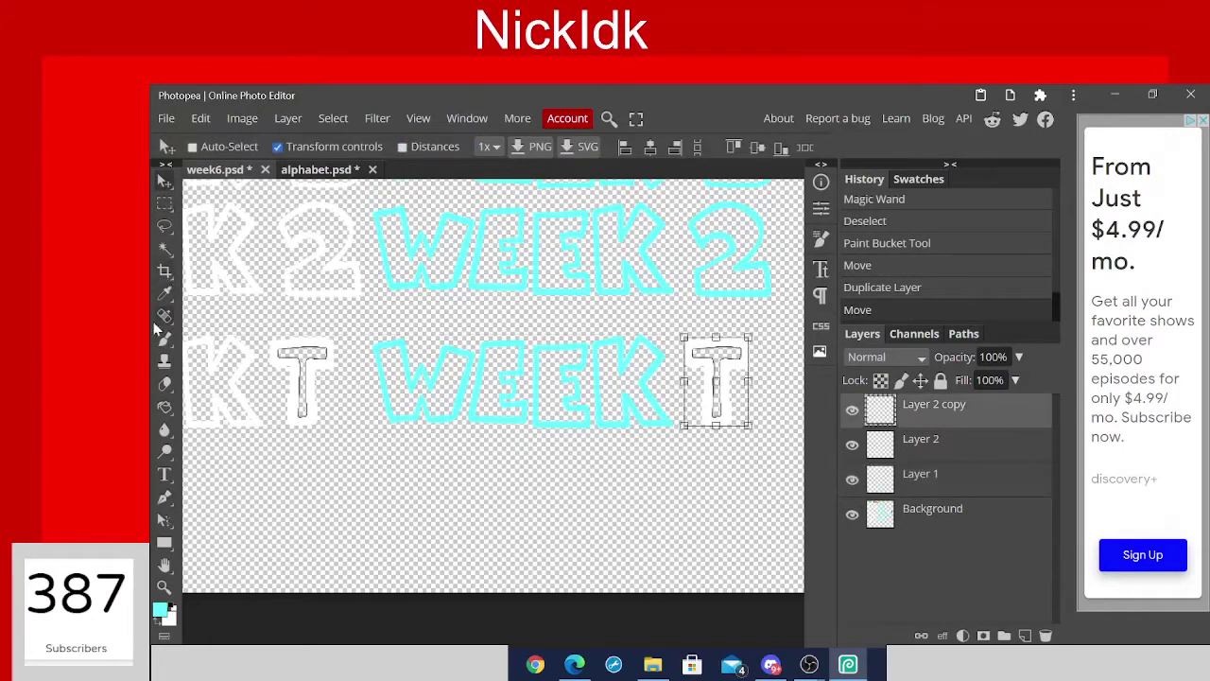
{"action": "left_click", "coordinate": [172, 406]}
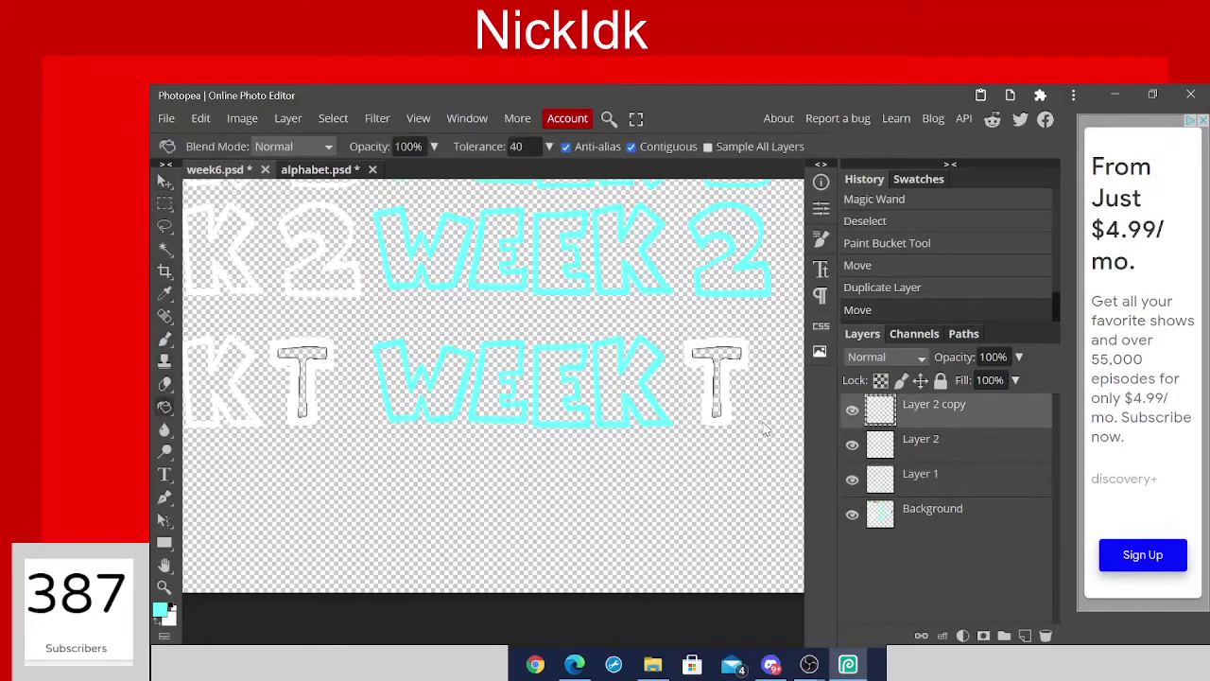
{"action": "left_click", "coordinate": [727, 421]}
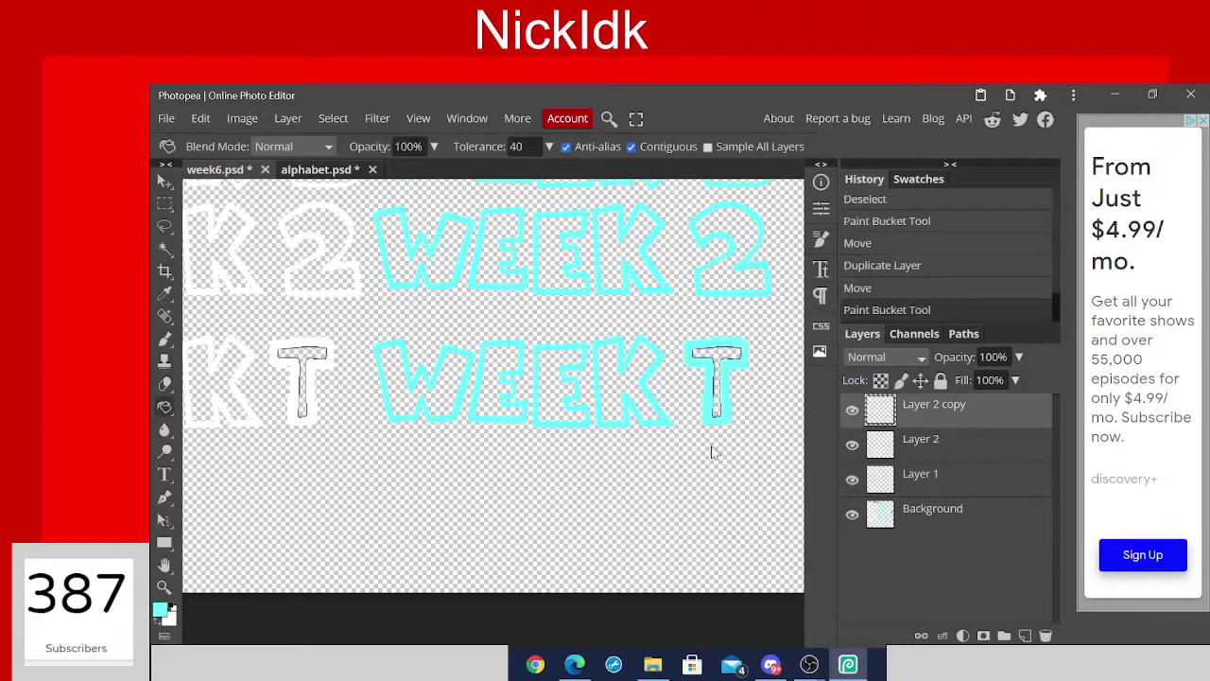
Export the week6 image as a PNG at 1024 × 1024 px and 100% quality.
{"action": "scroll", "coordinate": [613, 440], "scroll_direction": "down", "scroll_amount": 5}
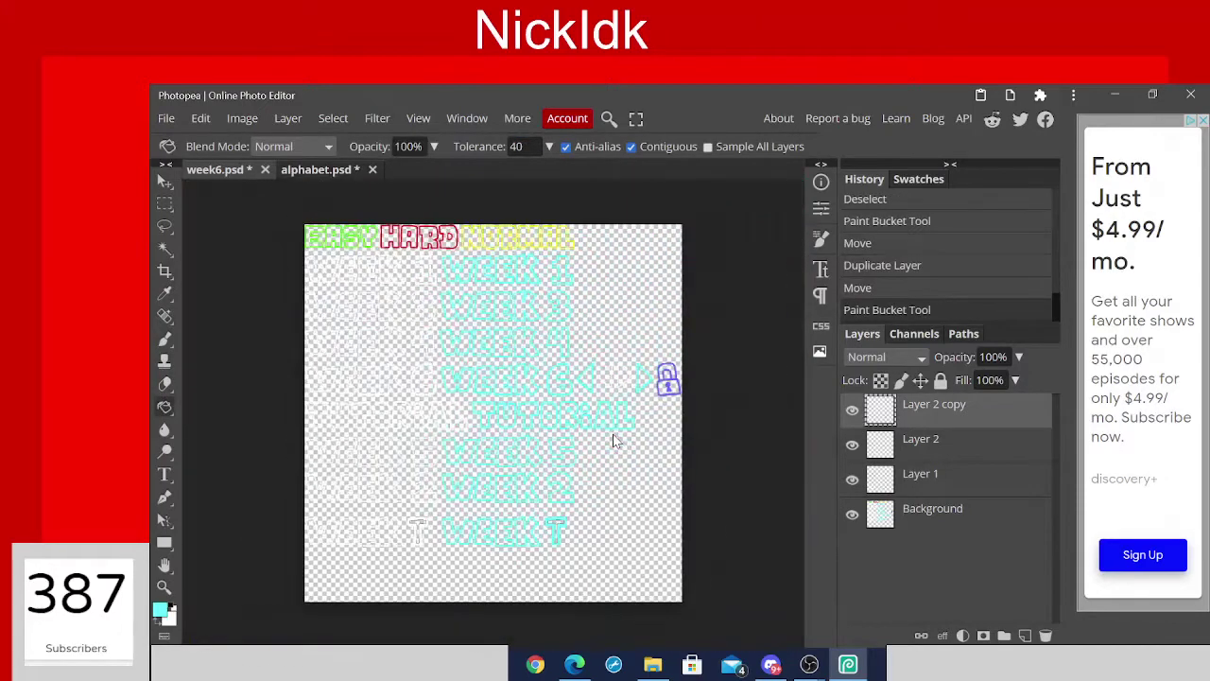
{"action": "left_click", "coordinate": [162, 123]}
{"action": "mouse_move", "coordinate": [176, 362]}
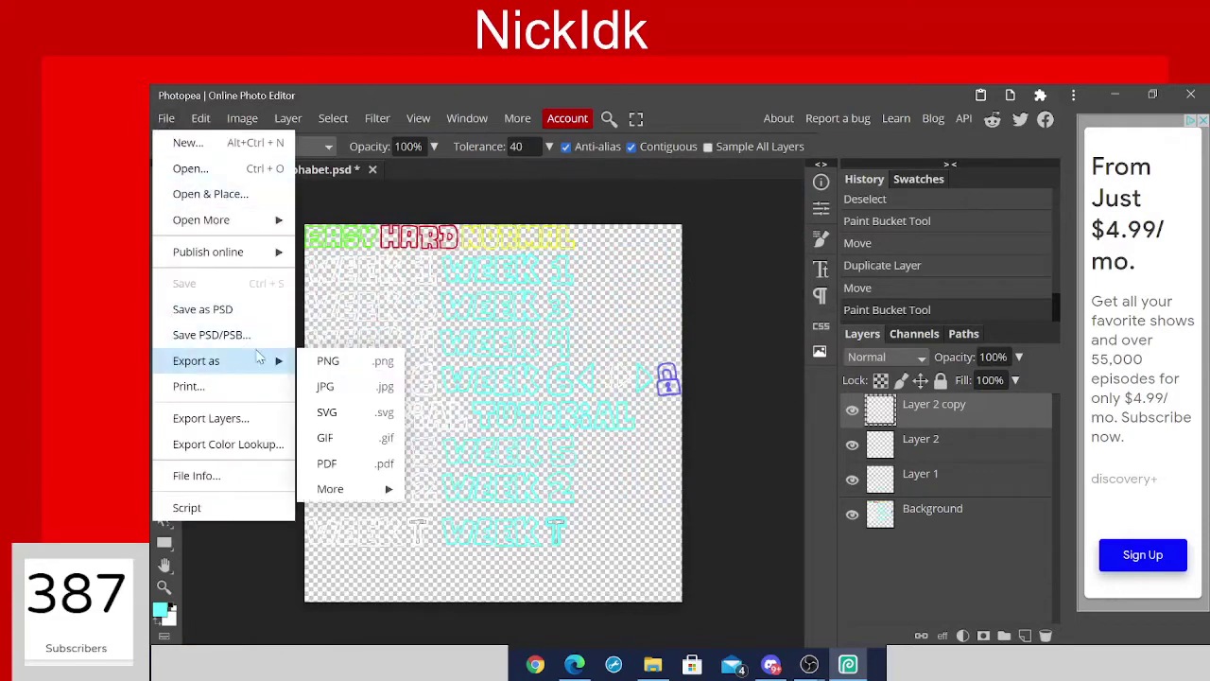
{"action": "left_click", "coordinate": [321, 361]}
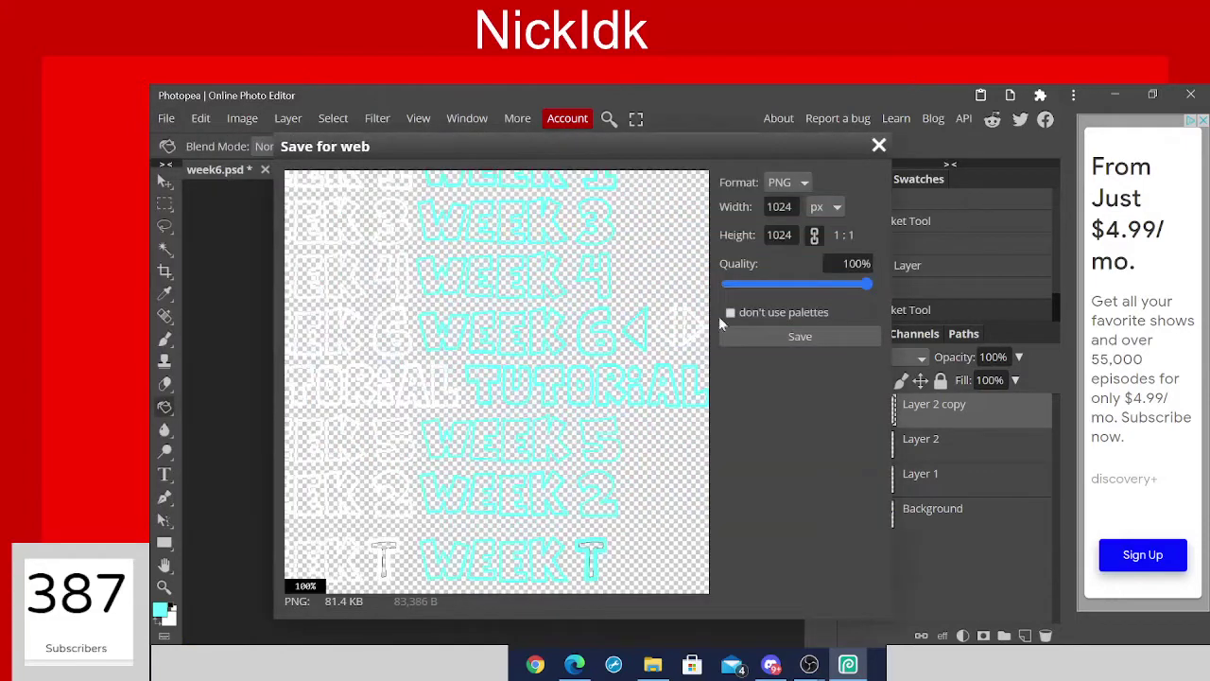
{"action": "left_click", "coordinate": [747, 336]}
Switch to File Explorer and open the mod's assets/images/campaign-ui-week folder.
{"action": "left_click", "coordinate": [652, 665]}
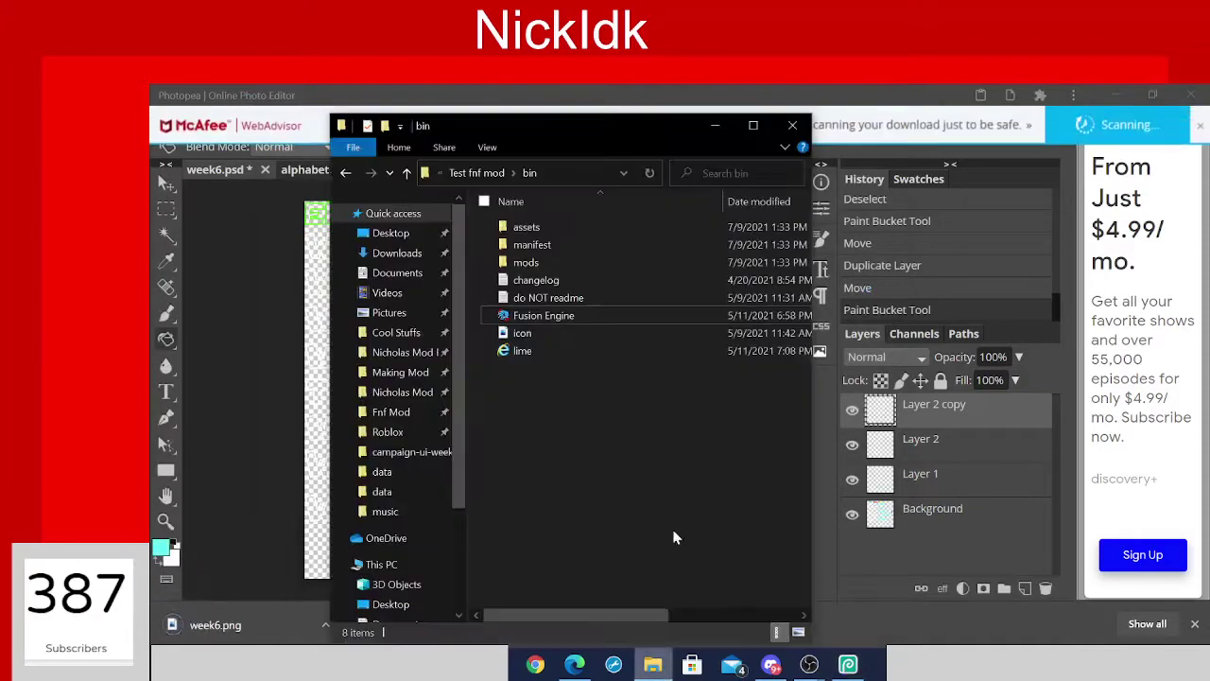
{"action": "left_click_drag", "start_coordinate": [534, 134], "coordinate": [480, 139]}
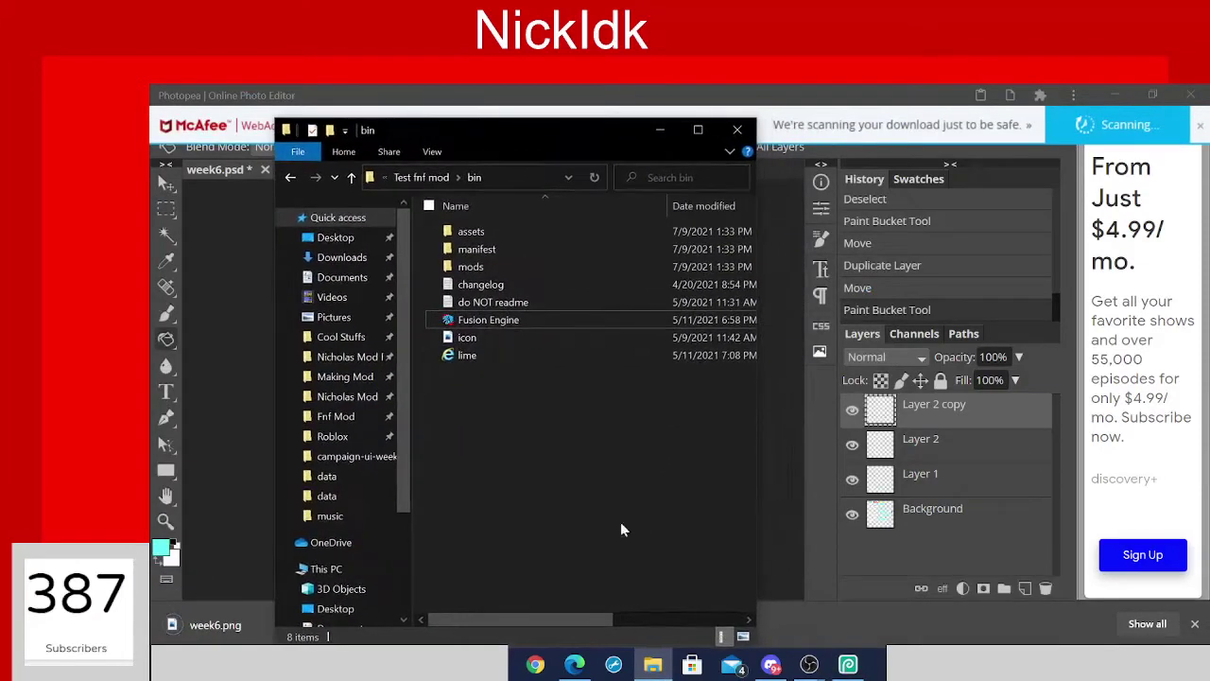
{"action": "double_click", "coordinate": [478, 233]}
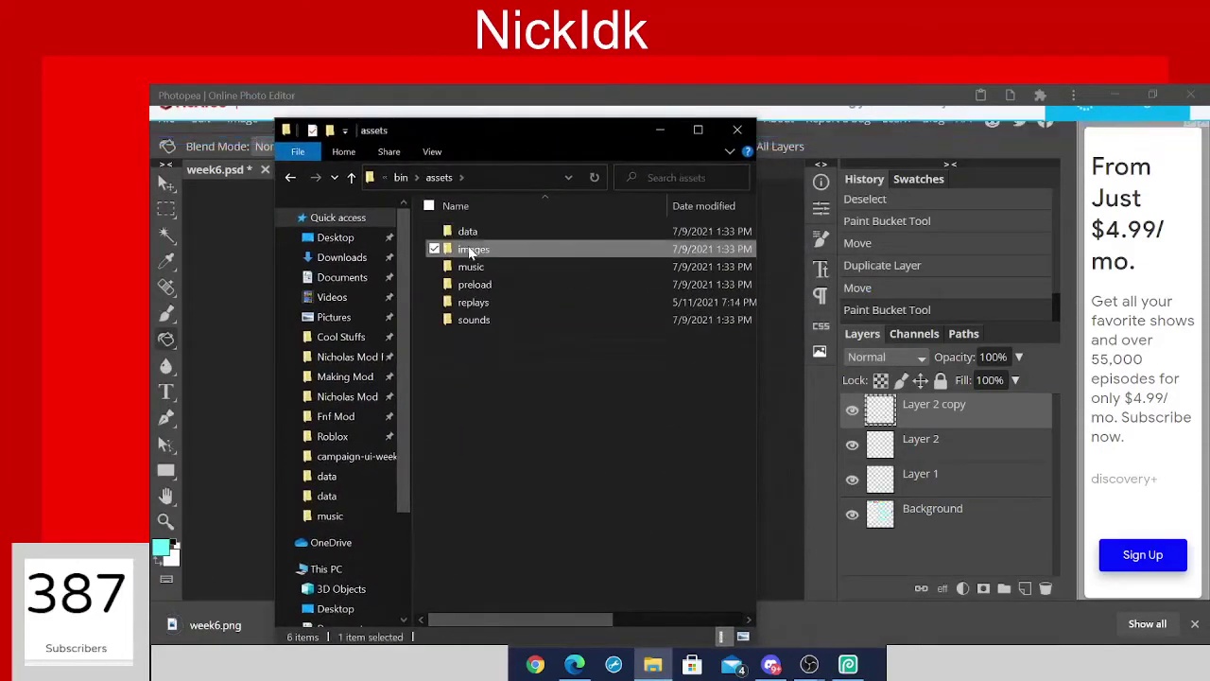
{"action": "double_click", "coordinate": [476, 249]}
{"action": "double_click", "coordinate": [572, 248]}
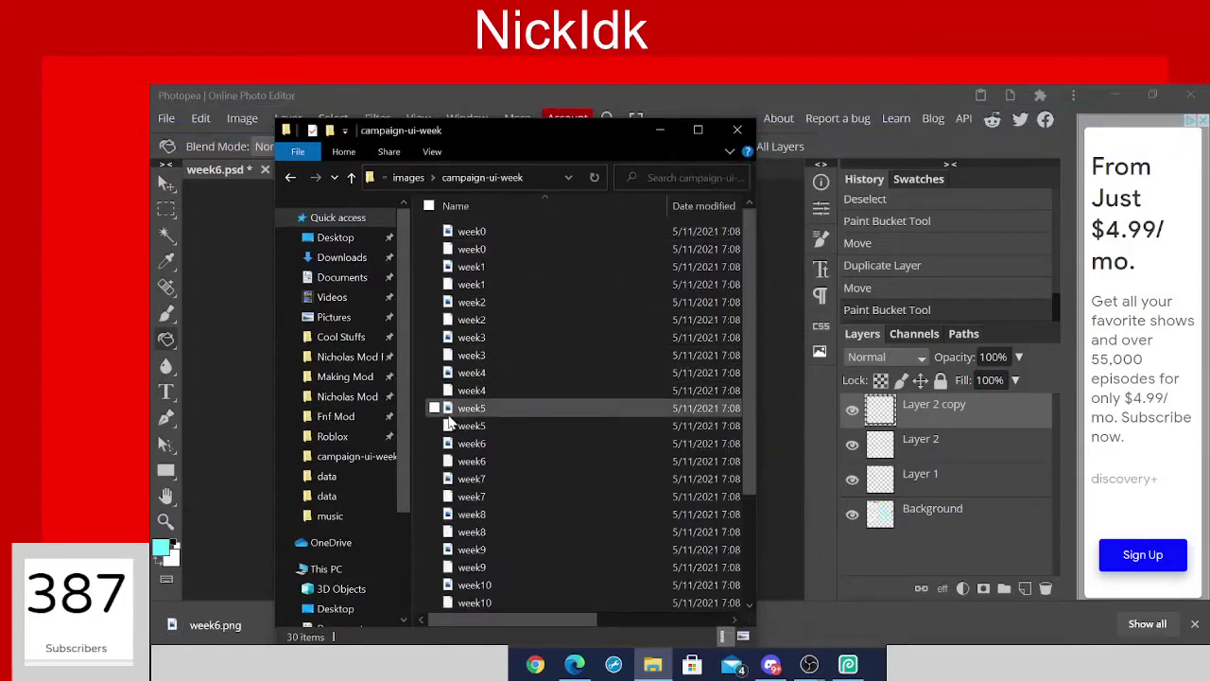
Delete all the week7 to week14 files from the campaign-ui-week folder.
{"action": "left_click_drag", "start_coordinate": [423, 424], "coordinate": [532, 602]}
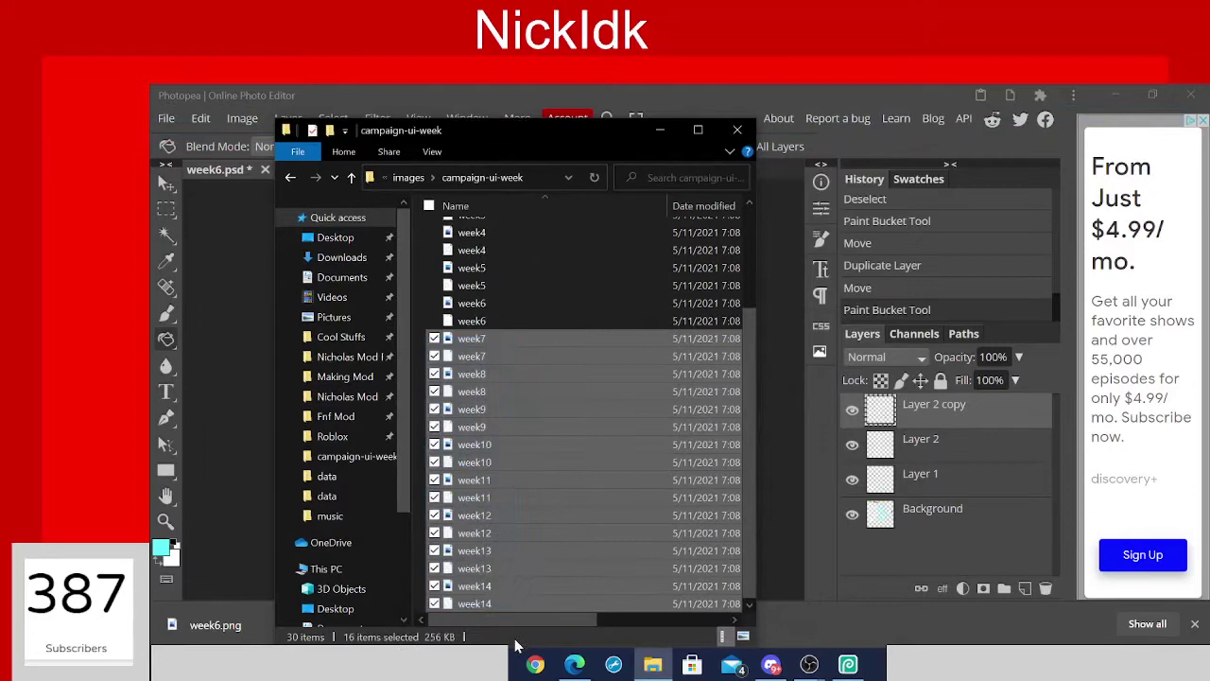
{"action": "right_click", "coordinate": [491, 489]}
{"action": "left_click", "coordinate": [368, 435]}
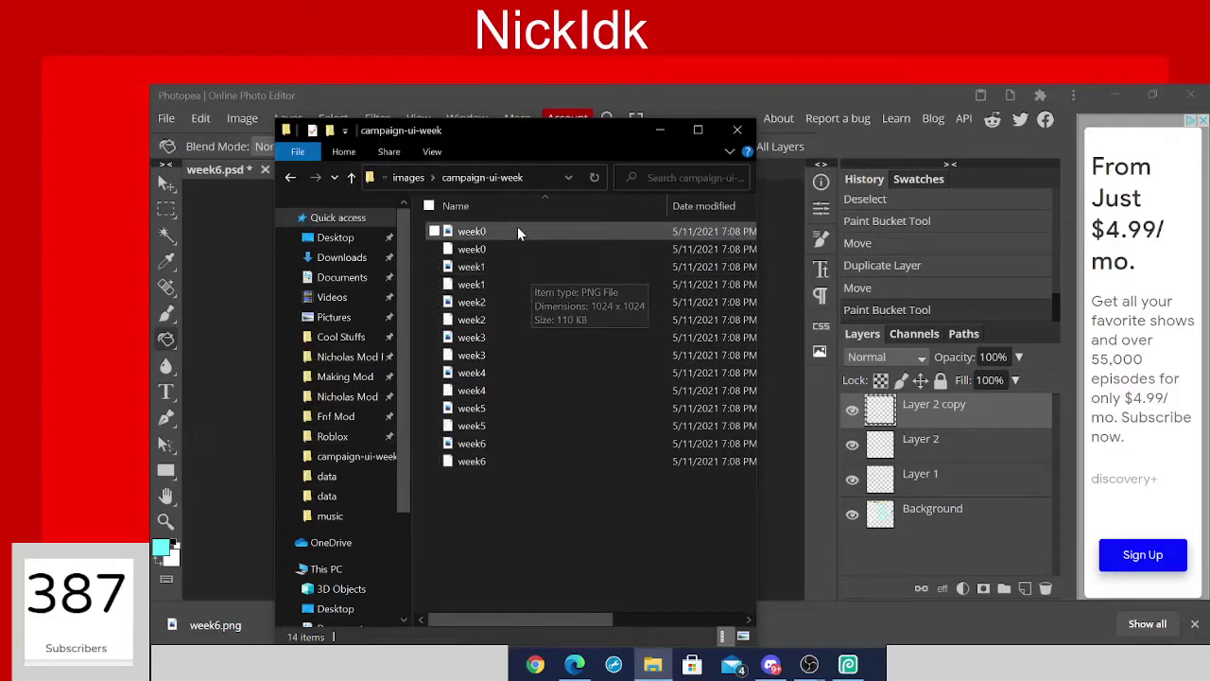
{"action": "left_click_drag", "start_coordinate": [517, 226], "coordinate": [536, 187]}
{"action": "left_click", "coordinate": [684, 594]}
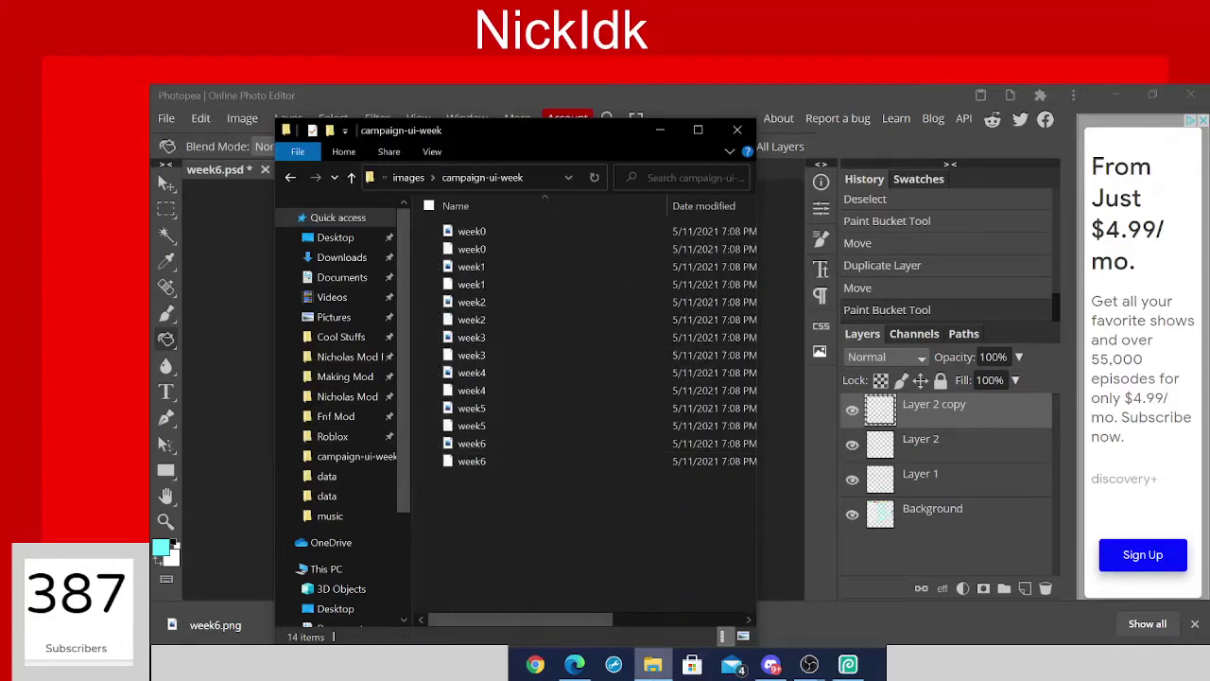
Open the Downloads folder in a second window and place it beside the campaign-ui-week window.
{"action": "right_click", "coordinate": [654, 665]}
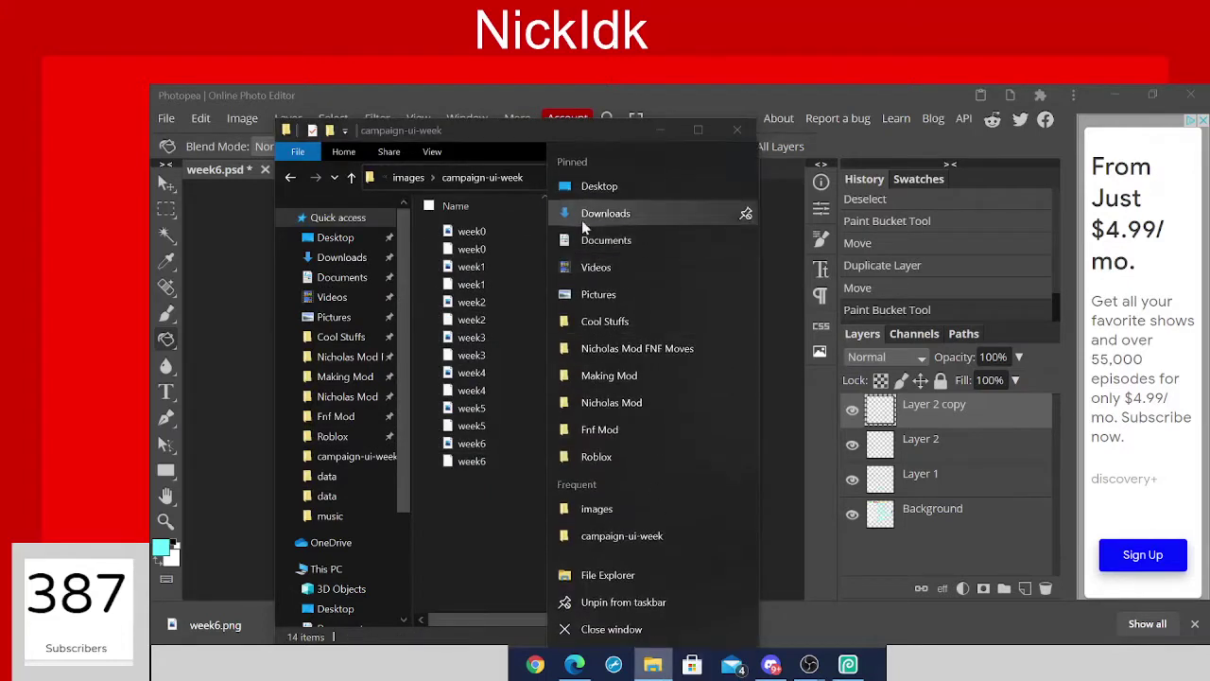
{"action": "left_click", "coordinate": [581, 219]}
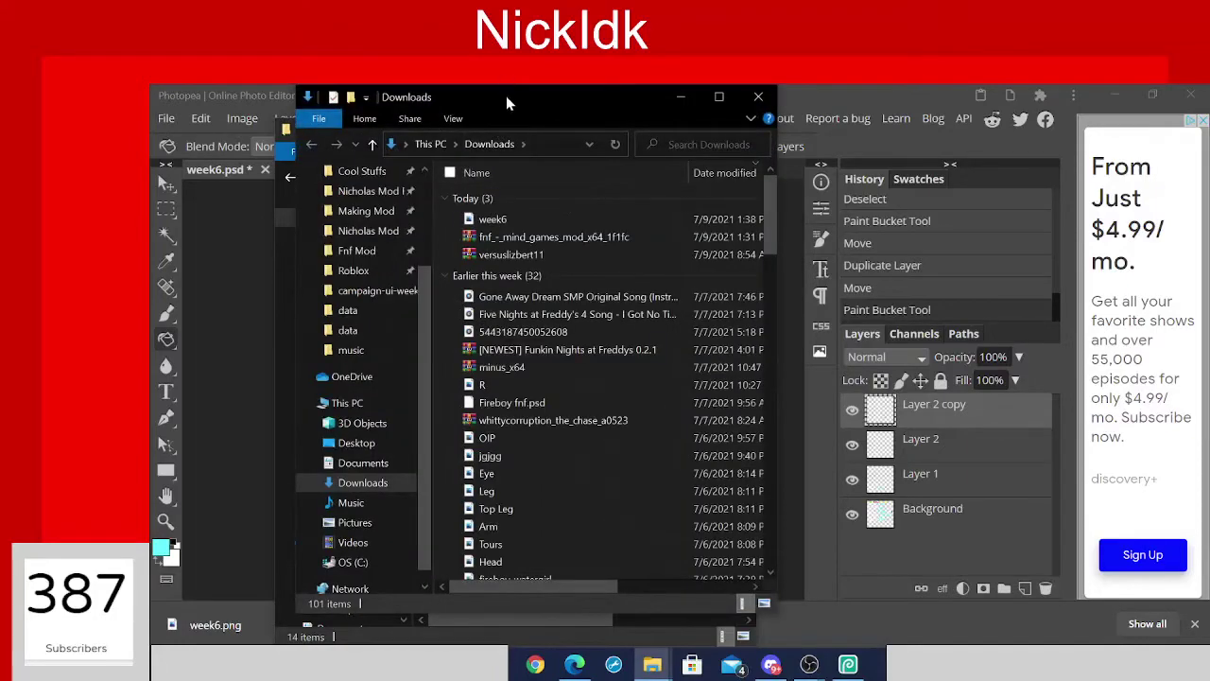
{"action": "left_click_drag", "start_coordinate": [506, 95], "coordinate": [813, 121]}
{"action": "left_click_drag", "start_coordinate": [544, 140], "coordinate": [419, 124]}
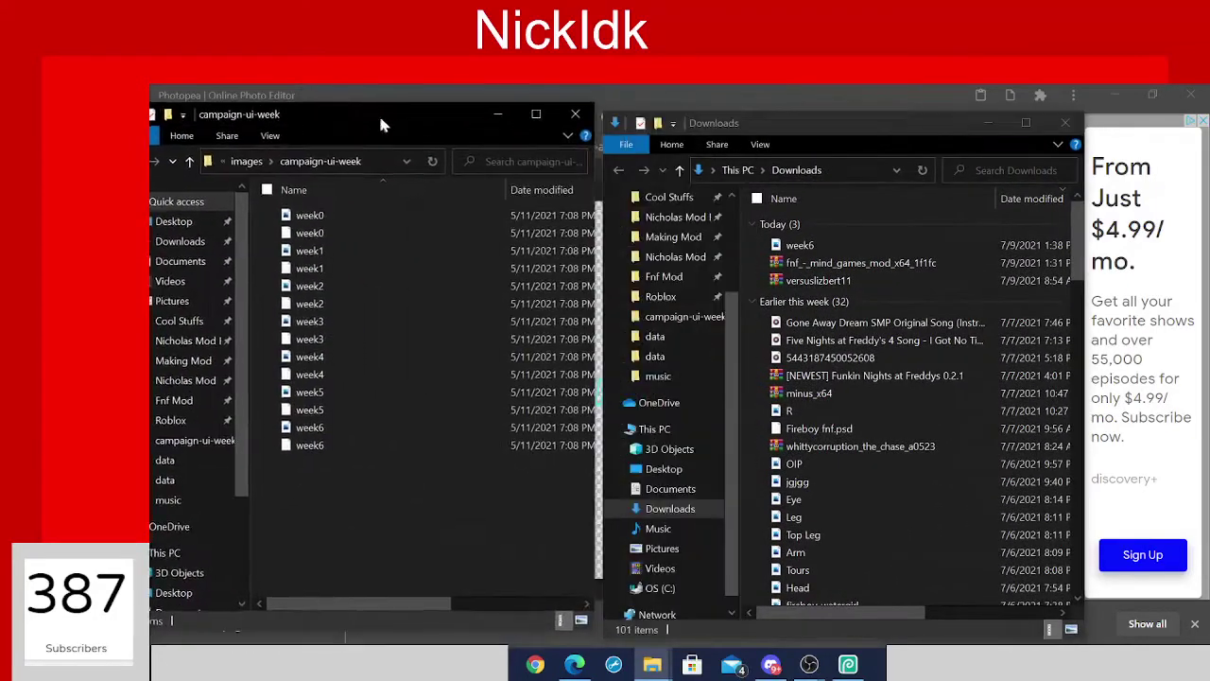
Rename the exported week6 image in Downloads as week7.
{"action": "left_click", "coordinate": [840, 241]}
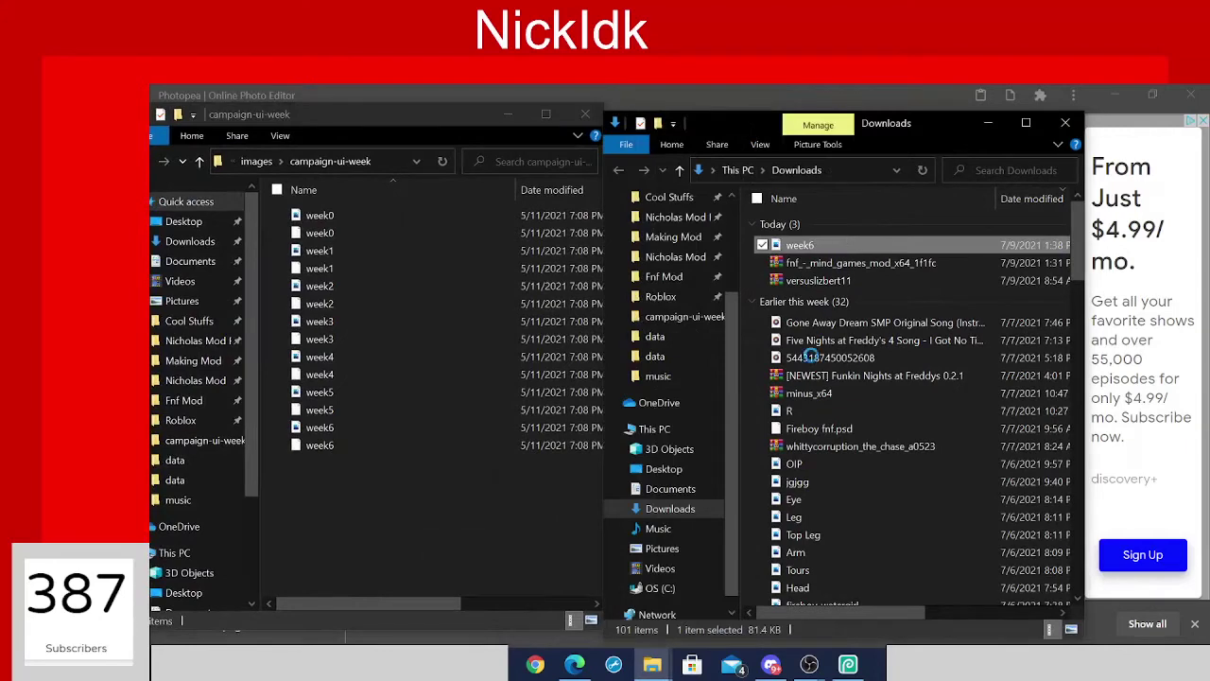
{"action": "right_click", "coordinate": [840, 242]}
{"action": "mouse_move", "coordinate": [653, 671]}
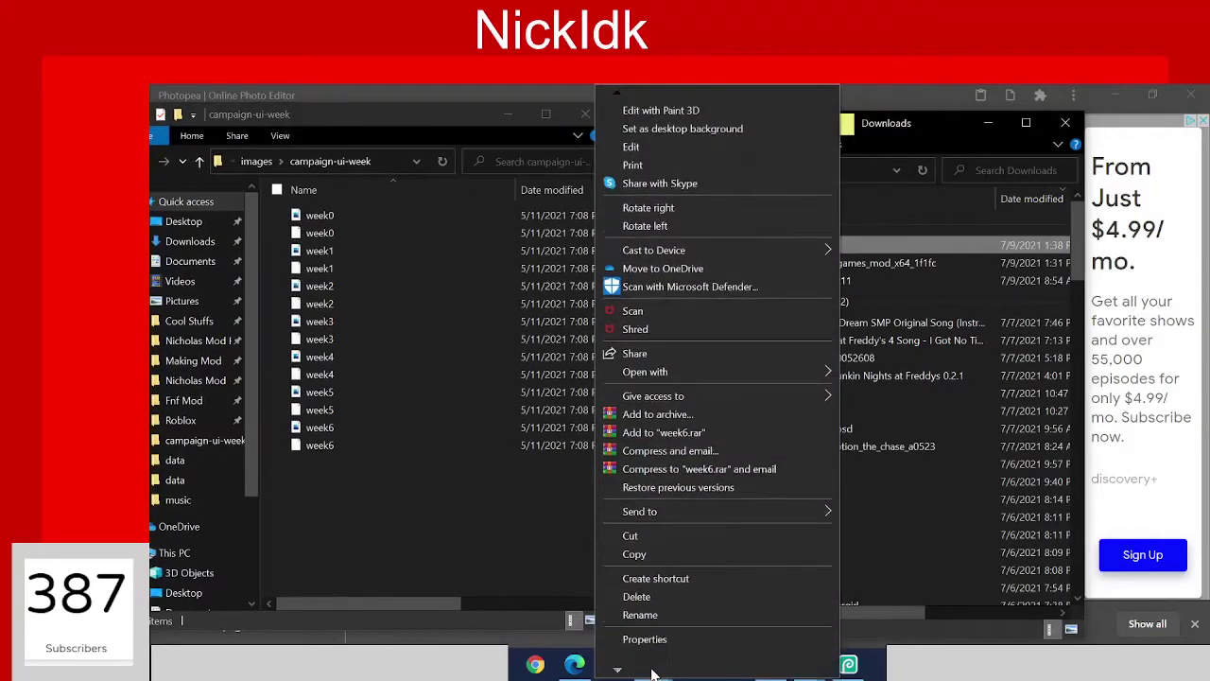
{"action": "left_click", "coordinate": [642, 615]}
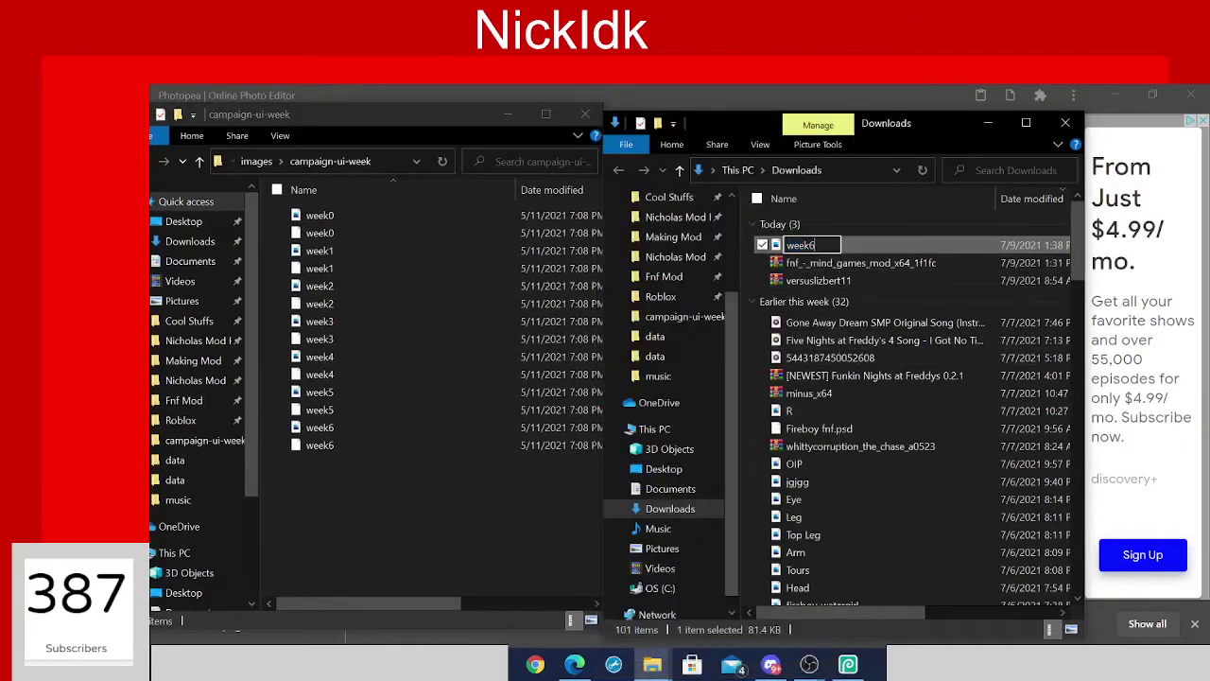
{"action": "key", "text": "Return"}
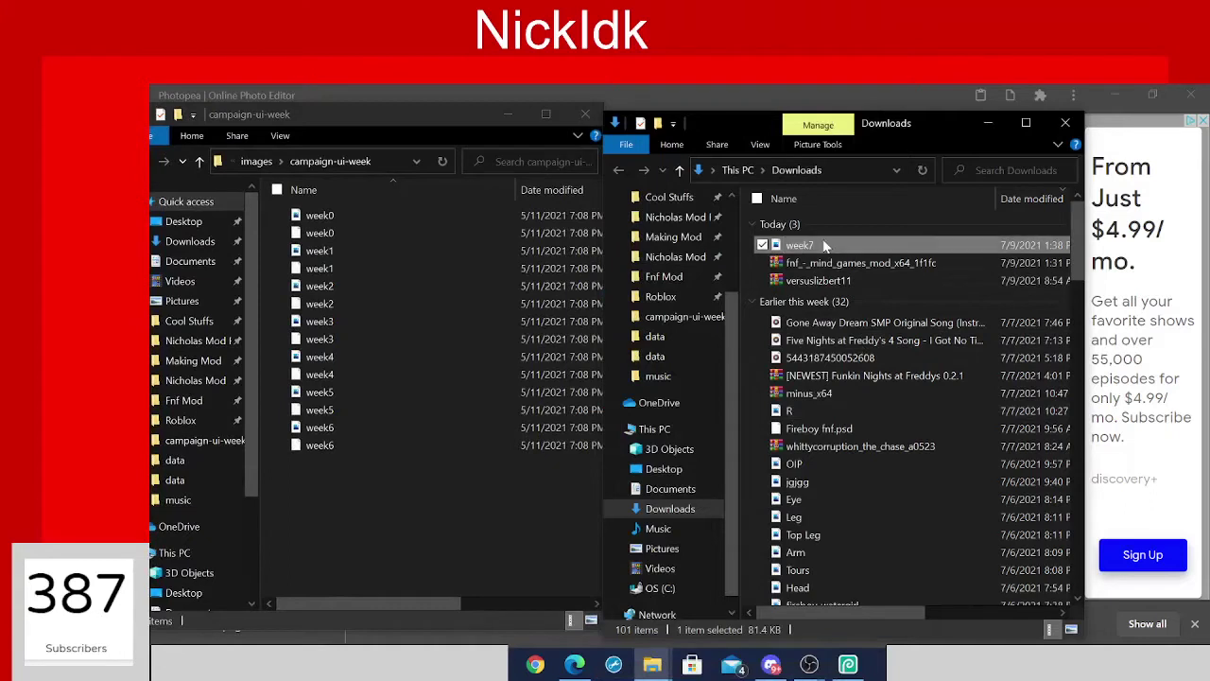
Move the week7 image from Downloads into campaign-ui-week and duplicate that folder's week6 XML file as week7.
{"action": "left_click_drag", "start_coordinate": [824, 245], "coordinate": [448, 471]}
{"action": "right_click", "coordinate": [436, 448]}
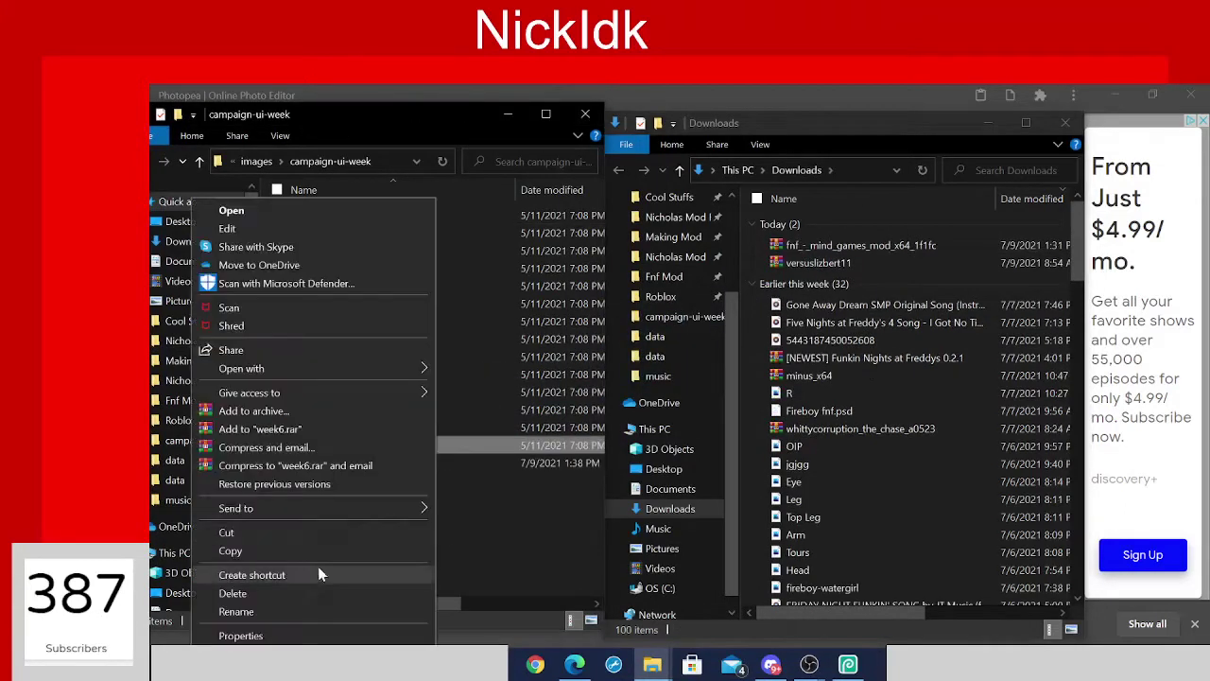
{"action": "left_click", "coordinate": [297, 554]}
{"action": "right_click", "coordinate": [406, 525]}
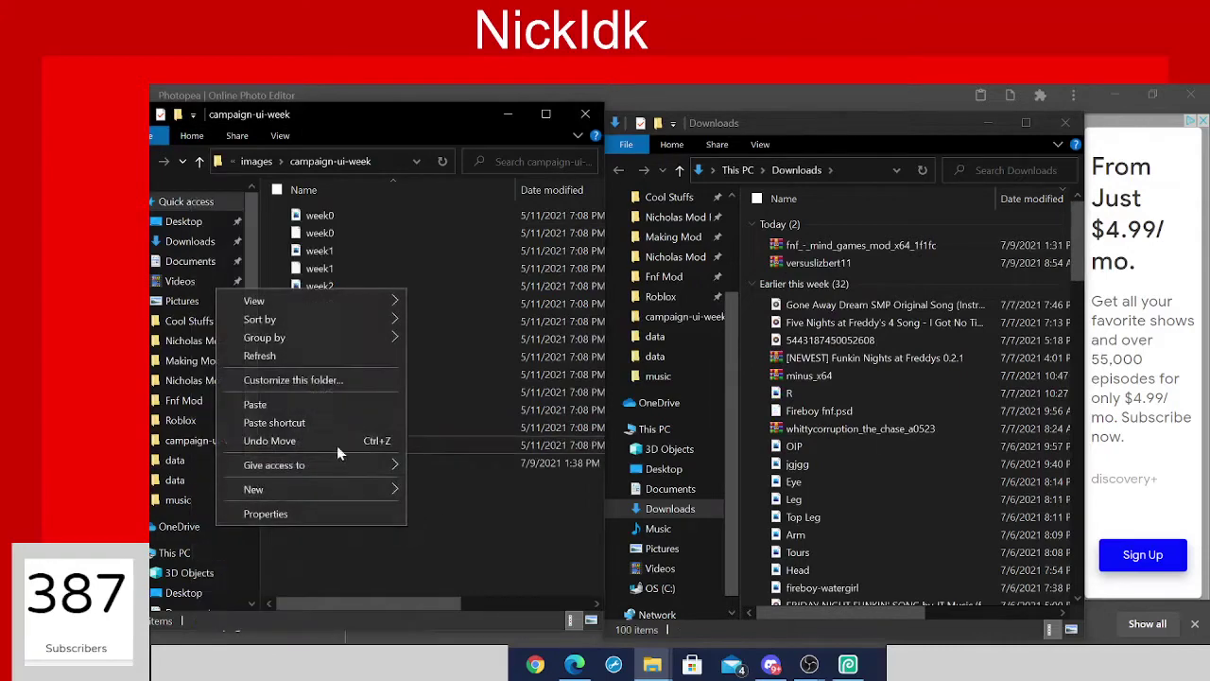
{"action": "left_click", "coordinate": [325, 404]}
{"action": "right_click", "coordinate": [345, 428]}
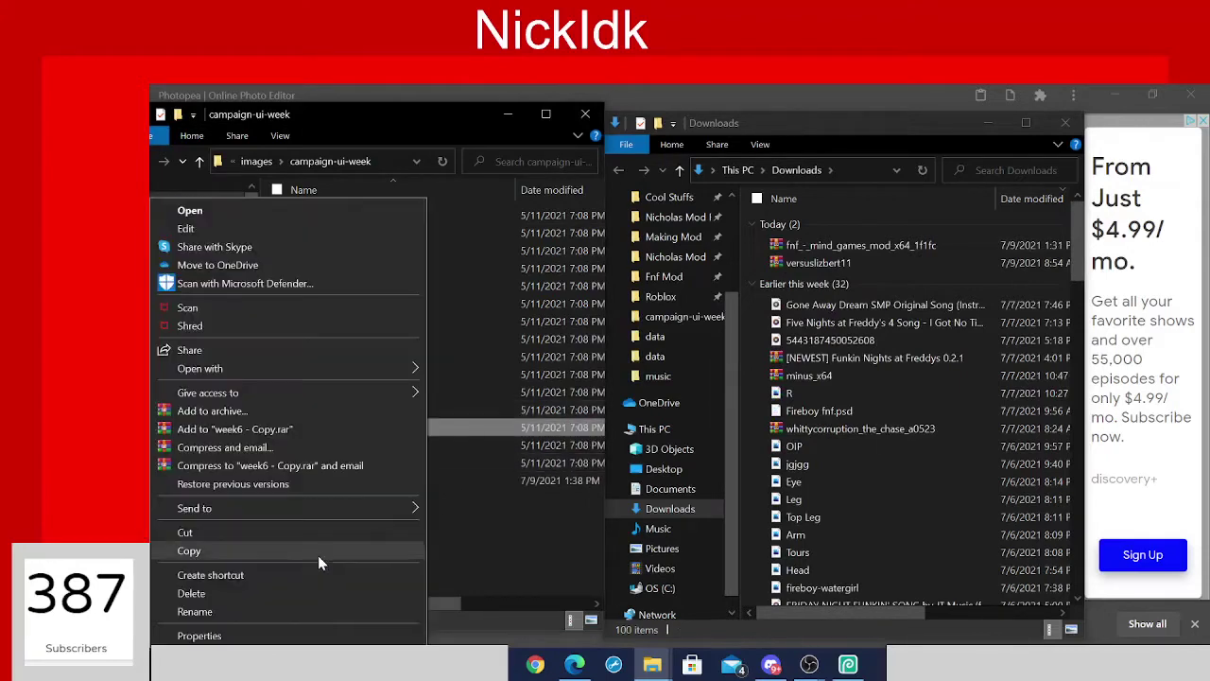
{"action": "left_click", "coordinate": [304, 605]}
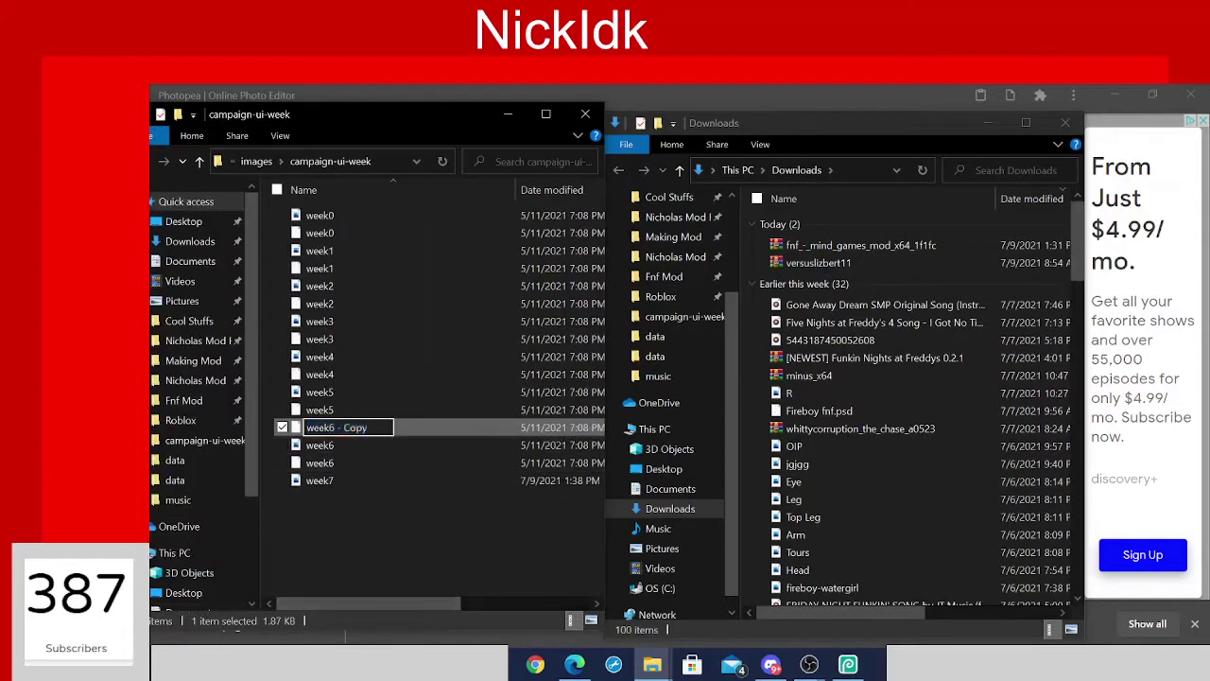
{"action": "type", "text": "7"}
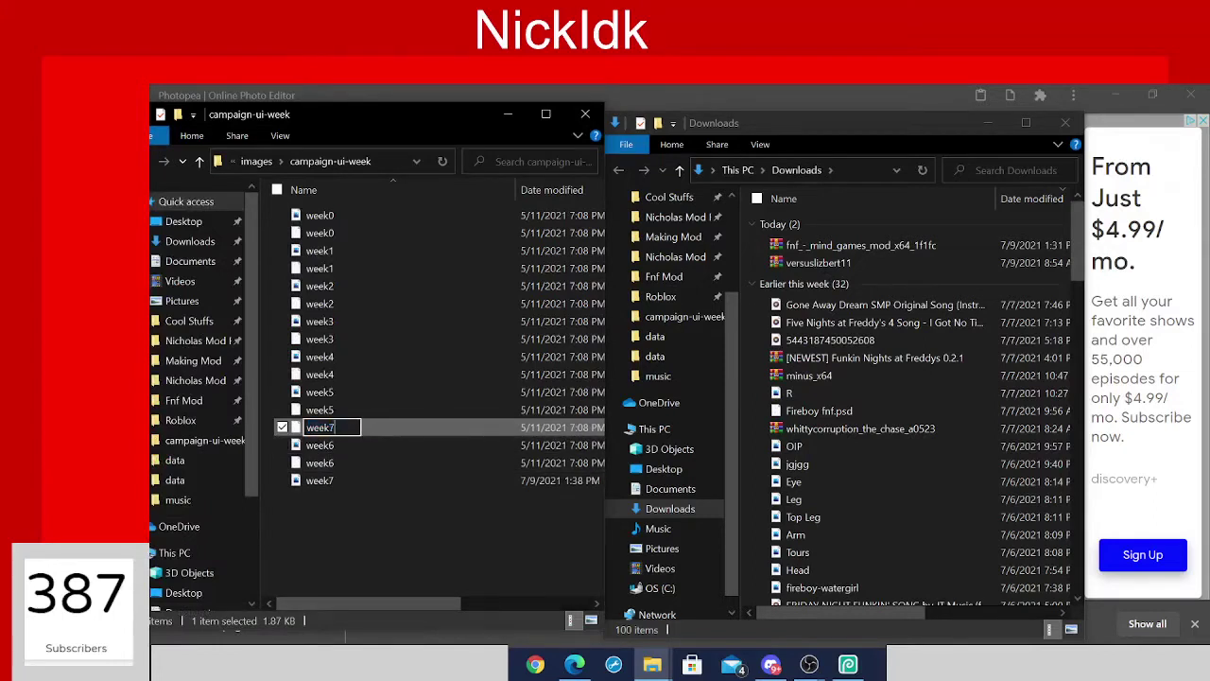
{"action": "key", "text": "Return"}
{"action": "left_click_drag", "start_coordinate": [347, 545], "coordinate": [204, 211]}
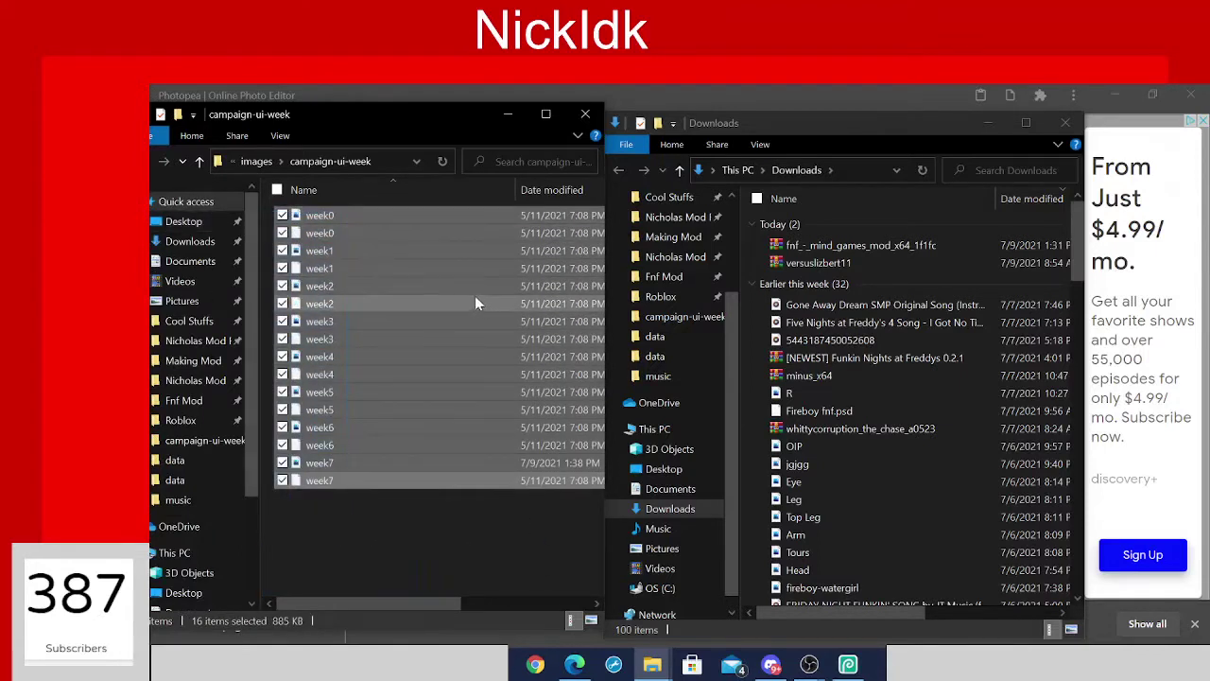
{"action": "left_click_drag", "start_coordinate": [382, 548], "coordinate": [169, 160]}
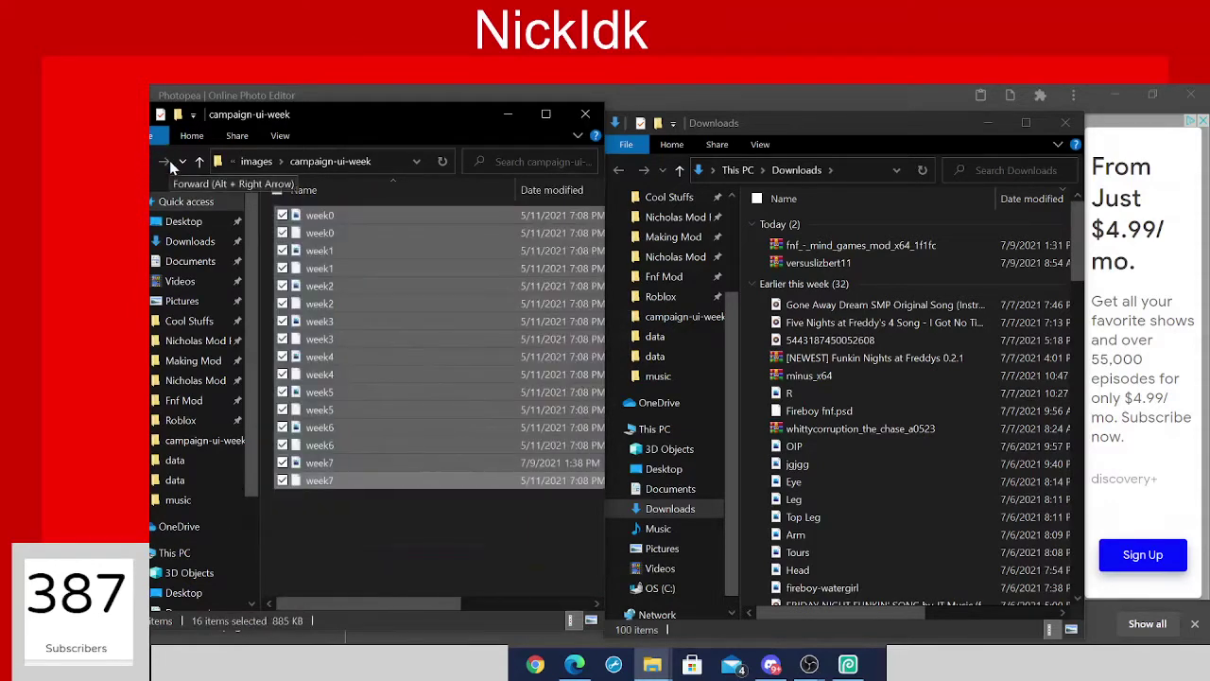
{"action": "left_click_drag", "start_coordinate": [395, 535], "coordinate": [161, 605]}
{"action": "left_click_drag", "start_coordinate": [337, 511], "coordinate": [362, 507]}
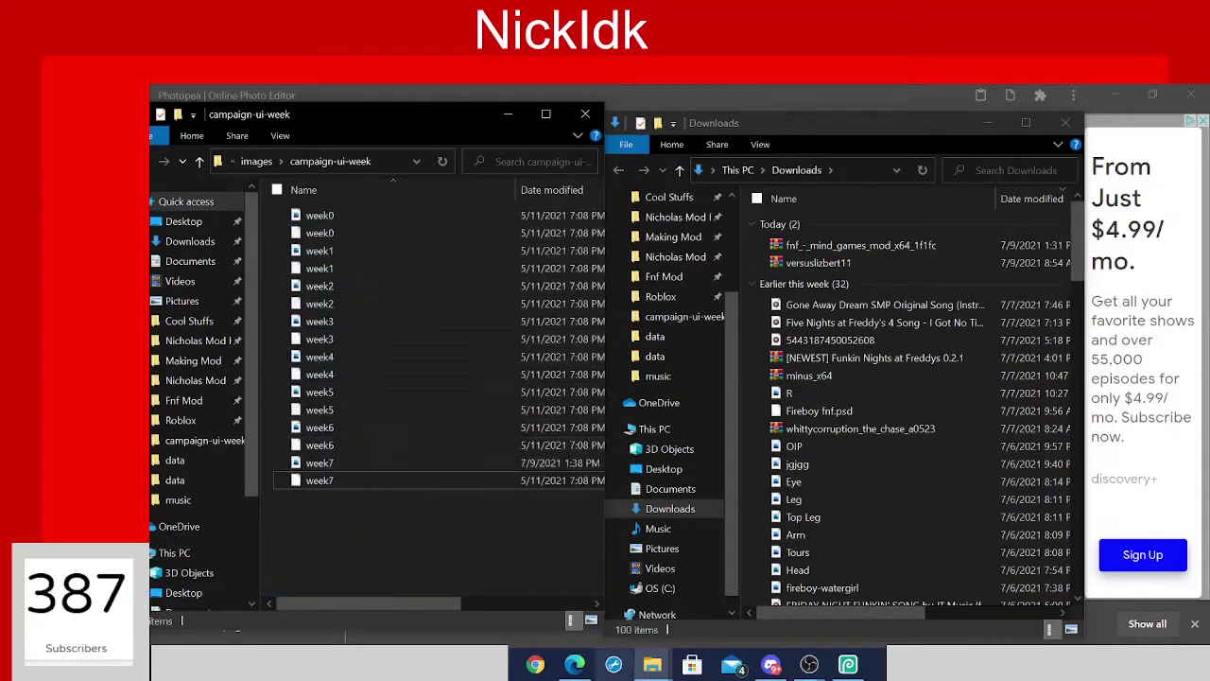
Launch Adobe Animate 2020 and minimise the Downloads window.
{"action": "key", "text": "super+s"}
{"action": "type", "text": "A"}
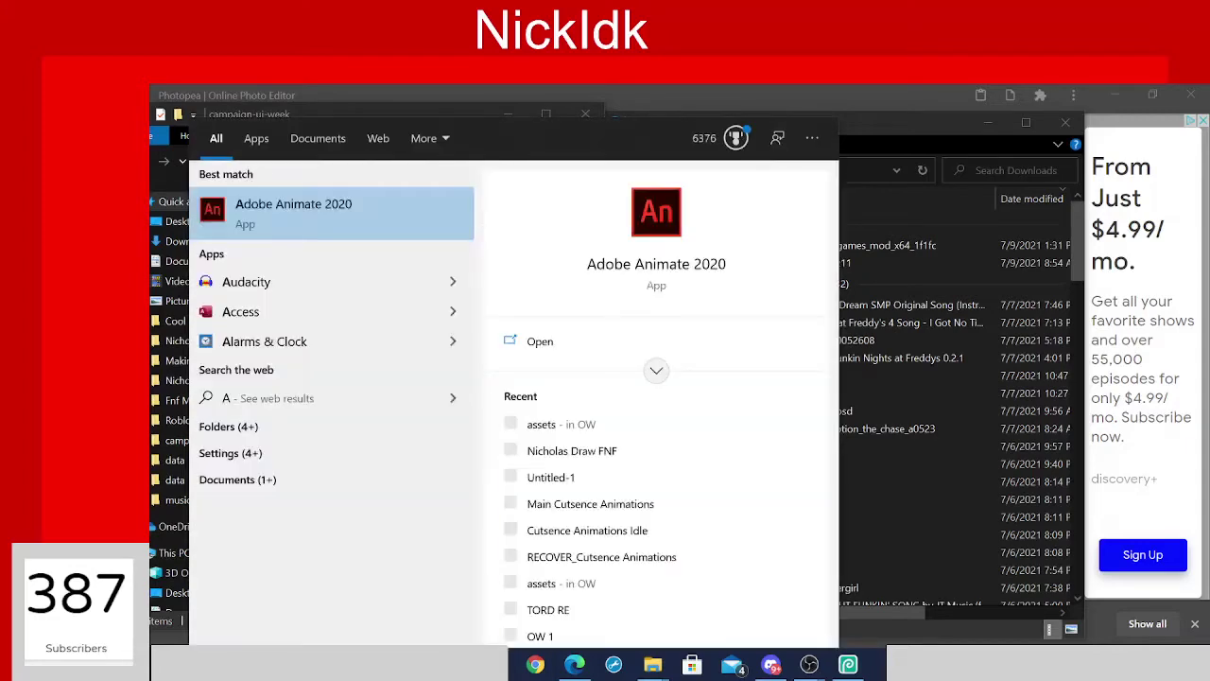
{"action": "key", "text": "Return"}
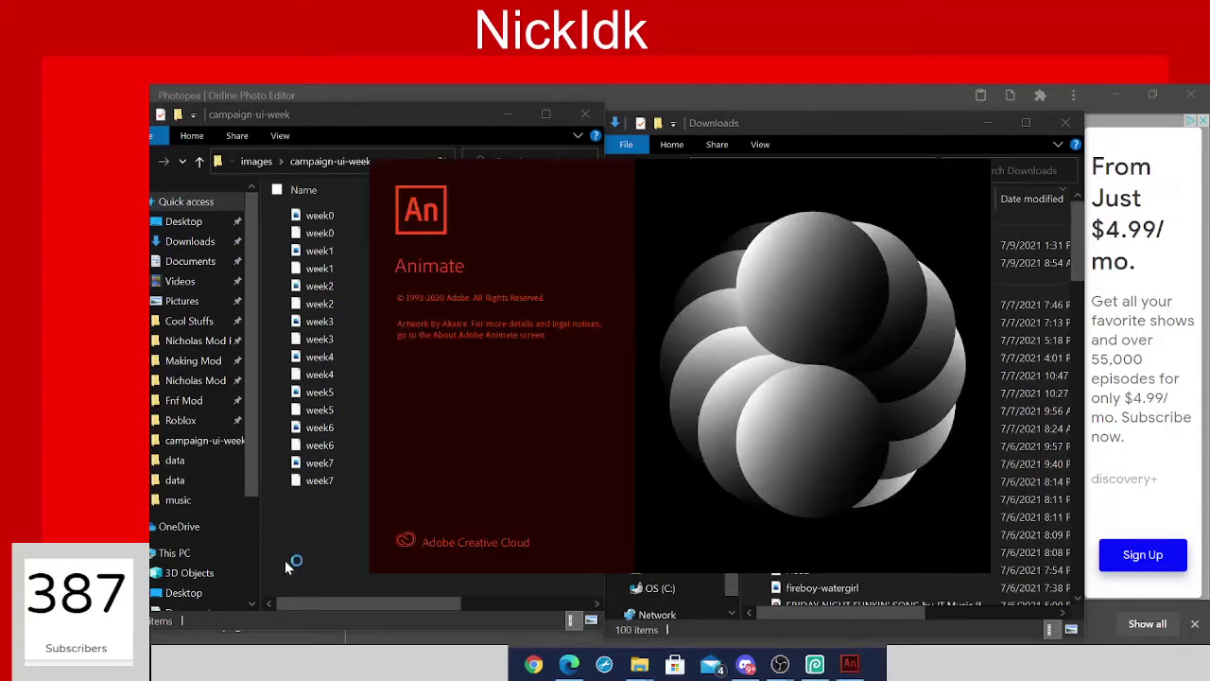
{"action": "left_click_drag", "start_coordinate": [288, 557], "coordinate": [326, 477]}
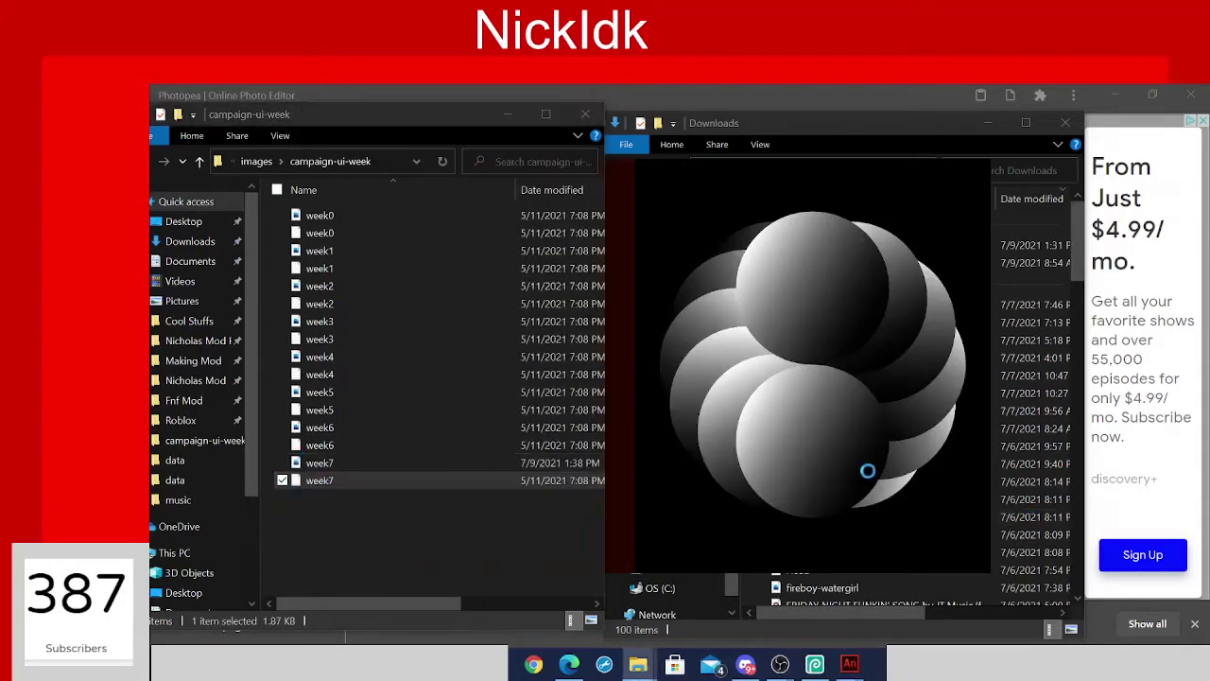
{"action": "left_click", "coordinate": [986, 123]}
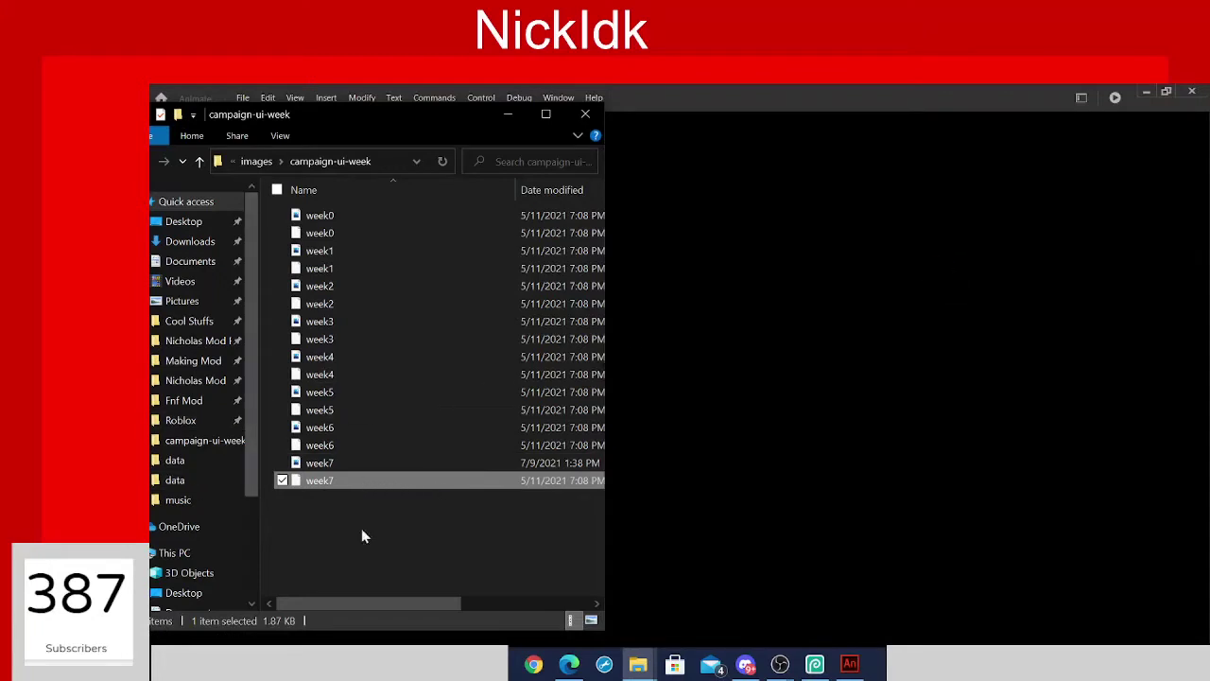
Open the week7 XML file from the campaign-ui-week folder in Adobe Animate.
{"action": "left_click", "coordinate": [928, 428]}
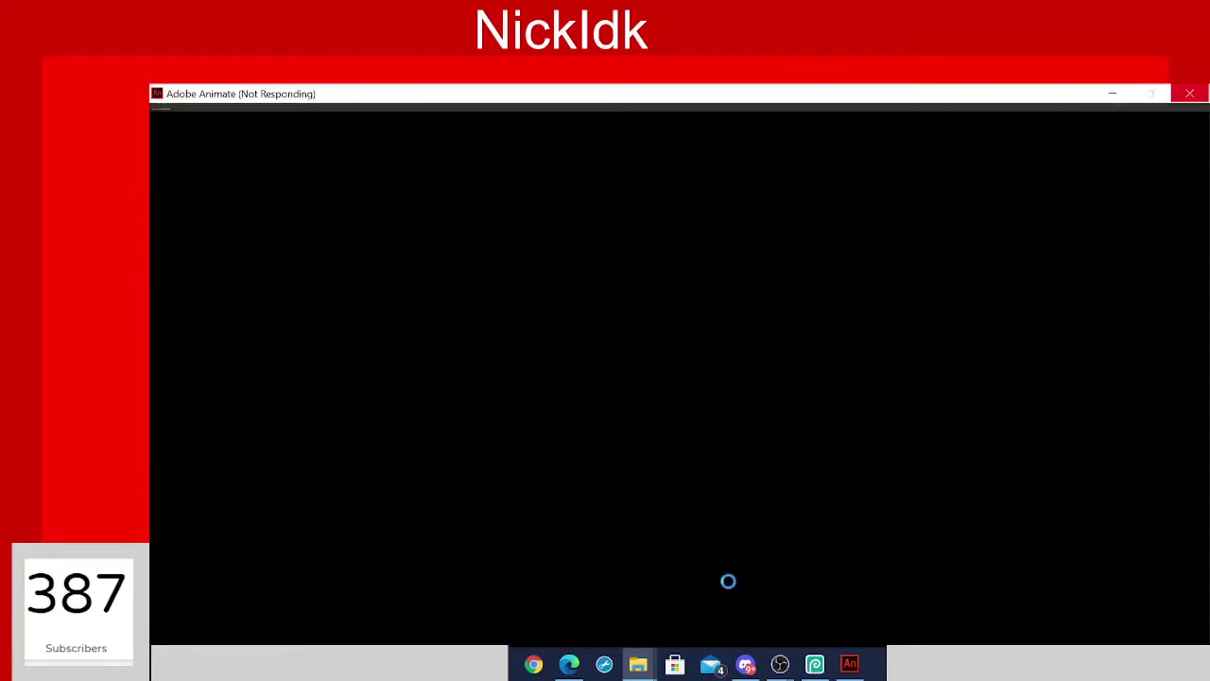
{"action": "mouse_move", "coordinate": [638, 662]}
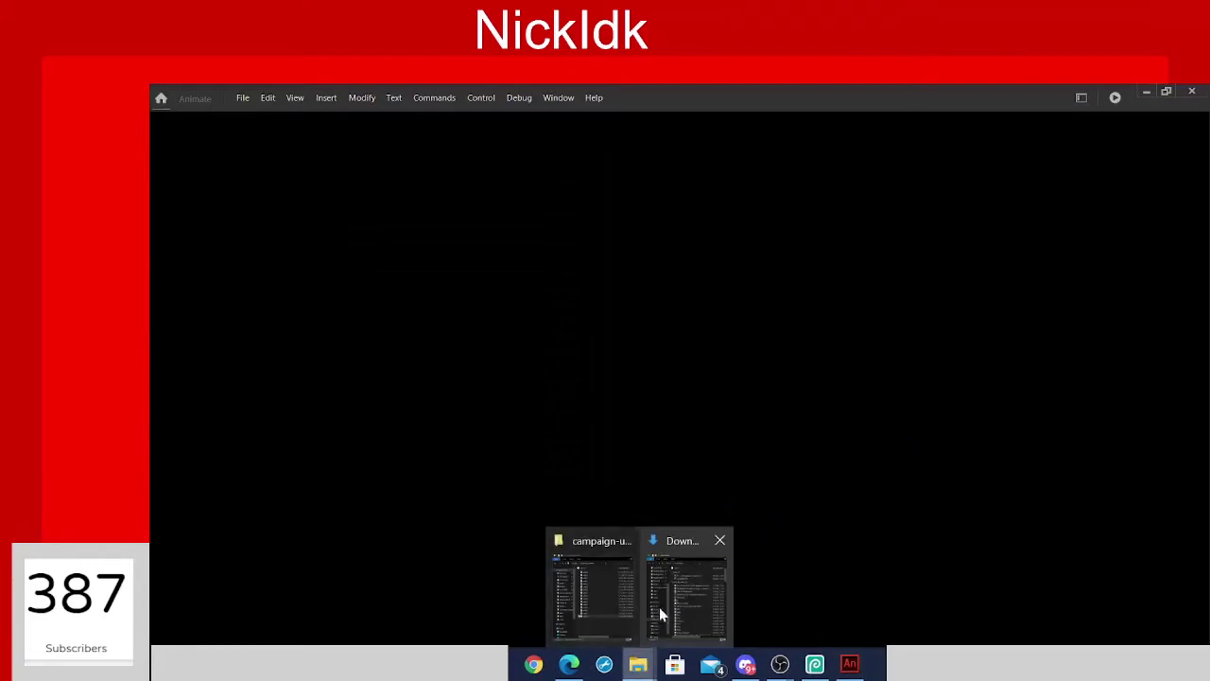
{"action": "left_click", "coordinate": [617, 611]}
{"action": "left_click_drag", "start_coordinate": [335, 485], "coordinate": [845, 90]}
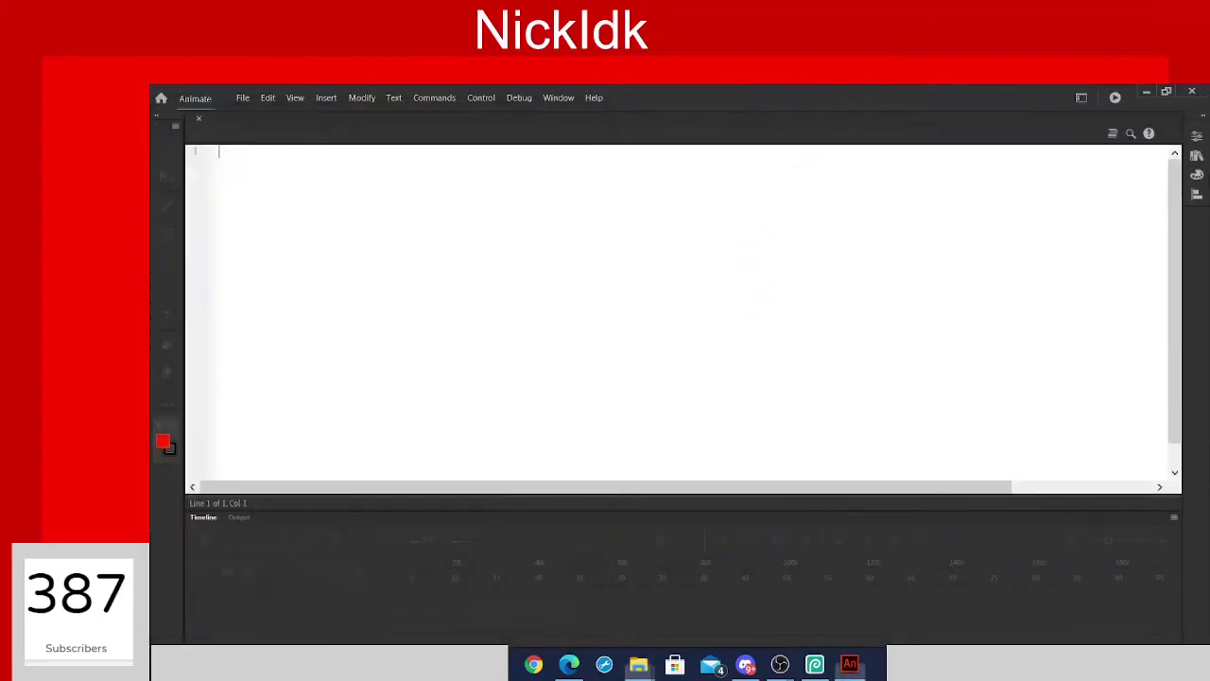
Duplicate the two week2 select SubTexture lines directly below themselves in week7.xml and align the copies' indentation with the other lines.
{"action": "left_click_drag", "start_coordinate": [227, 215], "coordinate": [778, 354]}
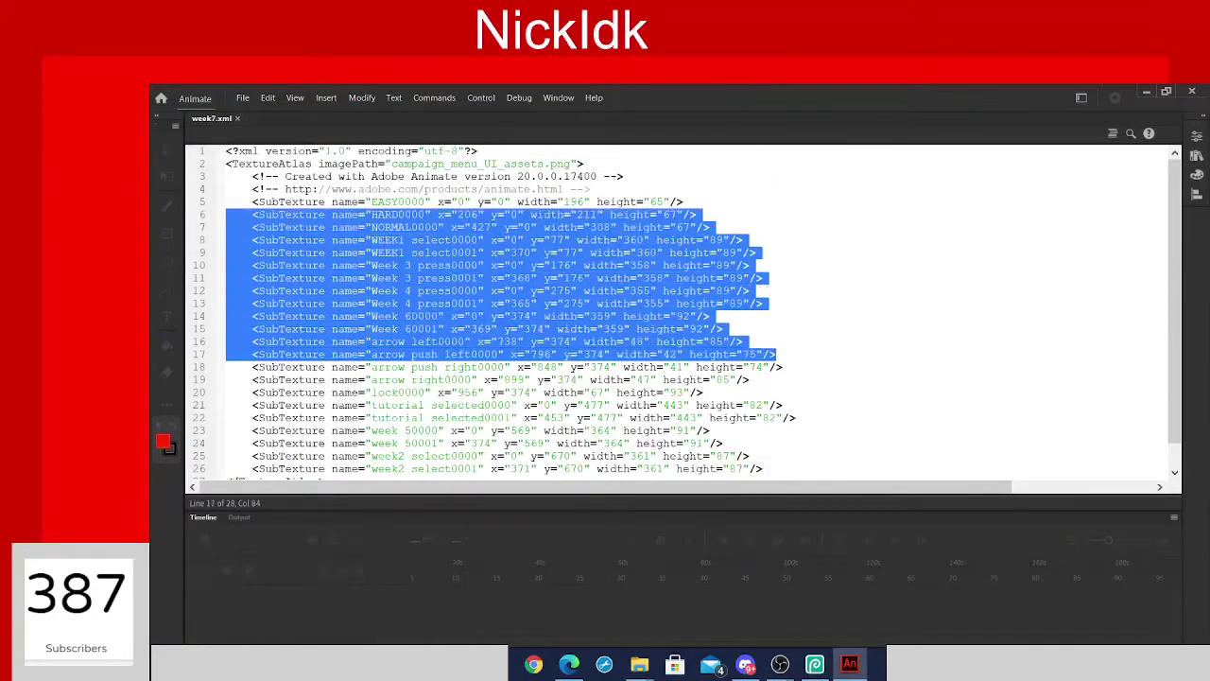
{"action": "left_click", "coordinate": [748, 379]}
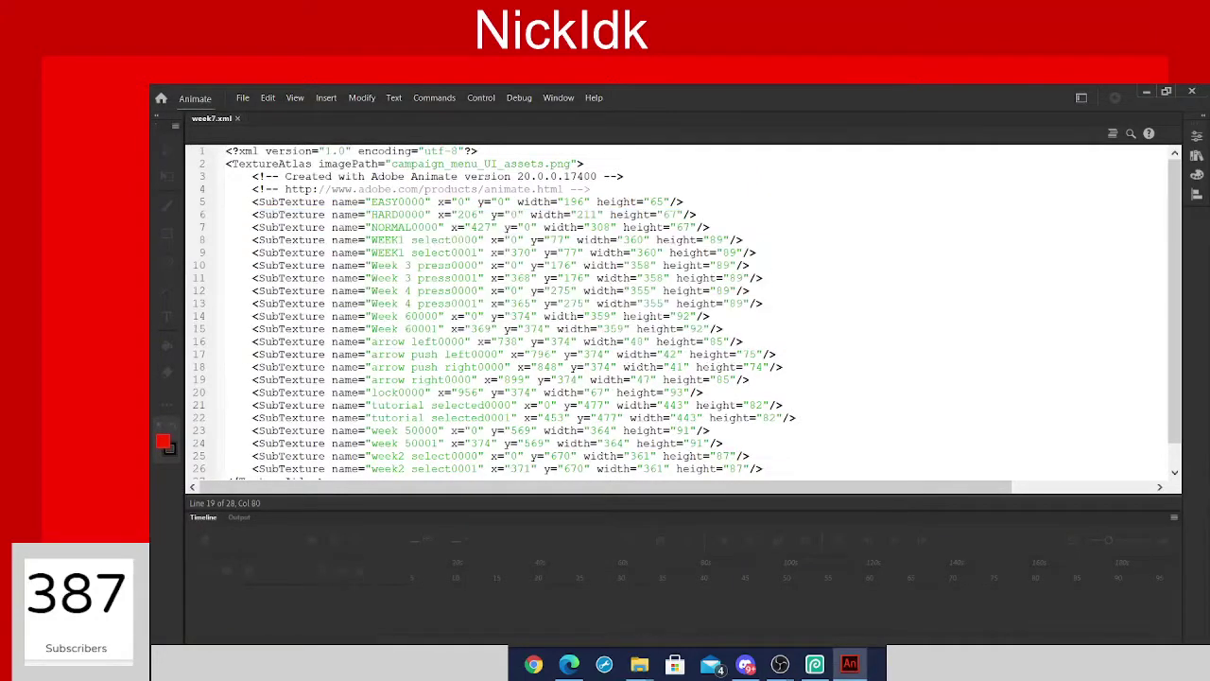
{"action": "scroll", "coordinate": [705, 309], "scroll_direction": "down", "scroll_amount": 1}
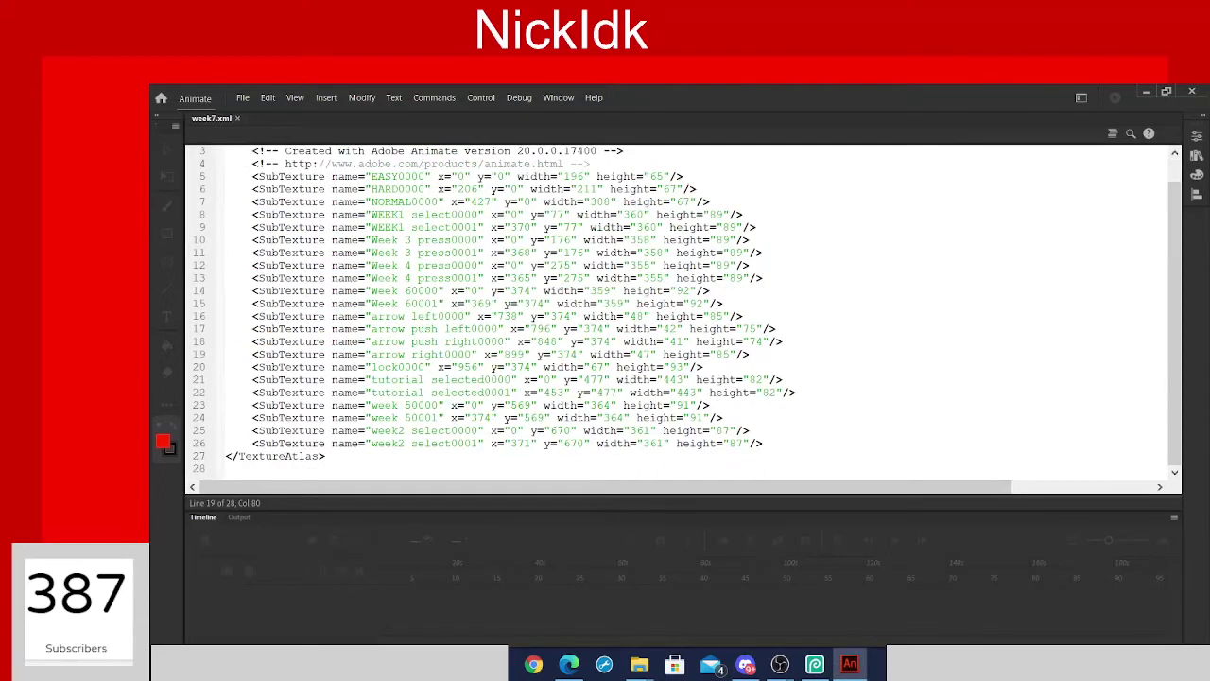
{"action": "left_click_drag", "start_coordinate": [764, 442], "coordinate": [227, 430]}
{"action": "key", "text": "ctrl+c"}
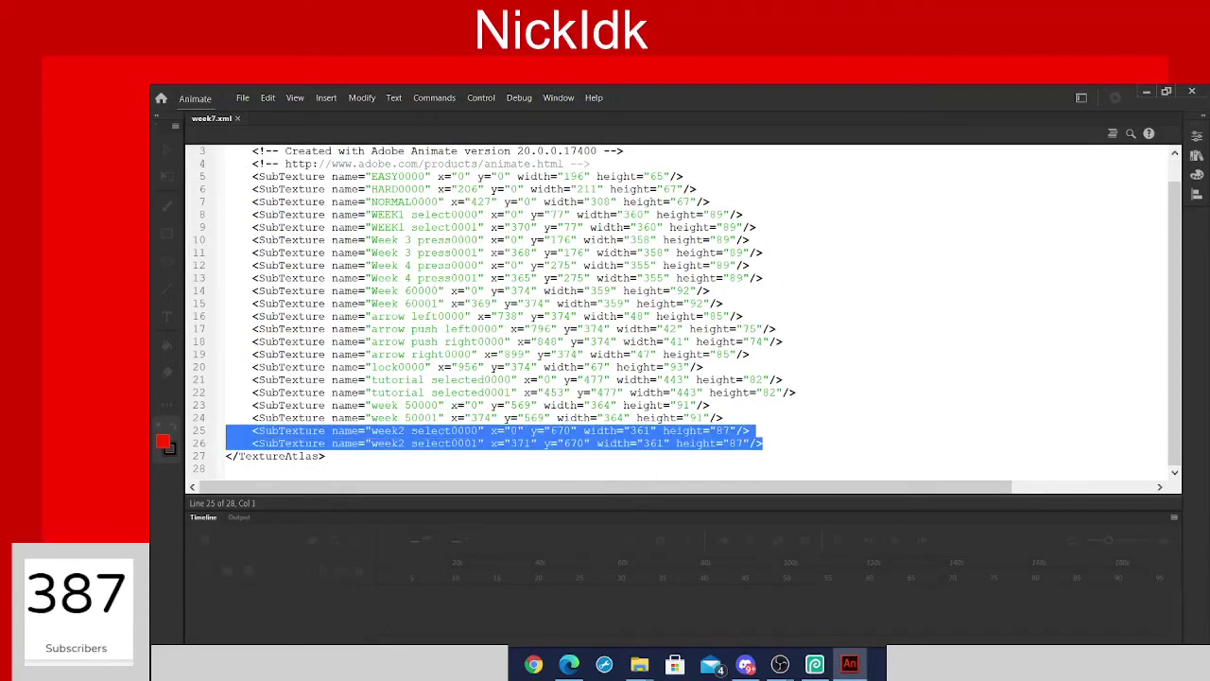
{"action": "left_click", "coordinate": [762, 442]}
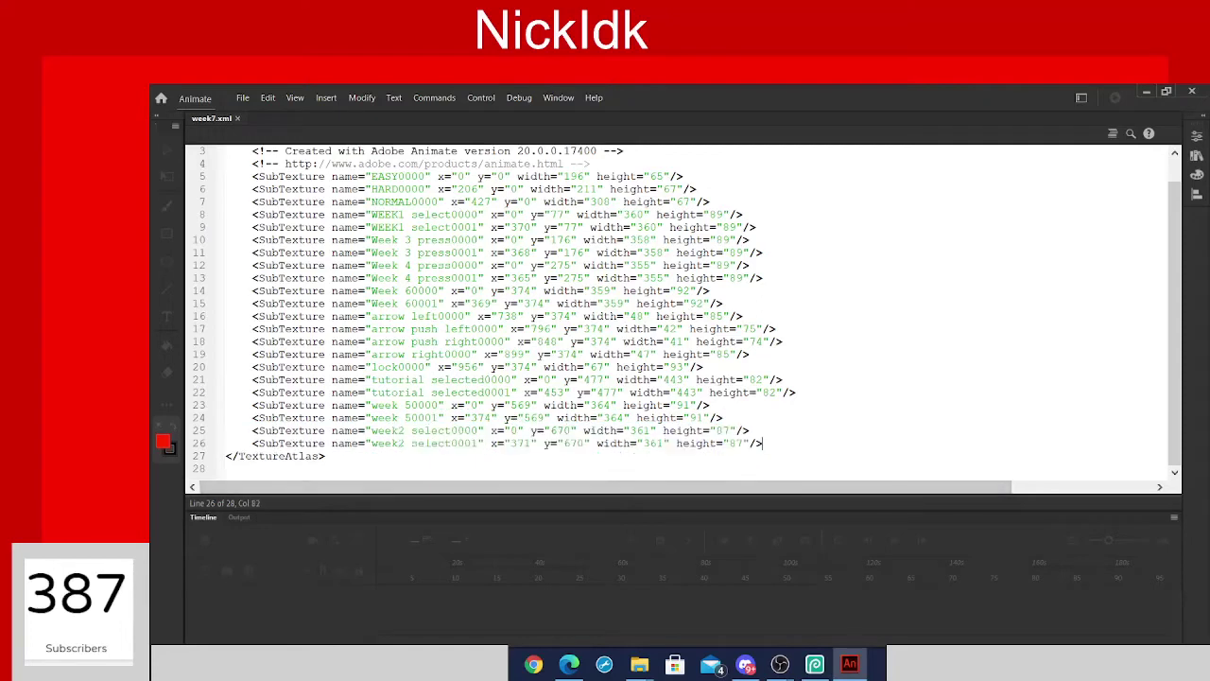
{"action": "key", "text": "Return"}
{"action": "key", "text": "ctrl+v"}
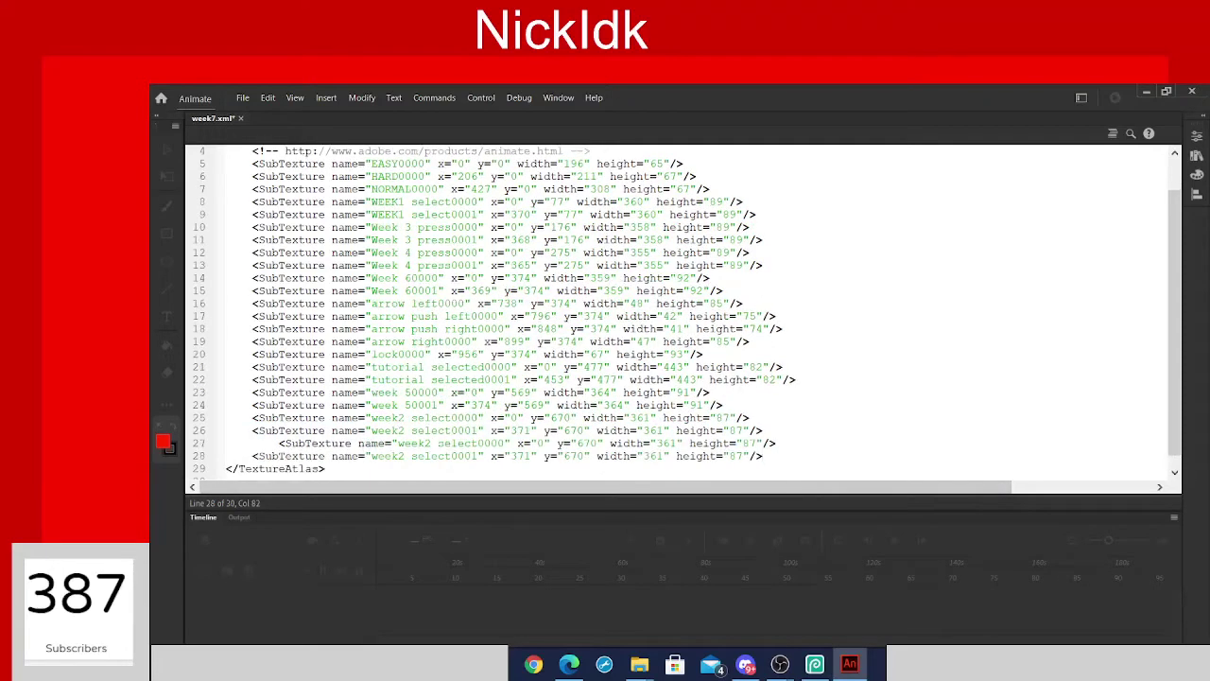
{"action": "key", "text": "BackSpace"}
{"action": "key", "text": "BackSpace"}
{"action": "key", "text": "BackSpace"}
{"action": "key", "text": "BackSpace"}
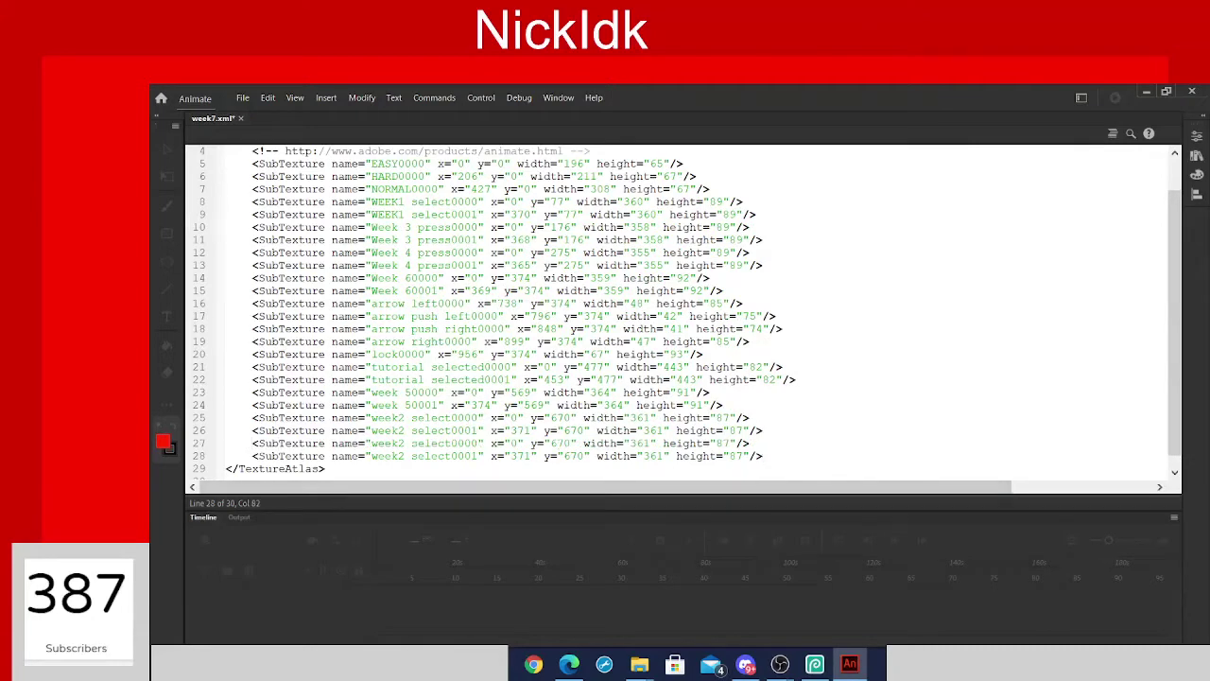
Switch to File Explorer, go back to the mod's bin folder and launch Fusion Engine.
{"action": "mouse_move", "coordinate": [639, 664]}
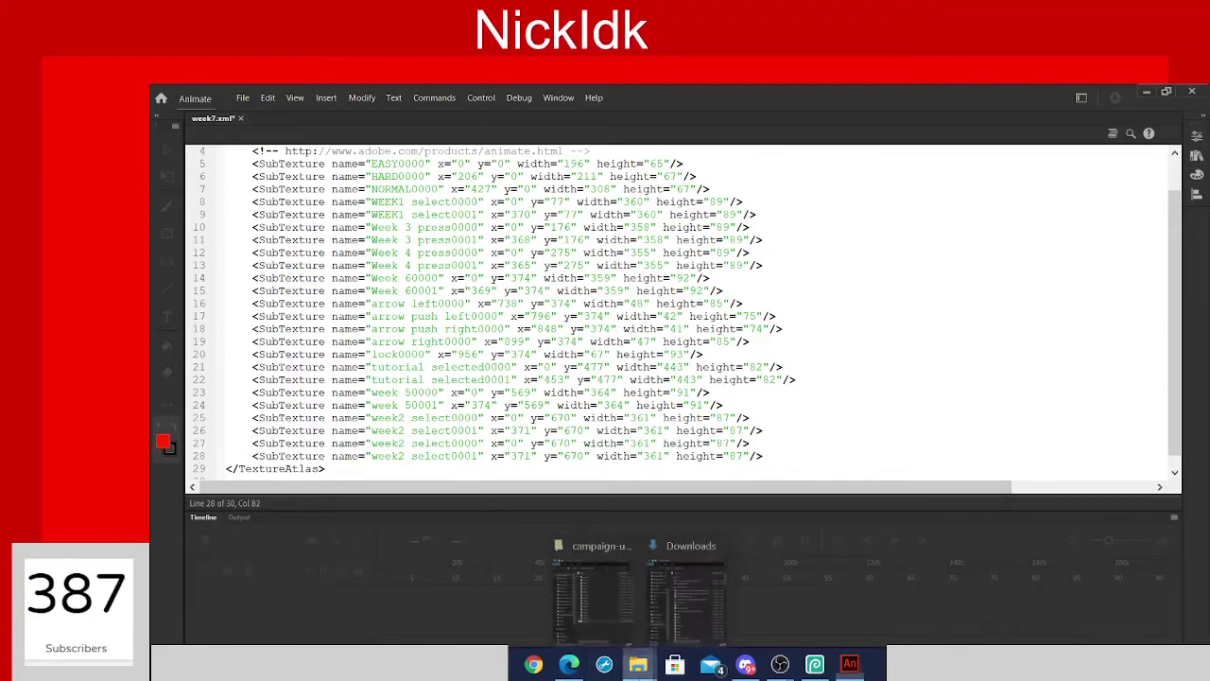
{"action": "left_click", "coordinate": [607, 628]}
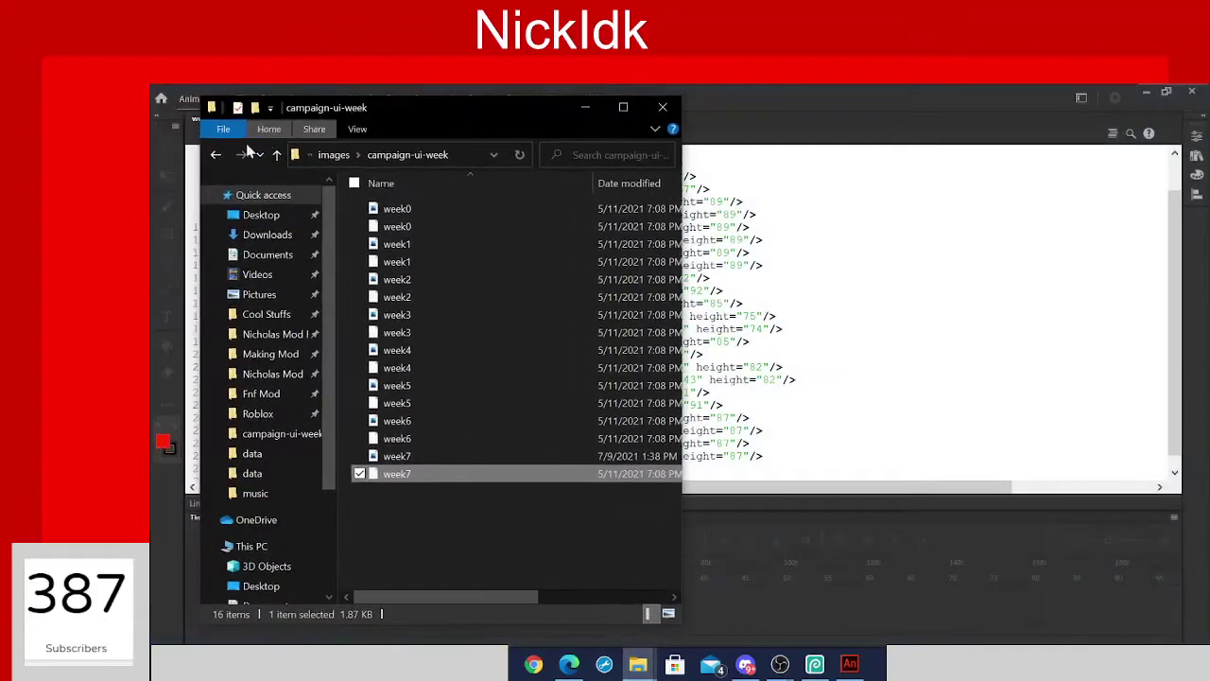
{"action": "left_click", "coordinate": [223, 156]}
{"action": "left_click", "coordinate": [224, 156]}
{"action": "left_click", "coordinate": [227, 156]}
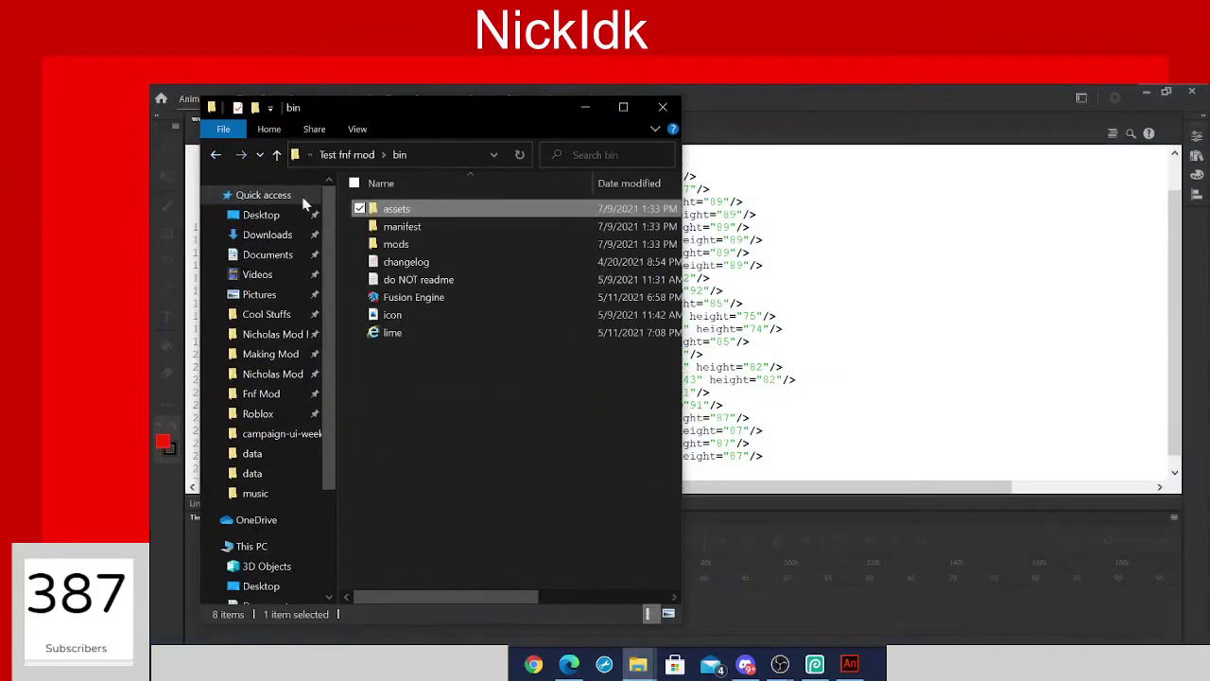
{"action": "left_click", "coordinate": [441, 299]}
{"action": "left_click_drag", "start_coordinate": [445, 409], "coordinate": [387, 165]}
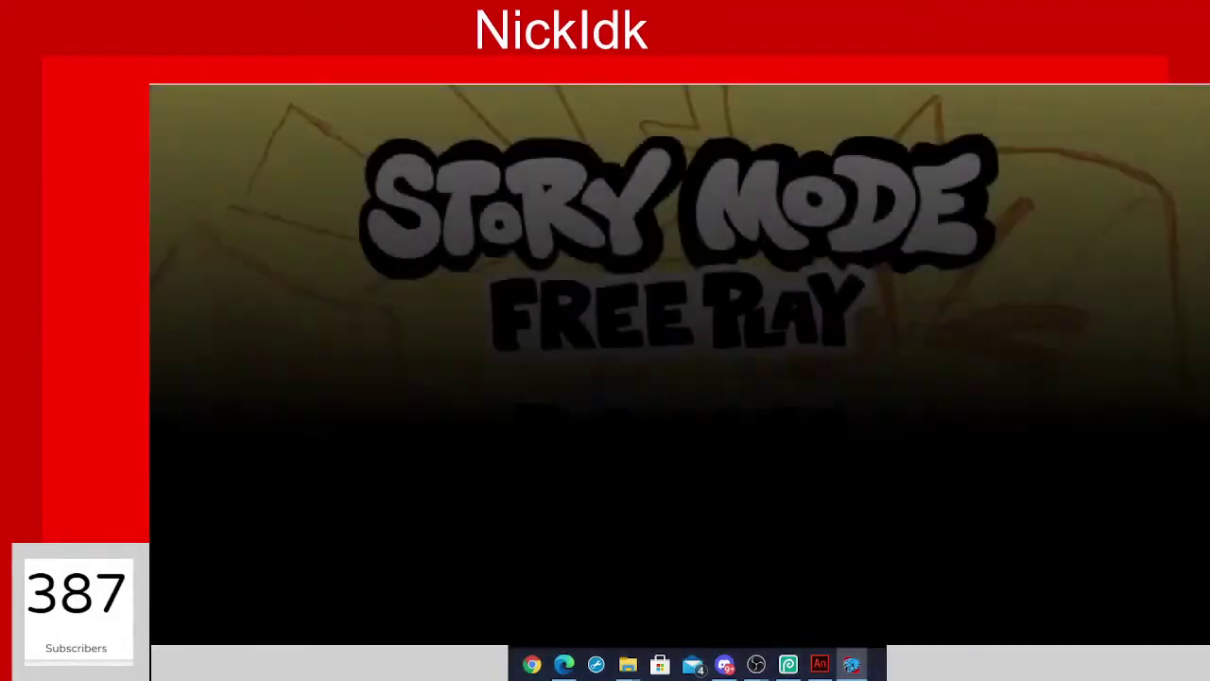
Enter Story Mode, go through the weeks up to Week 6 to examine each week's label, and close the game.
{"action": "key", "text": "Down"}
{"action": "key", "text": "Return"}
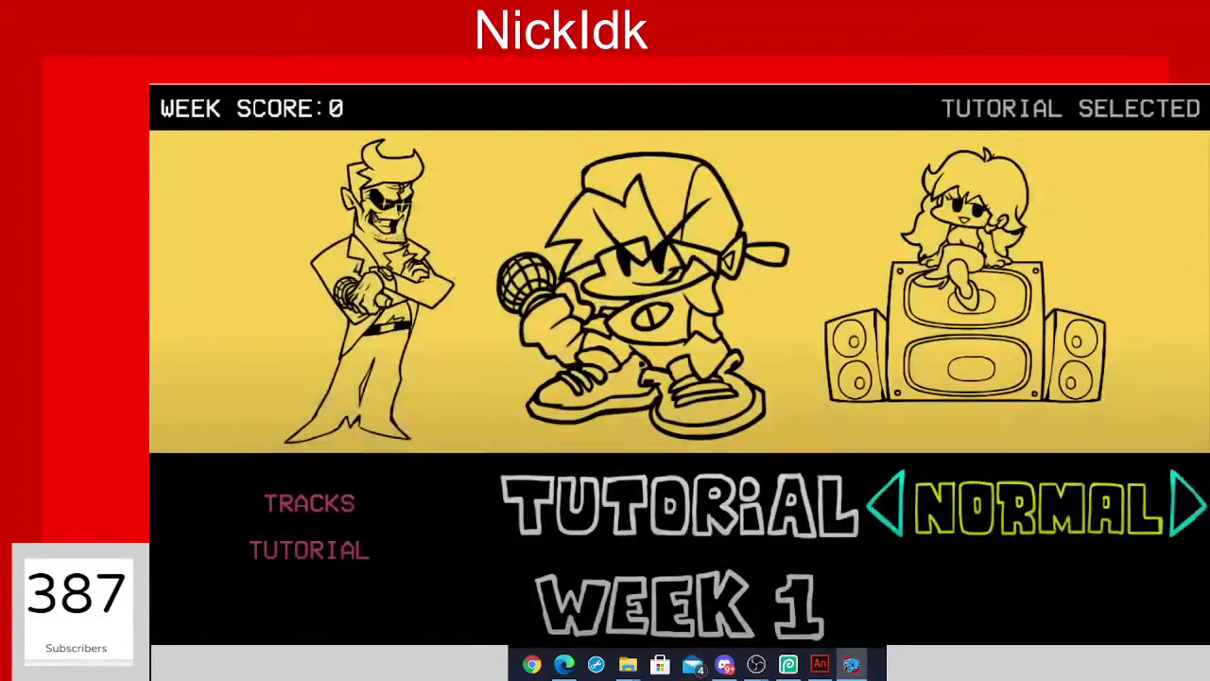
{"action": "key", "text": "Down"}
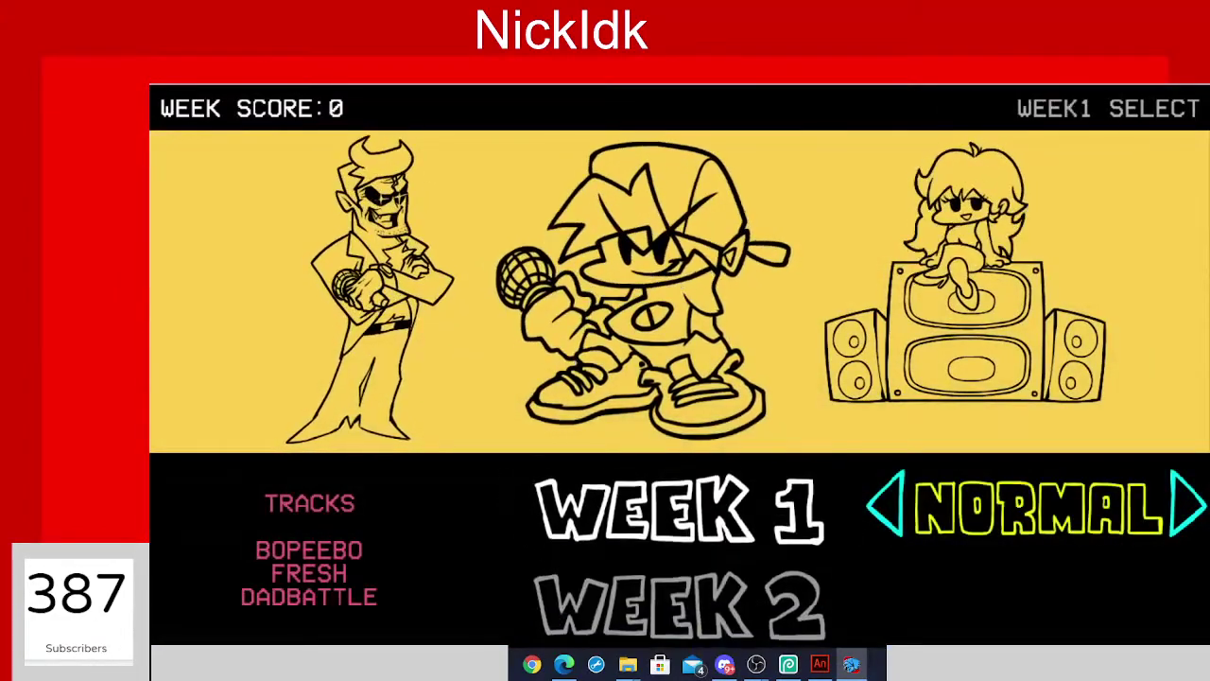
{"action": "key", "text": "Down"}
{"action": "key", "text": "Down"}
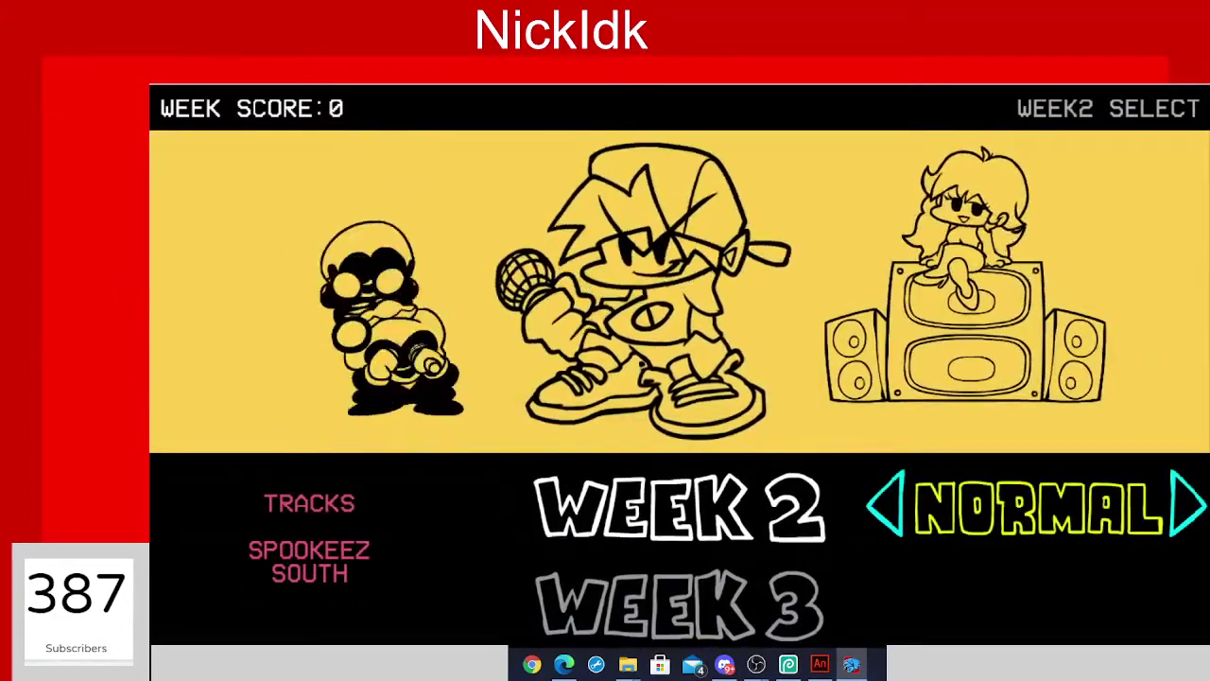
{"action": "key", "text": "Down"}
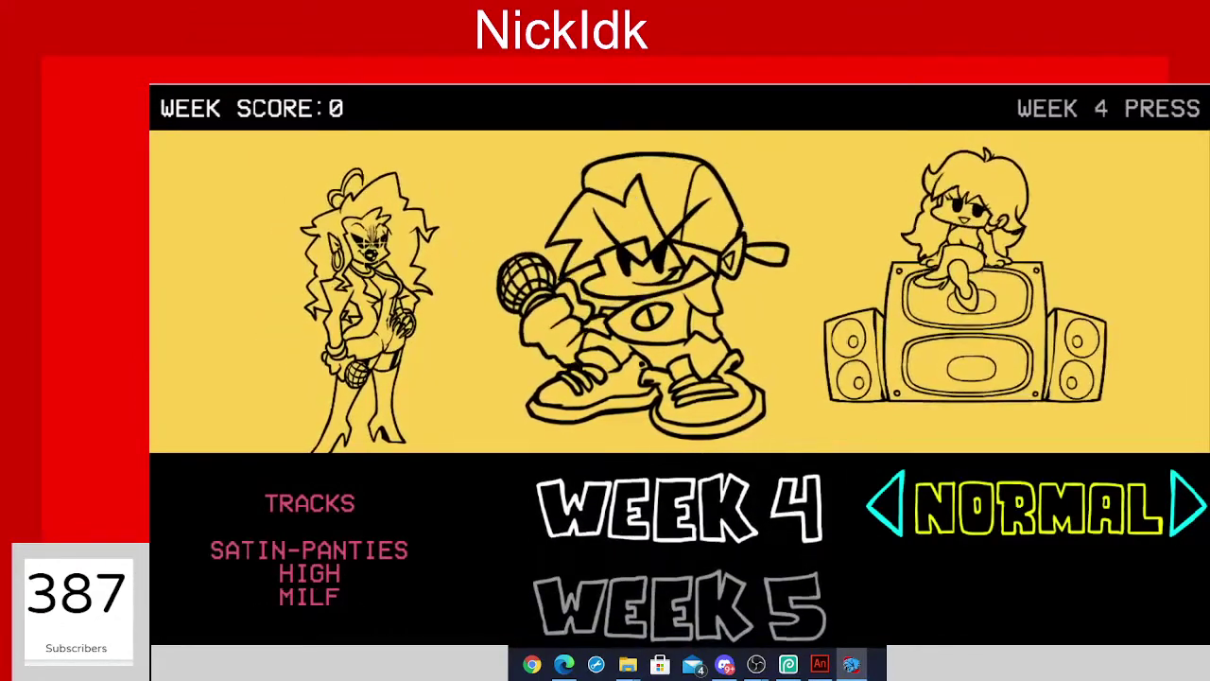
{"action": "key", "text": "Down"}
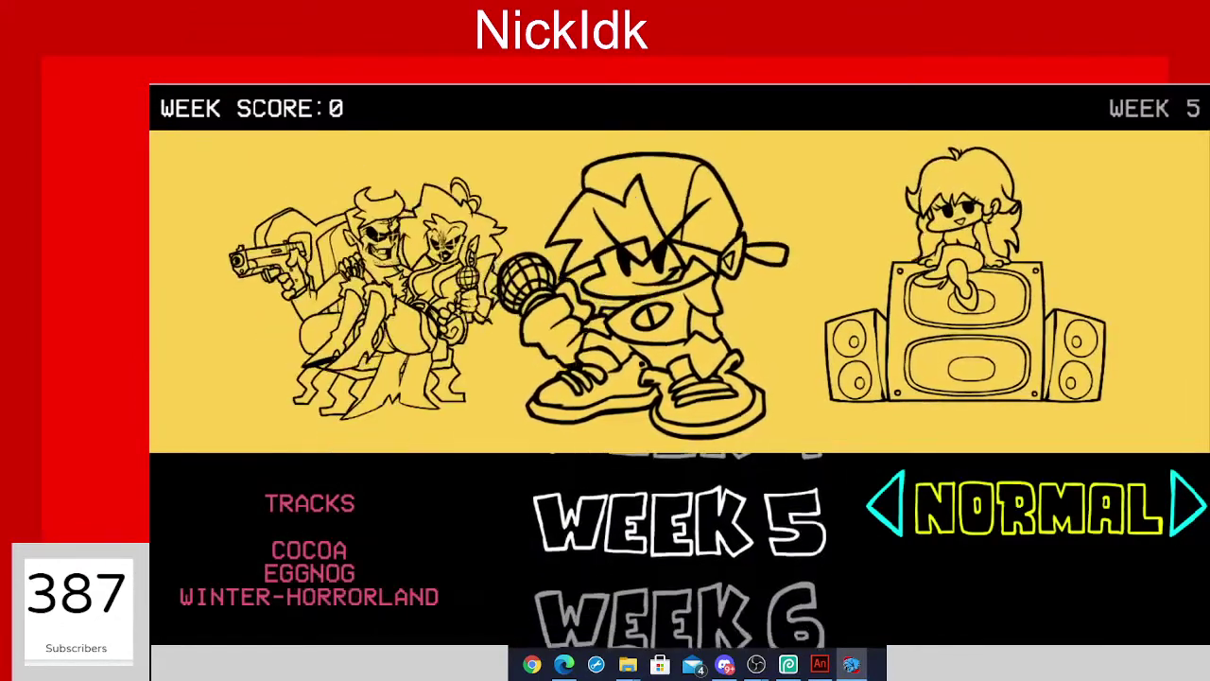
{"action": "key", "text": "Down"}
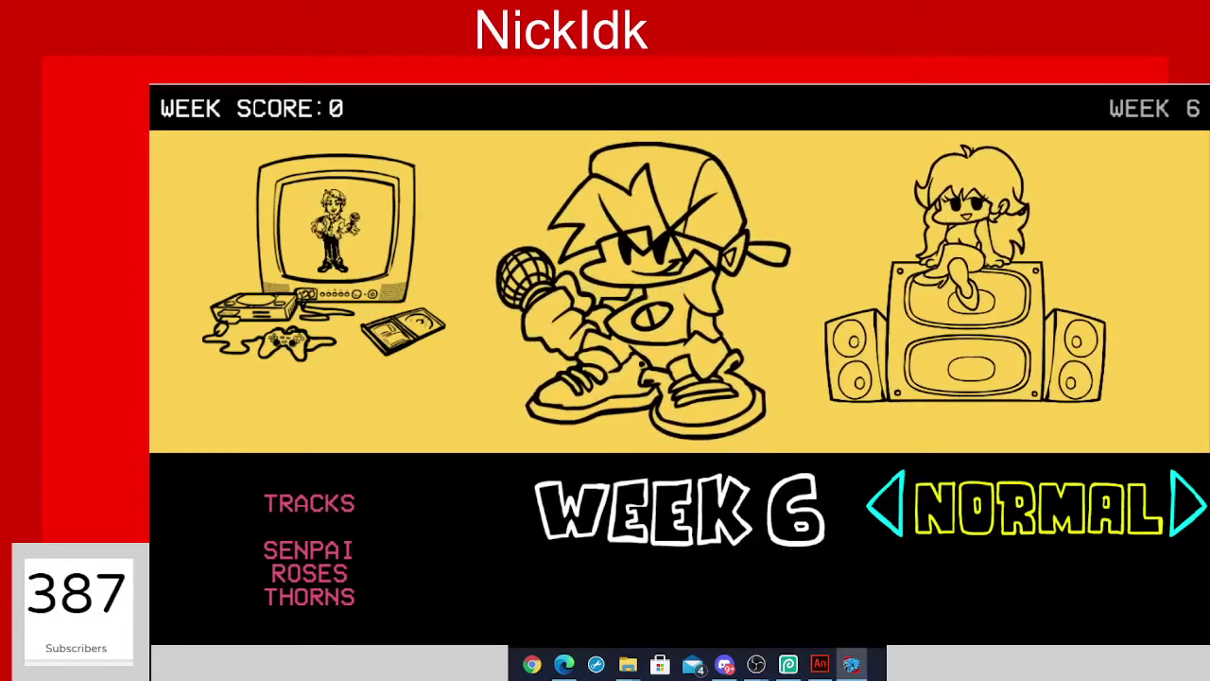
{"action": "right_click", "coordinate": [862, 667]}
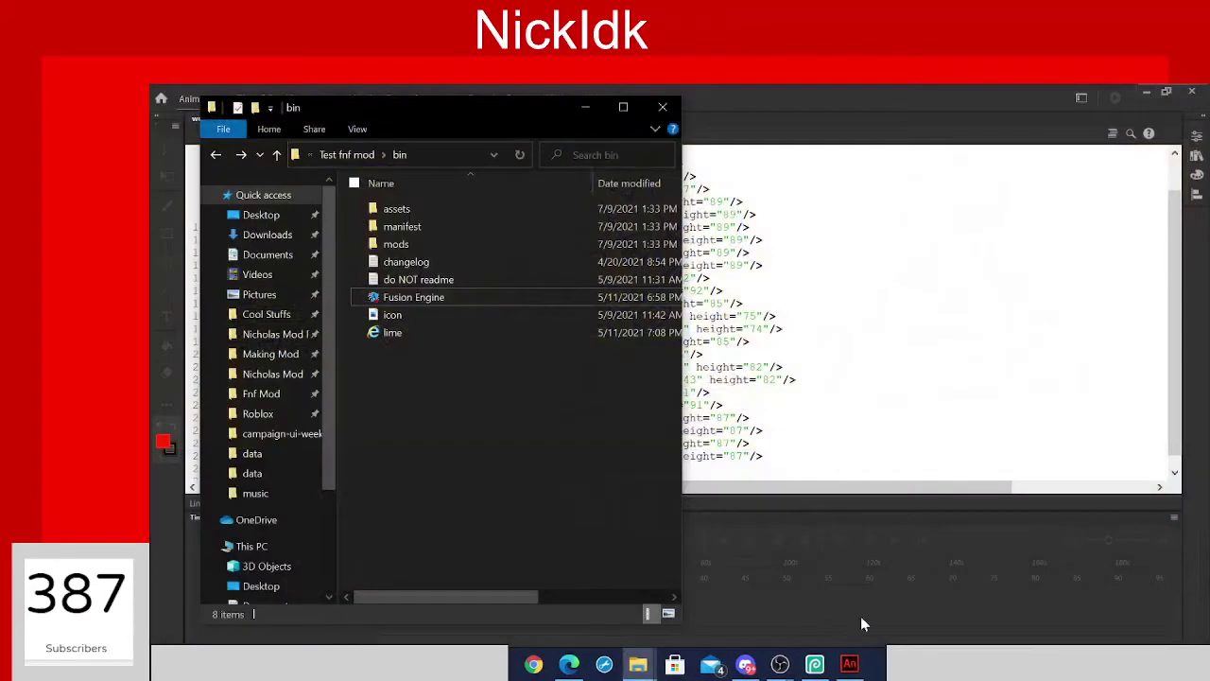
Switch to Adobe Animate and rename the first duplicated week2 select SubTexture in week7.xml as Just a test0000.
{"action": "left_click", "coordinate": [847, 664]}
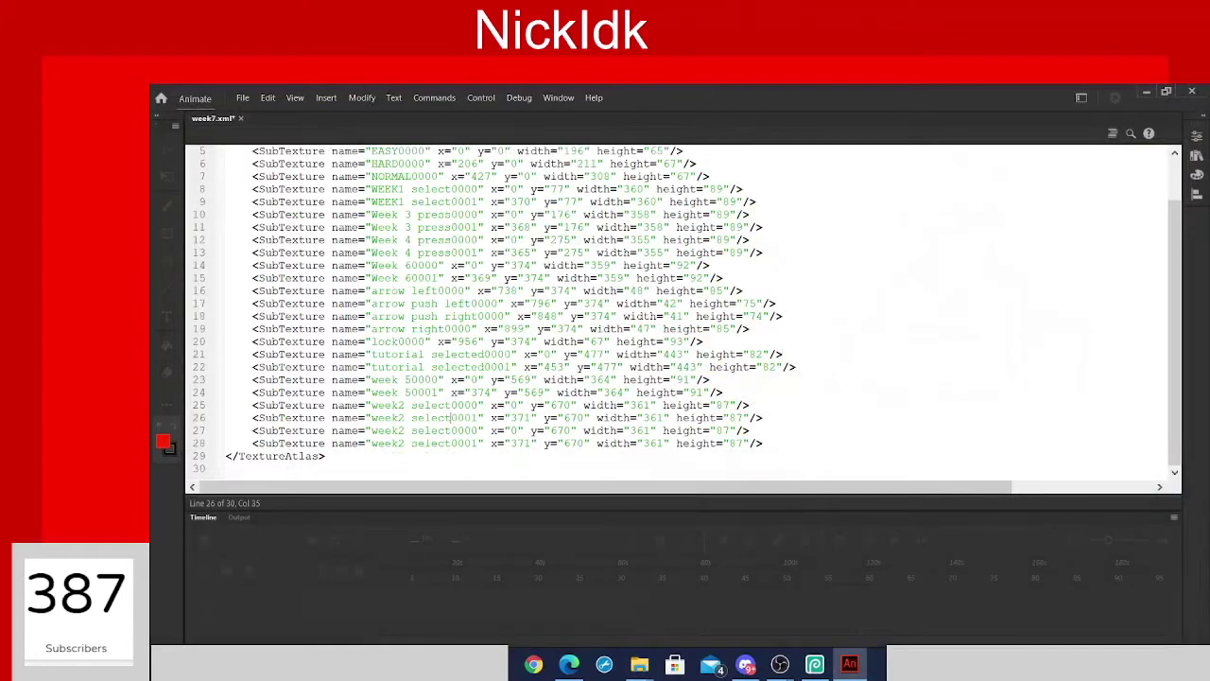
{"action": "left_click_drag", "start_coordinate": [452, 431], "coordinate": [377, 430]}
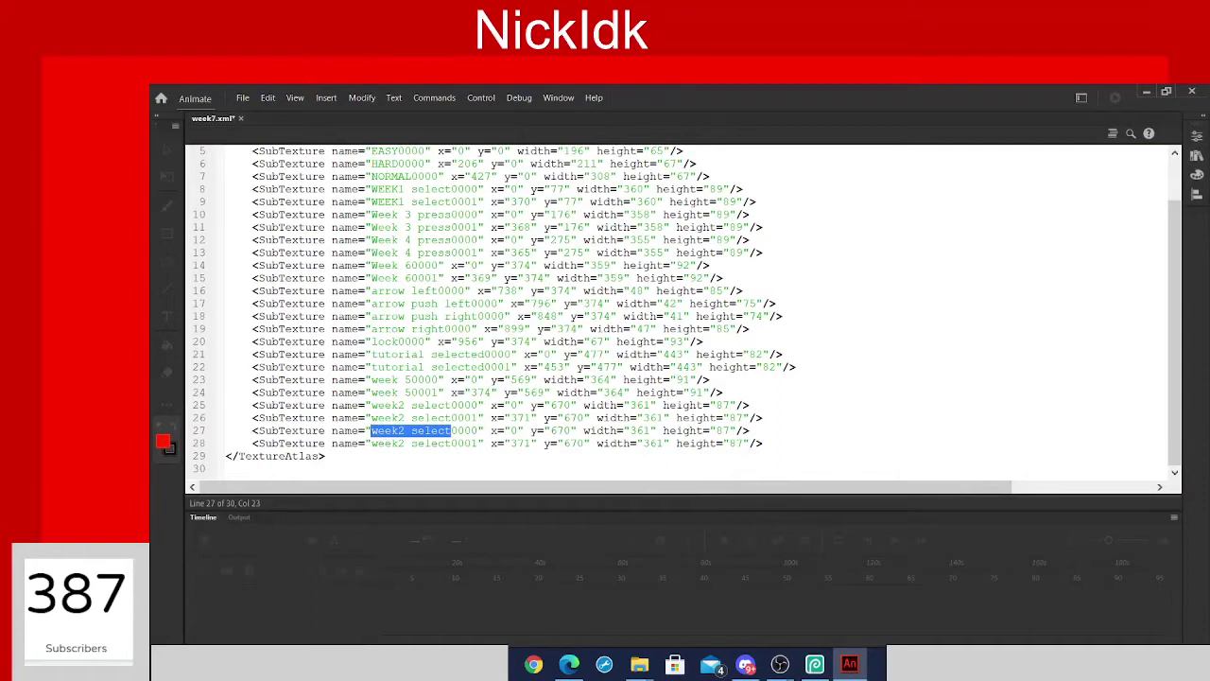
{"action": "type", "text": "Just a test"}
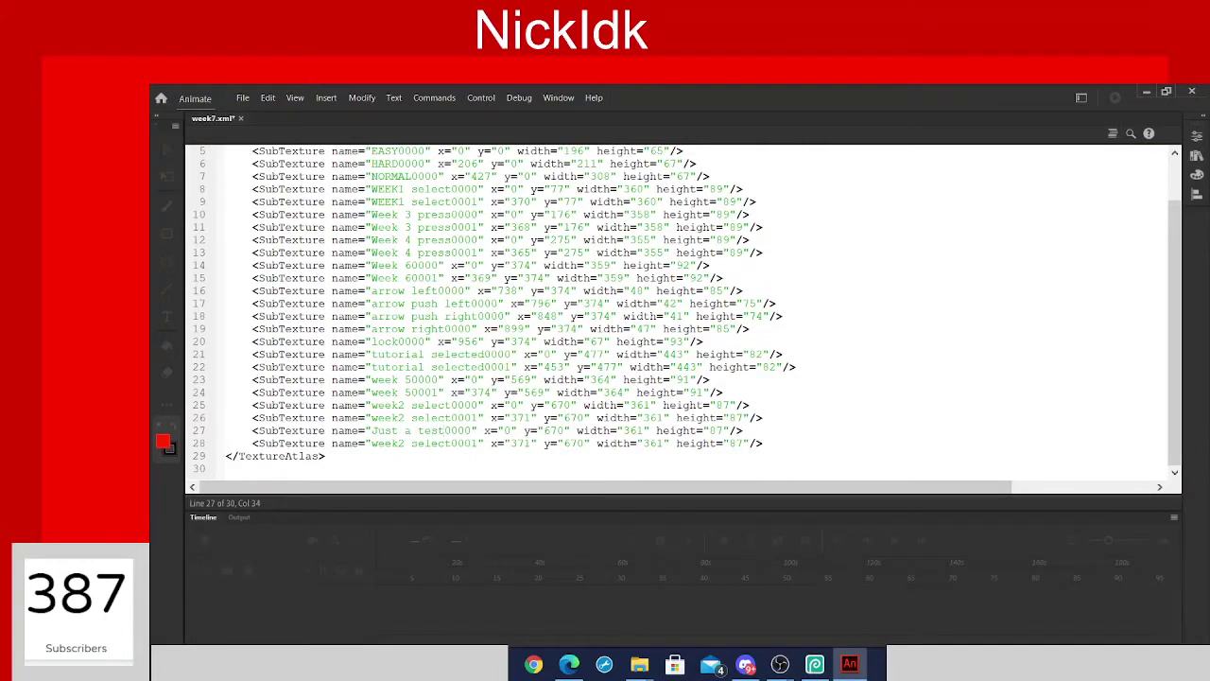
Copy the Just a test name into the second duplicated SubTexture line, keeping its suffix so it reads Just a test0001.
{"action": "key", "text": "ctrl+shift+Left"}
{"action": "key", "text": "ctrl+shift+Left"}
{"action": "key", "text": "ctrl+shift+Left"}
{"action": "key", "text": "ctrl+c"}
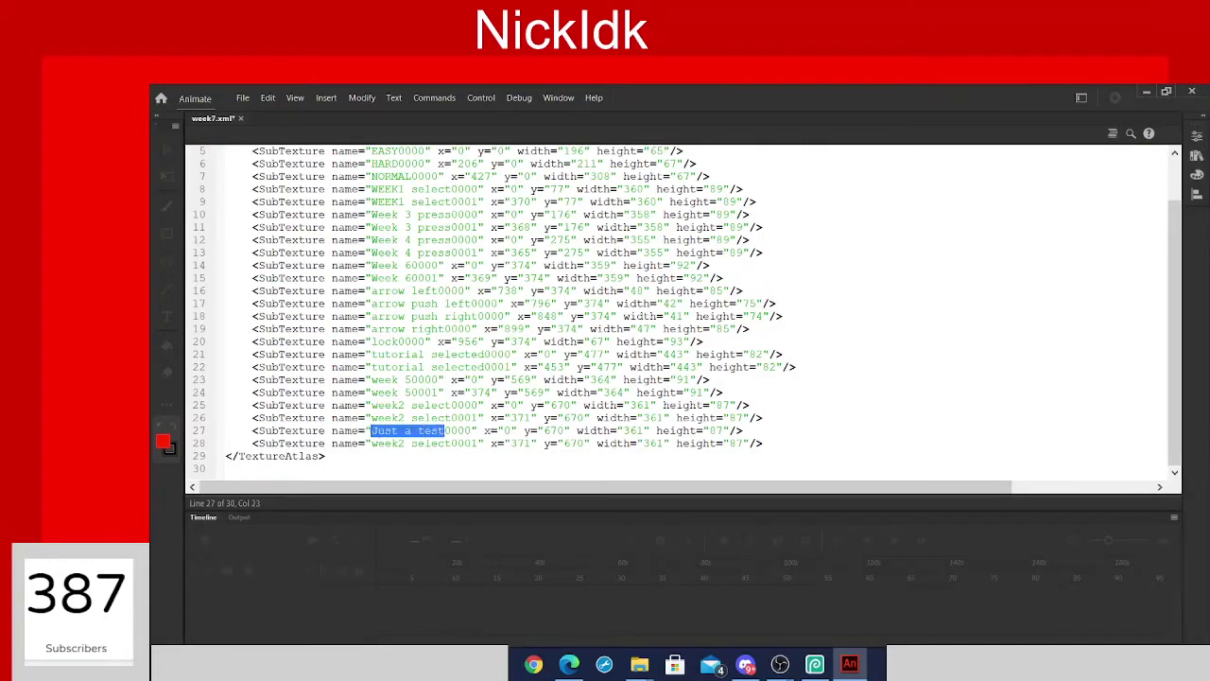
{"action": "key", "text": "Down"}
{"action": "key", "text": "shift+Right"}
{"action": "key", "text": "shift+Right"}
{"action": "key", "text": "shift+Right"}
{"action": "key", "text": "shift+Right"}
{"action": "key", "text": "shift+Right"}
{"action": "key", "text": "shift+Right"}
{"action": "key", "text": "shift+Right"}
{"action": "key", "text": "shift+Right"}
{"action": "key", "text": "shift+Right"}
{"action": "key", "text": "shift+Right"}
{"action": "key", "text": "shift+Right"}
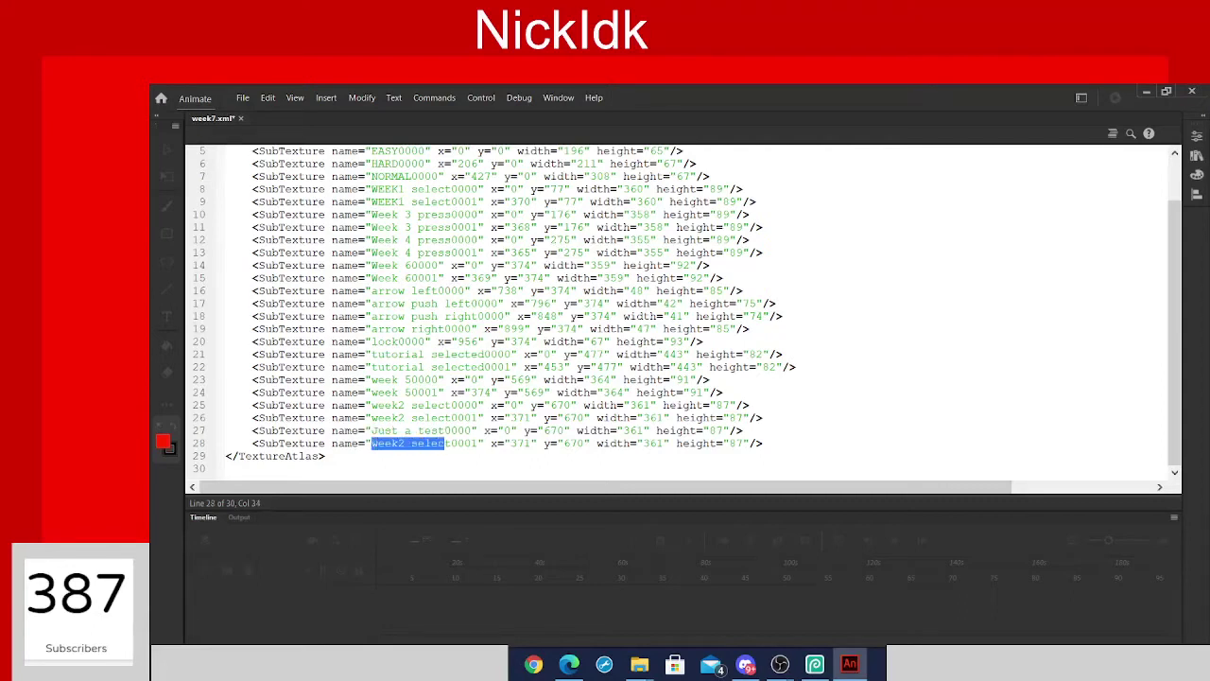
{"action": "key", "text": "shift+Right"}
{"action": "key", "text": "ctrl+v"}
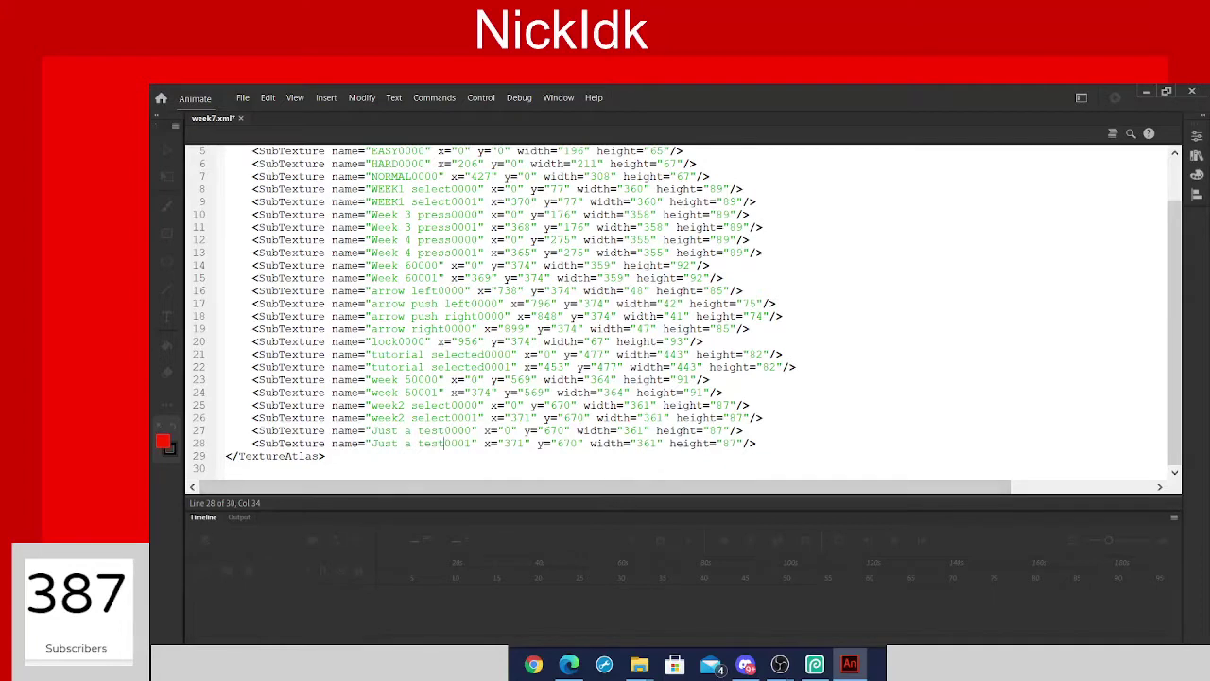
{"action": "triple_click", "coordinate": [563, 443]}
{"action": "left_click", "coordinate": [562, 443]}
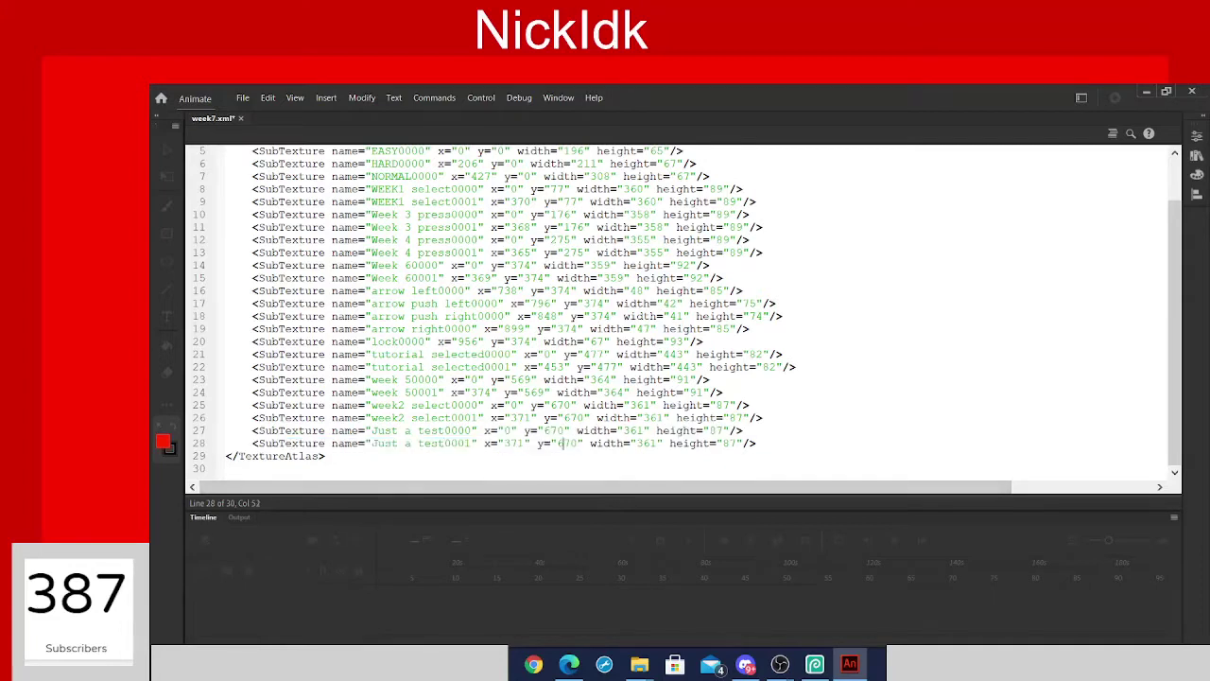
Switch to Photopea and measure the white WEEK T title diagonally from corner to corner with the Ruler tool.
{"action": "left_click", "coordinate": [814, 665]}
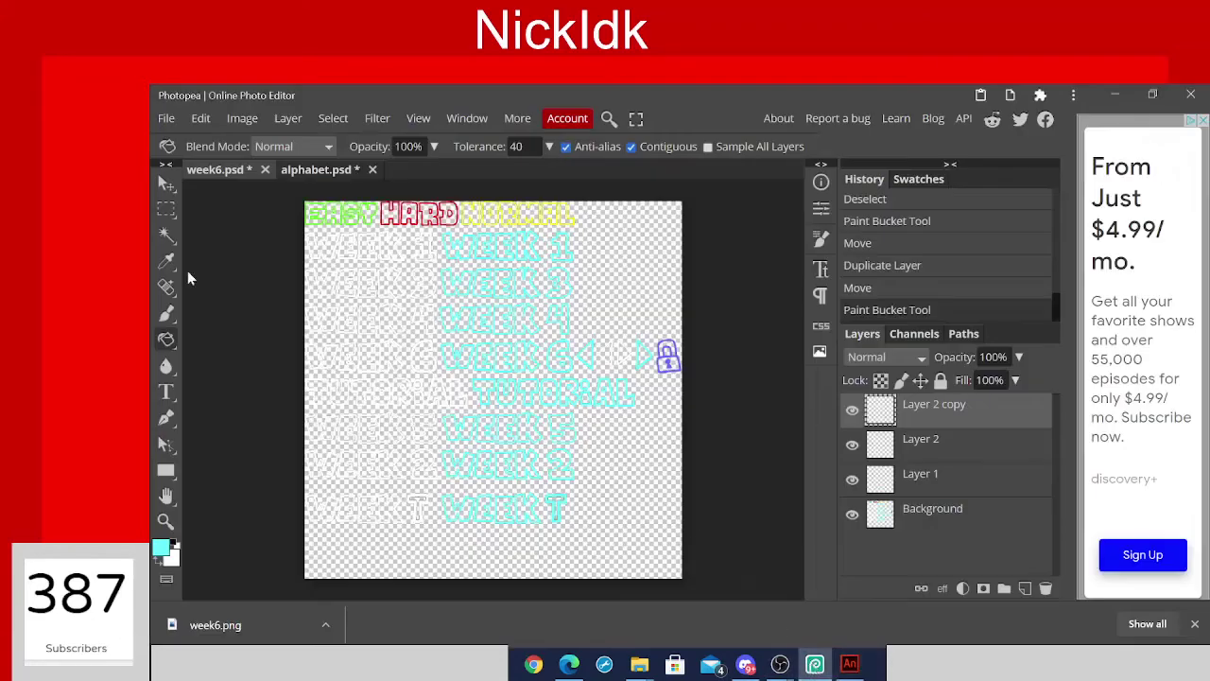
{"action": "right_click", "coordinate": [166, 342]}
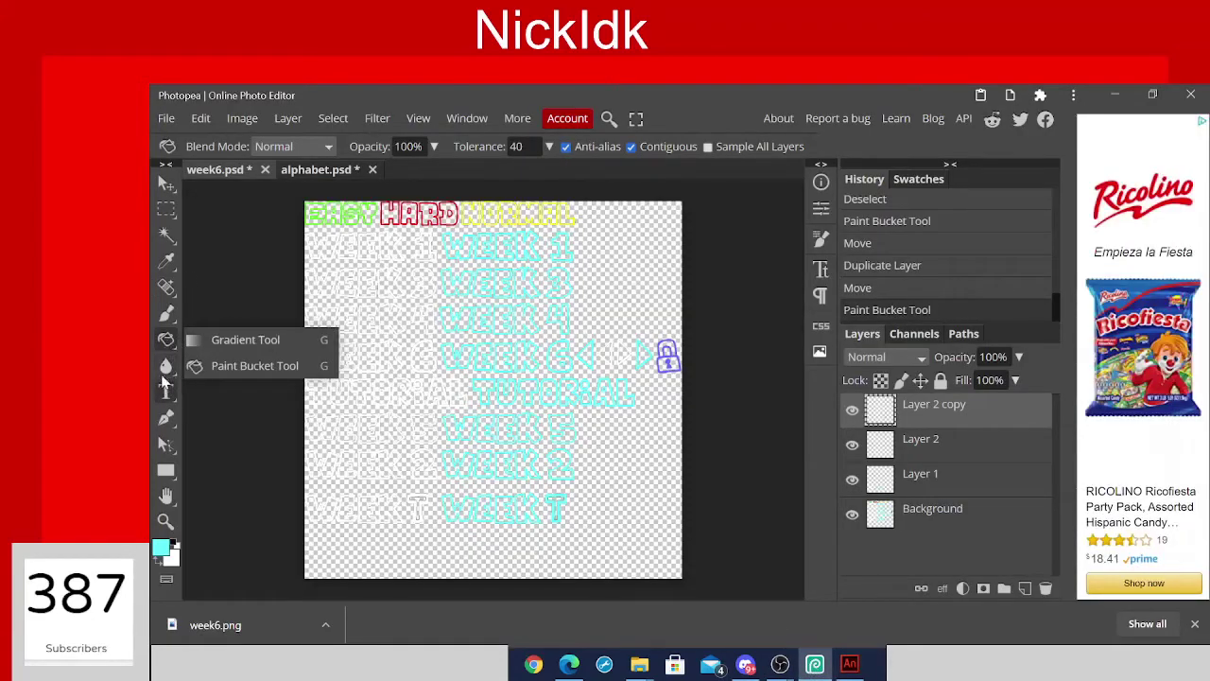
{"action": "right_click", "coordinate": [166, 286]}
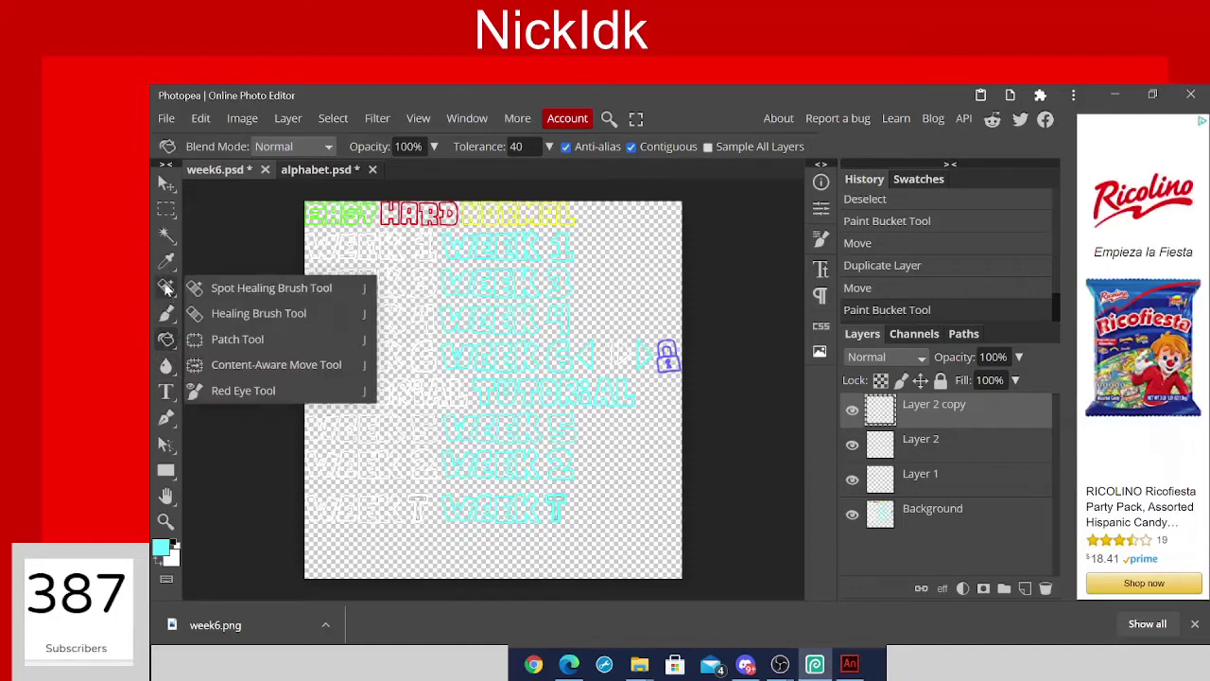
{"action": "right_click", "coordinate": [159, 262]}
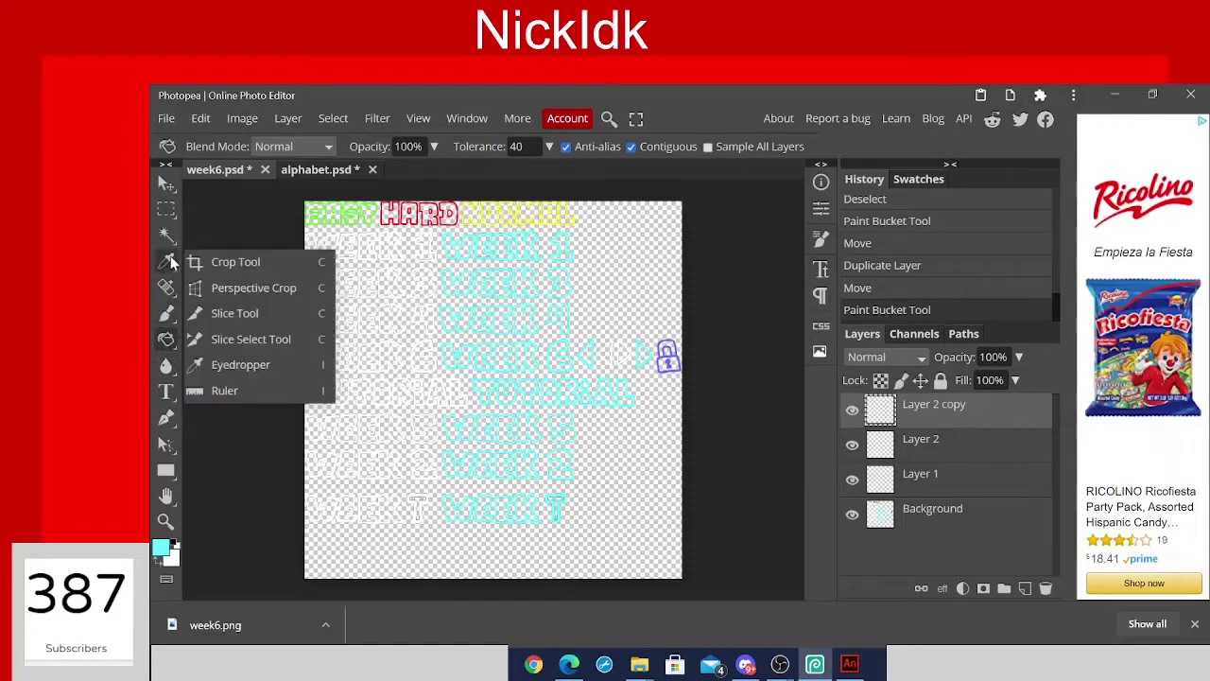
{"action": "left_click", "coordinate": [225, 391]}
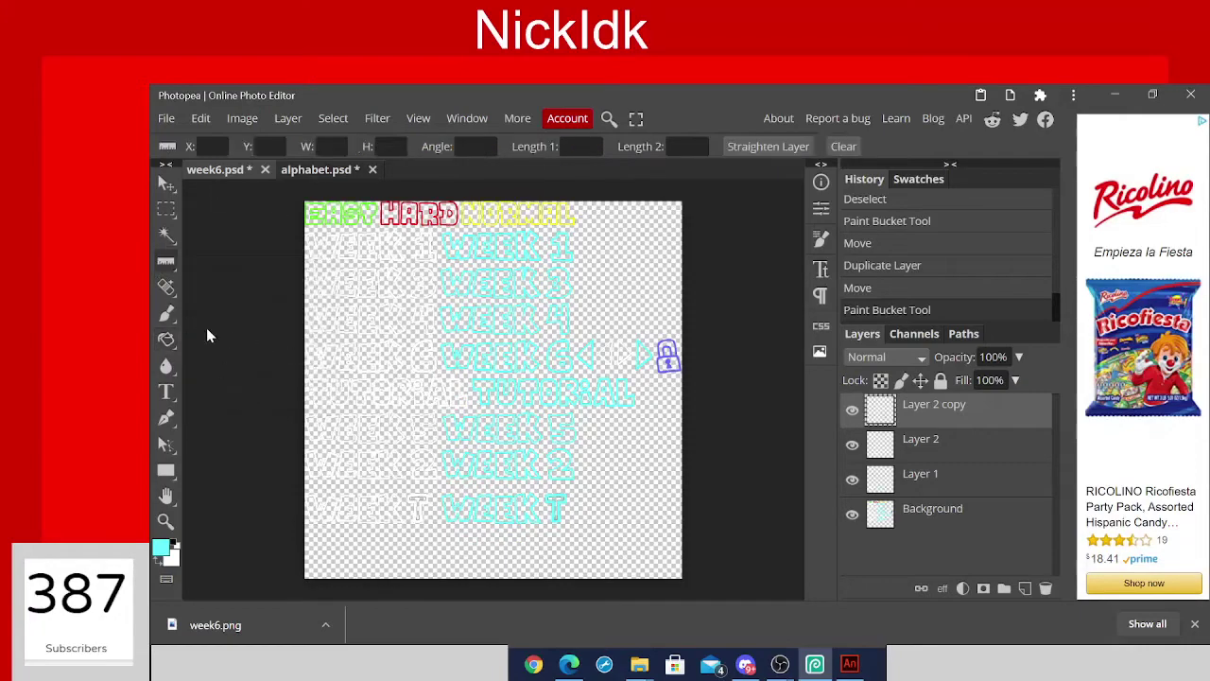
{"action": "scroll", "coordinate": [208, 336], "scroll_direction": "up", "scroll_amount": 2}
{"action": "scroll", "coordinate": [208, 335], "scroll_direction": "down", "scroll_amount": 3}
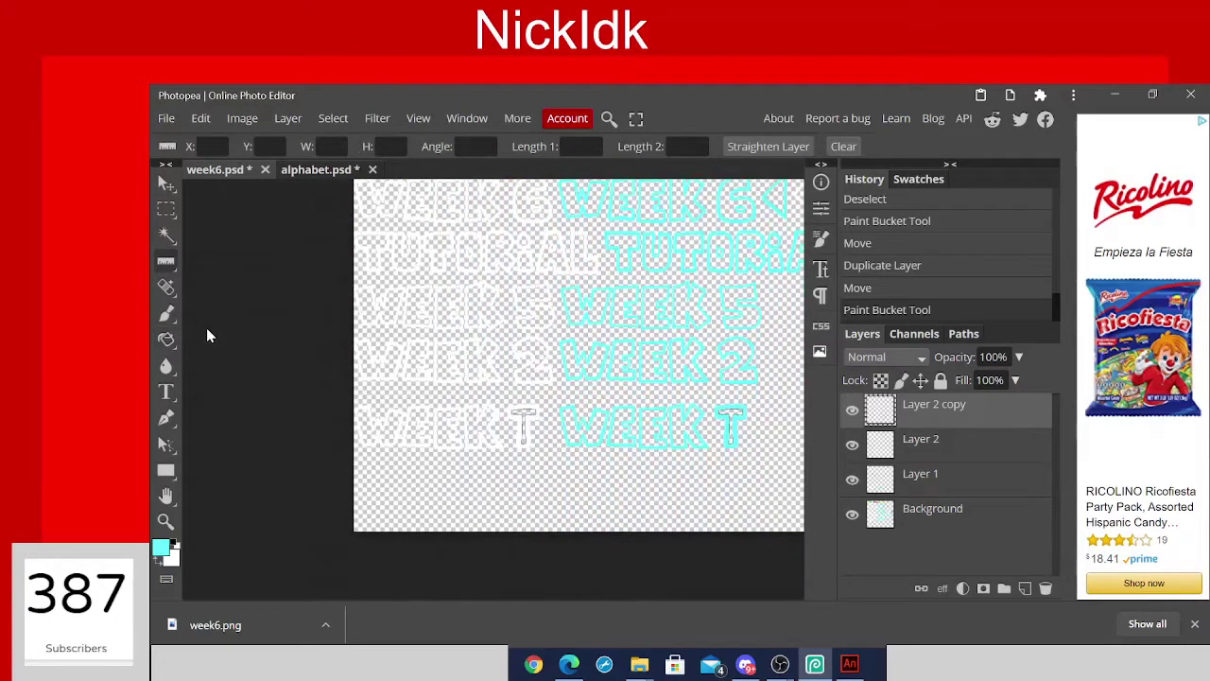
{"action": "scroll", "coordinate": [208, 336], "scroll_direction": "up", "scroll_amount": 3}
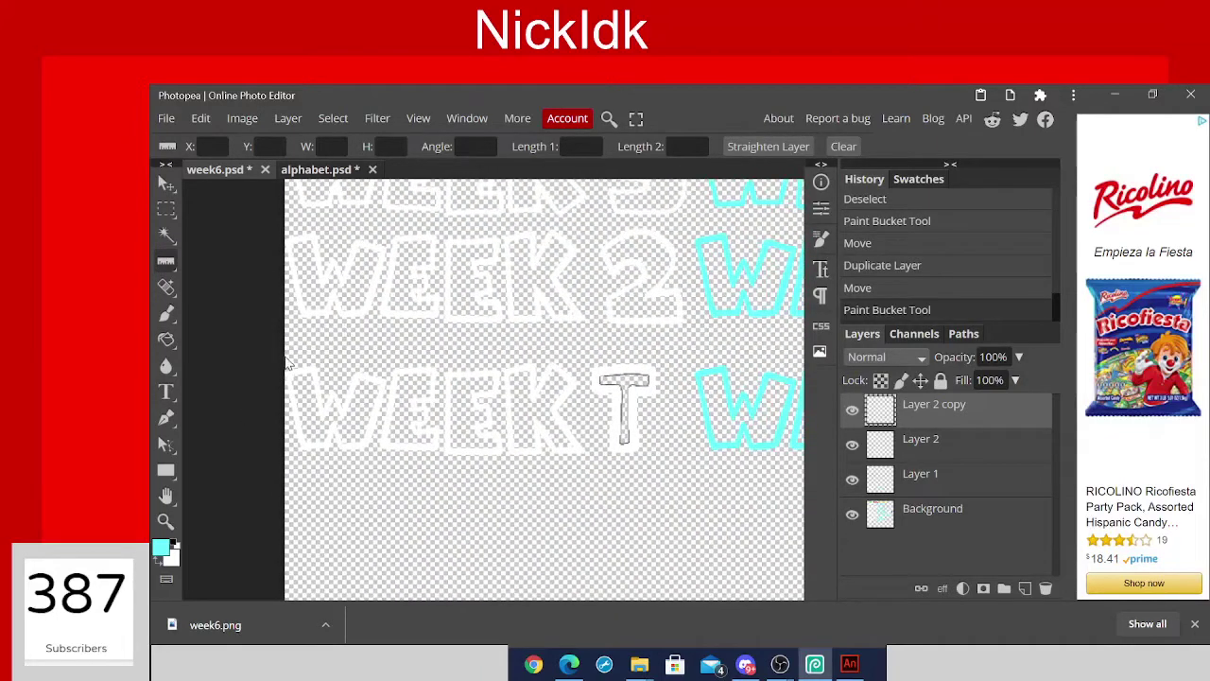
{"action": "left_click_drag", "start_coordinate": [283, 356], "coordinate": [675, 472]}
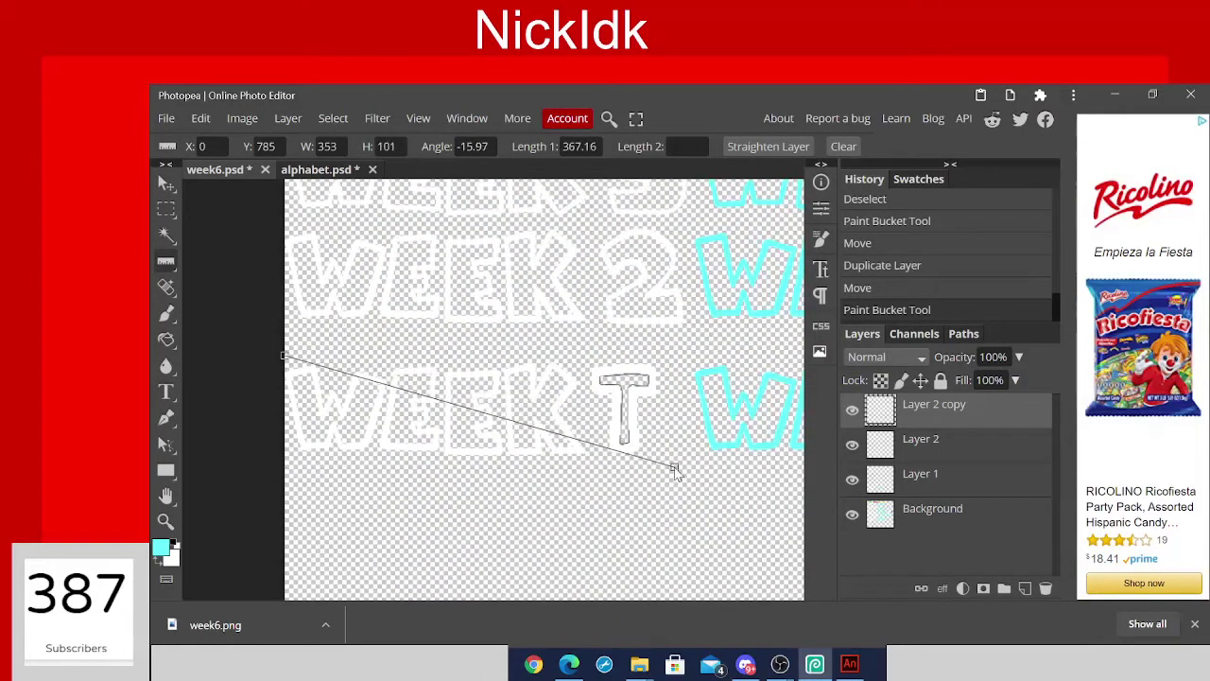
{"action": "left_click_drag", "start_coordinate": [285, 356], "coordinate": [285, 351]}
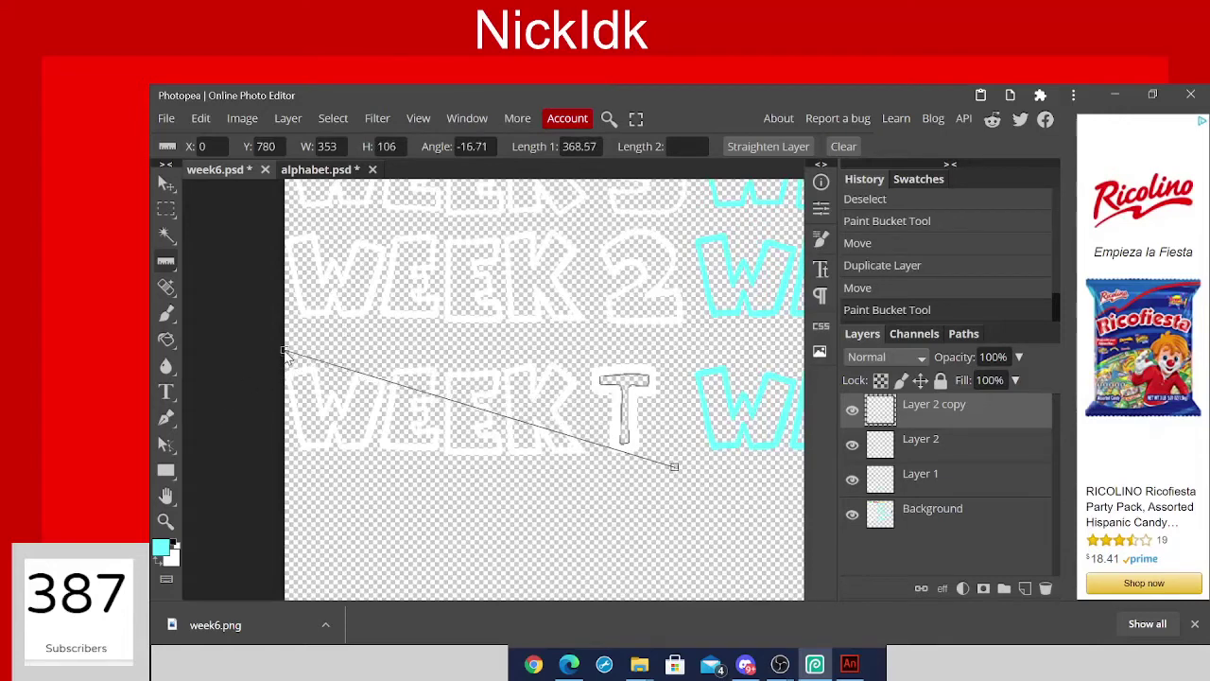
{"action": "left_click_drag", "start_coordinate": [675, 467], "coordinate": [669, 467]}
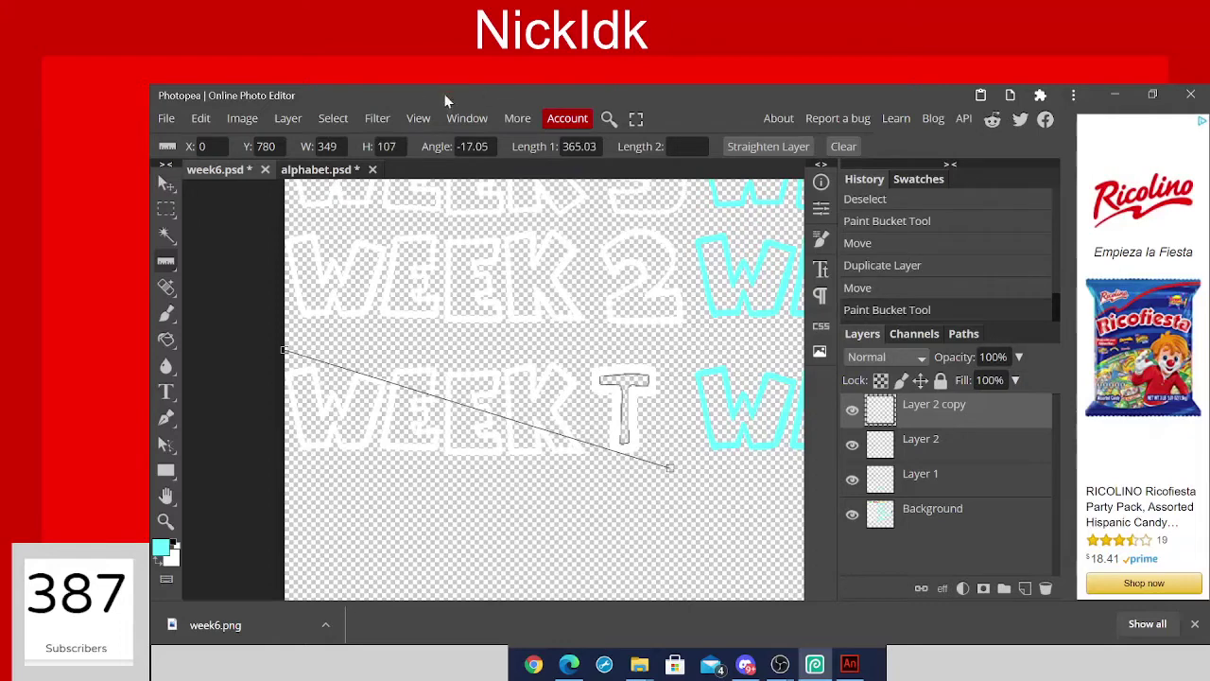
Copy the ruler's height and width into the Just a test0000 line in Adobe Animate, setting height to 107 and width to 349.
{"action": "key", "text": "Tab"}
{"action": "key", "text": "ctrl+c"}
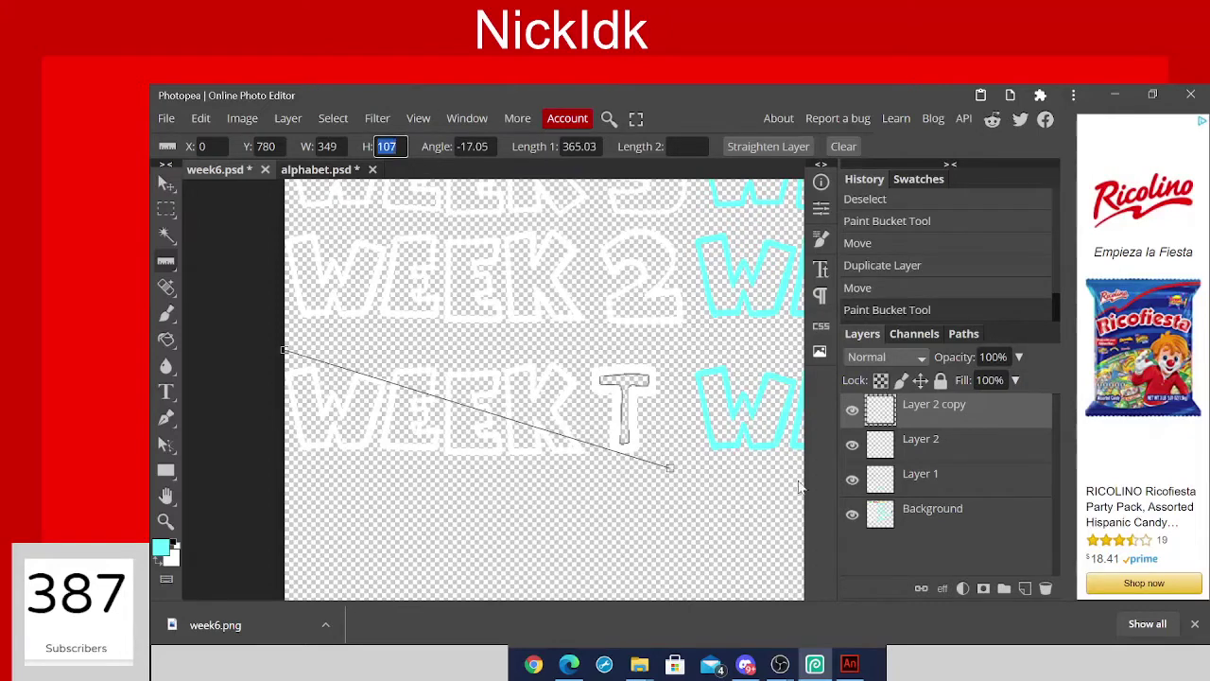
{"action": "left_click", "coordinate": [850, 663]}
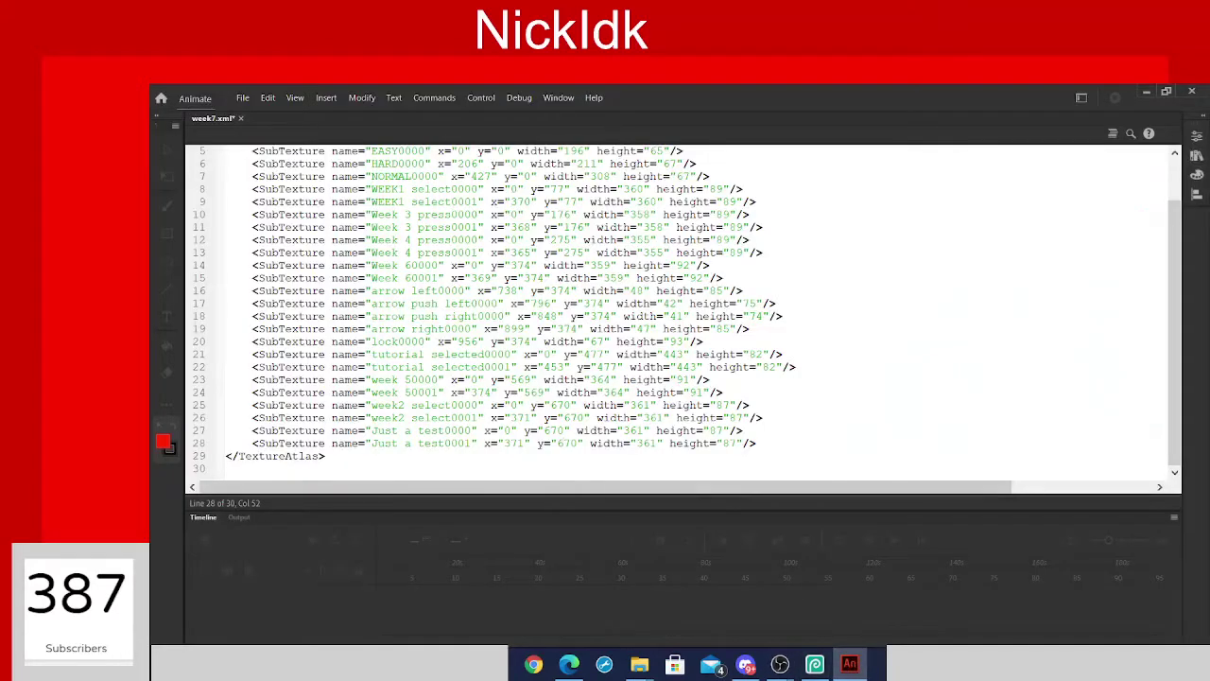
{"action": "double_click", "coordinate": [723, 430]}
{"action": "key", "text": "ctrl+v"}
{"action": "left_click", "coordinate": [814, 664]}
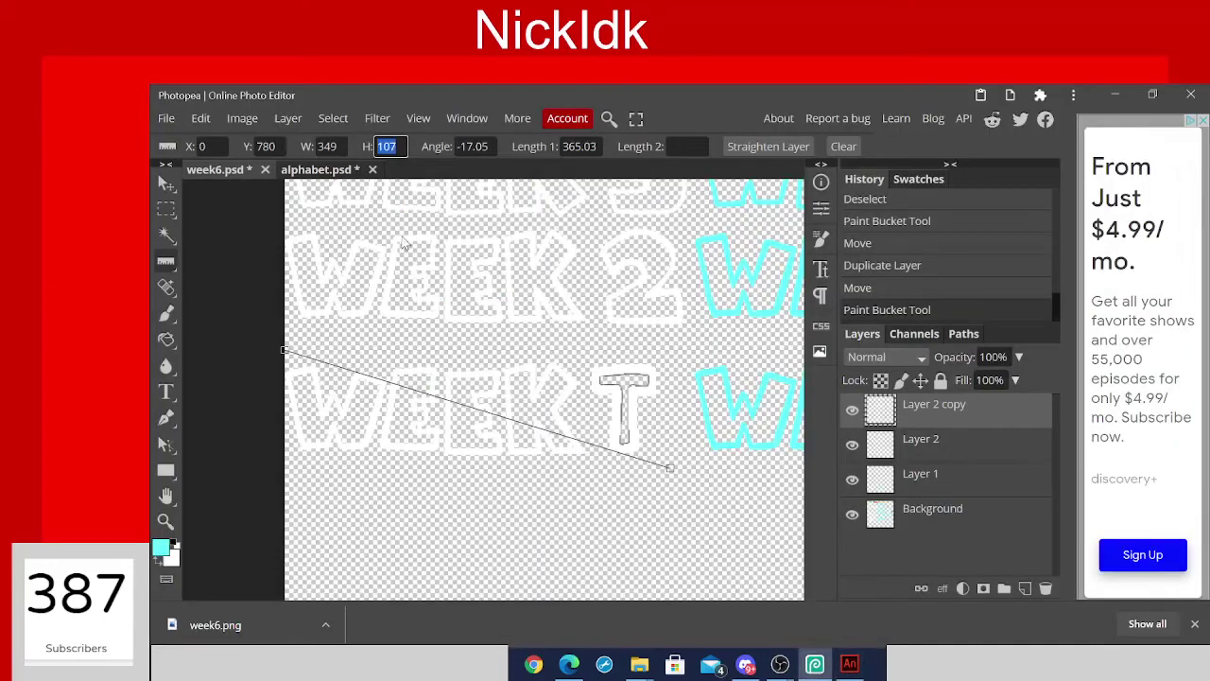
{"action": "key", "text": "shift+Tab"}
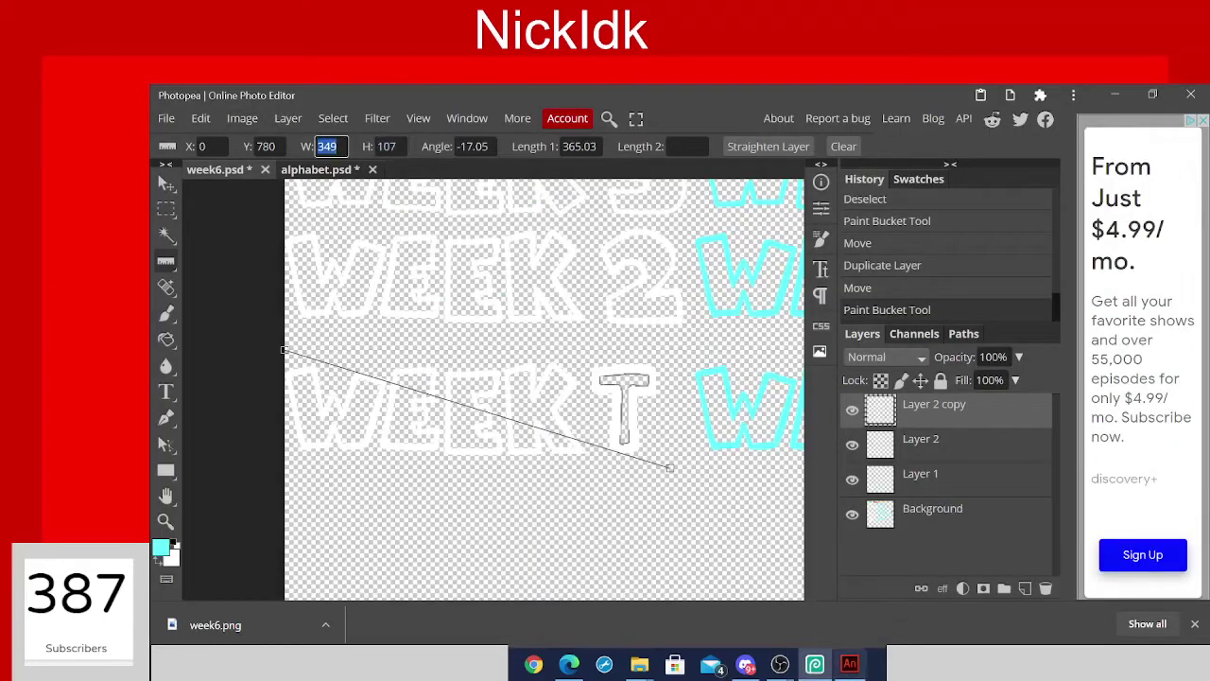
{"action": "left_click", "coordinate": [849, 664]}
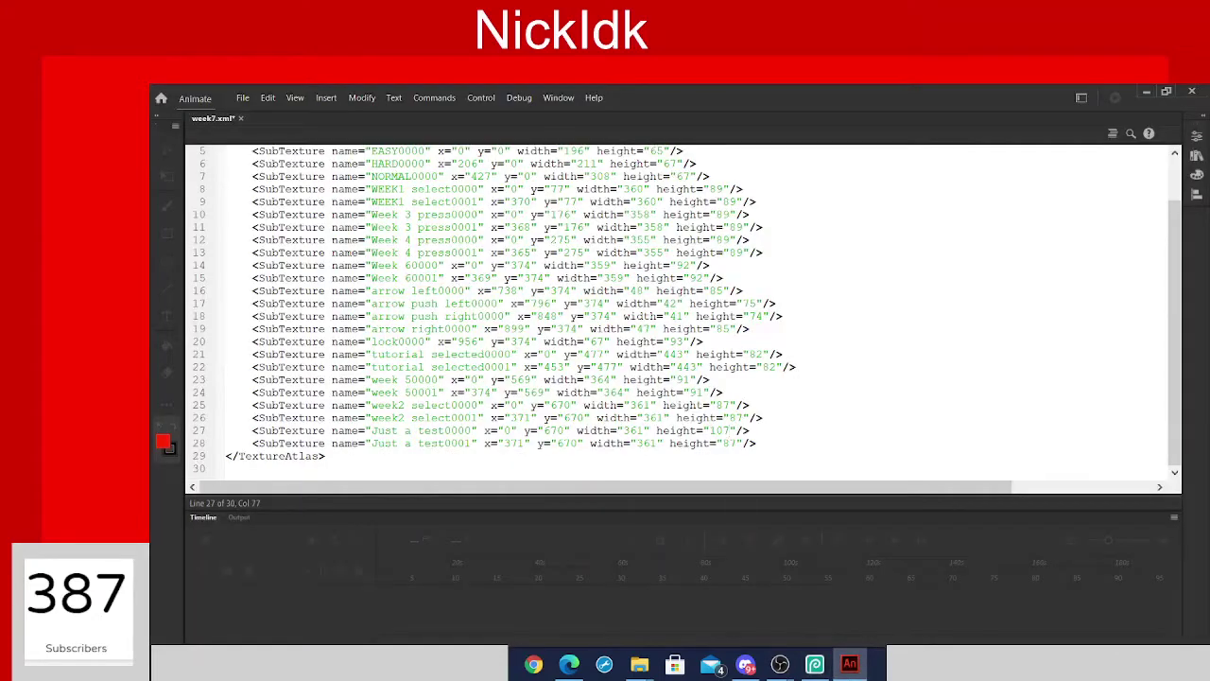
{"action": "left_click_drag", "start_coordinate": [636, 430], "coordinate": [645, 430]}
Copy the ruler's Y value from Photopea into the Just a test0000 line in Adobe Animate, setting y to 780.
{"action": "left_click", "coordinate": [814, 664]}
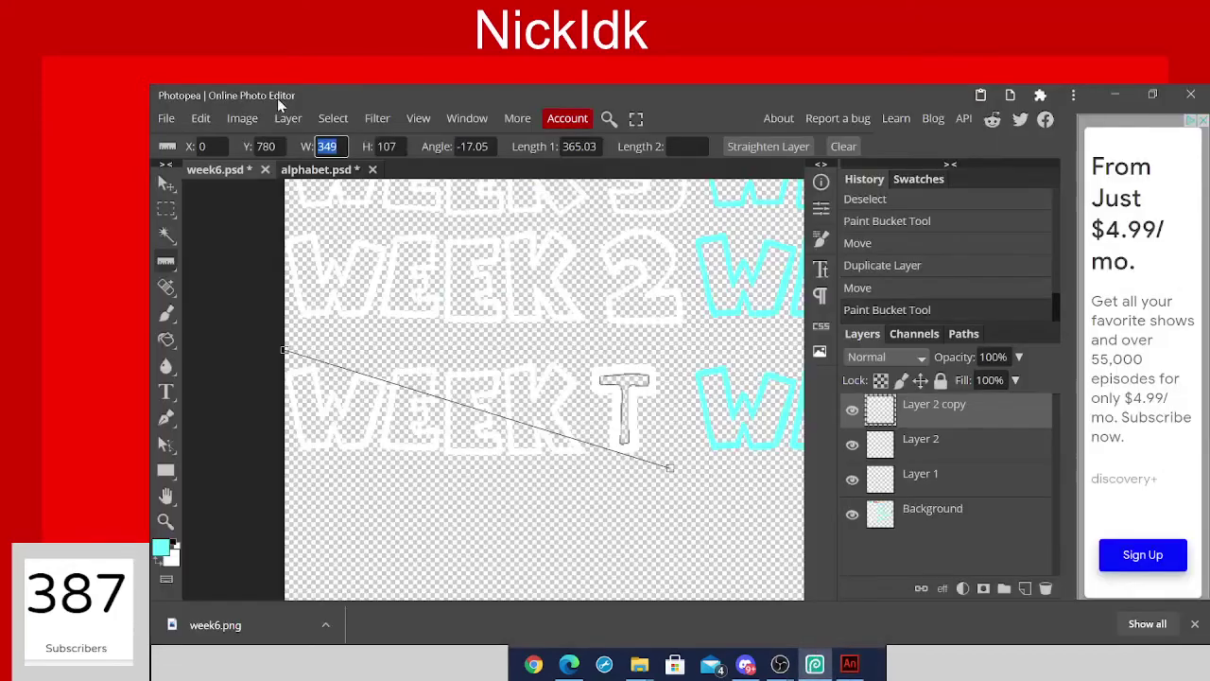
{"action": "left_click", "coordinate": [281, 146]}
{"action": "key", "text": "ctrl+c"}
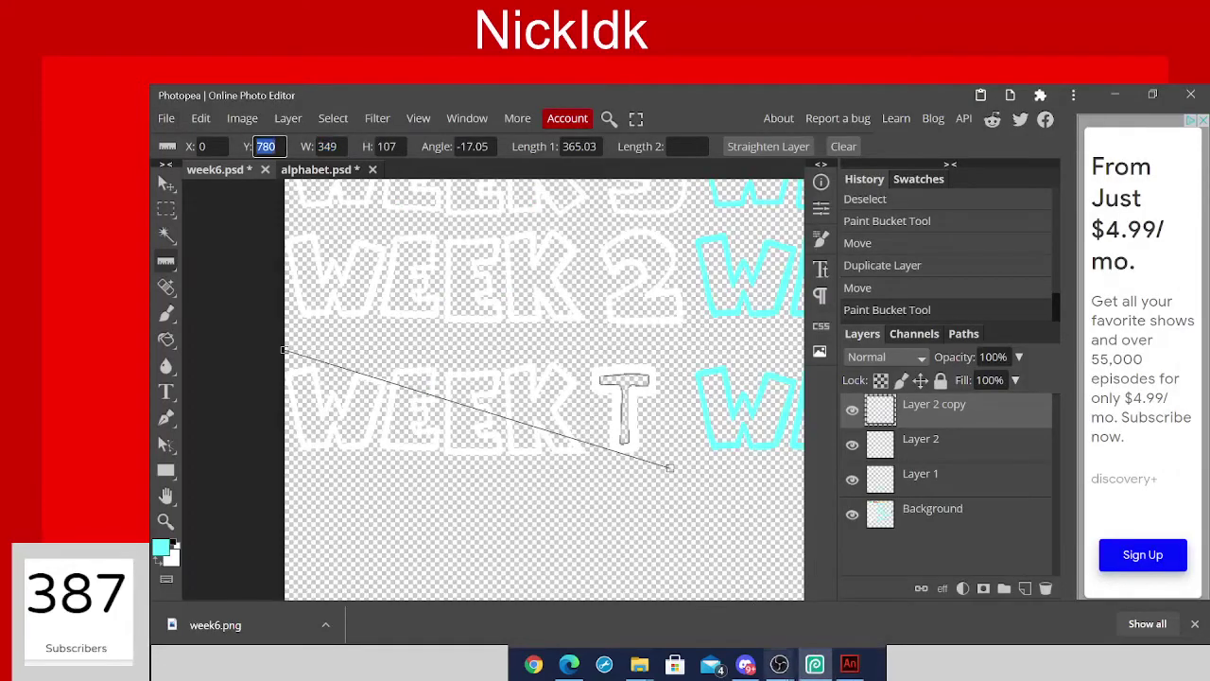
{"action": "left_click", "coordinate": [848, 665]}
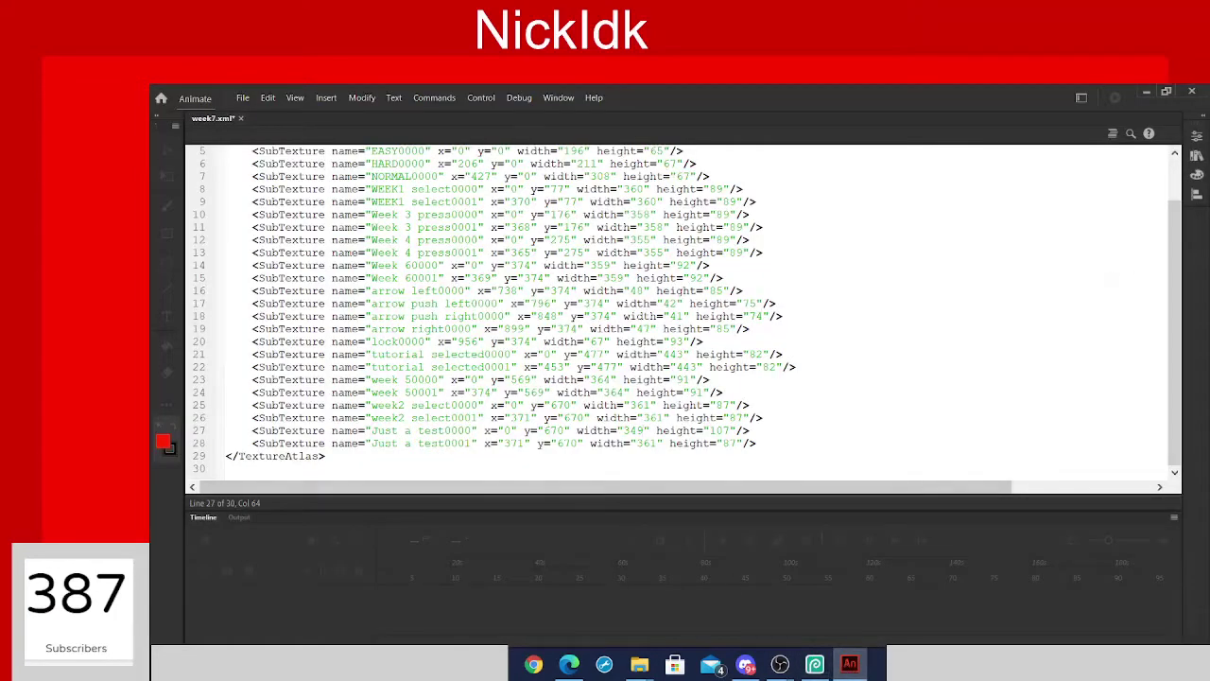
{"action": "double_click", "coordinate": [554, 430]}
{"action": "key", "text": "ctrl+v"}
{"action": "double_click", "coordinate": [507, 430]}
Switch to Photopea, move the ruler onto the cyan WEEK T title and adjust its end point to measure the title.
{"action": "left_click", "coordinate": [815, 664]}
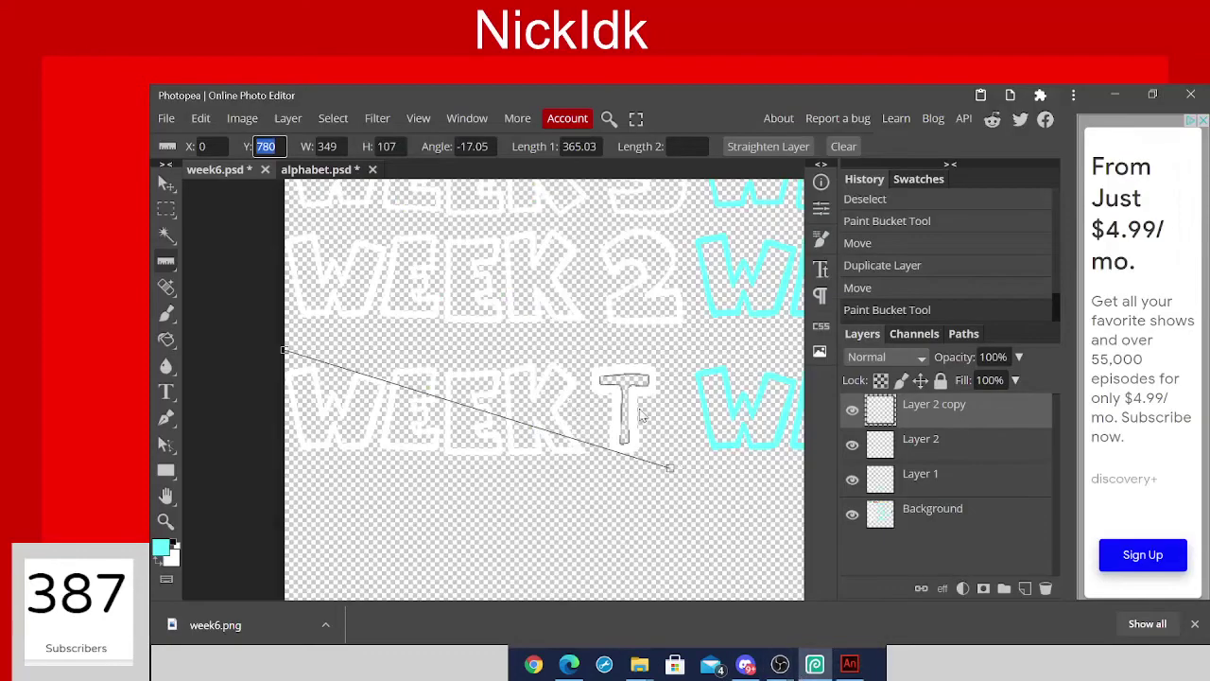
{"action": "scroll", "coordinate": [639, 413], "scroll_direction": "right", "scroll_amount": 5}
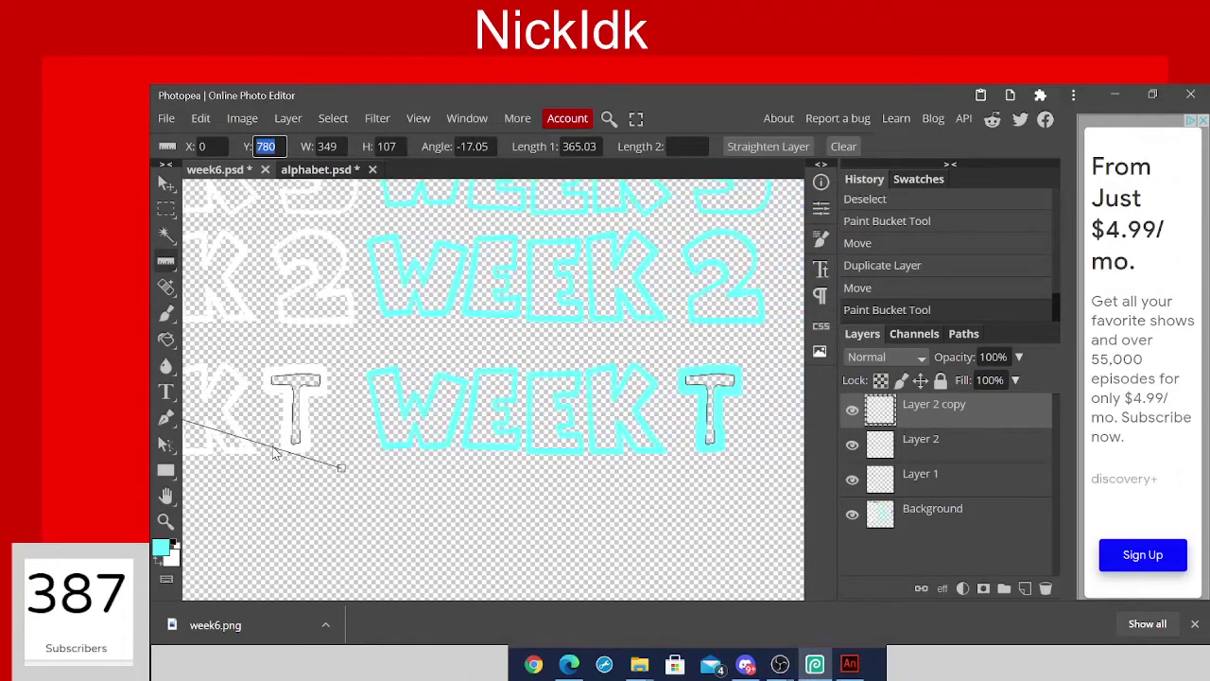
{"action": "left_click_drag", "start_coordinate": [273, 453], "coordinate": [675, 458]}
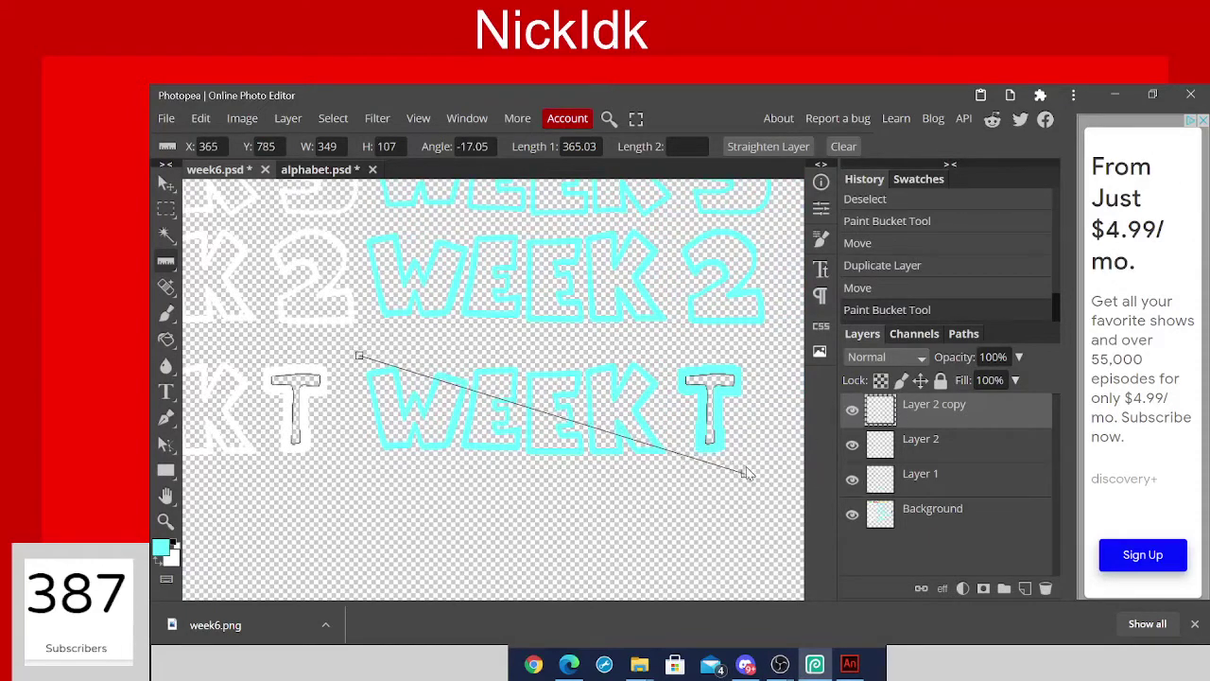
{"action": "left_click_drag", "start_coordinate": [745, 470], "coordinate": [746, 464]}
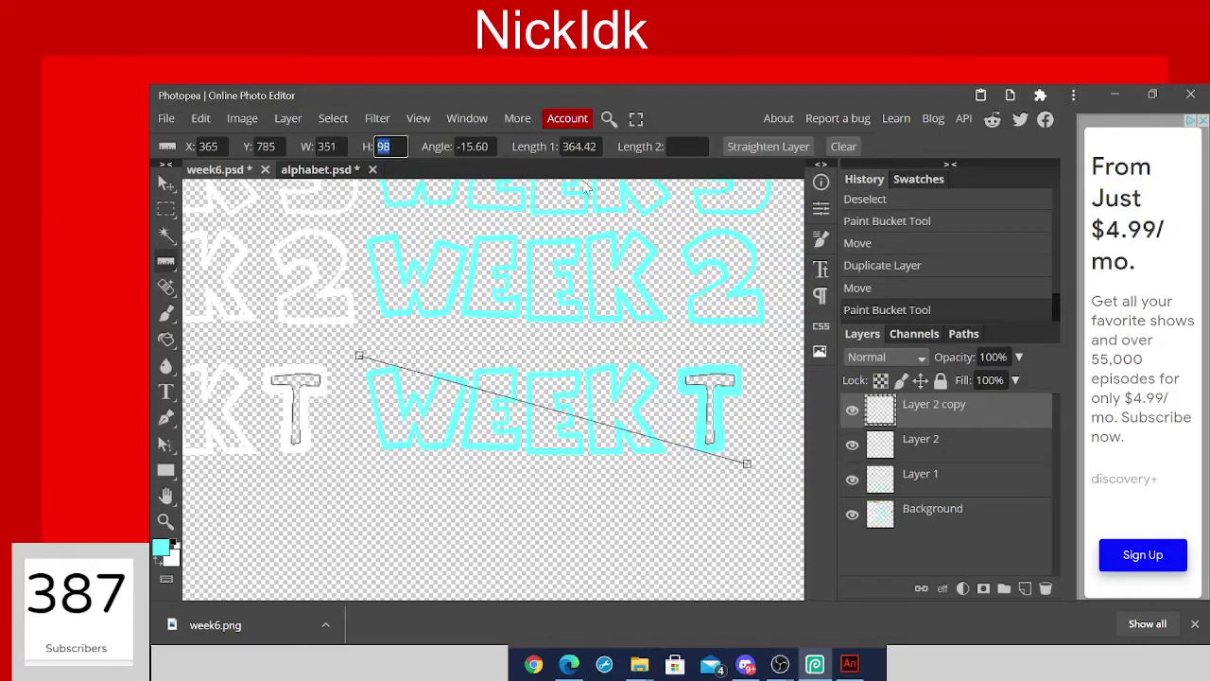
Copy the ruler's height and width into the Just a test0001 line in Adobe Animate, setting height to 98 and width to 351.
{"action": "left_click", "coordinate": [848, 666]}
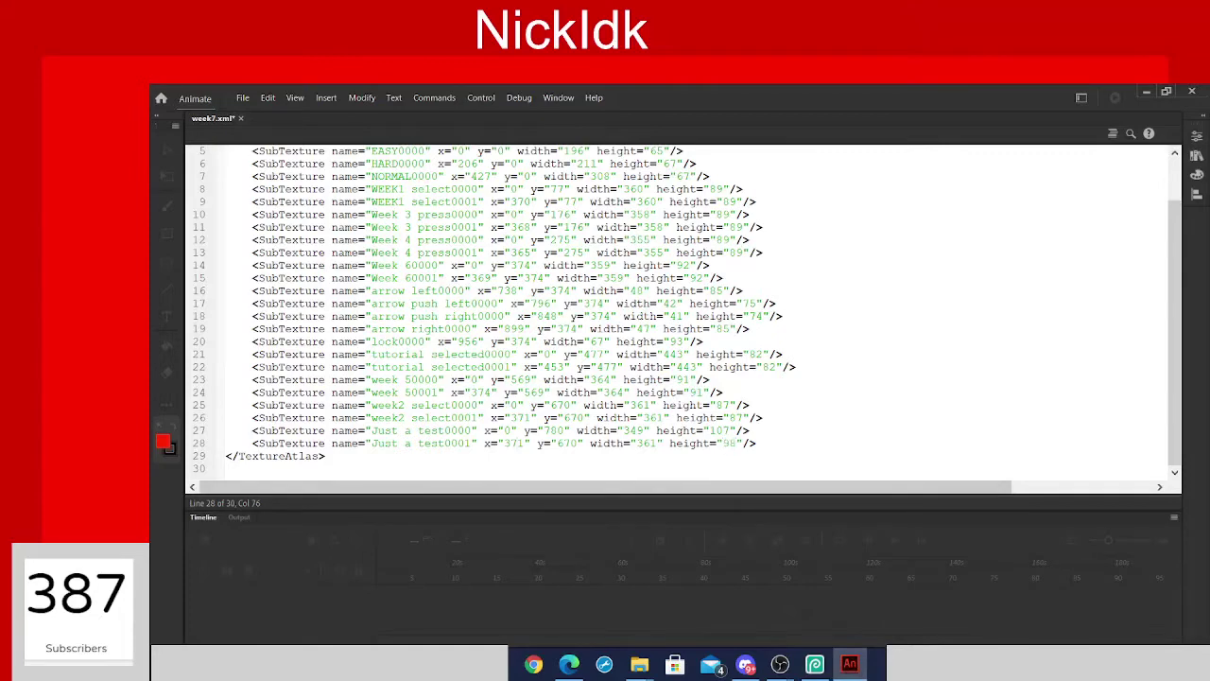
{"action": "left_click", "coordinate": [815, 664]}
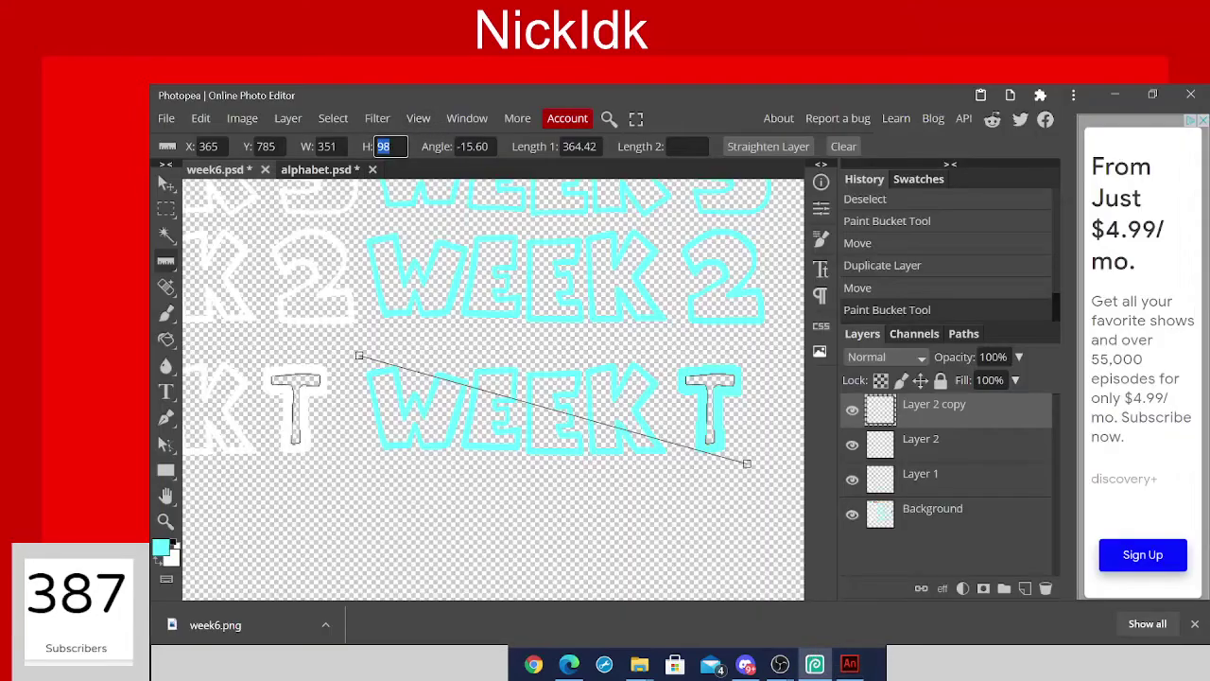
{"action": "key", "text": "shift+Tab"}
{"action": "left_click", "coordinate": [855, 666]}
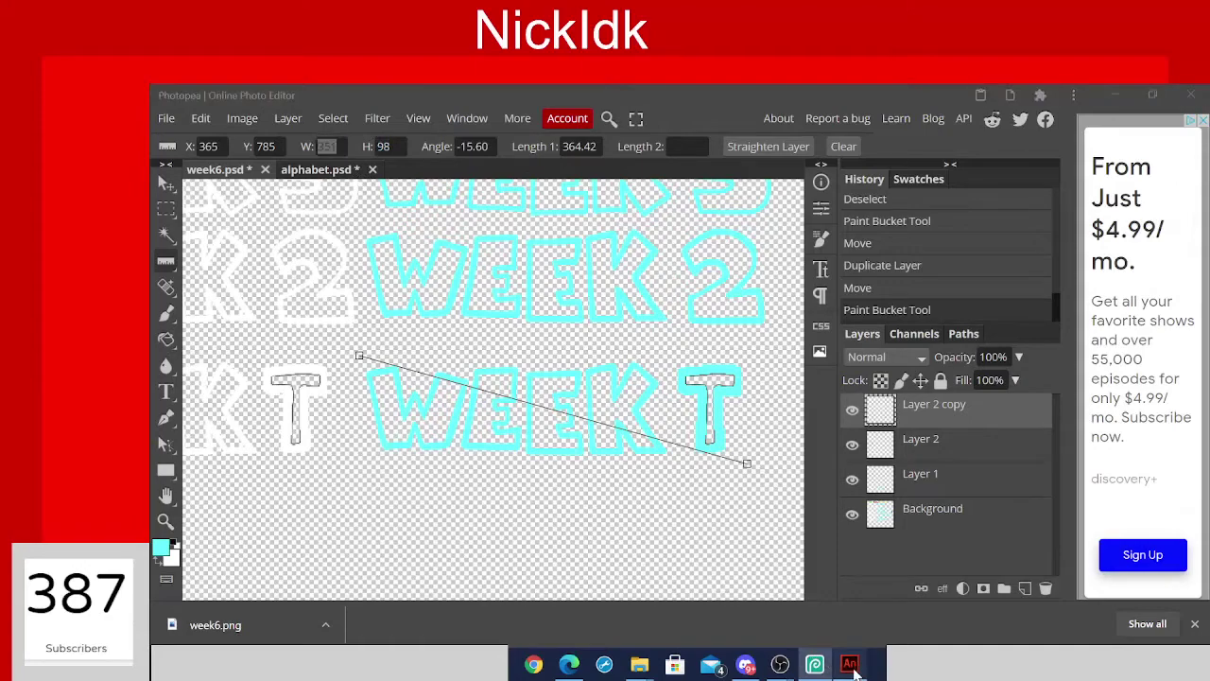
{"action": "double_click", "coordinate": [647, 443]}
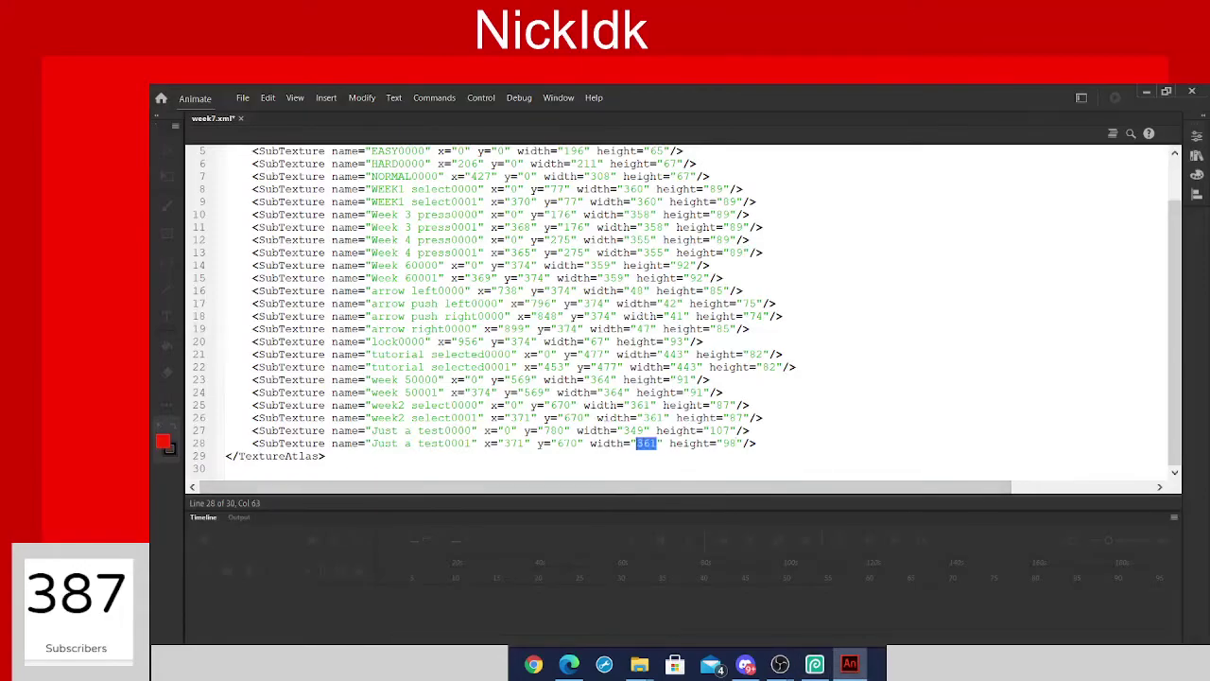
{"action": "type", "text": "351"}
Copy the ruler's Y and X values from Photopea into the Just a test0001 line in Adobe Animate, setting y to 785 and x to 365.
{"action": "left_click", "coordinate": [815, 665]}
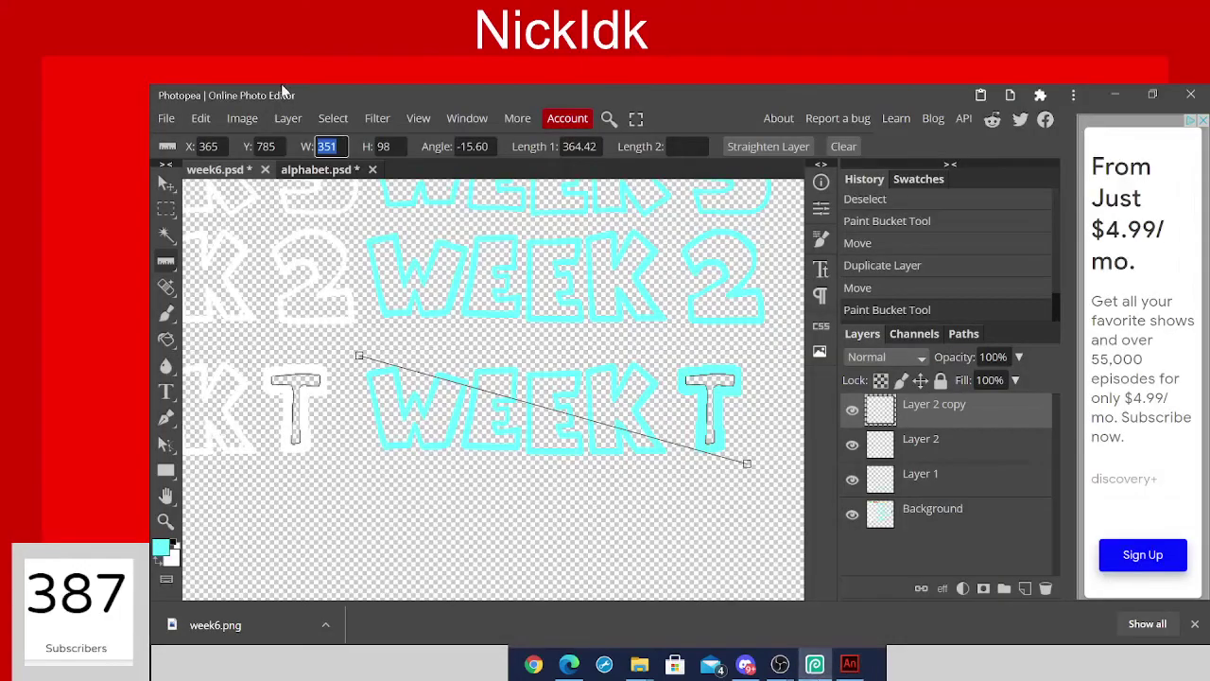
{"action": "key", "text": "shift+Tab"}
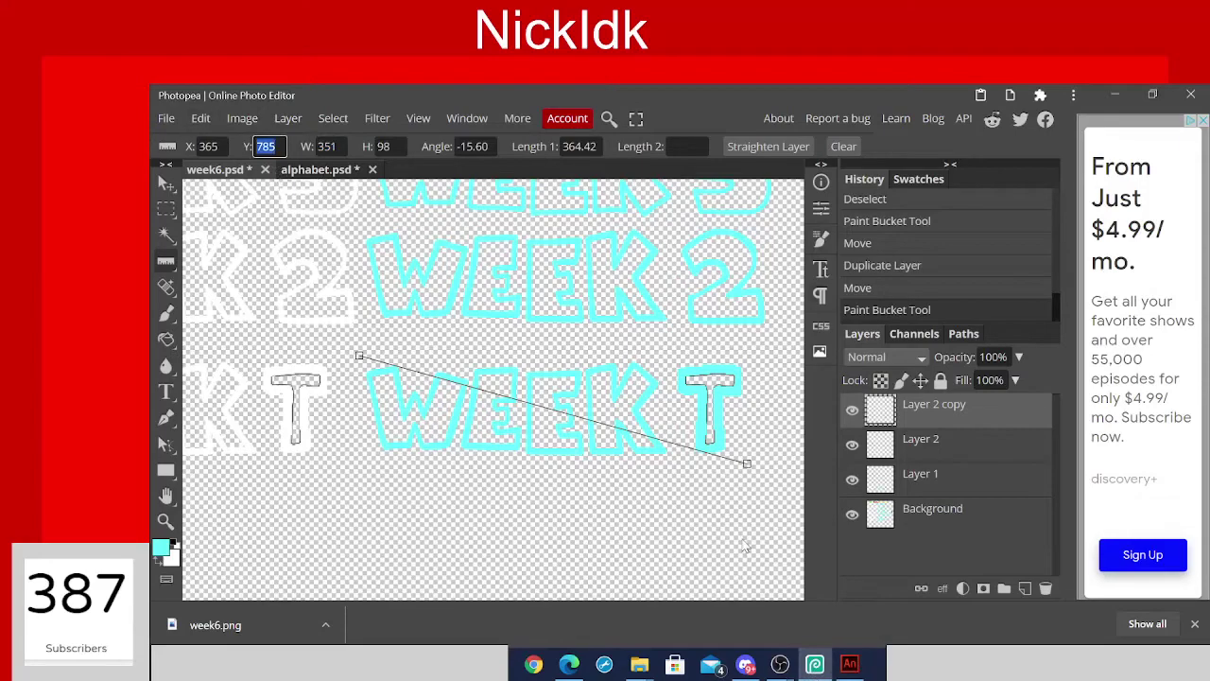
{"action": "left_click", "coordinate": [850, 665]}
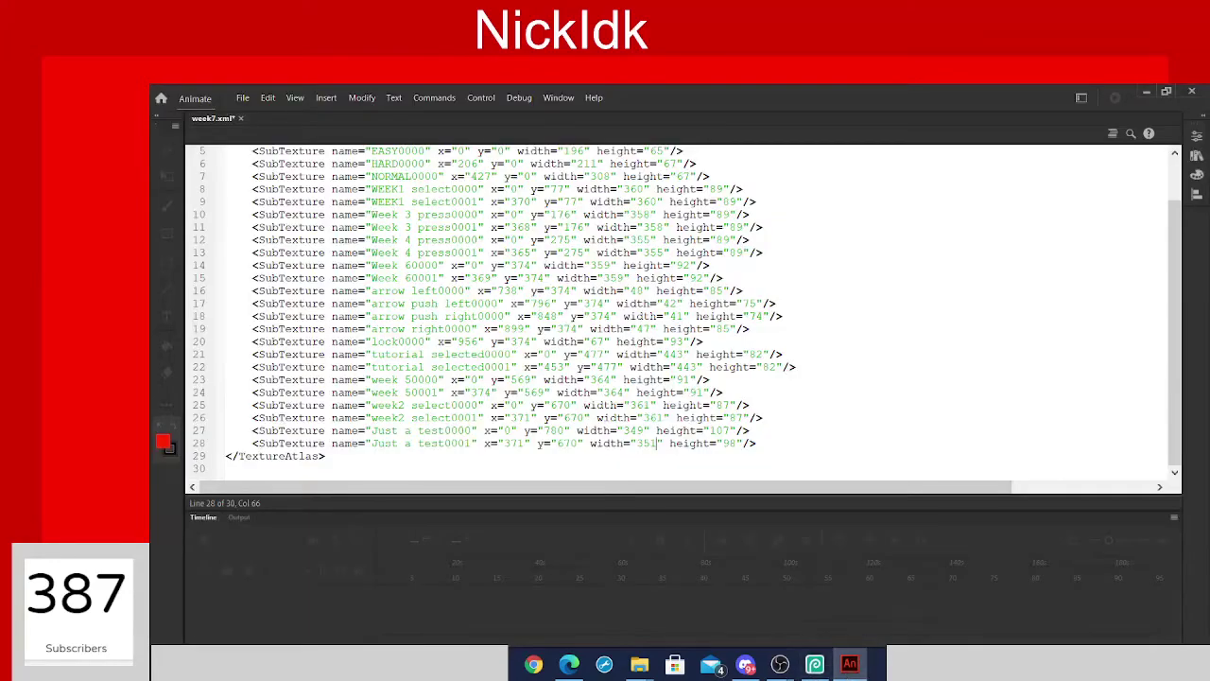
{"action": "double_click", "coordinate": [566, 442]}
{"action": "left_click", "coordinate": [814, 666]}
{"action": "left_click", "coordinate": [208, 145]}
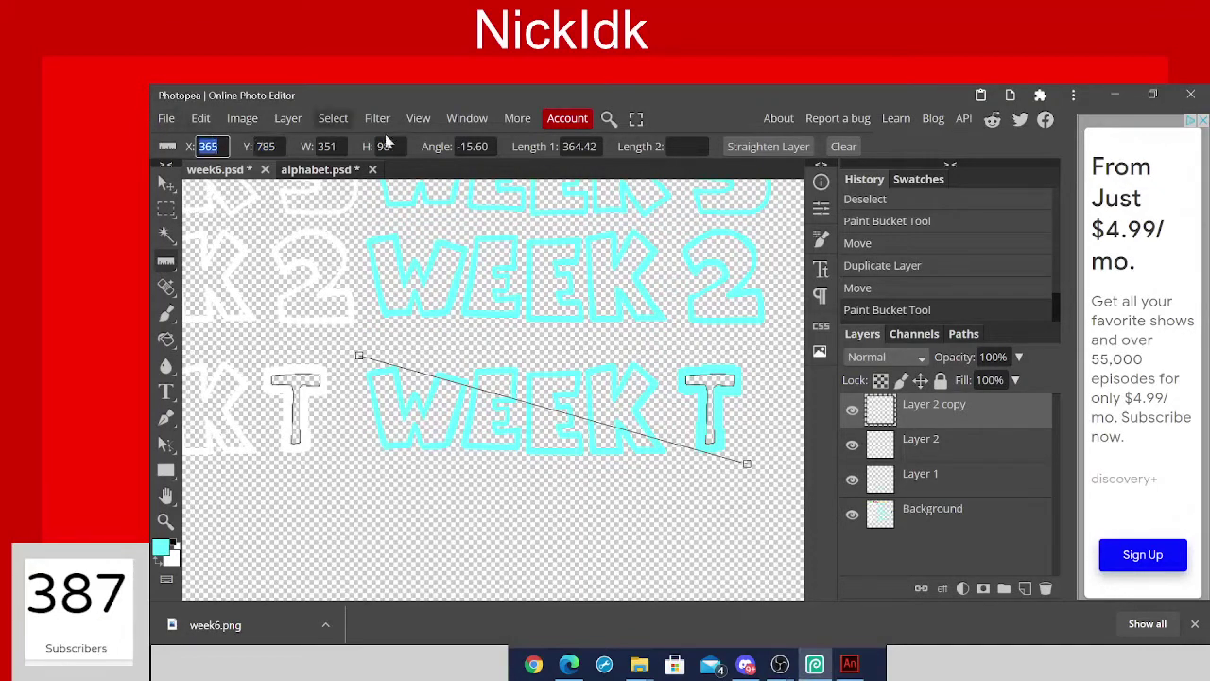
{"action": "left_click", "coordinate": [849, 665]}
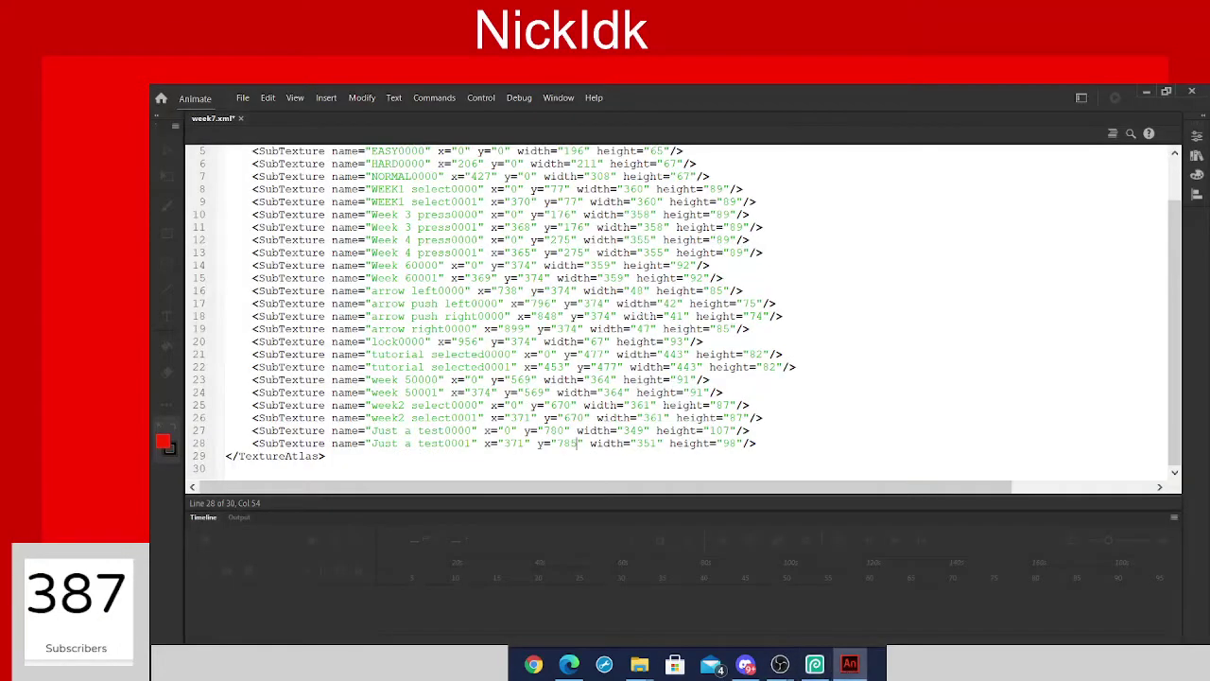
{"action": "double_click", "coordinate": [514, 442]}
{"action": "type", "text": "365"}
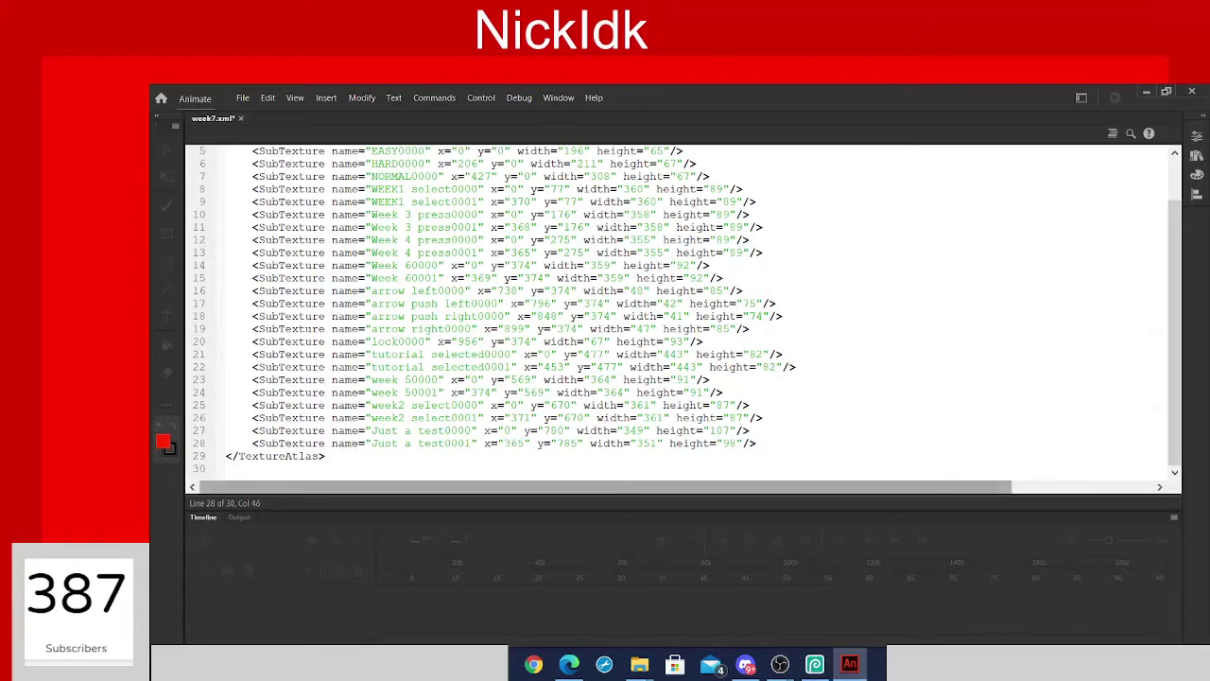
Save the edited week7.xml file.
{"action": "left_click_drag", "start_coordinate": [331, 455], "coordinate": [238, 216]}
{"action": "left_click", "coordinate": [511, 267]}
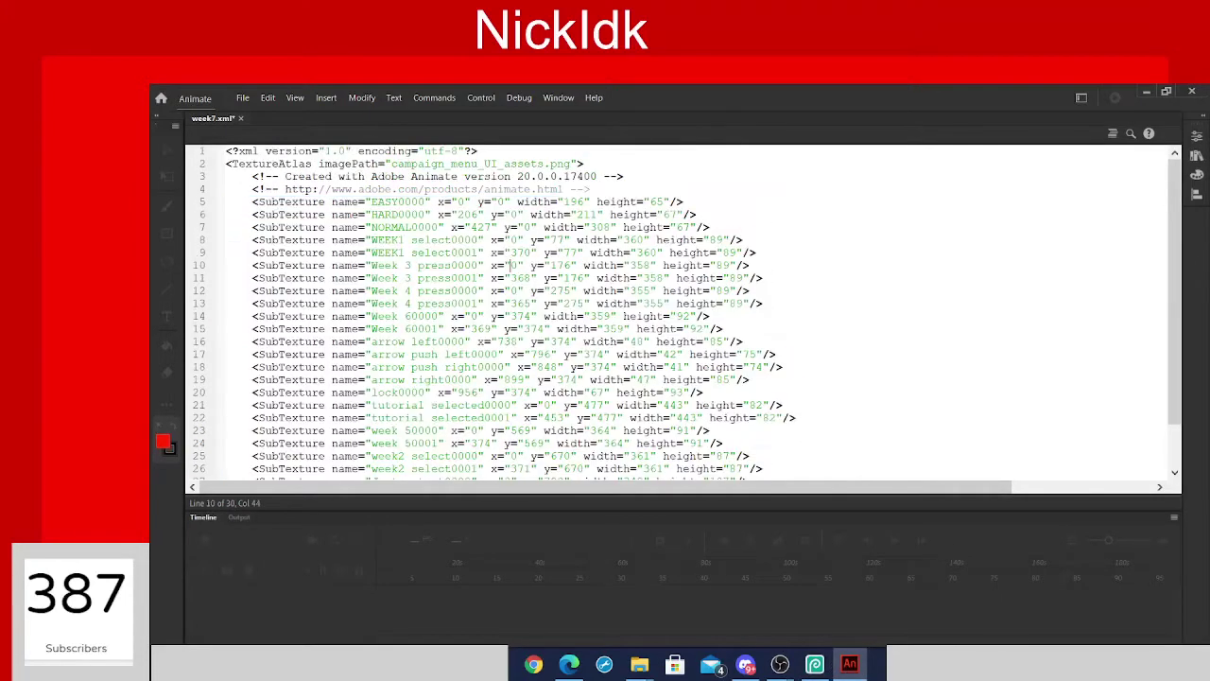
{"action": "left_click", "coordinate": [243, 97]}
{"action": "left_click", "coordinate": [269, 234]}
Switch to the mod's bin folder in File Explorer and open storySonglist from assets/data.
{"action": "mouse_move", "coordinate": [639, 664]}
{"action": "left_click", "coordinate": [623, 614]}
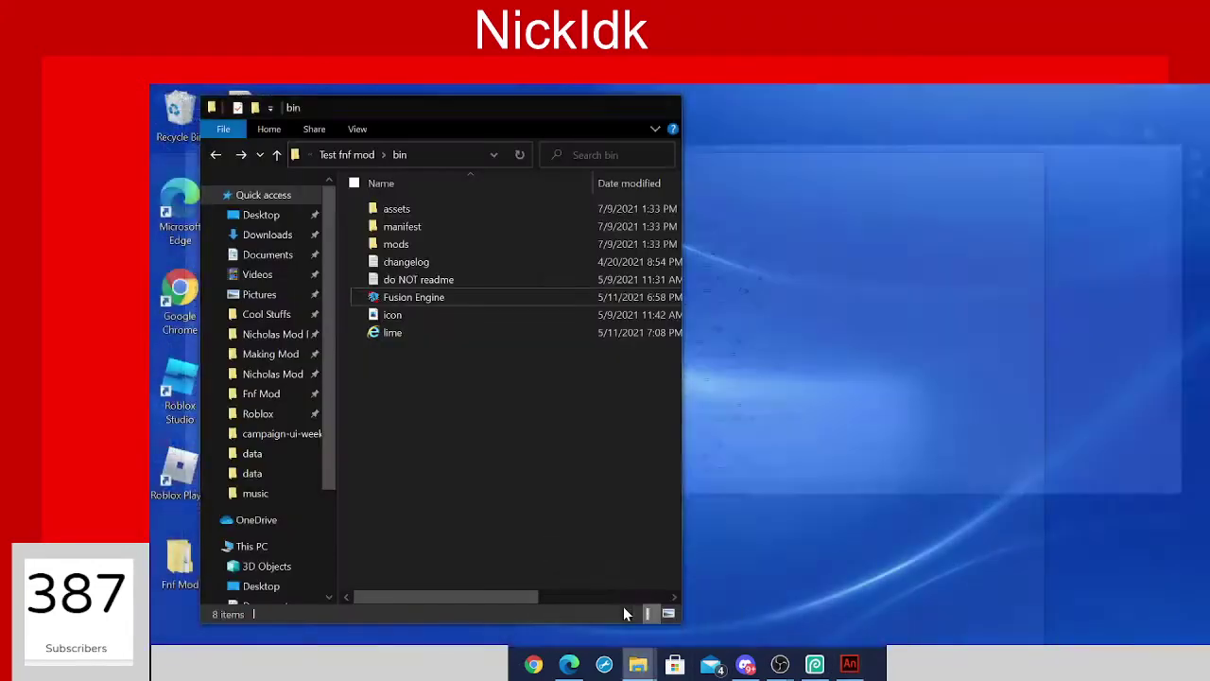
{"action": "double_click", "coordinate": [427, 218]}
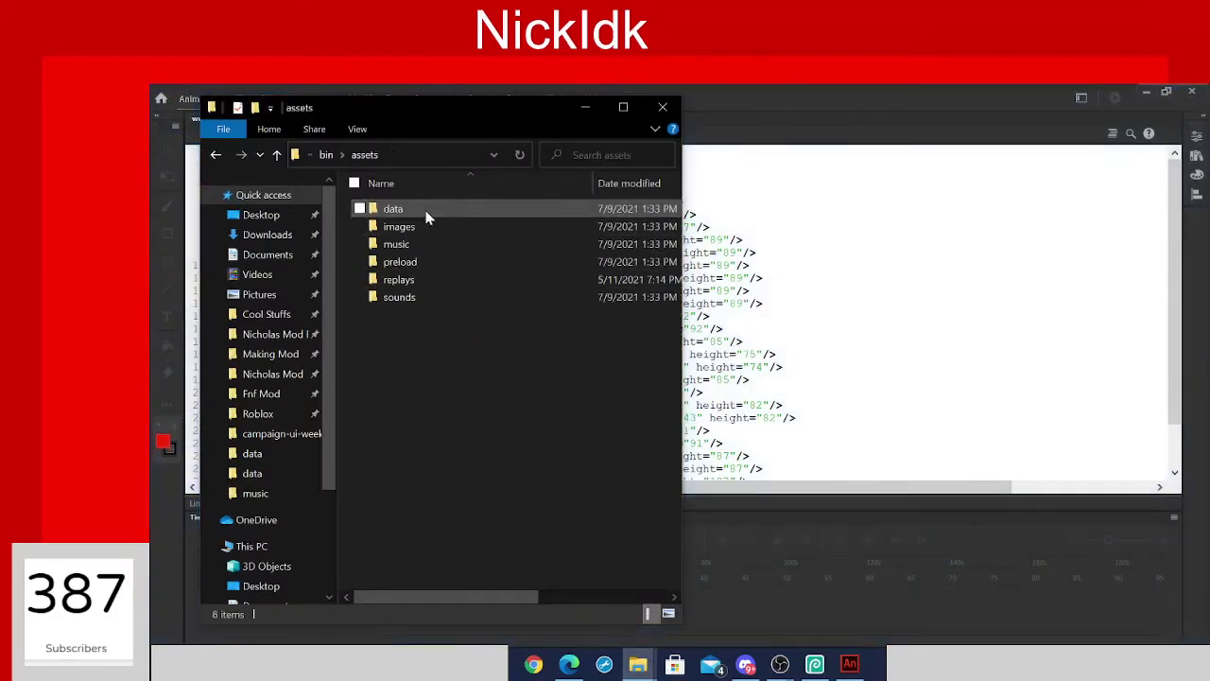
{"action": "double_click", "coordinate": [426, 218]}
{"action": "scroll", "coordinate": [427, 216], "scroll_direction": "down", "scroll_amount": 5}
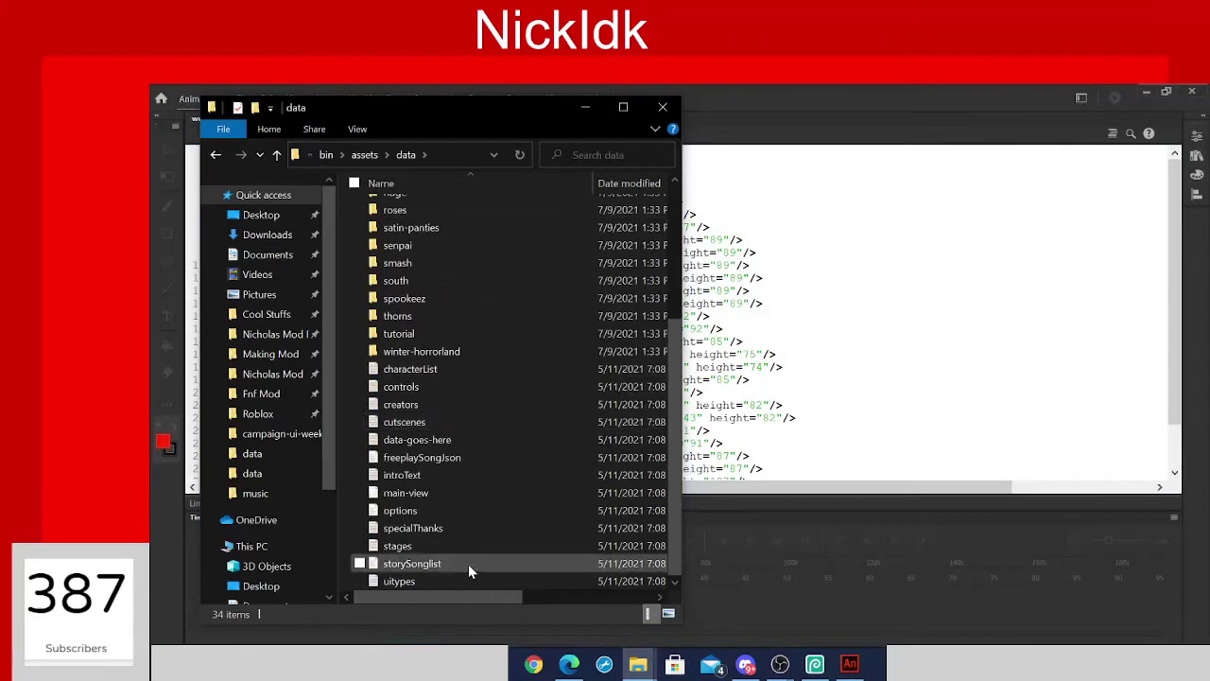
{"action": "double_click", "coordinate": [468, 564]}
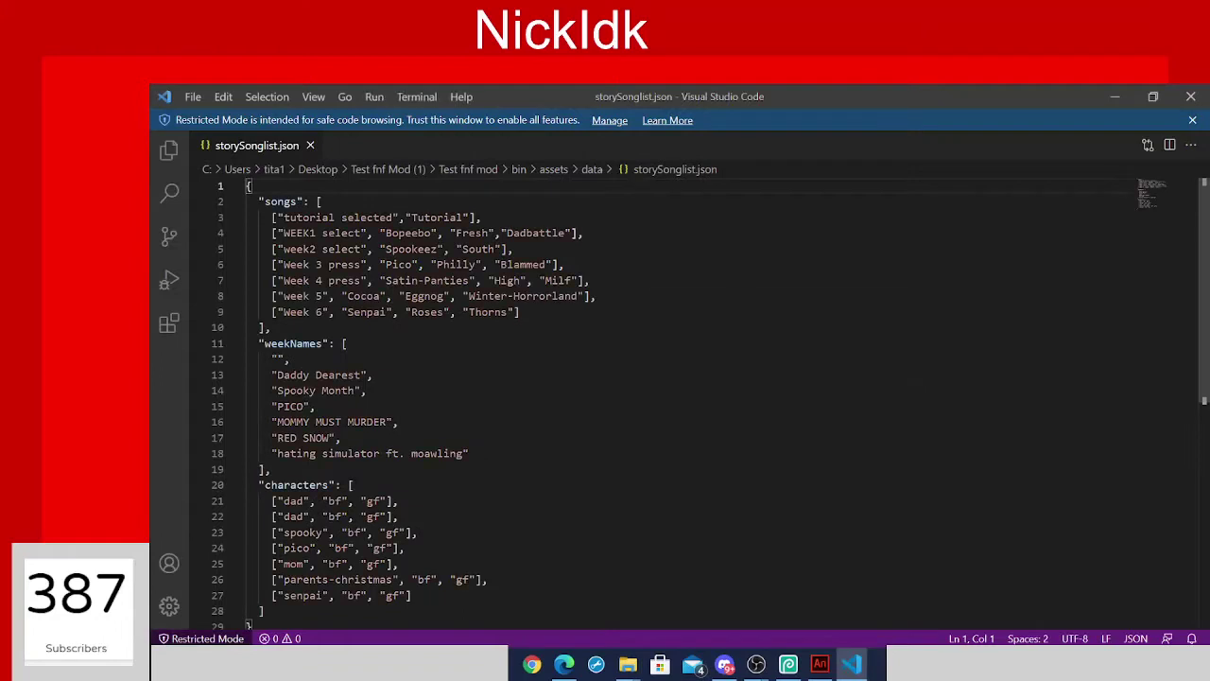
Duplicate the Week 6 entry onto a new line at the end of the songs list.
{"action": "left_click_drag", "start_coordinate": [494, 265], "coordinate": [595, 296]}
{"action": "left_click", "coordinate": [347, 343]}
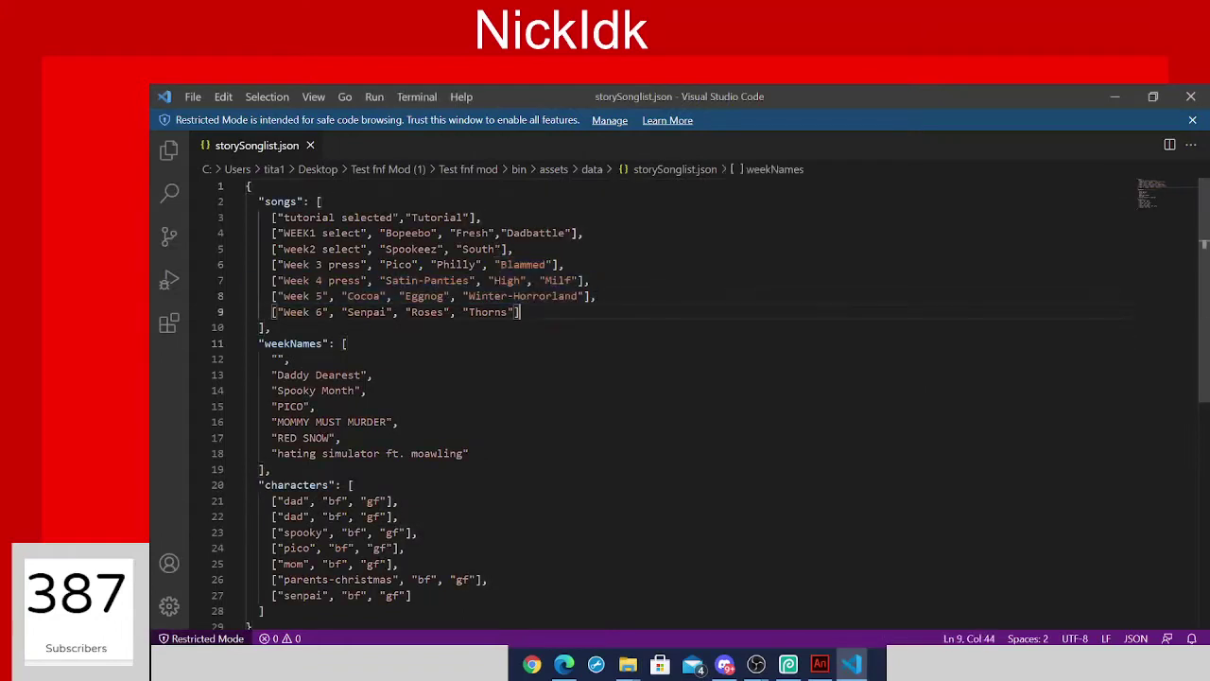
{"action": "left_click_drag", "start_coordinate": [520, 312], "coordinate": [236, 315]}
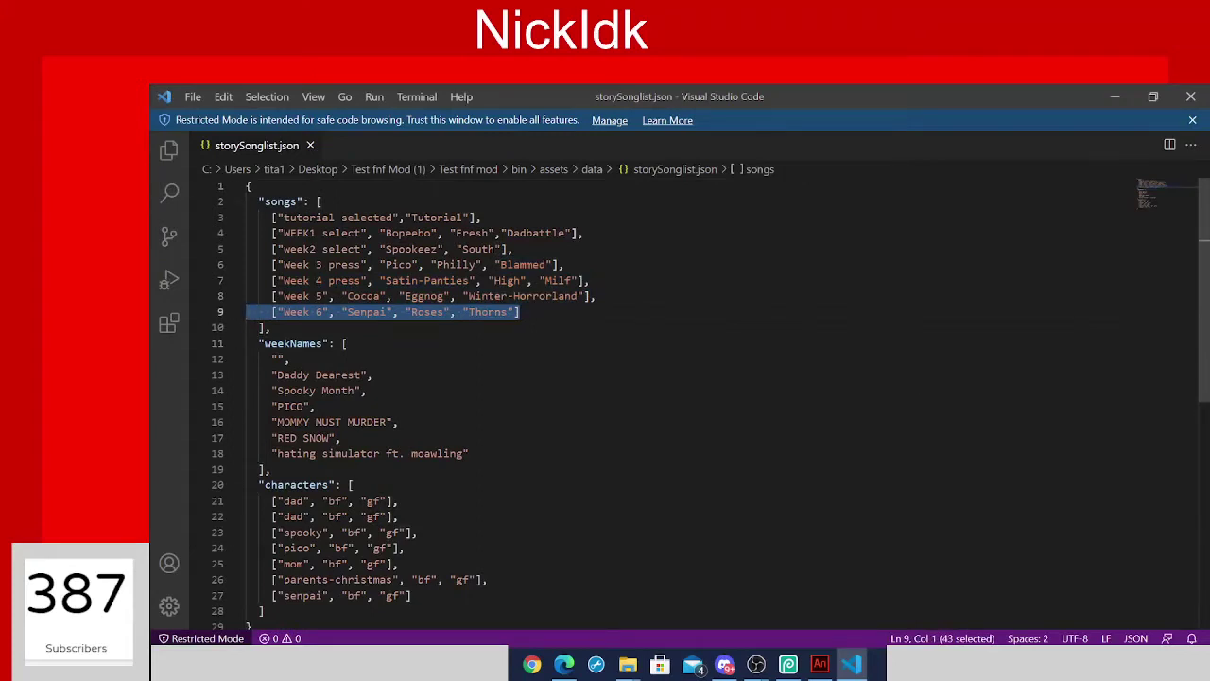
{"action": "left_click", "coordinate": [520, 312]}
{"action": "key", "text": "shift+alt+Down"}
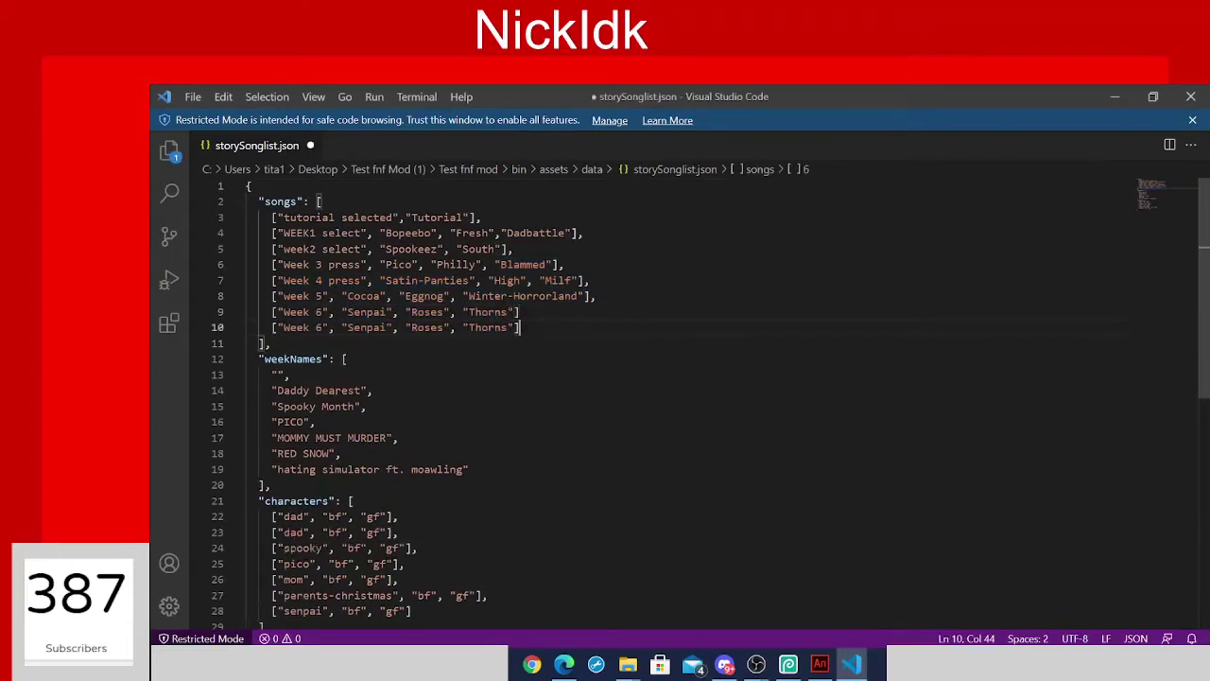
Copy the name Just a test from week7.xml in Adobe Animate and use it as the quoted week name in the duplicated songs entry.
{"action": "left_click", "coordinate": [820, 664]}
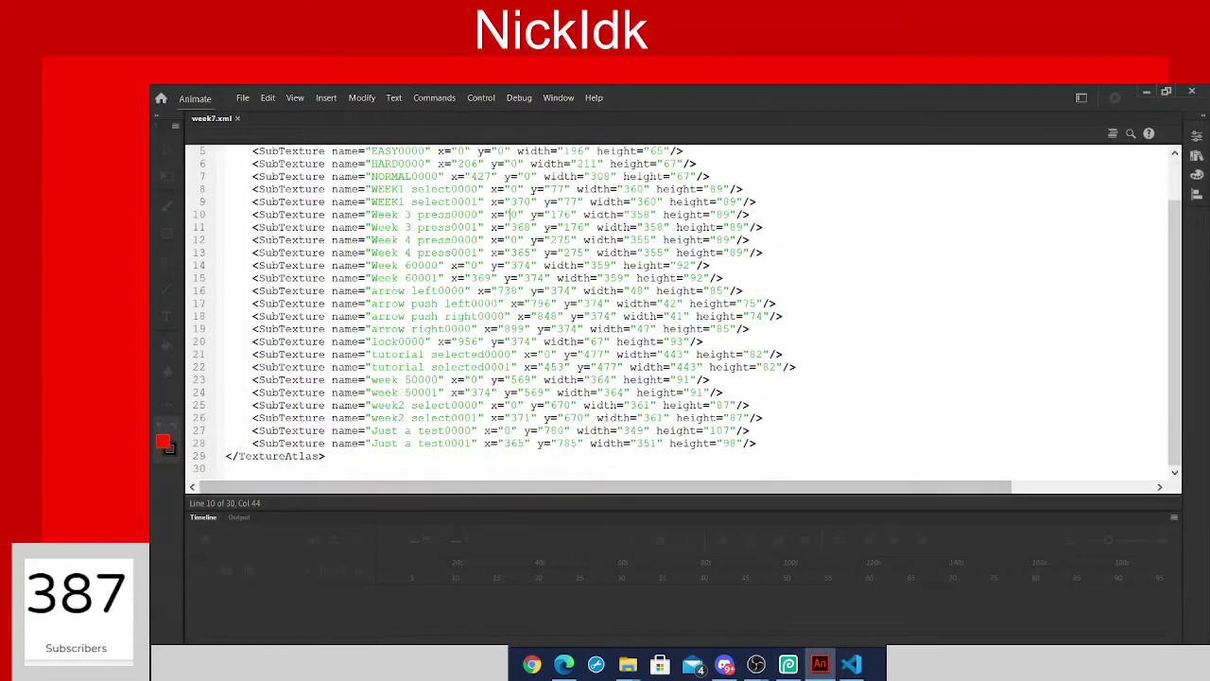
{"action": "left_click_drag", "start_coordinate": [444, 430], "coordinate": [372, 430]}
{"action": "key", "text": "ctrl+c"}
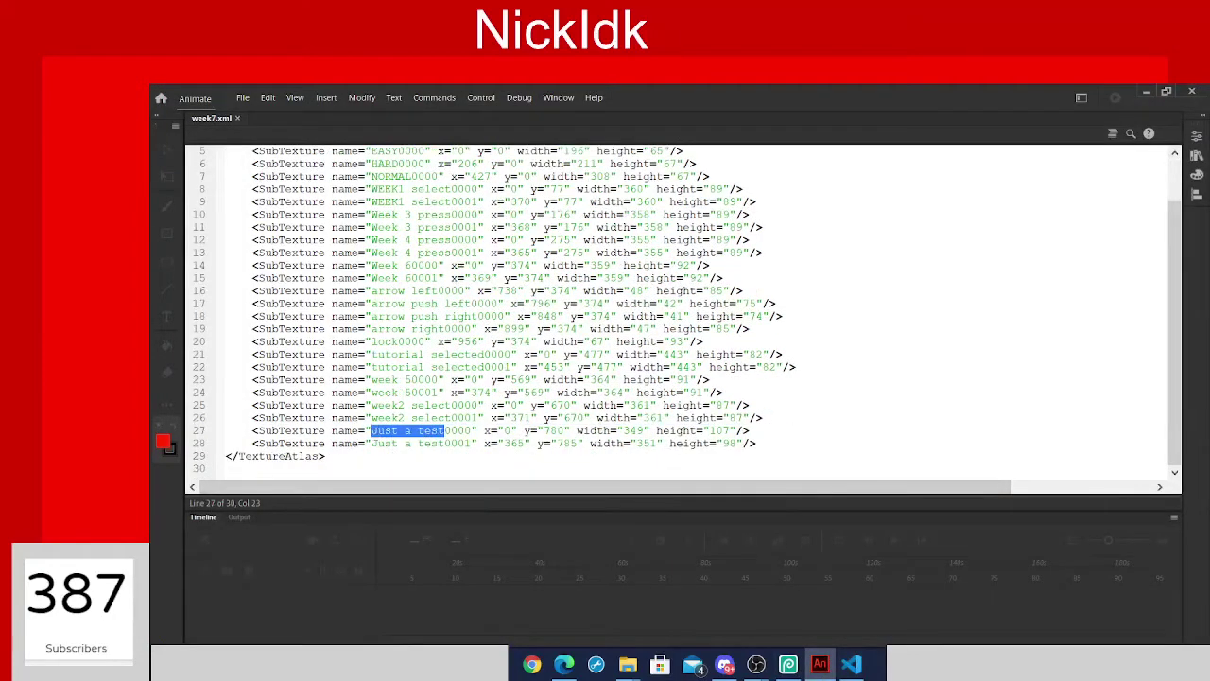
{"action": "left_click", "coordinate": [849, 665]}
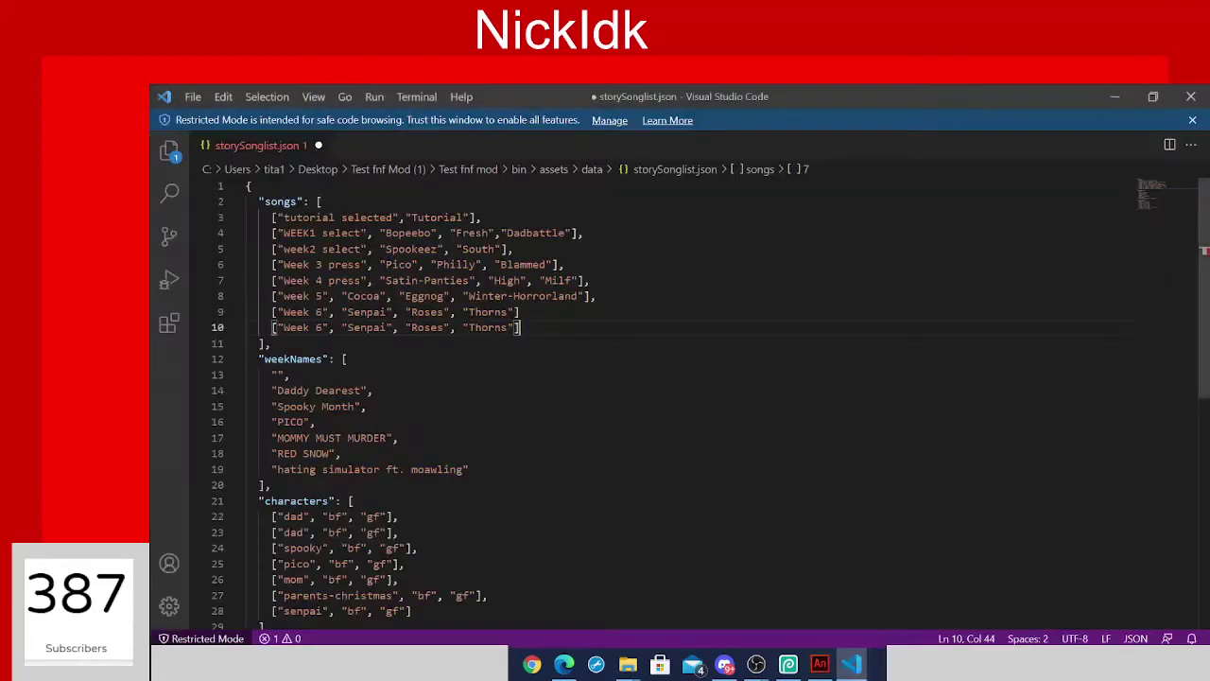
{"action": "left_click_drag", "start_coordinate": [323, 327], "coordinate": [278, 327]}
{"action": "key", "text": "ctrl+v"}
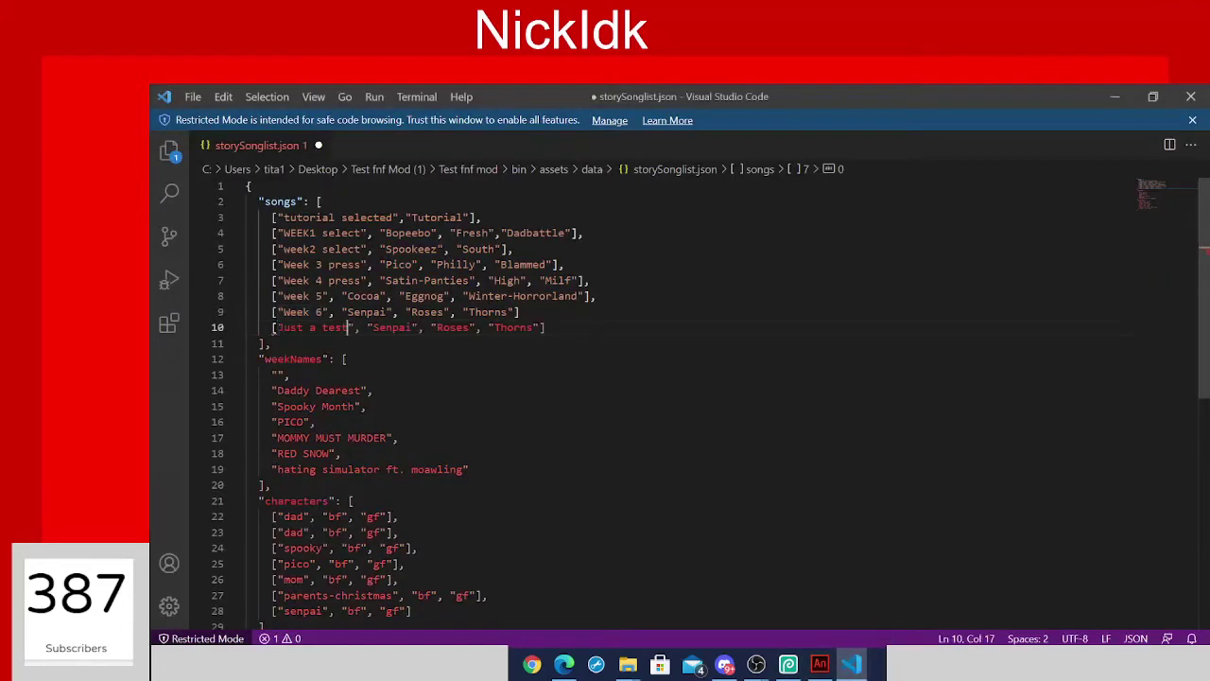
{"action": "left_click", "coordinate": [276, 327]}
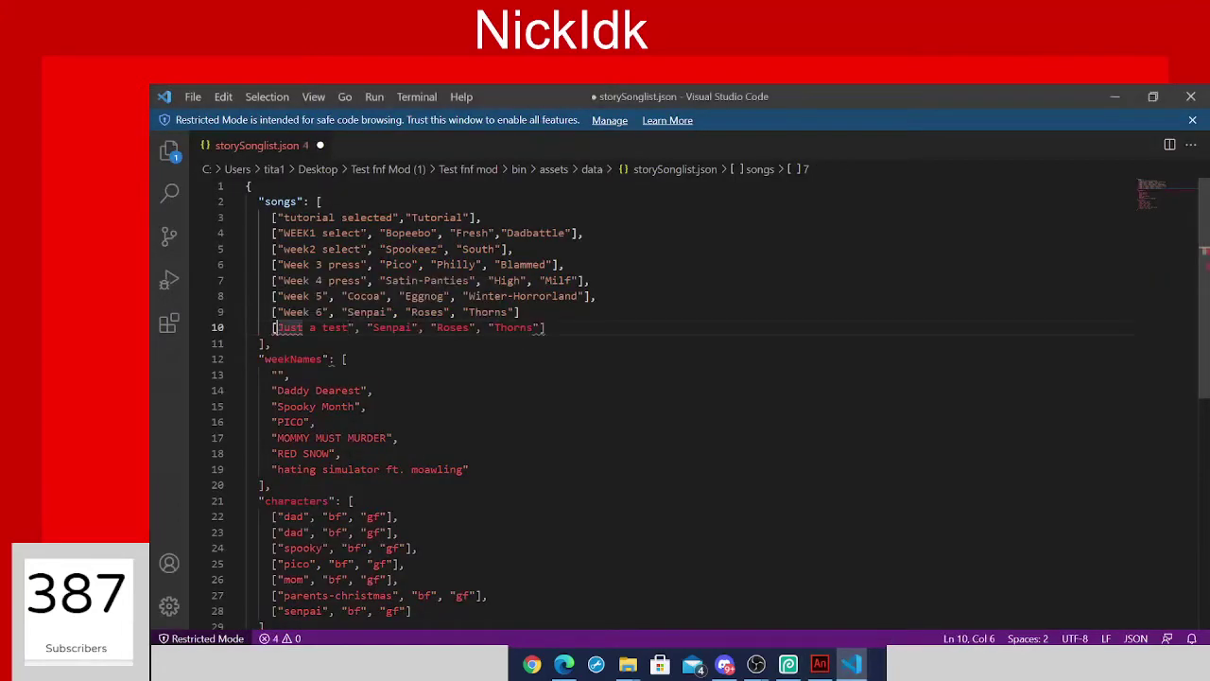
{"action": "type", "text": "\""}
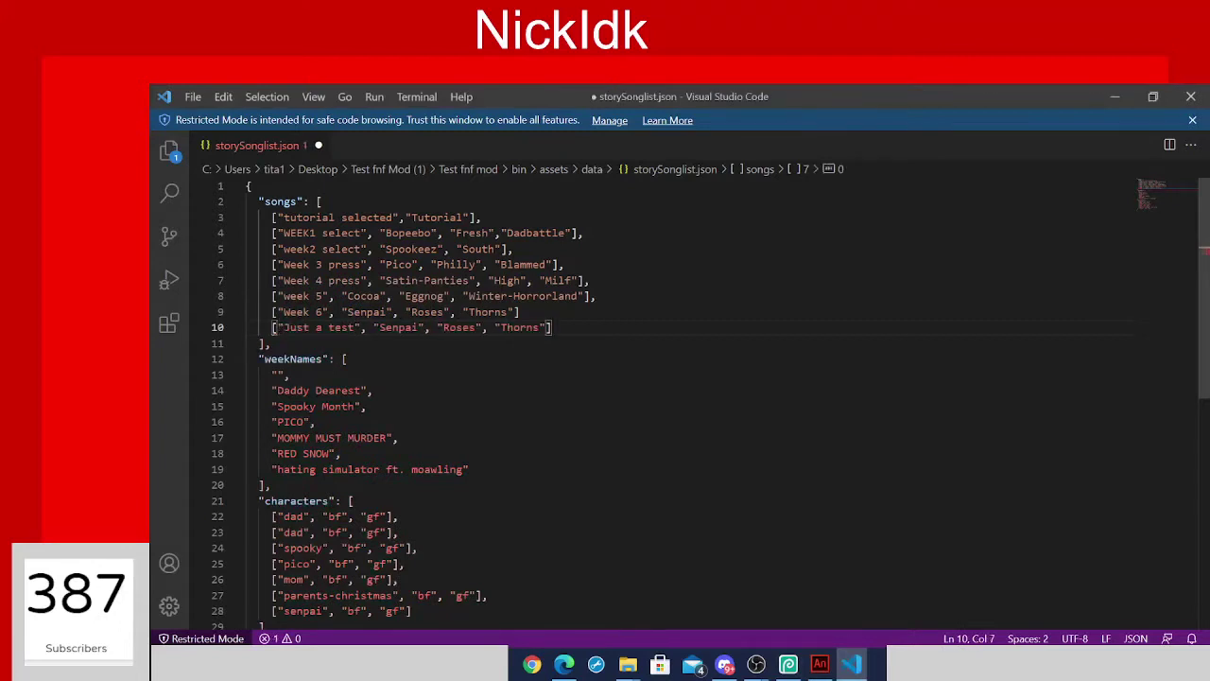
{"action": "scroll", "coordinate": [281, 327], "scroll_direction": "down", "scroll_amount": 10}
{"action": "scroll", "coordinate": [281, 327], "scroll_direction": "up", "scroll_amount": 10}
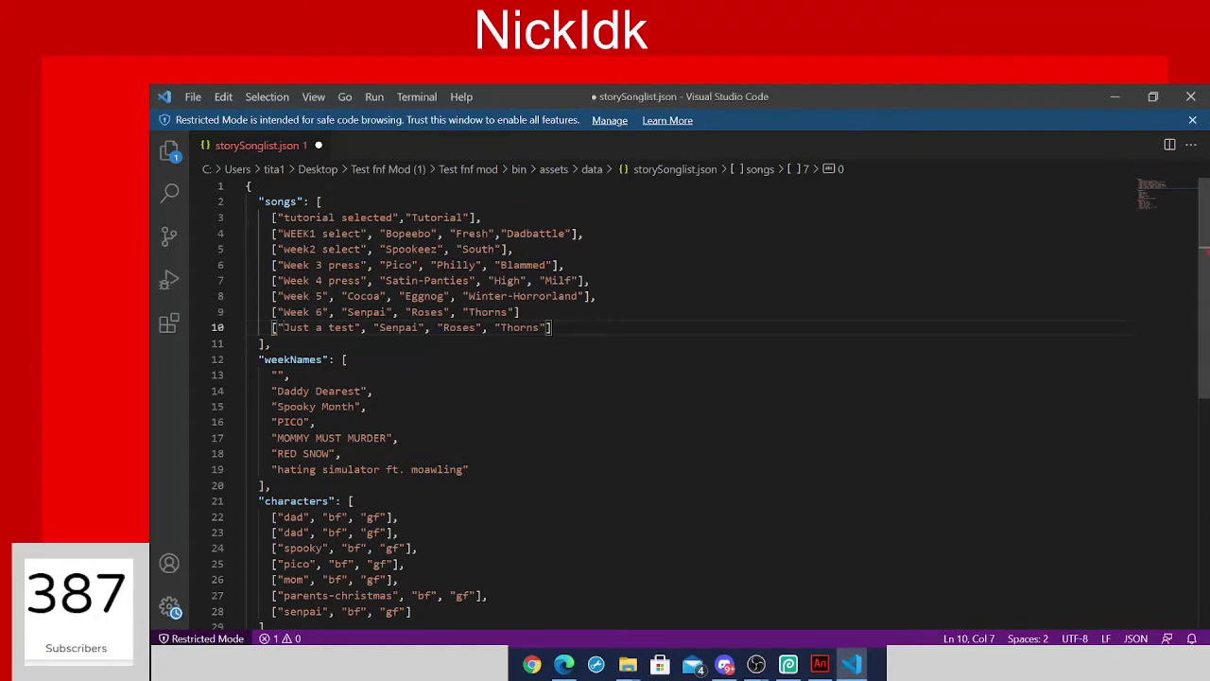
{"action": "left_click_drag", "start_coordinate": [375, 327], "coordinate": [535, 328]}
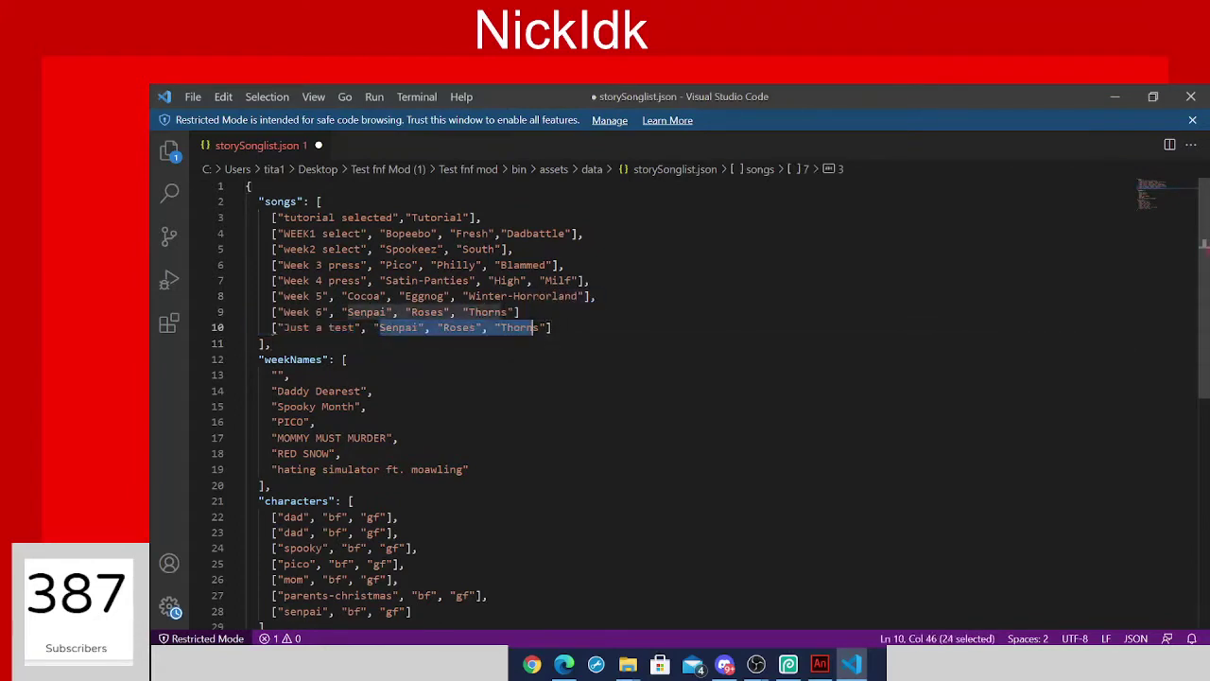
{"action": "key", "text": "Escape"}
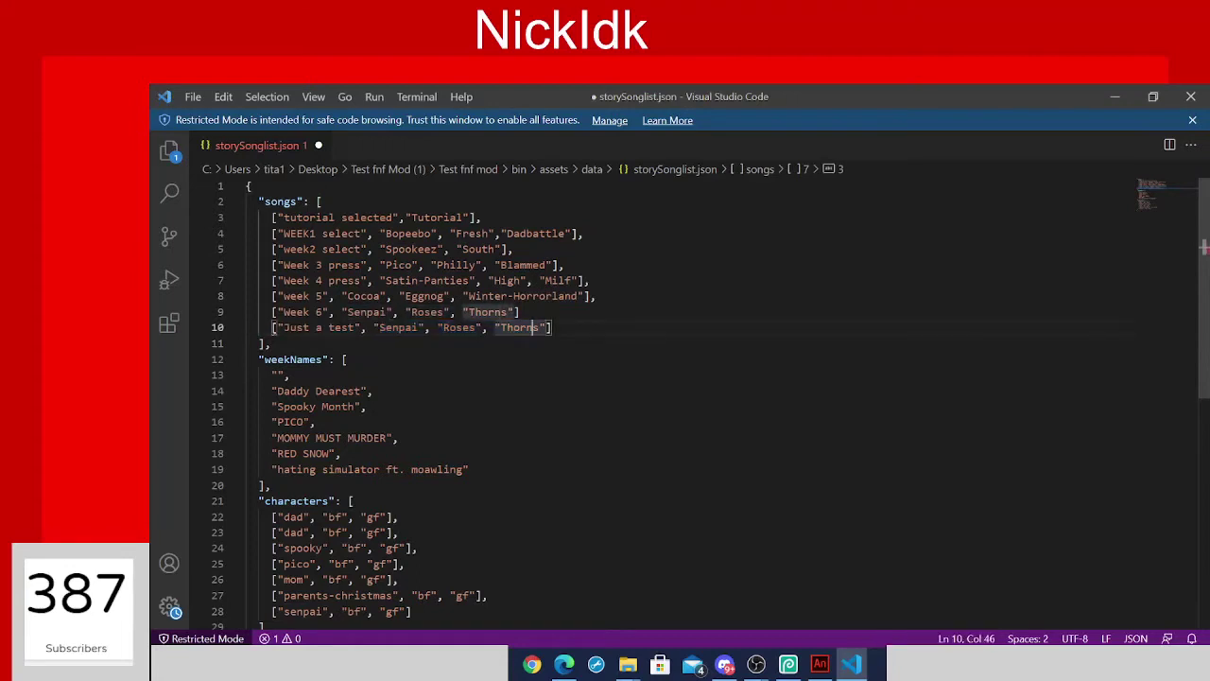
{"action": "left_click_drag", "start_coordinate": [541, 327], "coordinate": [378, 327]}
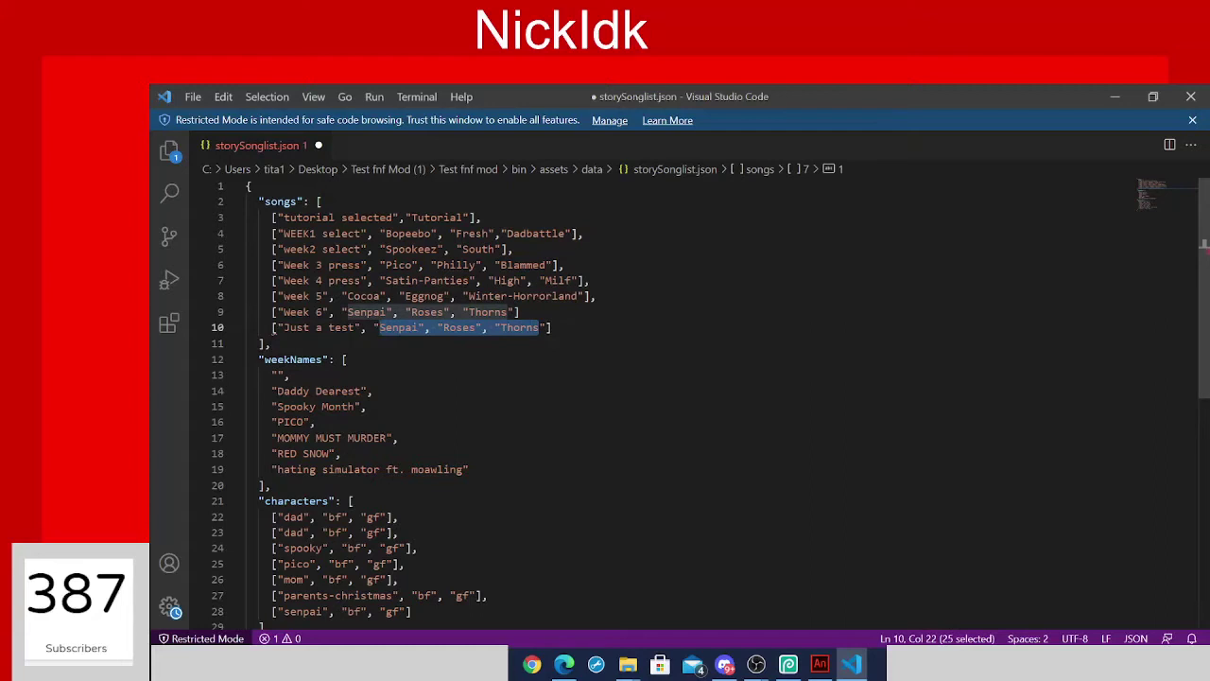
{"action": "left_click", "coordinate": [399, 327]}
Add the missing comma after the Week 6 entry in the songs list.
{"action": "left_click", "coordinate": [557, 296]}
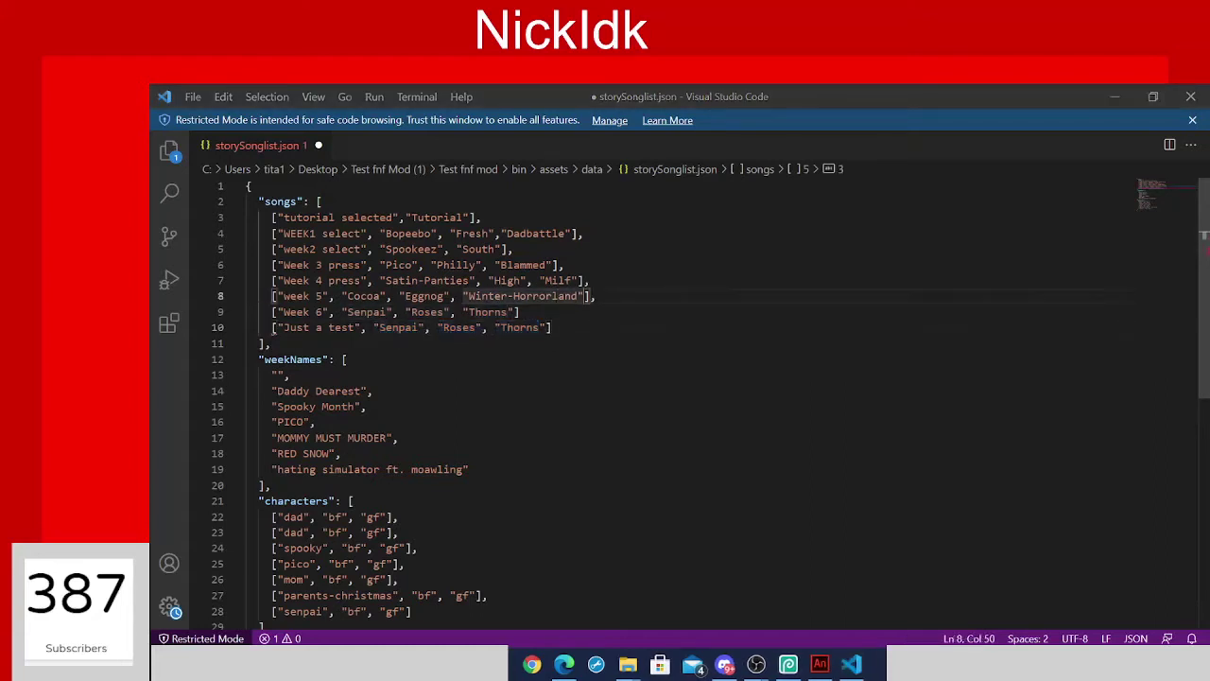
{"action": "left_click", "coordinate": [520, 312]}
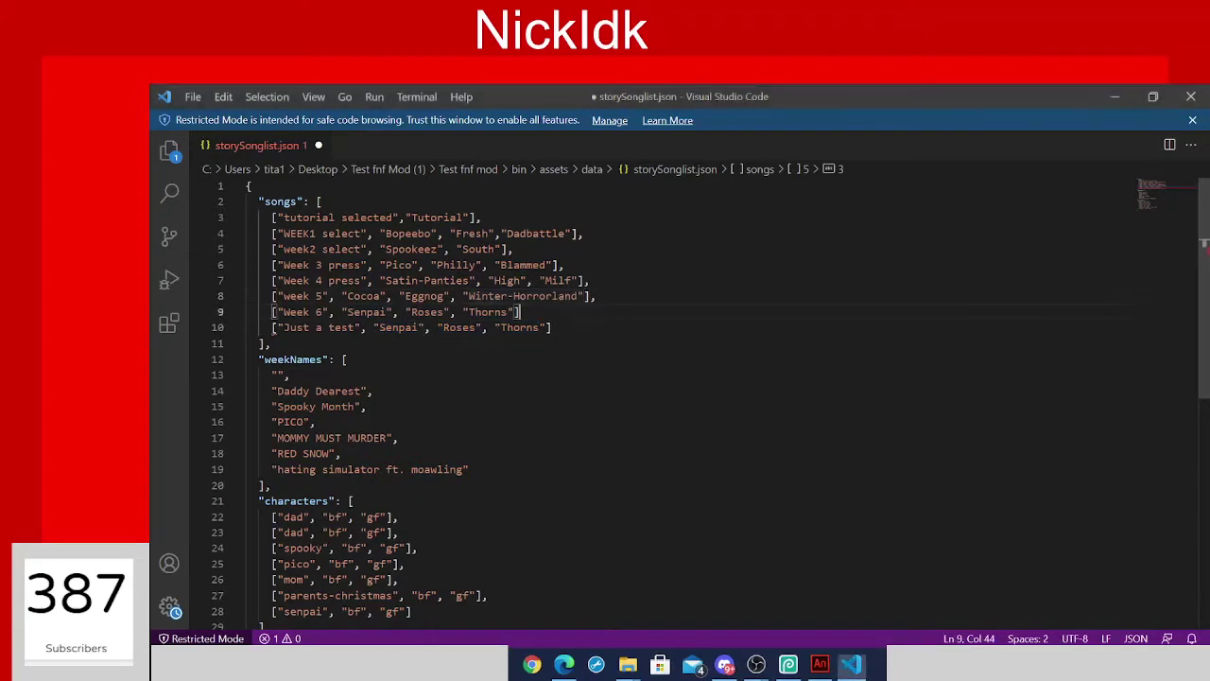
{"action": "type", "text": ","}
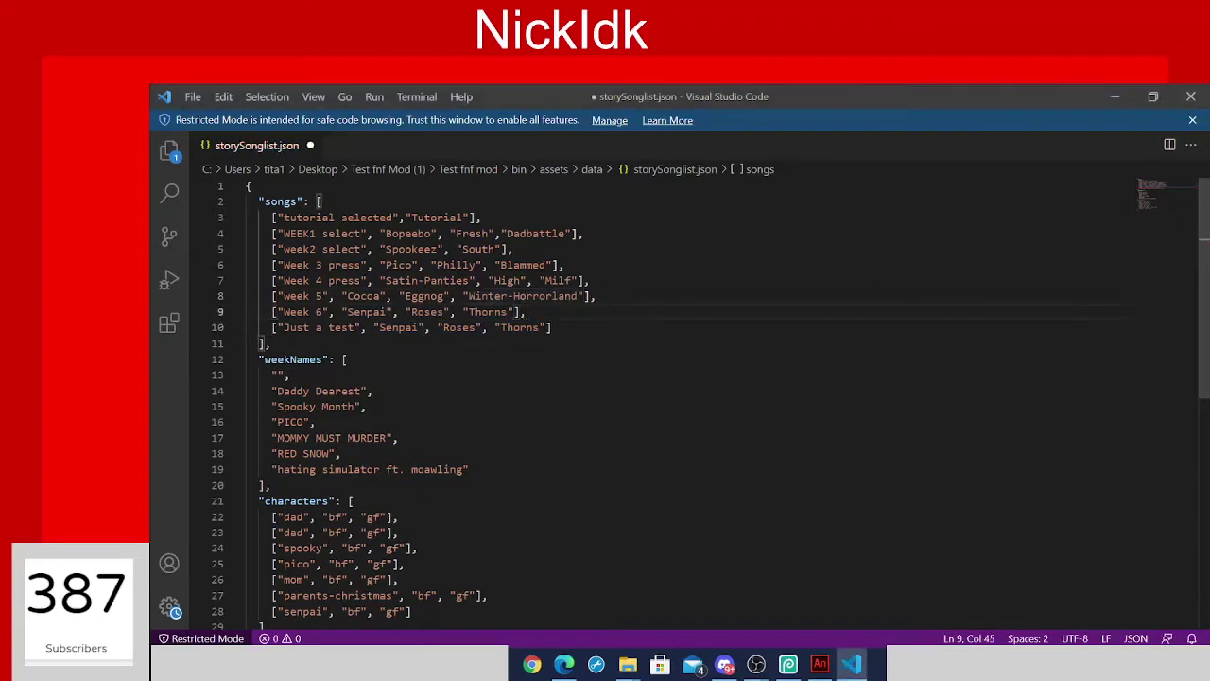
Replace Senpai and Roses in the Just a test entry with the song names High and Eggnog.
{"action": "left_click", "coordinate": [310, 327]}
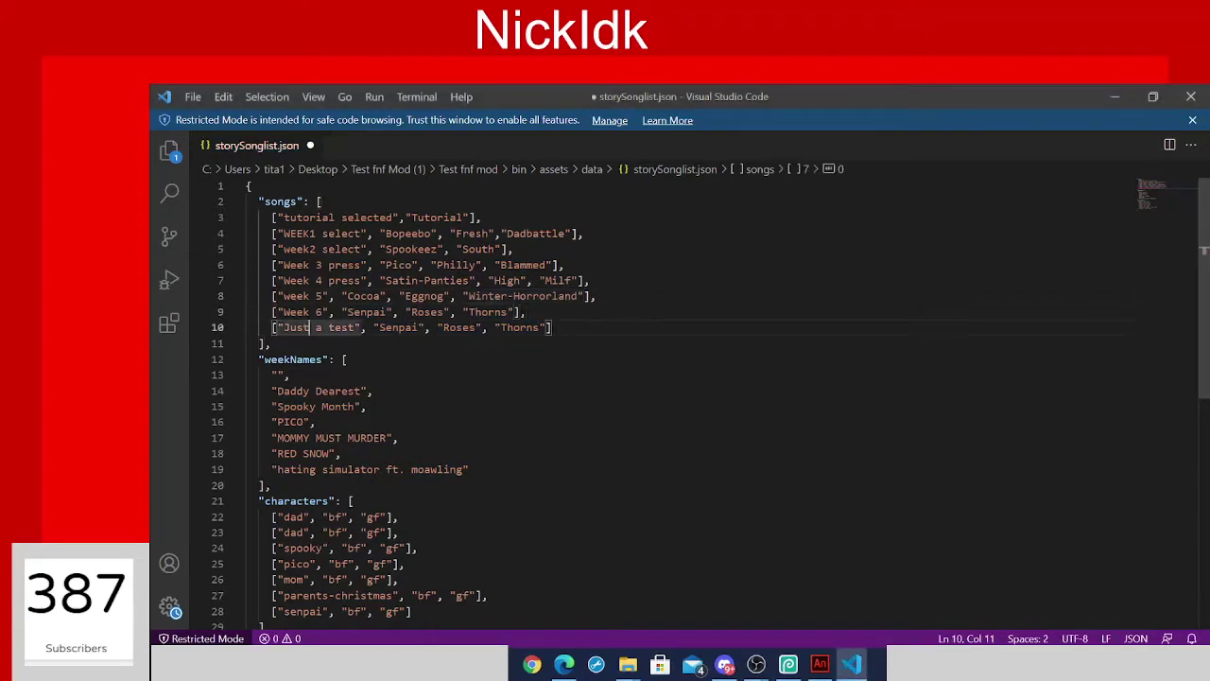
{"action": "left_click_drag", "start_coordinate": [520, 280], "coordinate": [494, 281]}
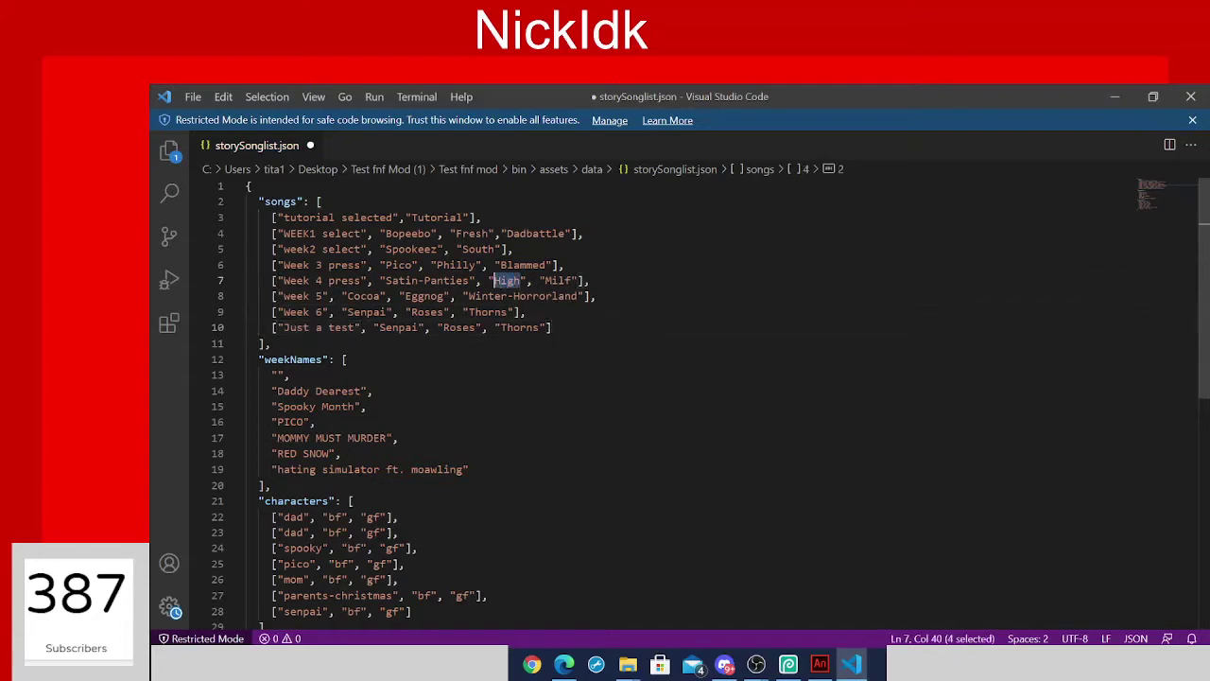
{"action": "left_click_drag", "start_coordinate": [418, 327], "coordinate": [379, 327]}
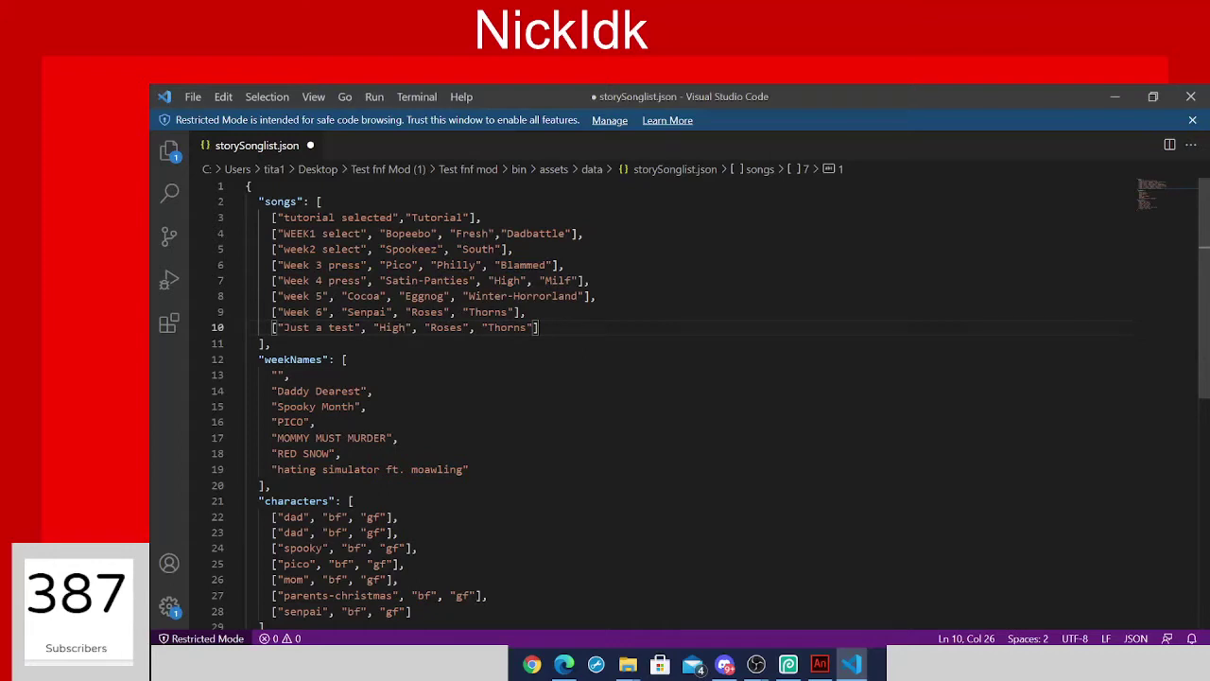
{"action": "left_click_drag", "start_coordinate": [446, 296], "coordinate": [404, 296]}
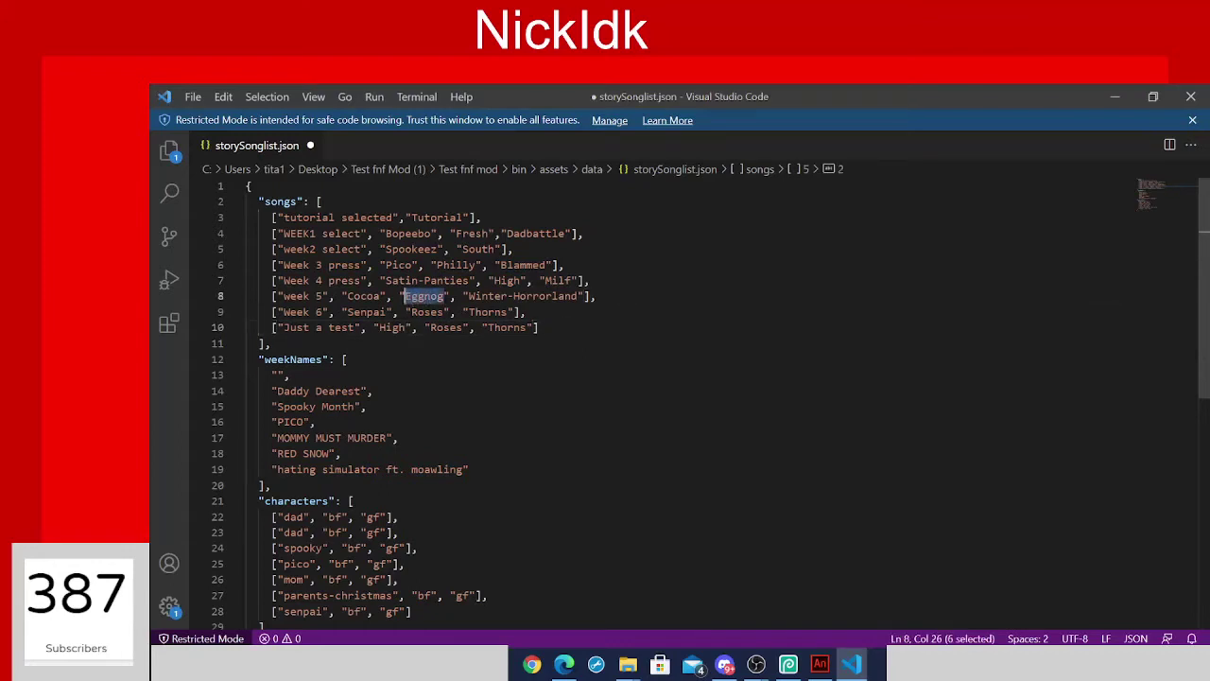
{"action": "key", "text": "ctrl+c"}
{"action": "double_click", "coordinate": [449, 327]}
{"action": "key", "text": "ctrl+v"}
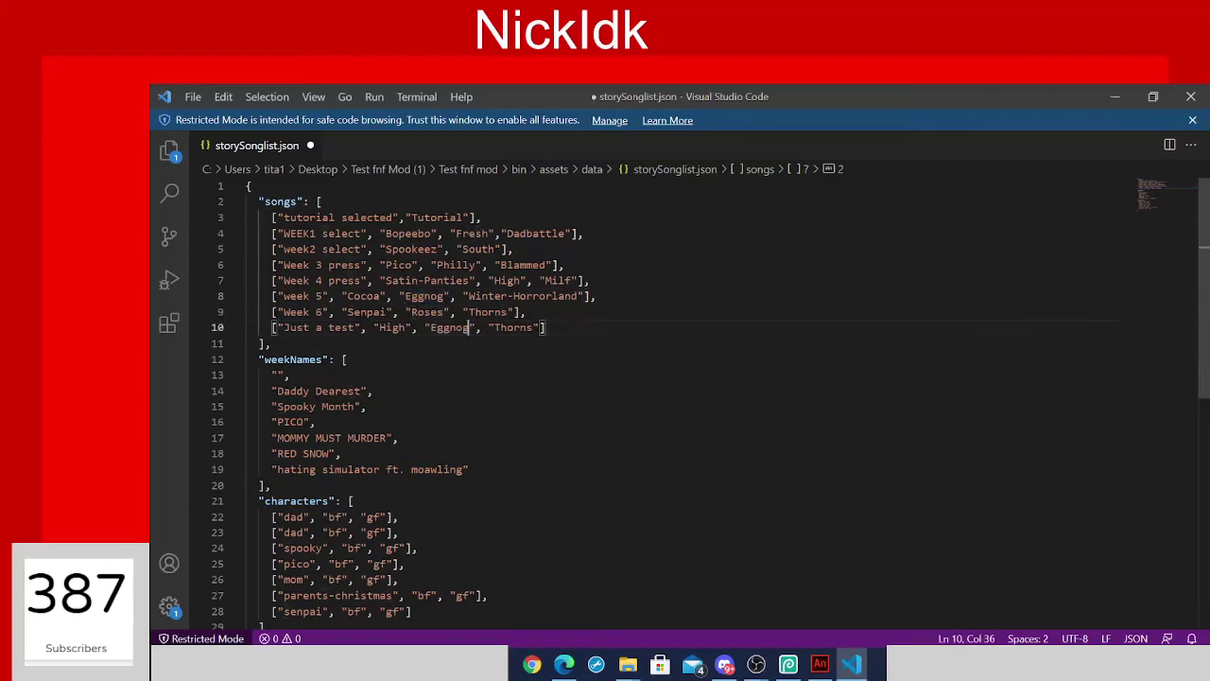
{"action": "double_click", "coordinate": [512, 327]}
Duplicate the "hating simulator ft. moawling" entry onto a new line in weekNames and separate the two entries with a comma.
{"action": "left_click", "coordinate": [272, 343]}
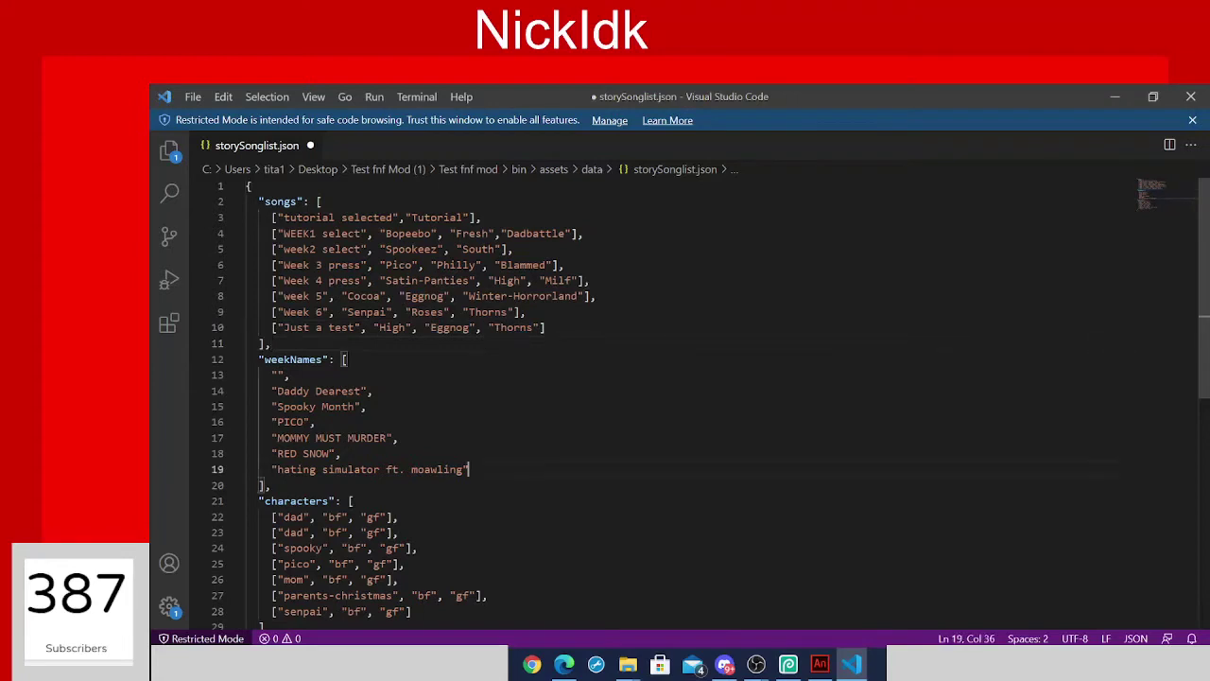
{"action": "left_click_drag", "start_coordinate": [469, 469], "coordinate": [271, 469]}
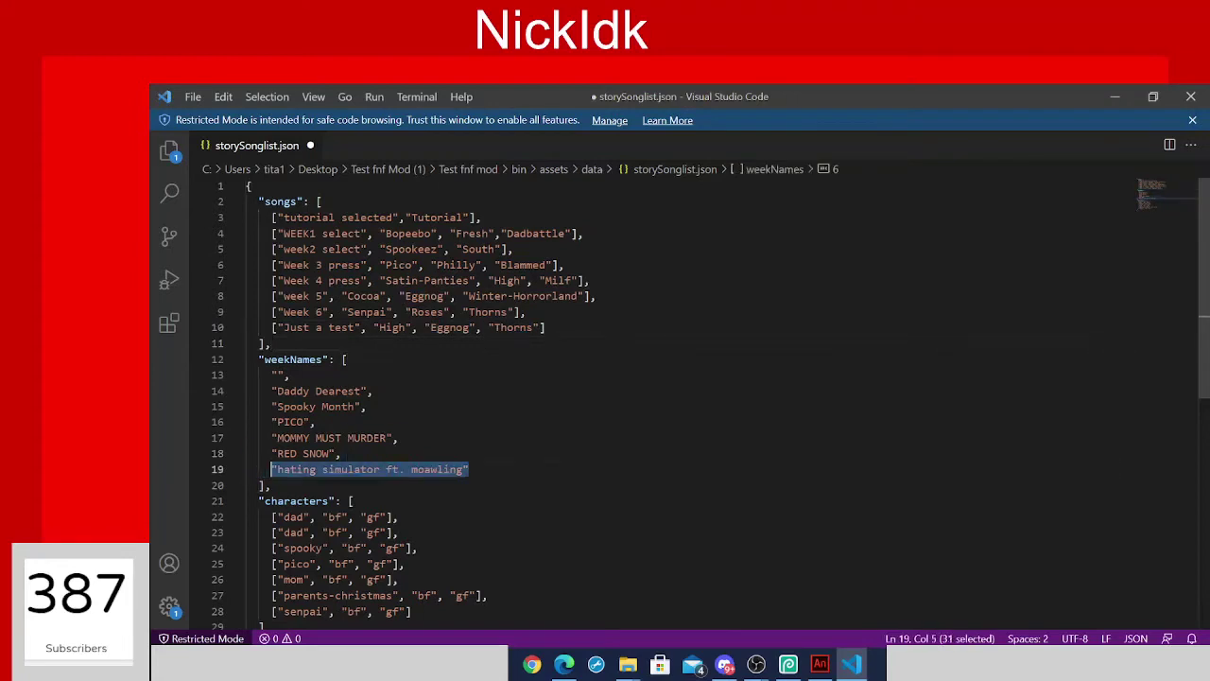
{"action": "key", "text": "ctrl+c"}
{"action": "key", "text": "End"}
{"action": "key", "text": "Return"}
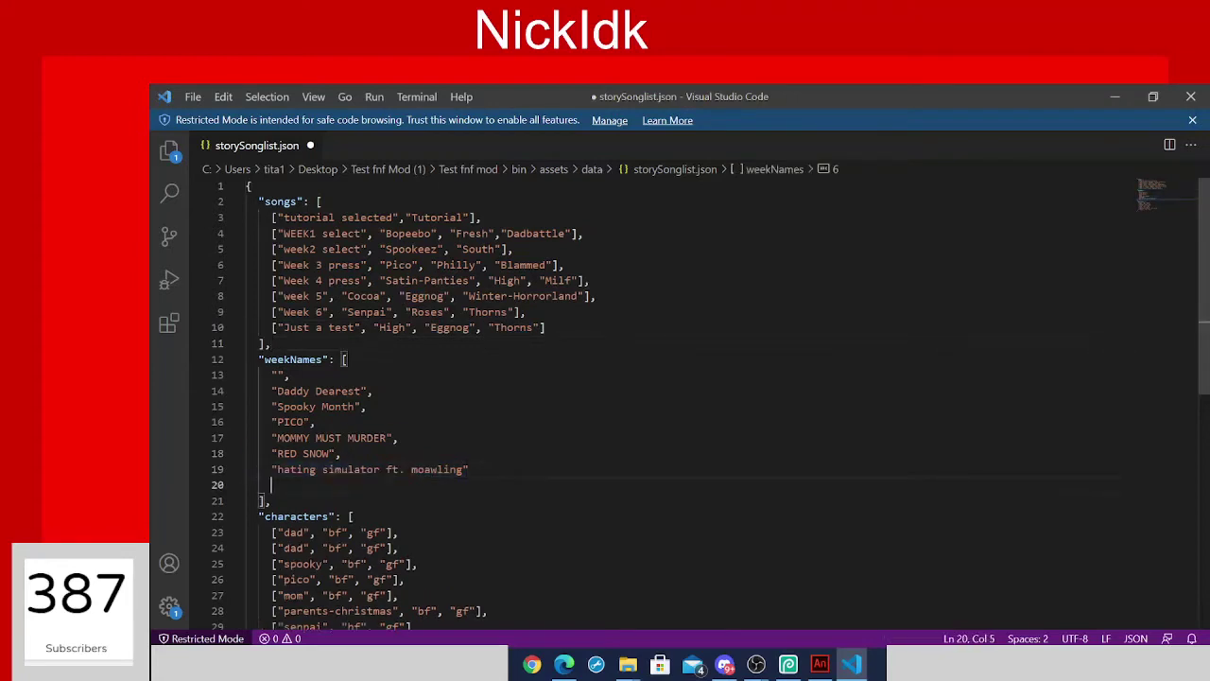
{"action": "key", "text": "ctrl+v"}
{"action": "left_click", "coordinate": [469, 469]}
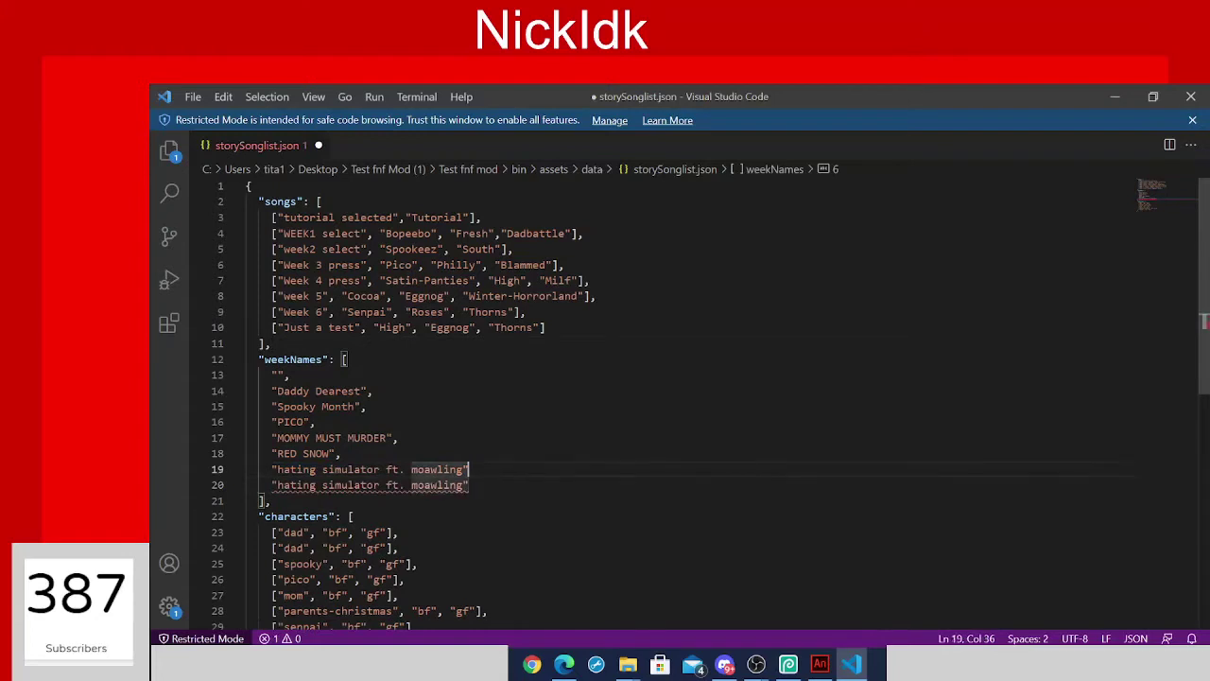
{"action": "type", "text": ","}
Replace the text of the duplicated last weekNames entry with "Sub to NickIdk".
{"action": "left_click_drag", "start_coordinate": [463, 485], "coordinate": [276, 485]}
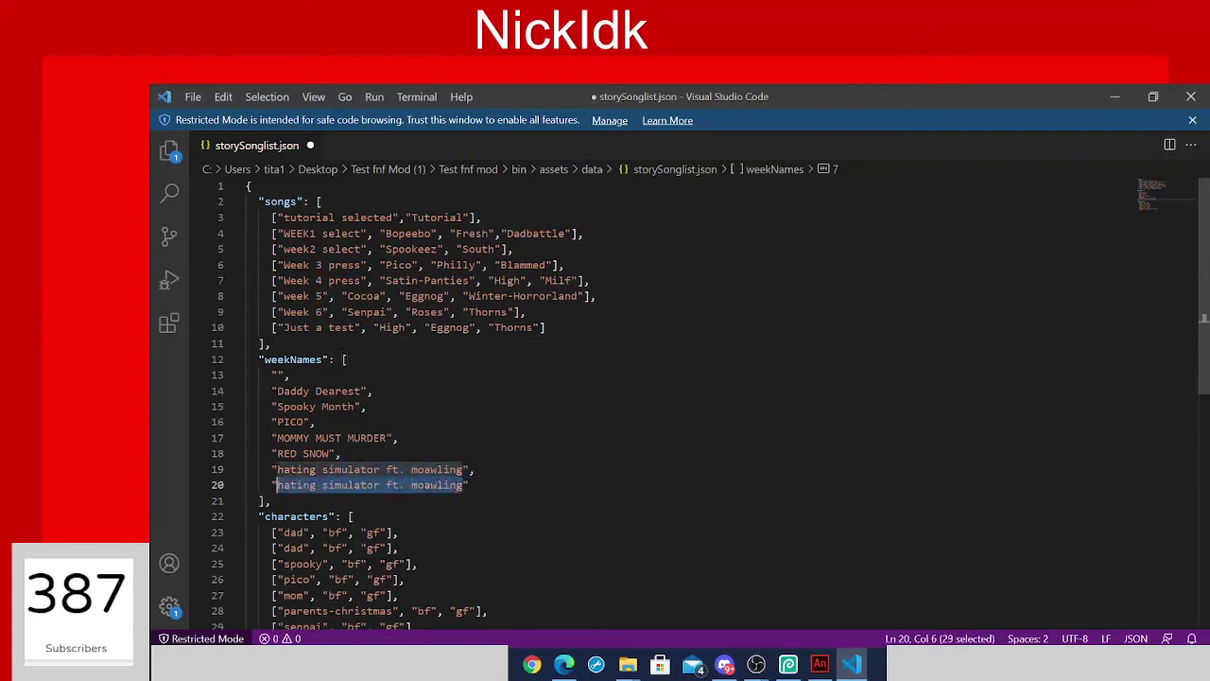
{"action": "type", "text": "Sub to "}
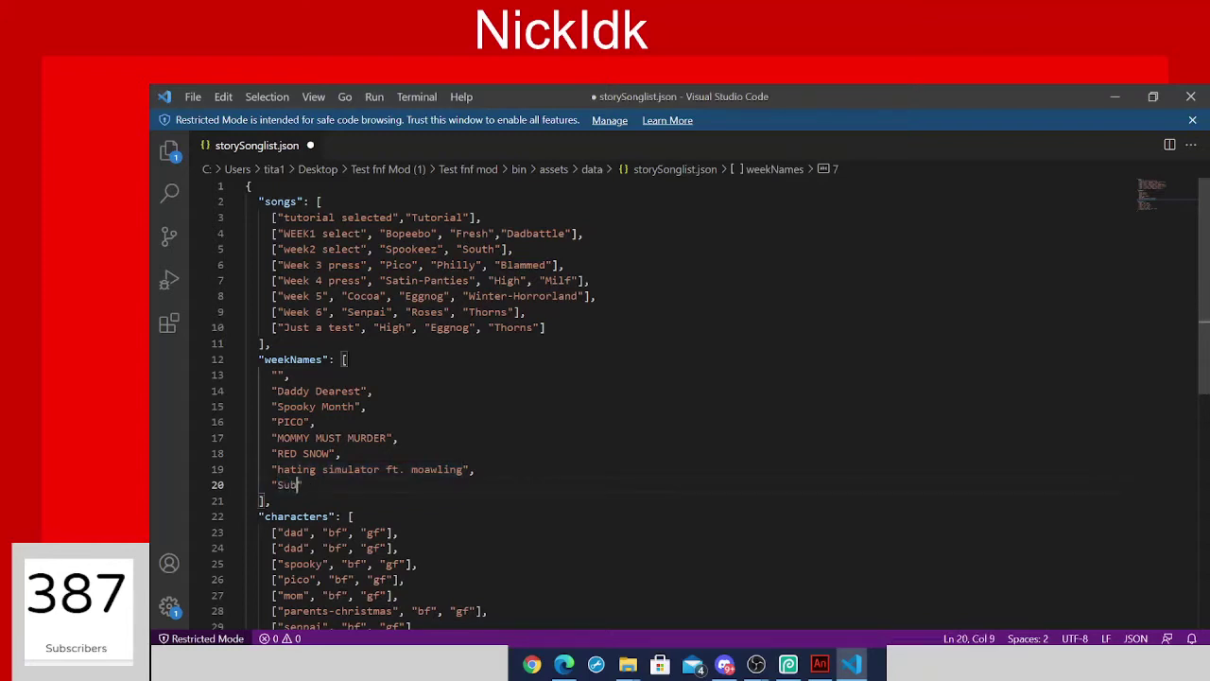
{"action": "type", "text": "NickIdk\""}
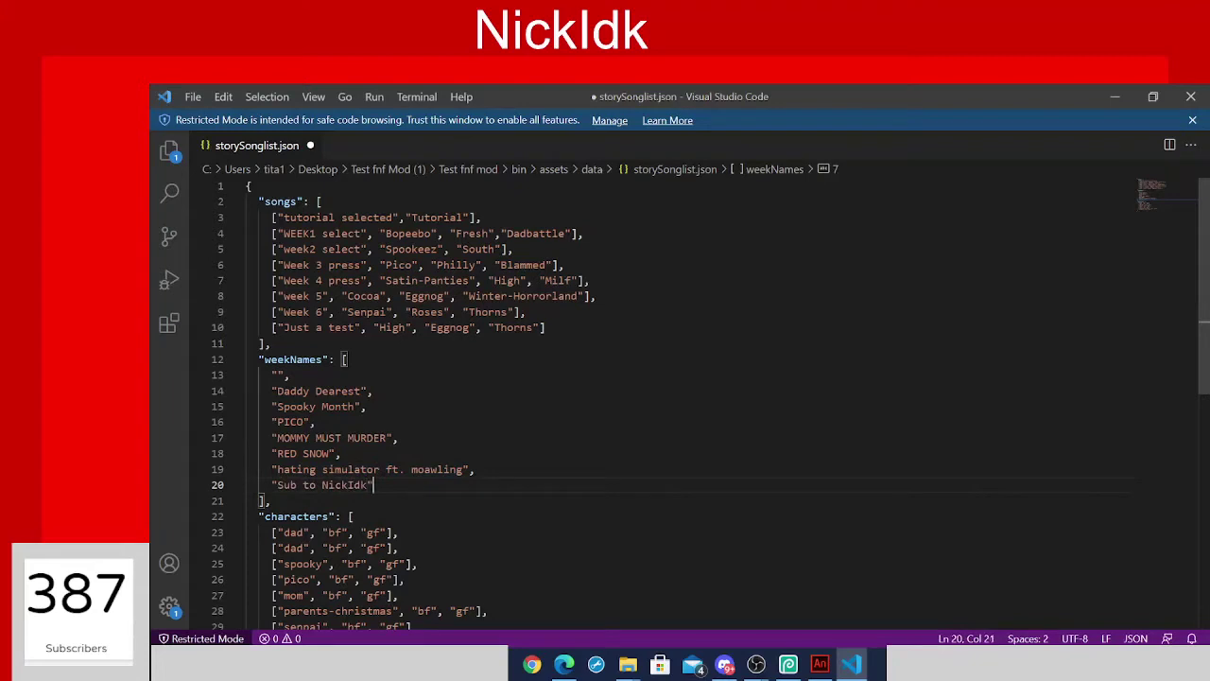
{"action": "key", "text": "Down"}
{"action": "key", "text": "Up"}
{"action": "key", "text": "shift+Up"}
{"action": "key", "text": "shift+Up"}
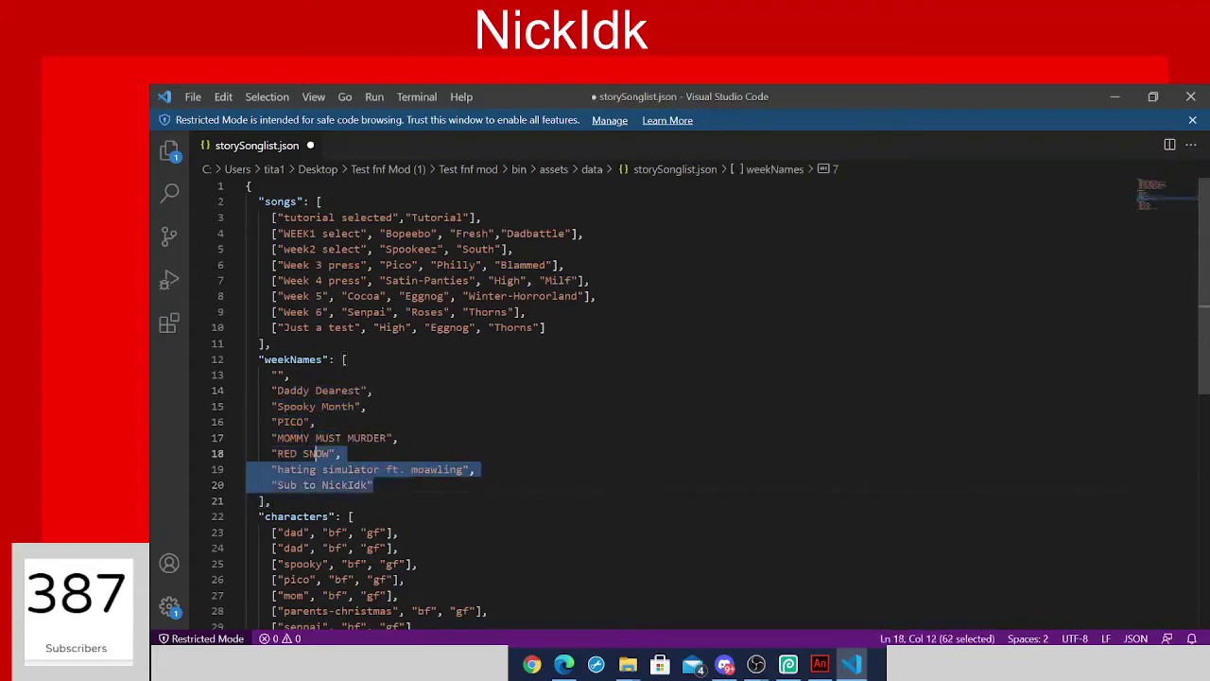
{"action": "key", "text": "shift+Down"}
{"action": "key", "text": "shift+Down"}
{"action": "key", "text": "shift+Down"}
{"action": "key", "text": "shift+Up"}
{"action": "key", "text": "shift+Home"}
{"action": "key", "text": "shift+Left"}
{"action": "key", "text": "Down"}
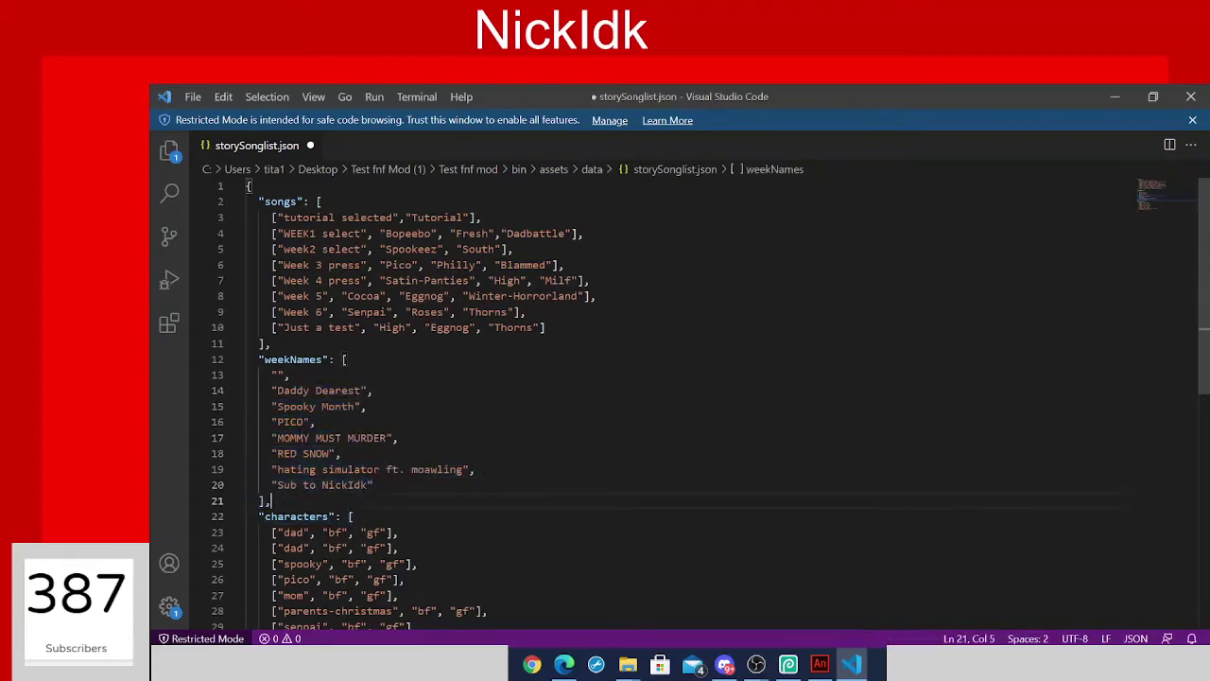
Copy the pico, bf, gf entry to the end of the characters list, moving the trailing comma to the senpai entry.
{"action": "scroll", "coordinate": [662, 397], "scroll_direction": "down", "scroll_amount": 5}
{"action": "scroll", "coordinate": [662, 397], "scroll_direction": "up", "scroll_amount": 3}
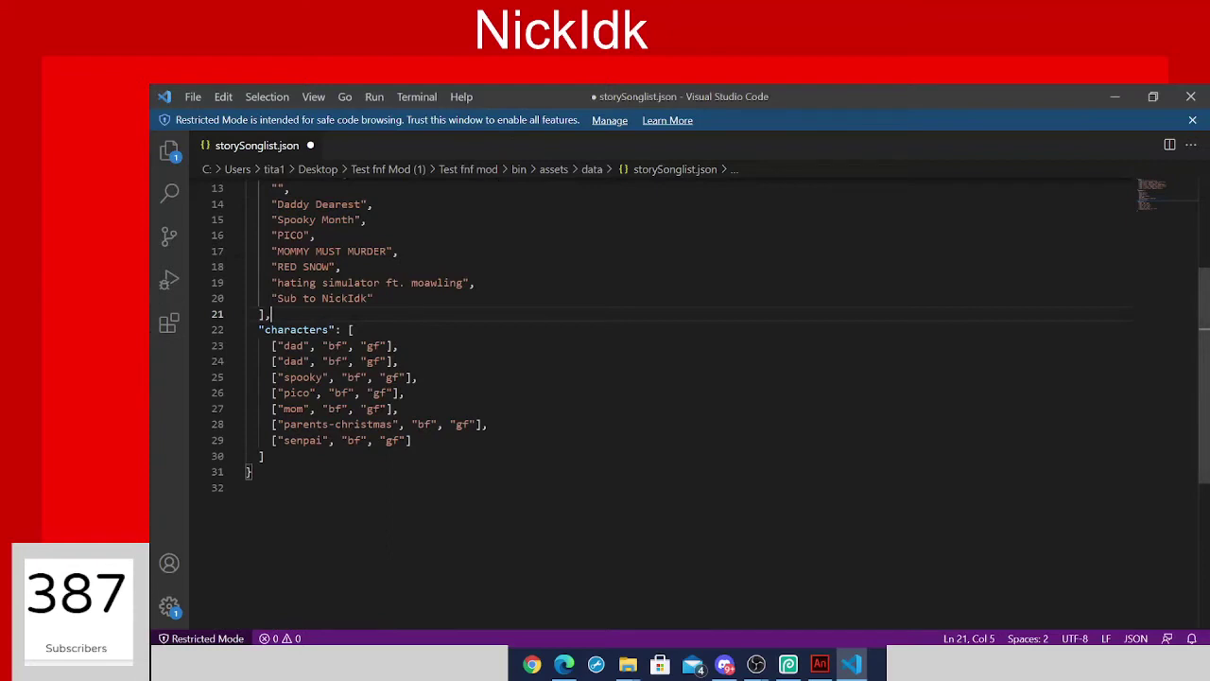
{"action": "scroll", "coordinate": [662, 397], "scroll_direction": "up", "scroll_amount": 2}
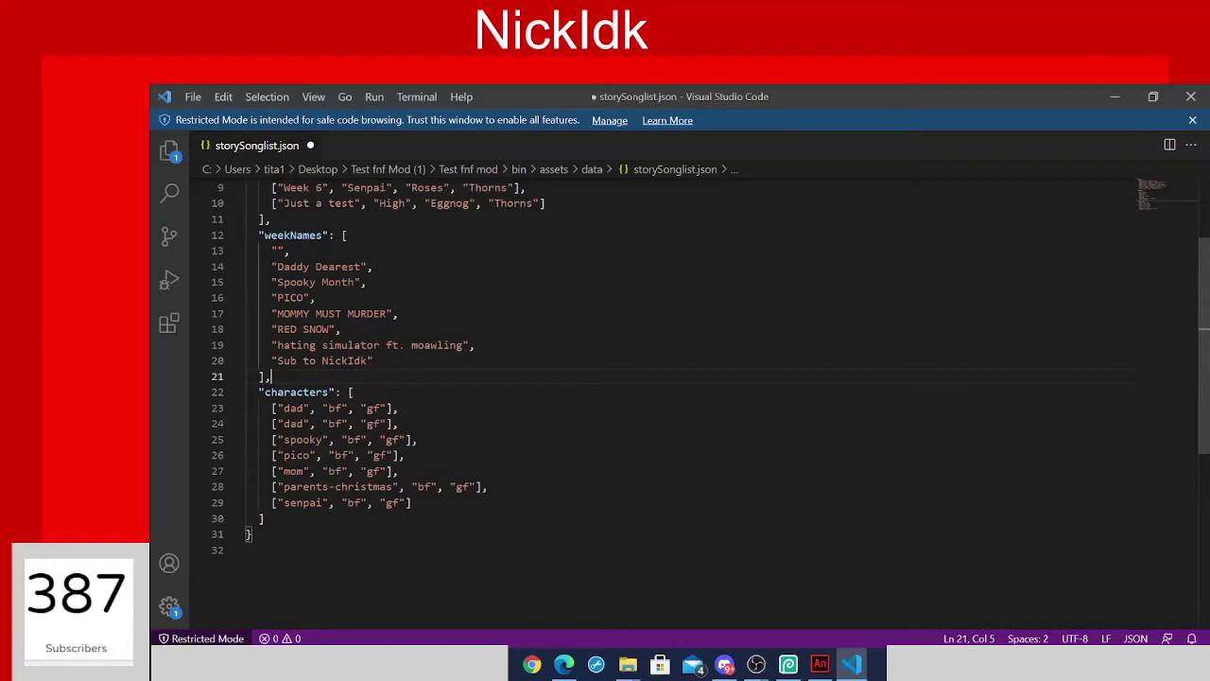
{"action": "left_click", "coordinate": [405, 455]}
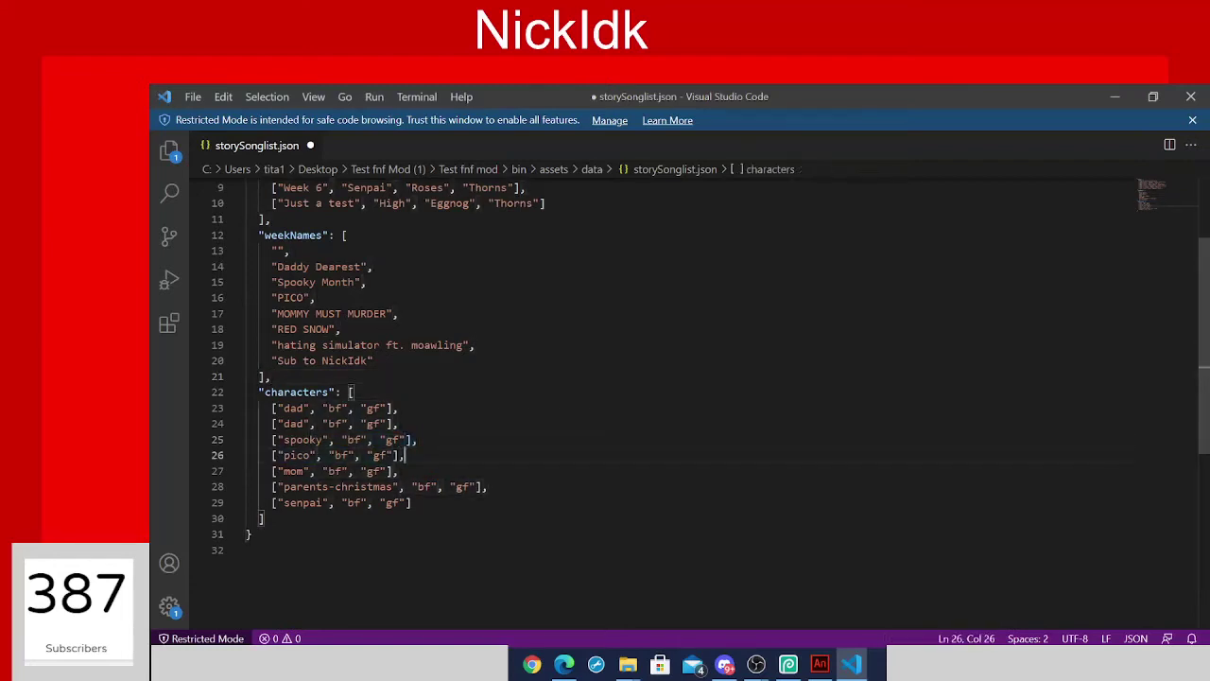
{"action": "key", "text": "shift+Home"}
{"action": "key", "text": "ctrl+c"}
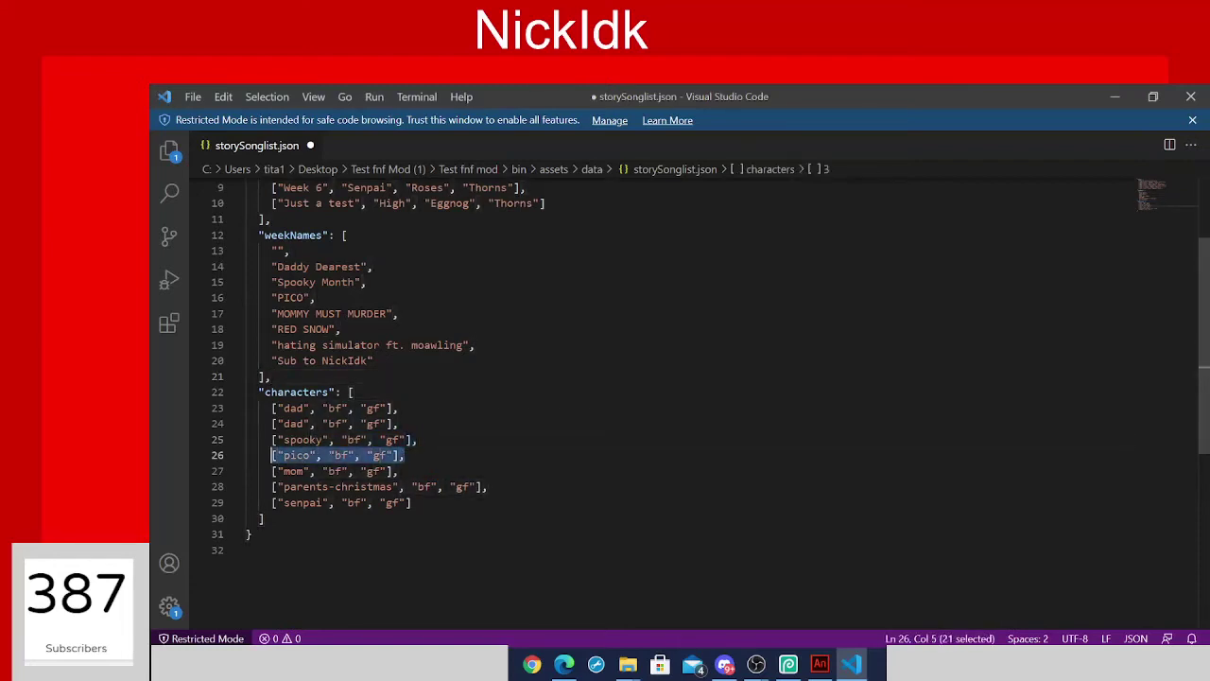
{"action": "left_click", "coordinate": [412, 502]}
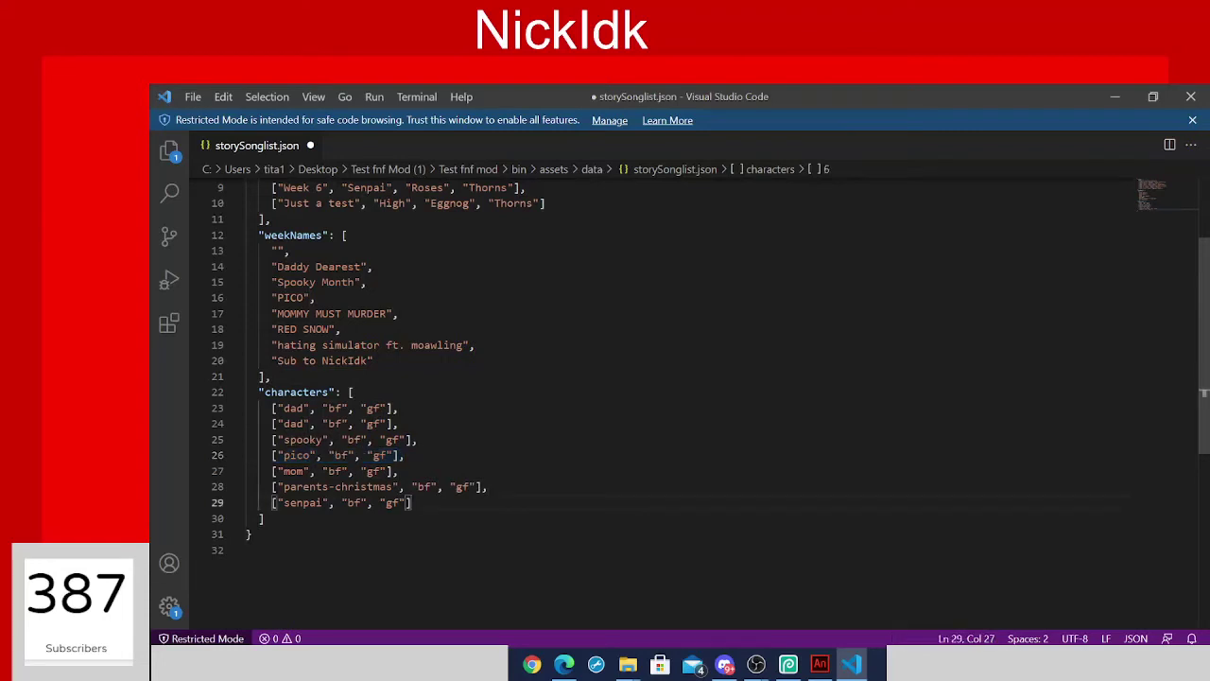
{"action": "key", "text": "Return"}
{"action": "key", "text": "ctrl+v"}
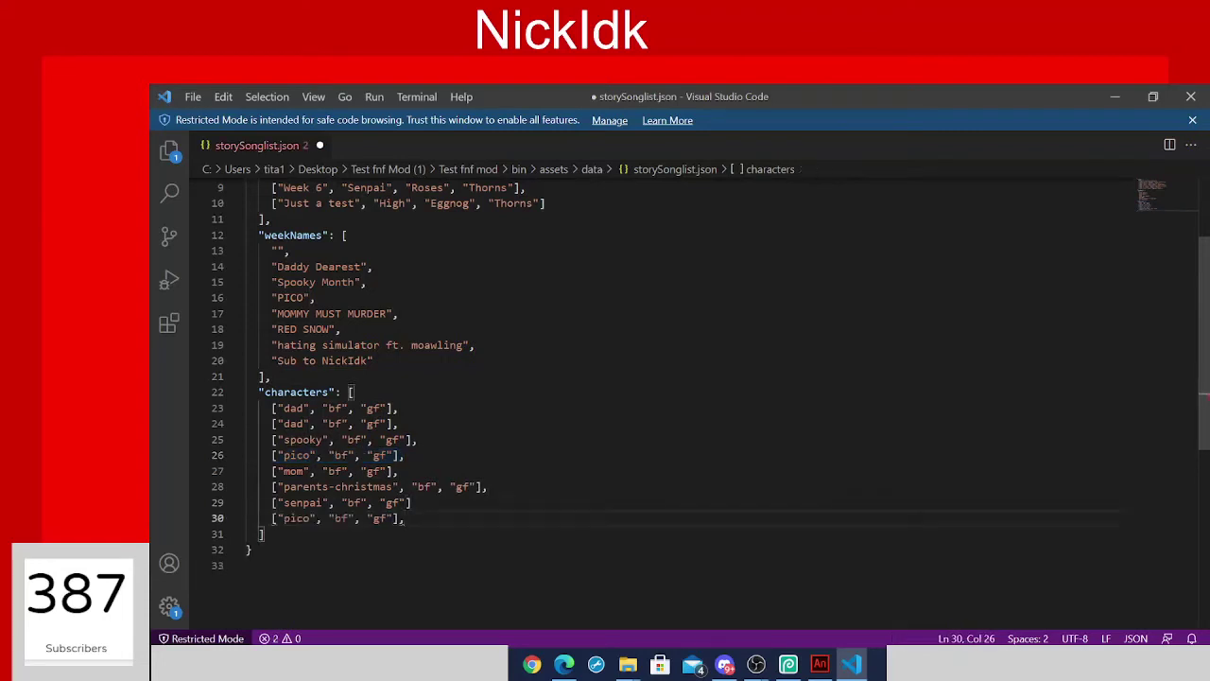
{"action": "key", "text": "BackSpace"}
{"action": "left_click", "coordinate": [412, 502]}
{"action": "type", "text": ","}
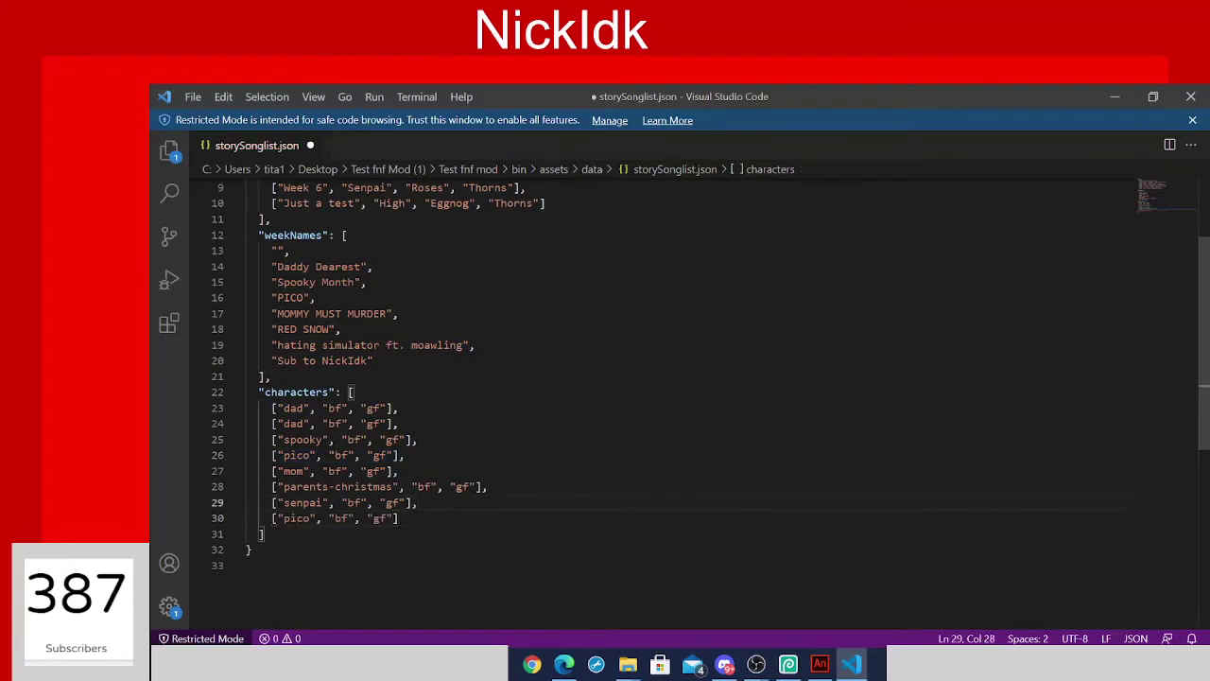
Save the edited storySonglist.json file.
{"action": "left_click_drag", "start_coordinate": [399, 518], "coordinate": [248, 424]}
{"action": "left_click", "coordinate": [443, 486]}
{"action": "scroll", "coordinate": [442, 486], "scroll_direction": "up", "scroll_amount": 3}
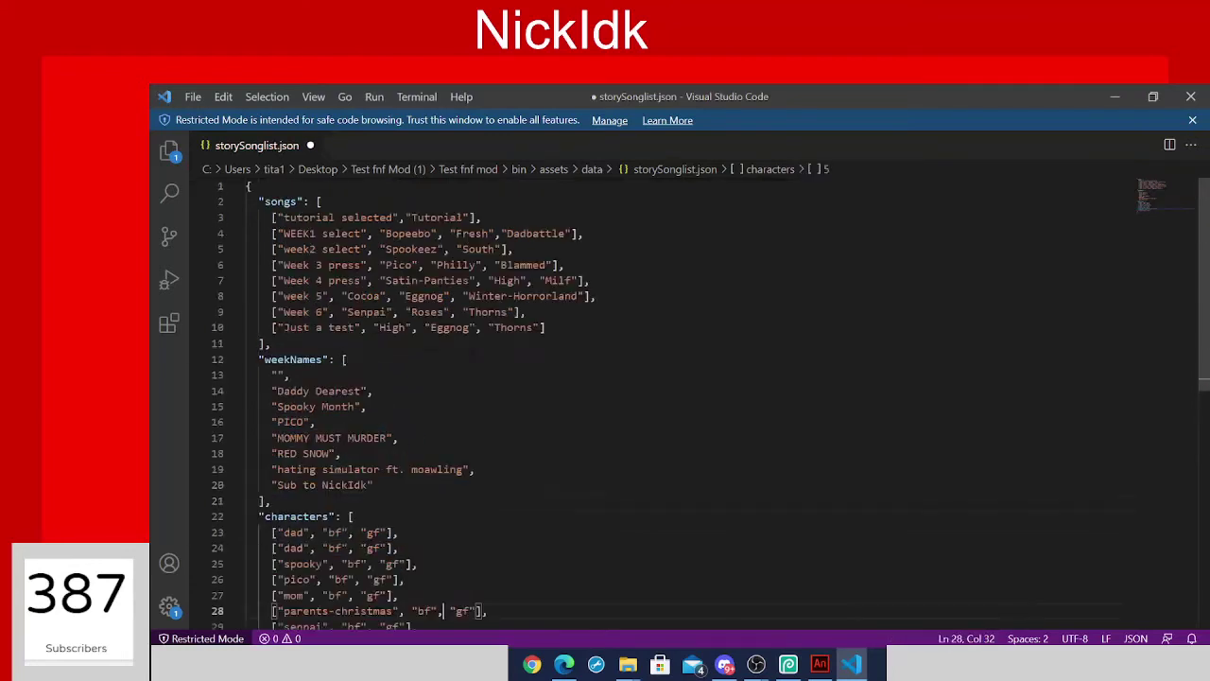
{"action": "left_click", "coordinate": [193, 97]}
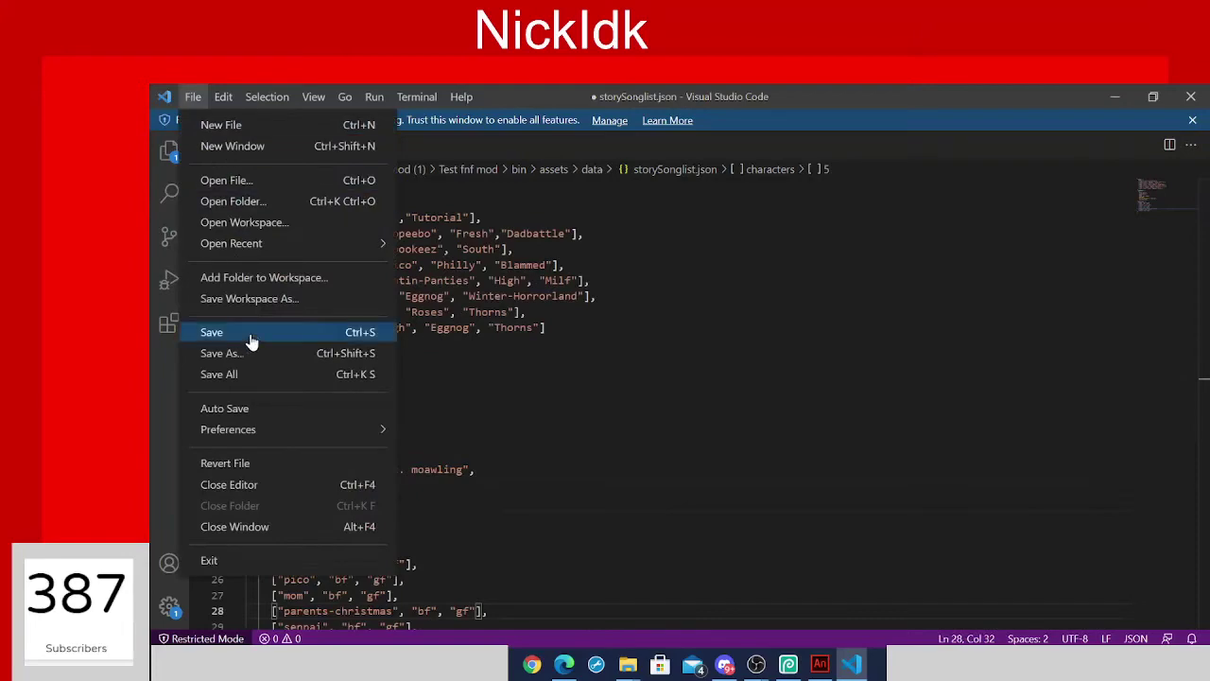
{"action": "left_click", "coordinate": [249, 336]}
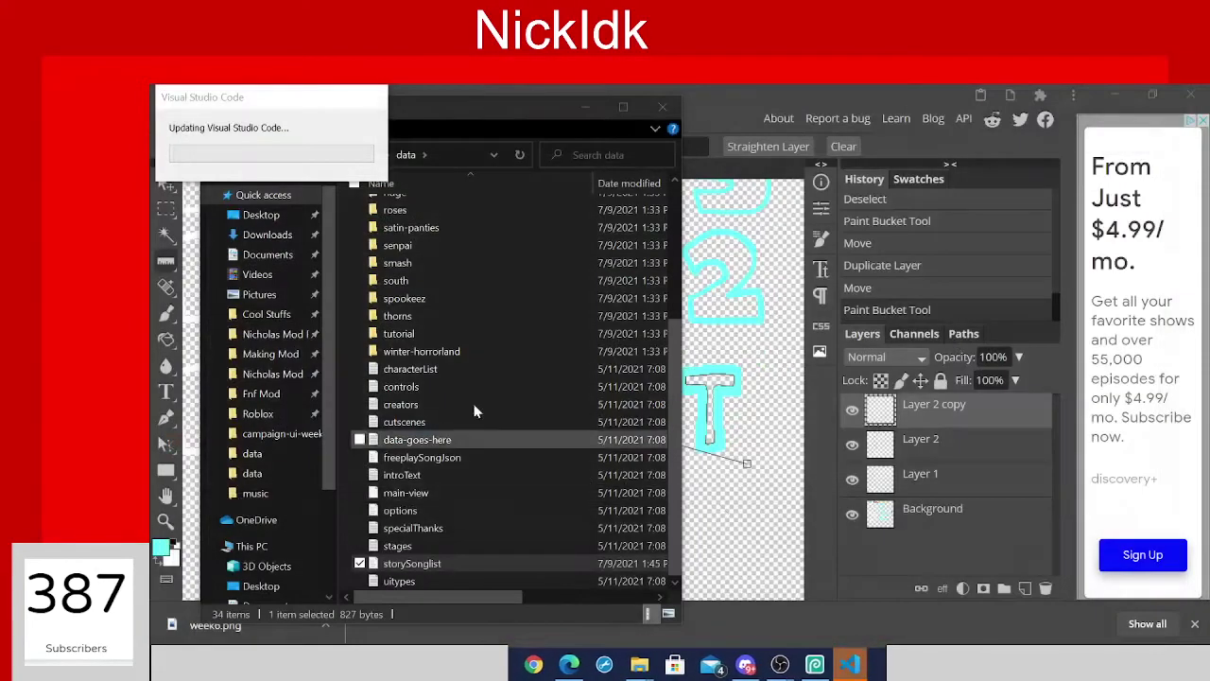
Return from the data folder to the mod's bin folder in File Explorer and launch Fusion Engine.
{"action": "left_click_drag", "start_coordinate": [519, 119], "coordinate": [602, 122]}
{"action": "scroll", "coordinate": [586, 378], "scroll_direction": "up", "scroll_amount": 4}
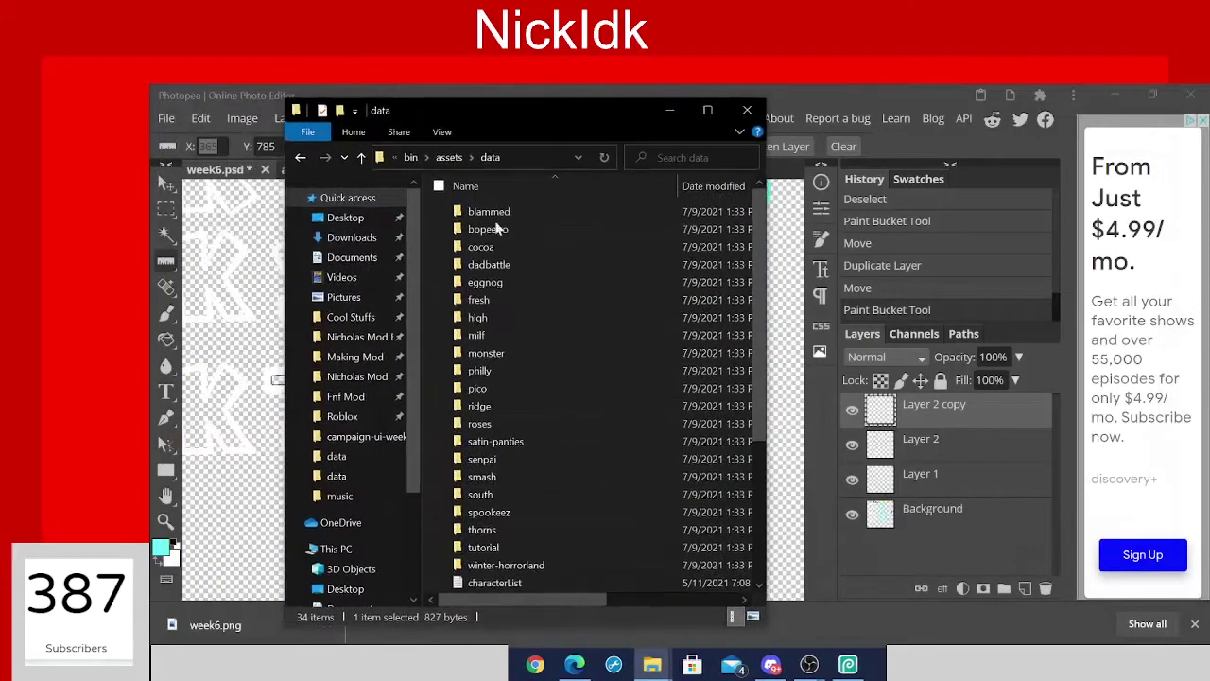
{"action": "left_click", "coordinate": [301, 158]}
{"action": "left_click", "coordinate": [301, 158]}
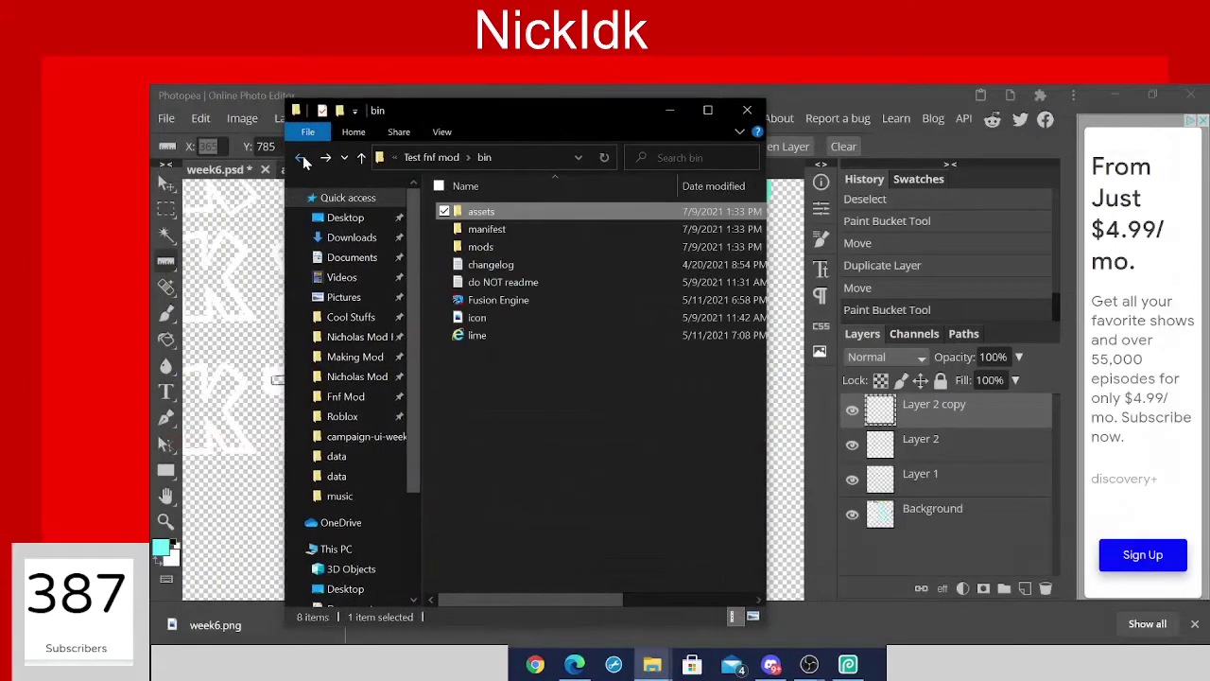
{"action": "double_click", "coordinate": [571, 299]}
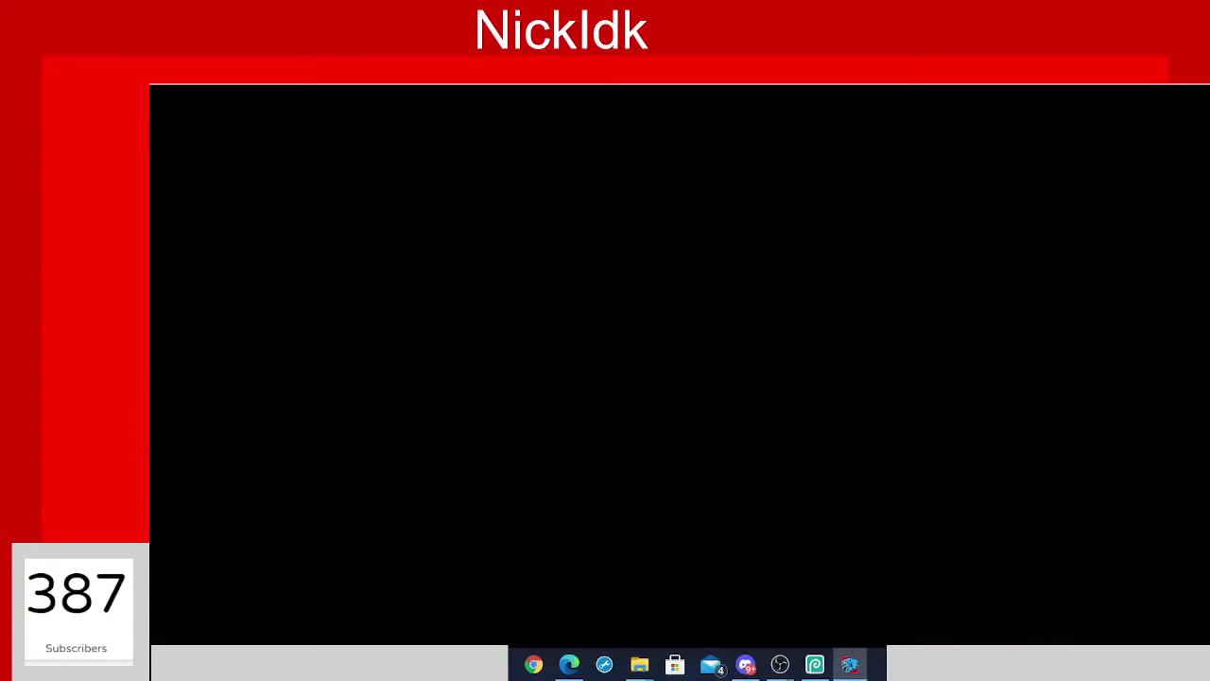
Pass the game's title screen, lower the volume, and enter Story Mode.
{"action": "key", "text": "Return"}
{"action": "key", "text": "minus"}
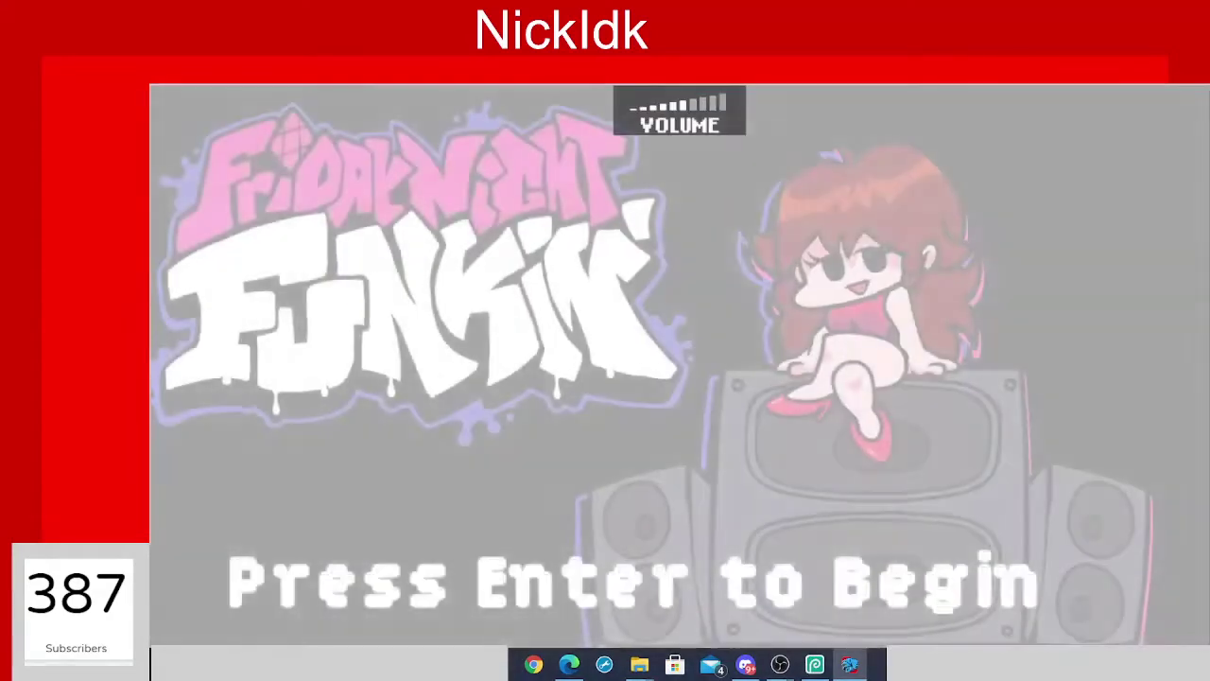
{"action": "key", "text": "Return"}
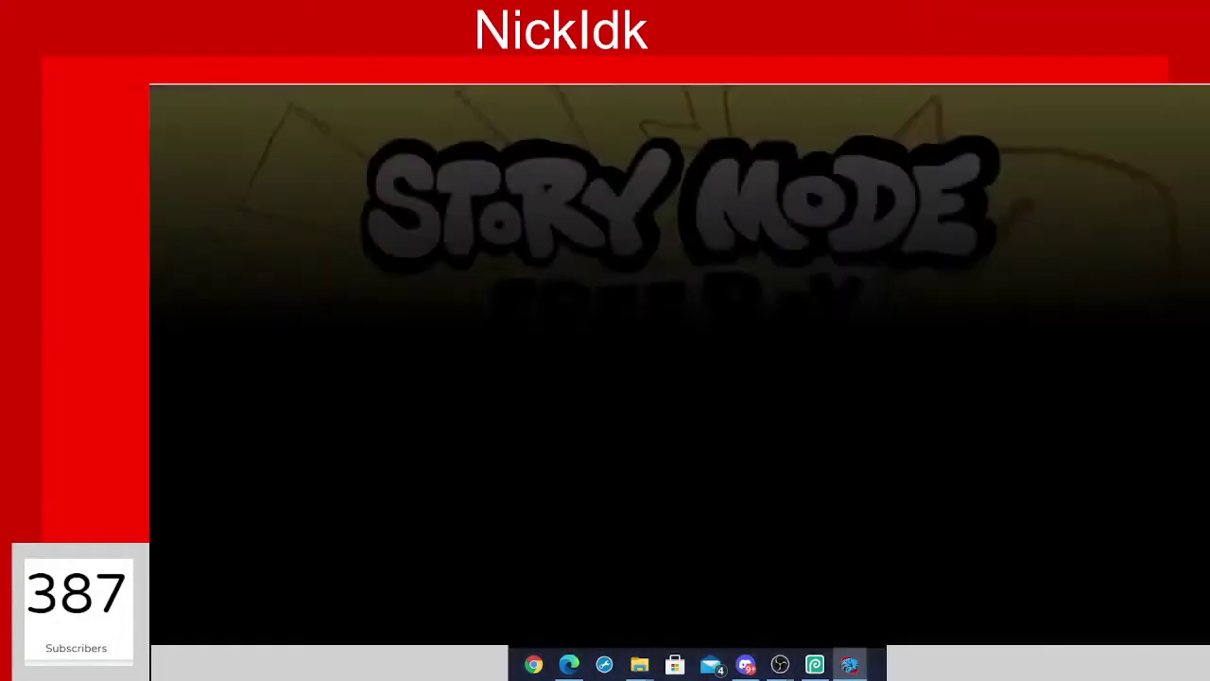
{"action": "key", "text": "Return"}
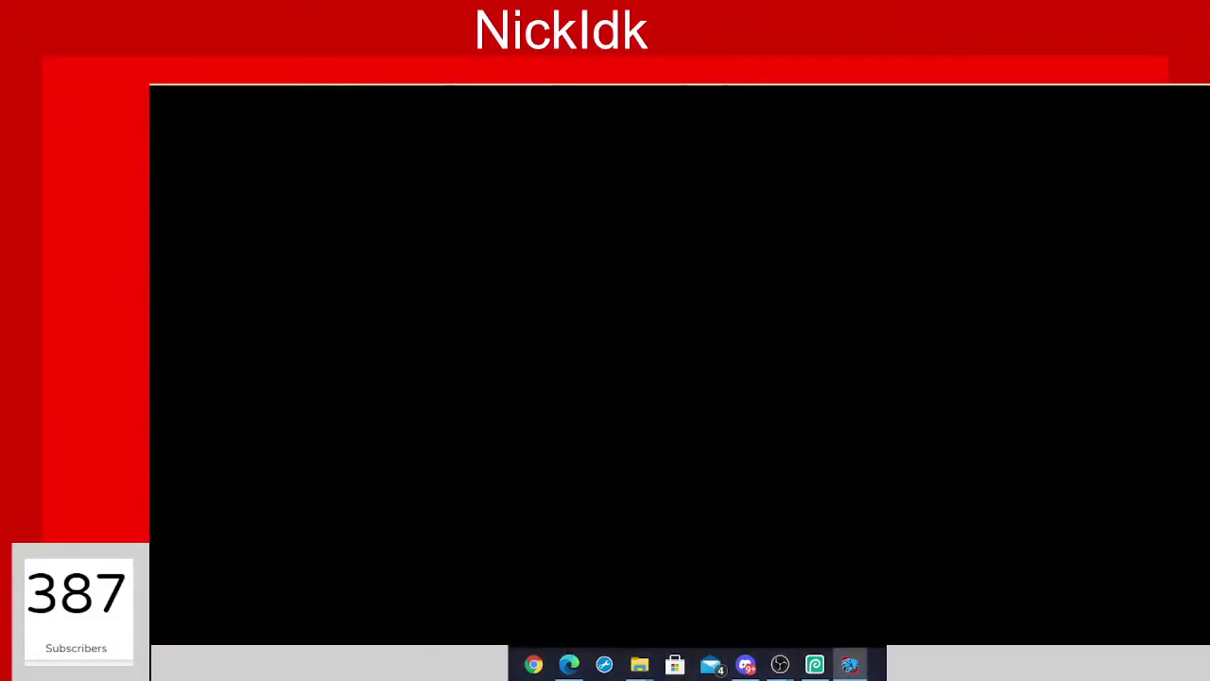
Select WEEK T at the end of the story week list and test-play its first song, High.
{"action": "key", "text": "Down"}
{"action": "key", "text": "Down"}
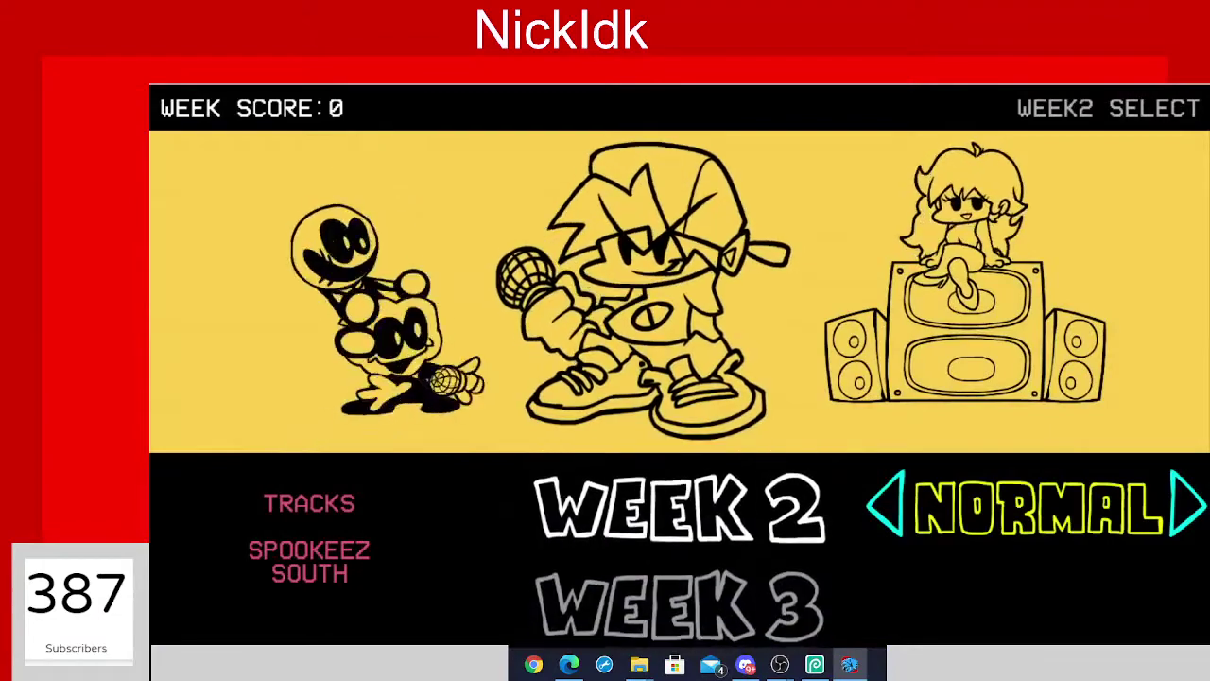
{"action": "key", "text": "Down"}
{"action": "key", "text": "Down"}
{"action": "key", "text": "Down"}
{"action": "key", "text": "Down"}
{"action": "key", "text": "Down"}
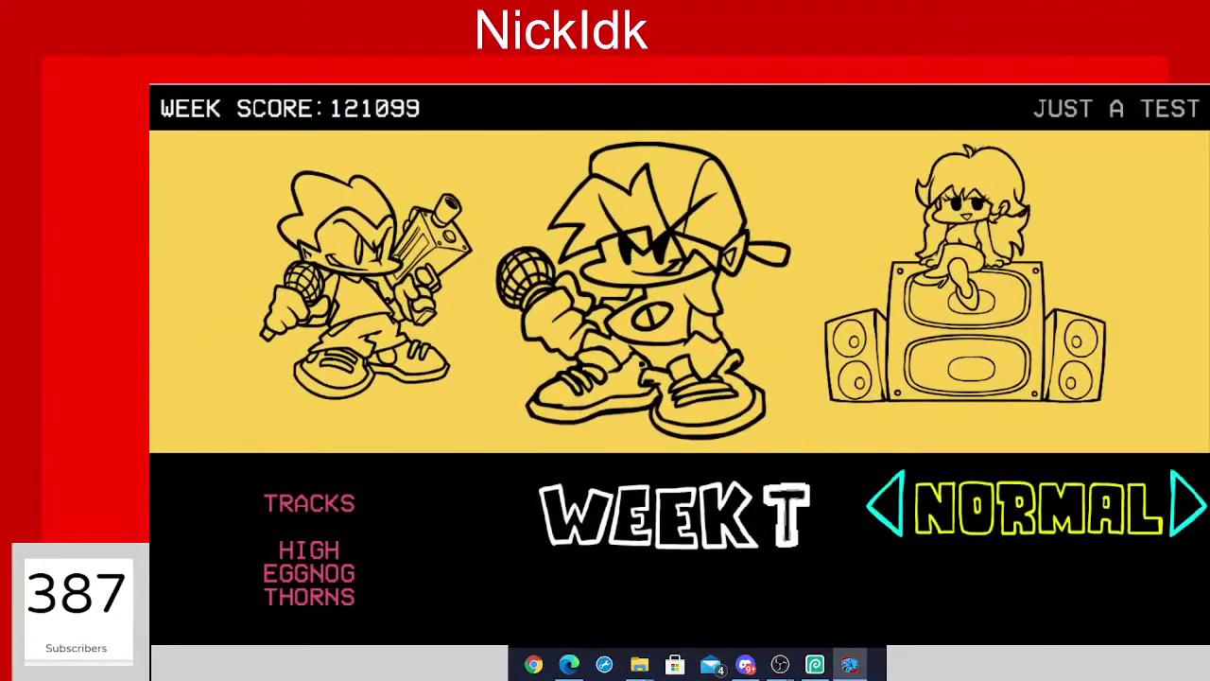
{"action": "key", "text": "plus"}
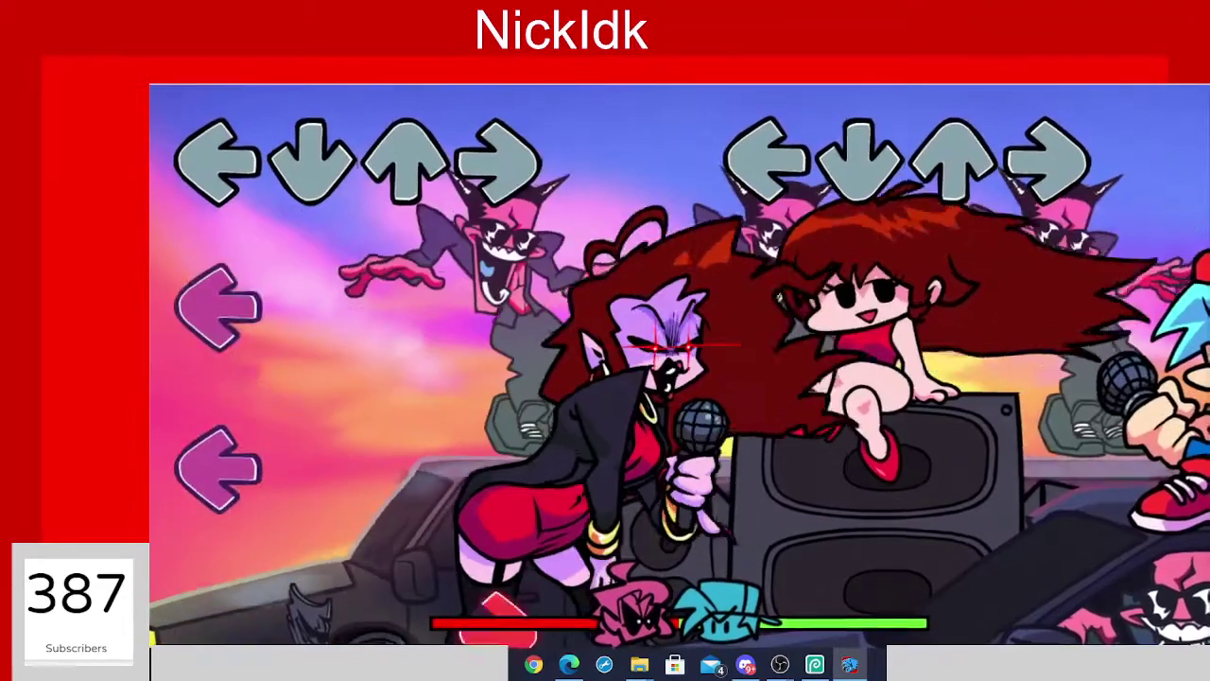
{"action": "key", "text": "Right"}
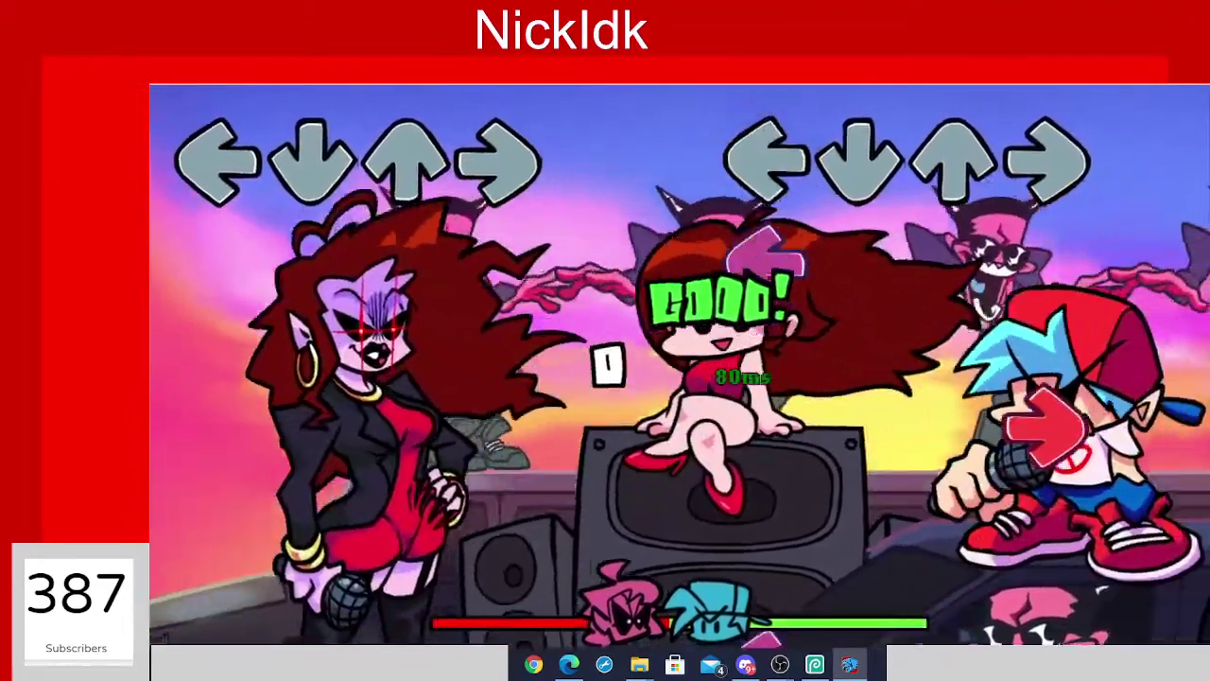
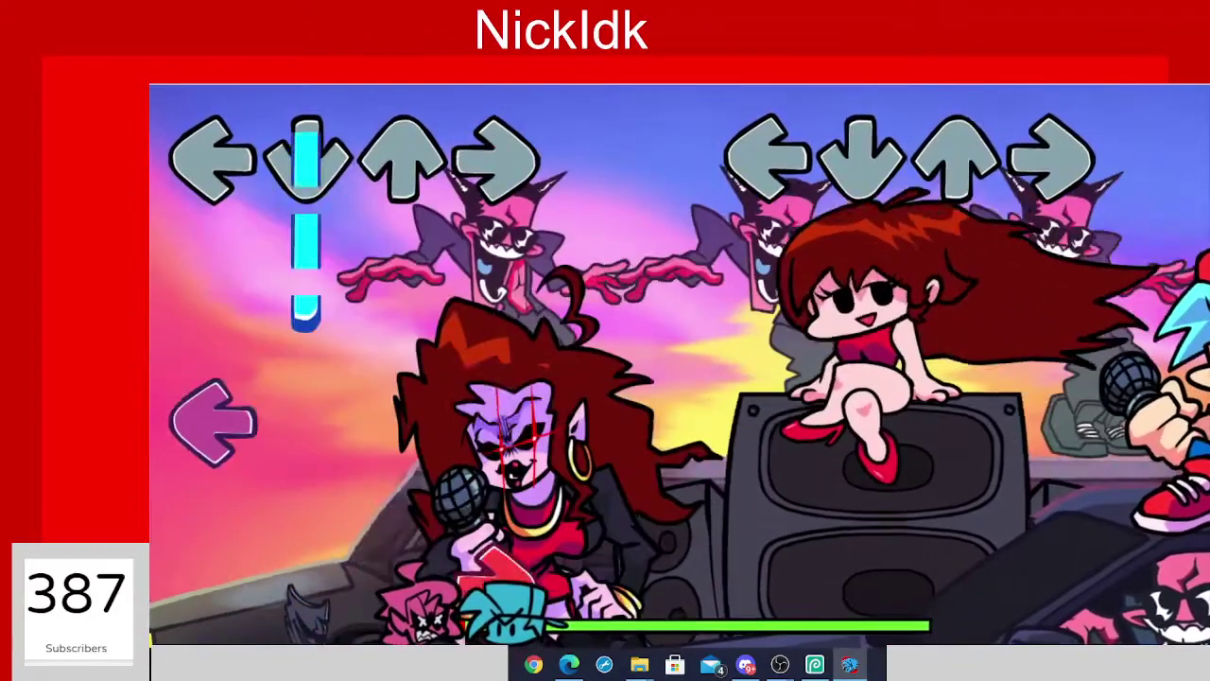
Pause the High song and close the Fusion Engine game window.
{"action": "key", "text": "Return"}
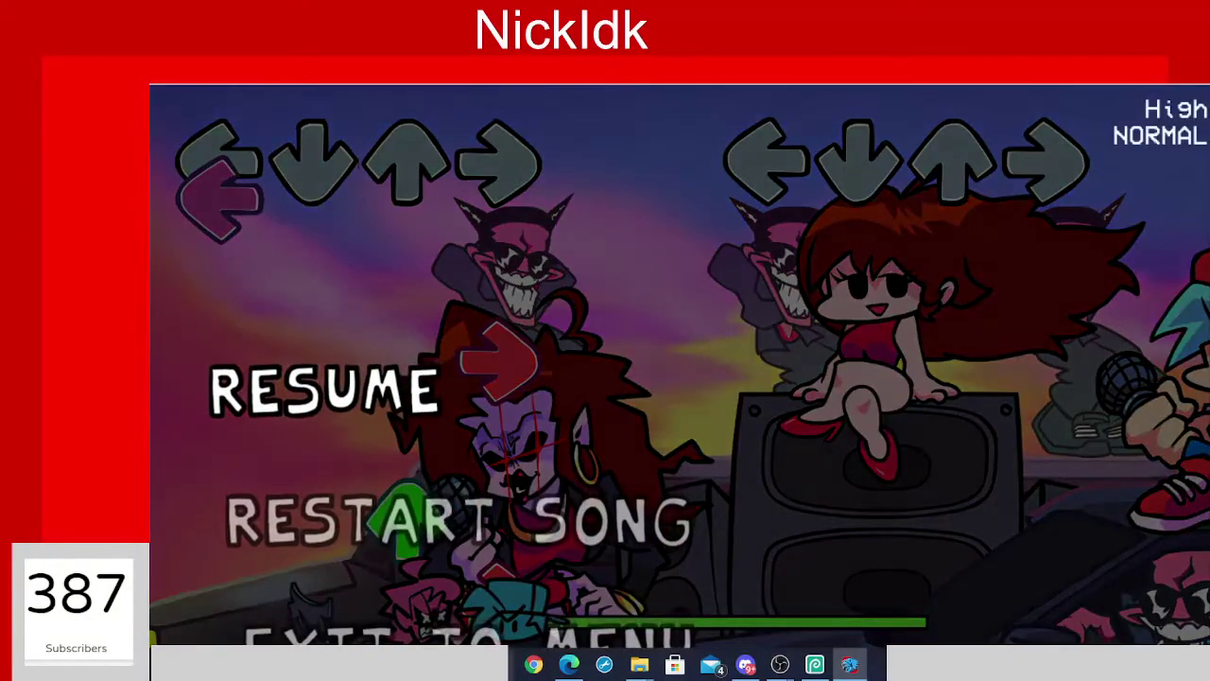
{"action": "right_click", "coordinate": [849, 665]}
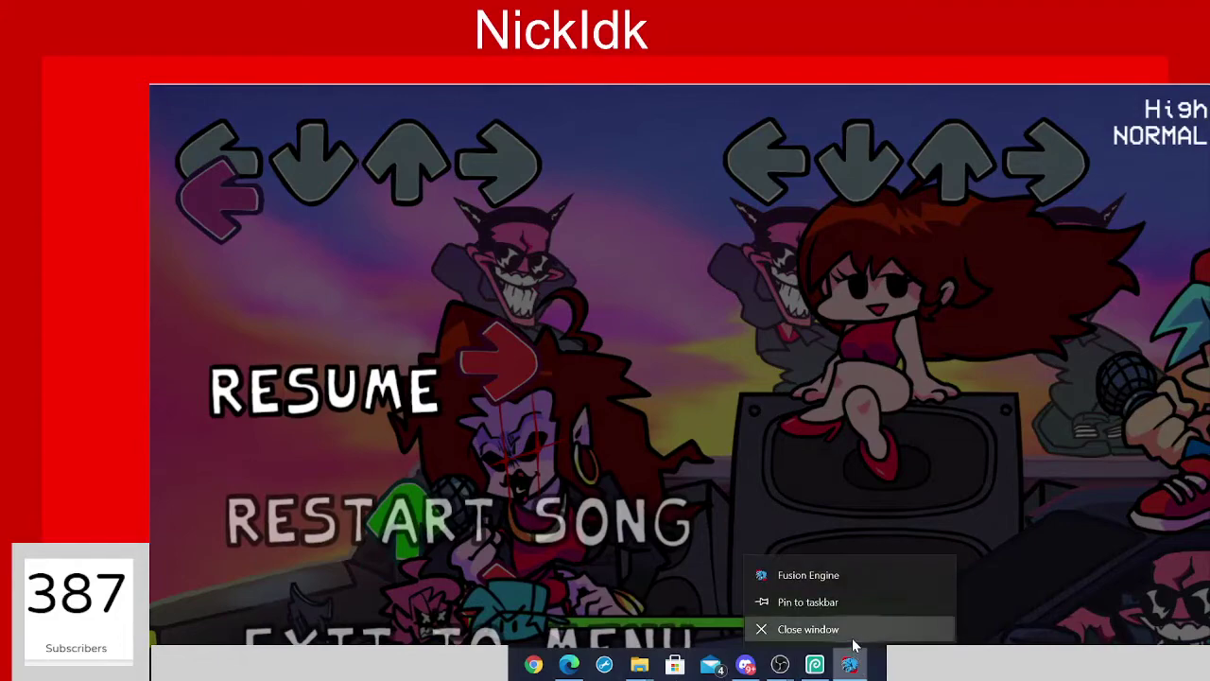
{"action": "left_click", "coordinate": [832, 619]}
Minimize the OBS window and move the bin folder window aside to uncover the Photopea canvas.
{"action": "left_click_drag", "start_coordinate": [770, 169], "coordinate": [779, 214]}
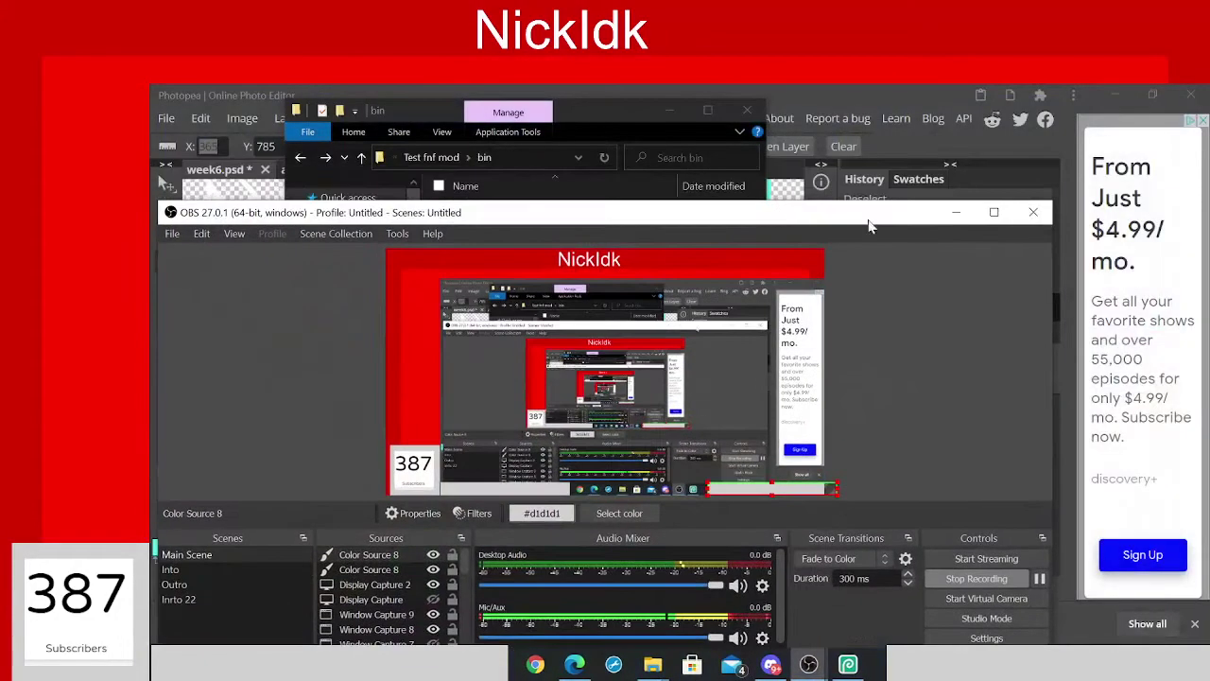
{"action": "left_click", "coordinate": [959, 212]}
{"action": "left_click_drag", "start_coordinate": [553, 480], "coordinate": [596, 481]}
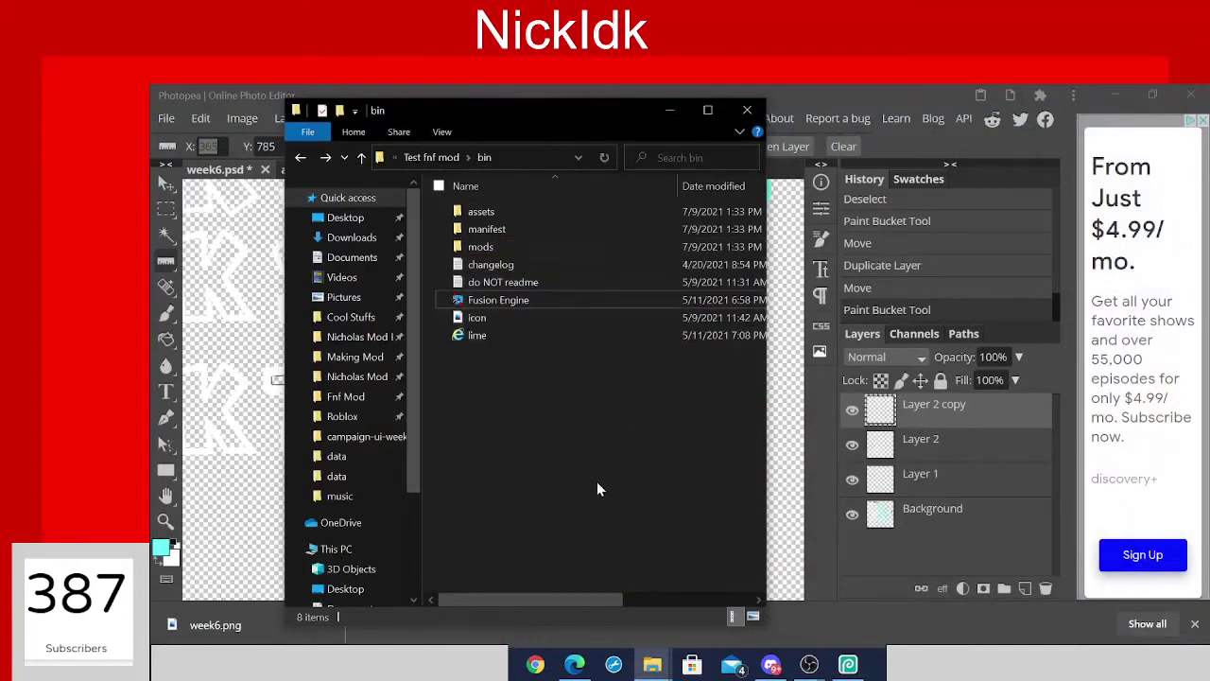
{"action": "left_click_drag", "start_coordinate": [615, 107], "coordinate": [958, 149]}
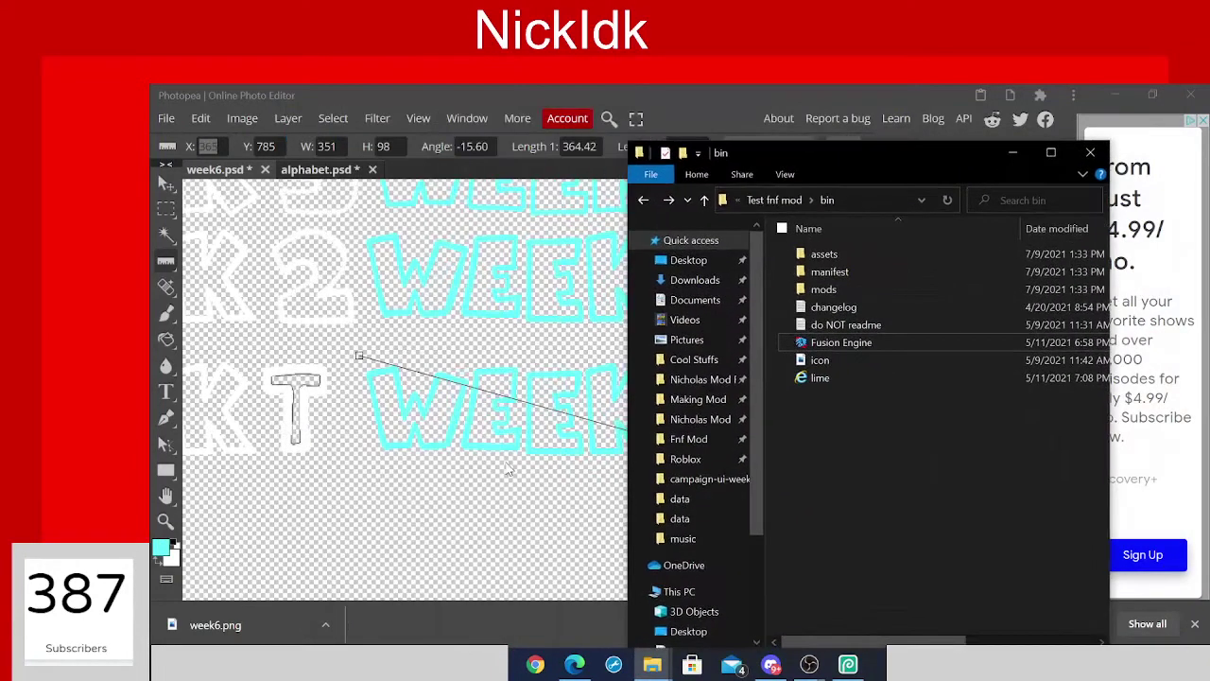
{"action": "scroll", "coordinate": [503, 462], "scroll_direction": "down", "scroll_amount": 6}
{"action": "scroll", "coordinate": [337, 402], "scroll_direction": "up", "scroll_amount": 4}
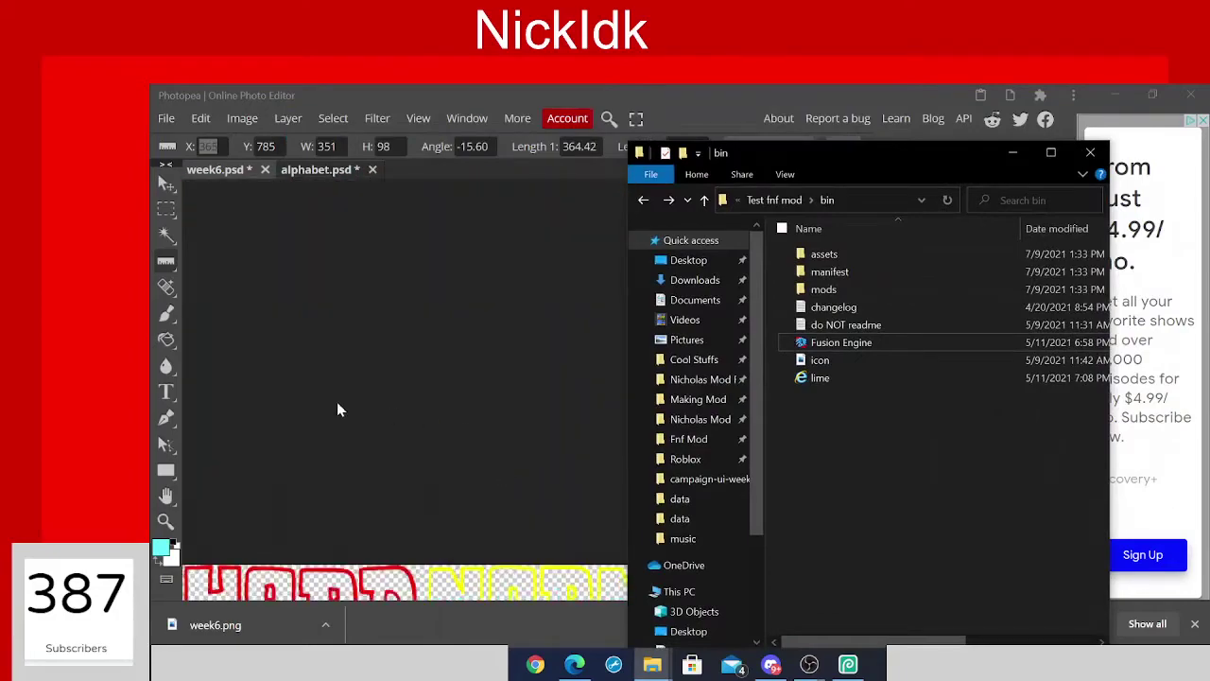
{"action": "scroll", "coordinate": [340, 411], "scroll_direction": "up", "scroll_amount": 3}
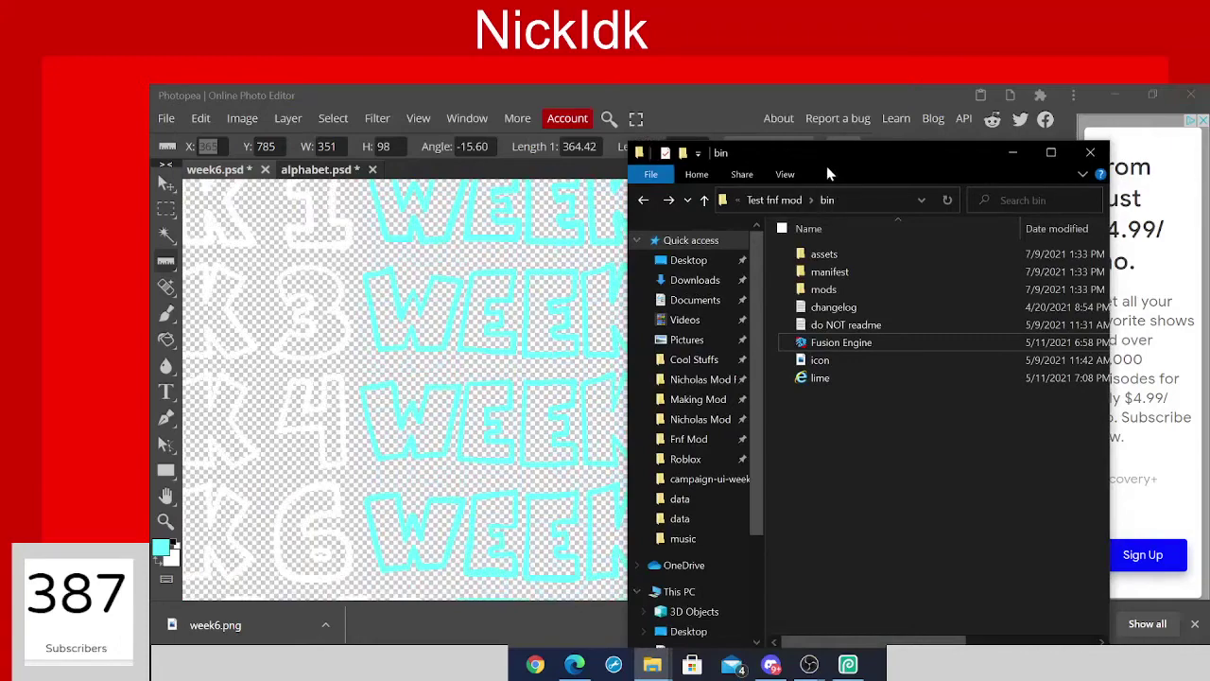
Open storySonglist from the mod's assets/data folder in Visual Studio Code and close the release notes.
{"action": "left_click_drag", "start_coordinate": [826, 173], "coordinate": [557, 137]}
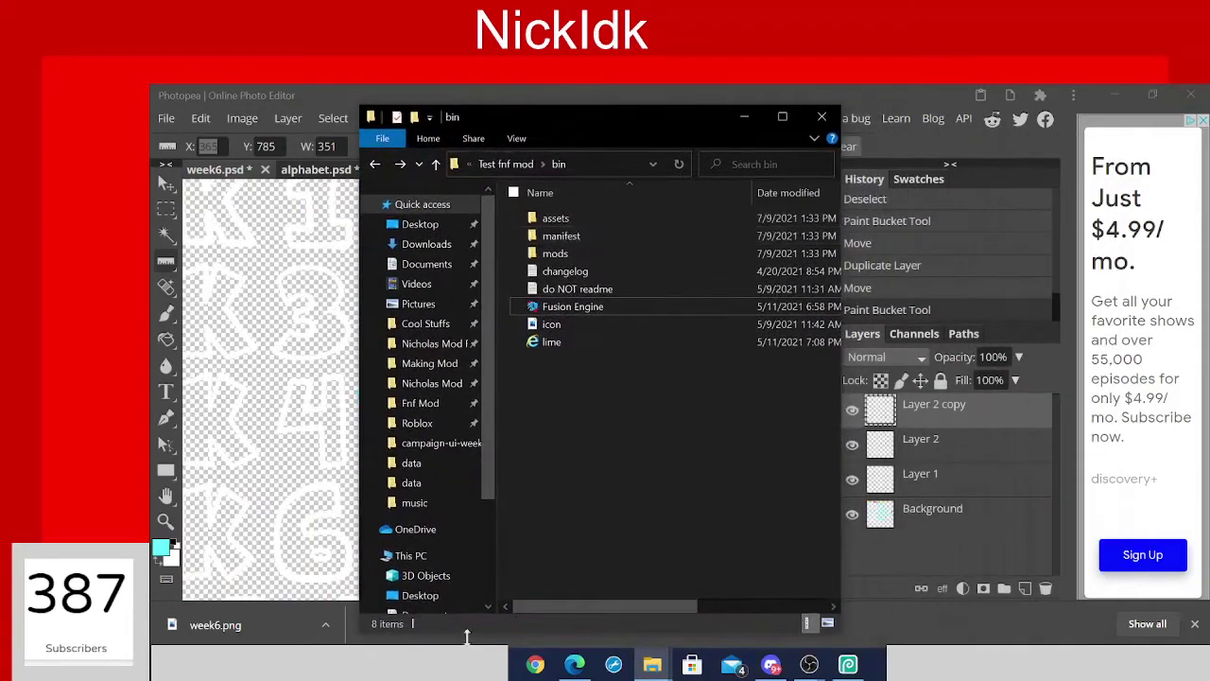
{"action": "left_click_drag", "start_coordinate": [637, 460], "coordinate": [711, 502]}
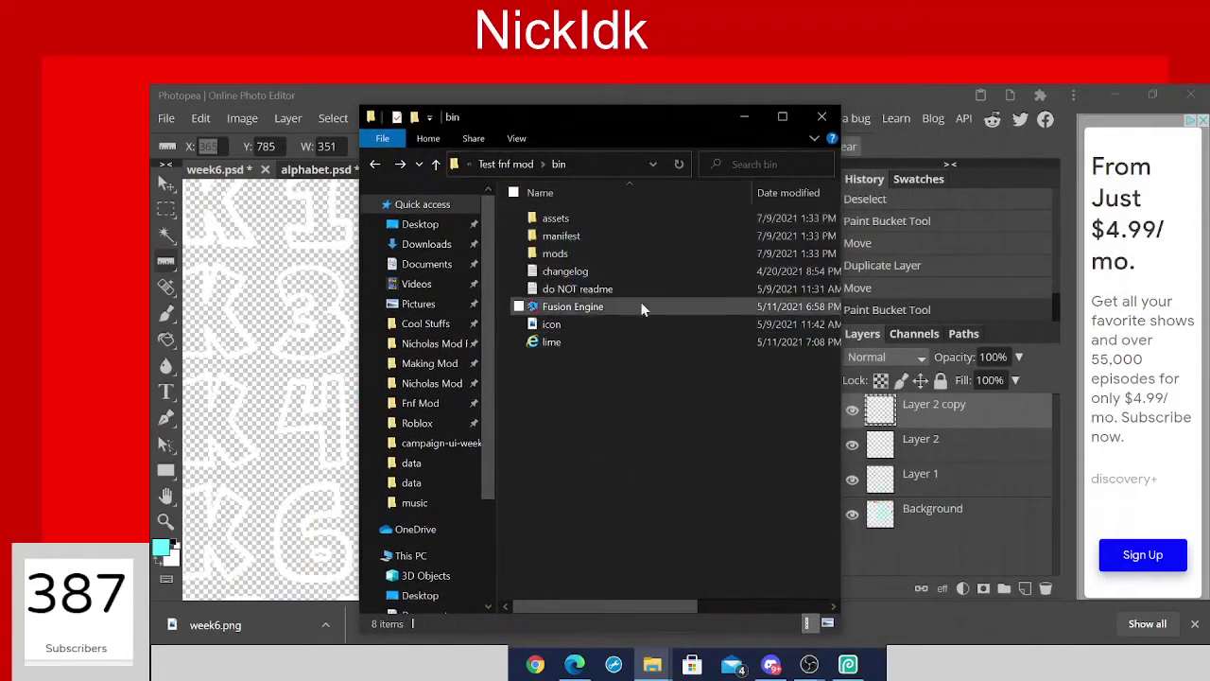
{"action": "double_click", "coordinate": [600, 218]}
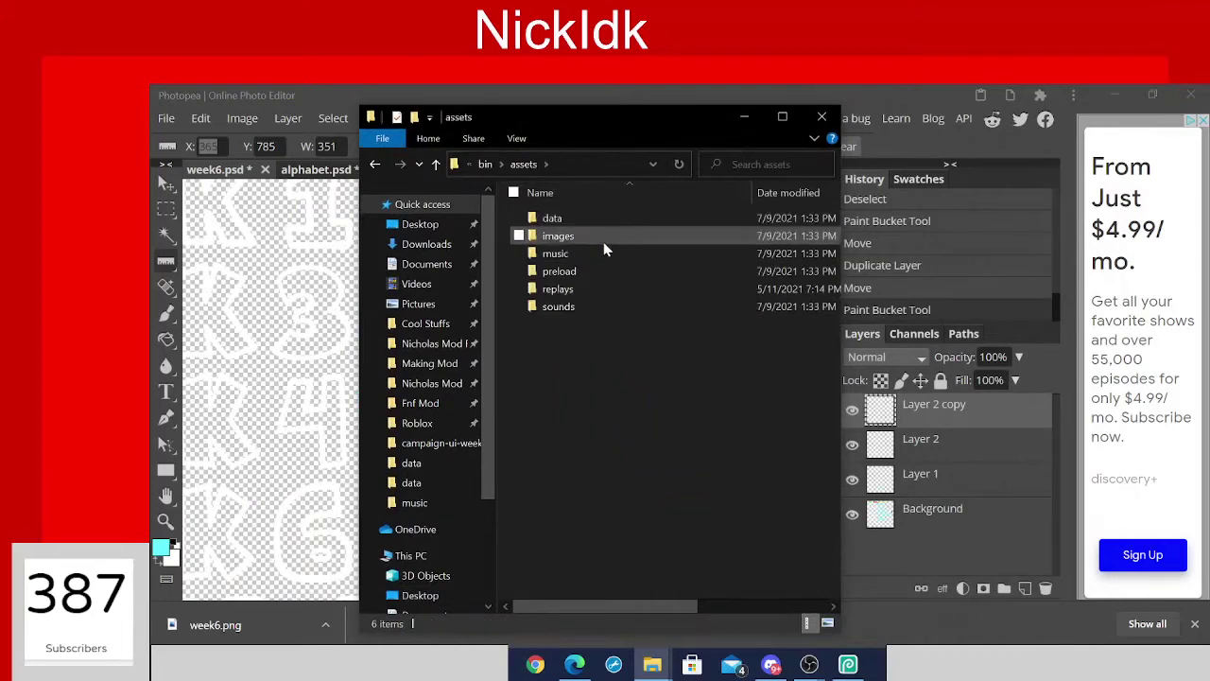
{"action": "scroll", "coordinate": [601, 216], "scroll_direction": "down", "scroll_amount": 4}
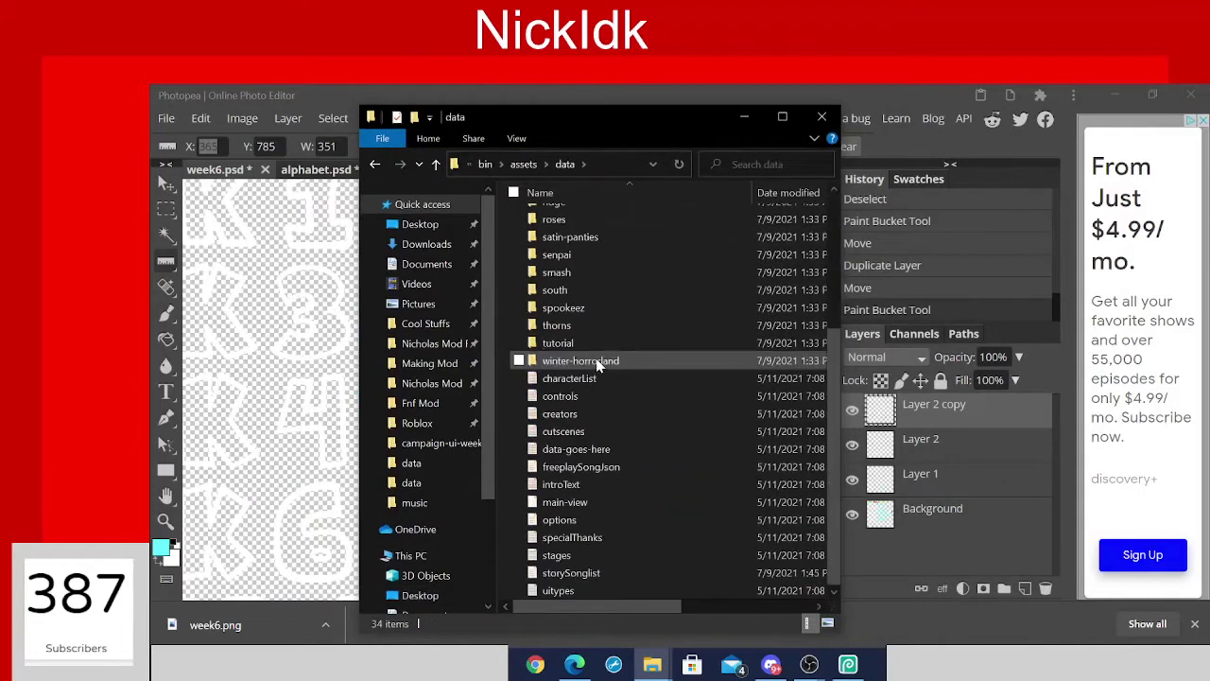
{"action": "left_click", "coordinate": [649, 572]}
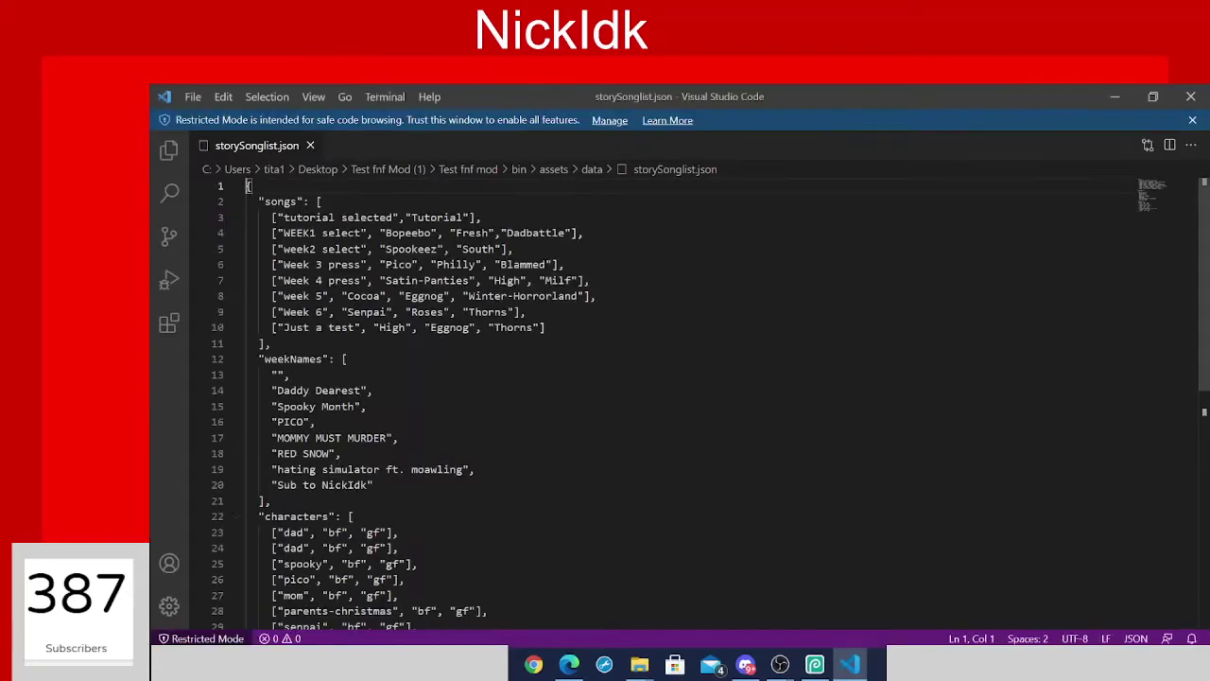
{"action": "left_click", "coordinate": [272, 233]}
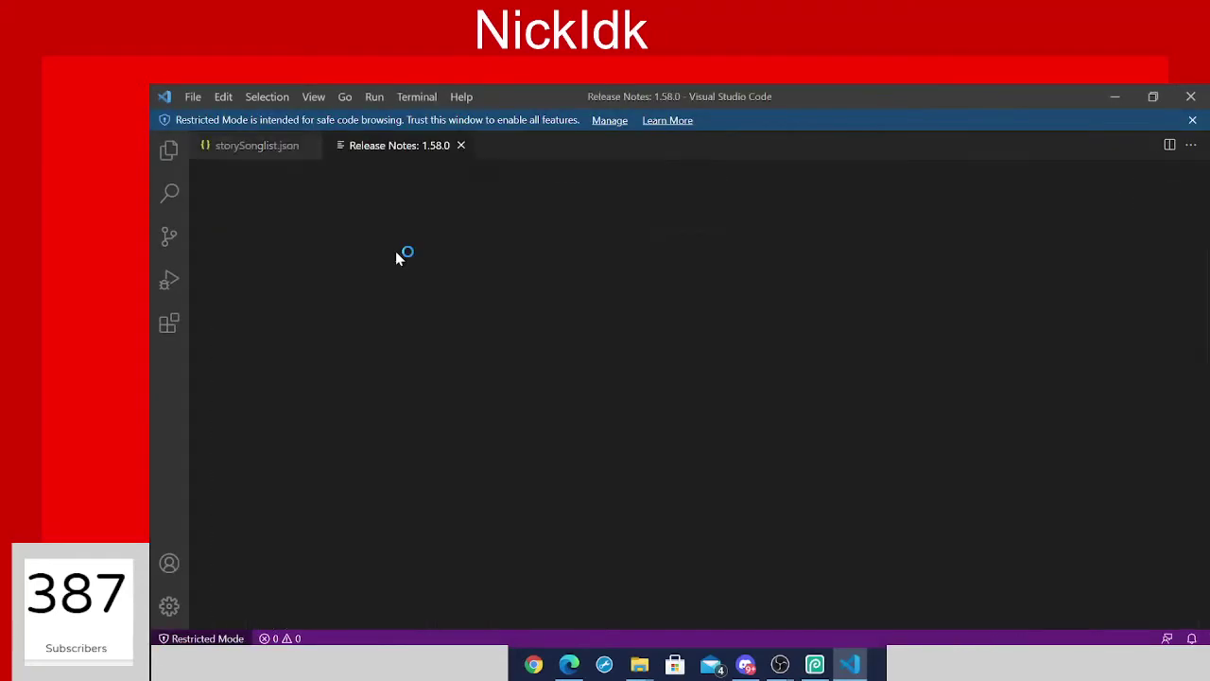
{"action": "left_click", "coordinate": [460, 146]}
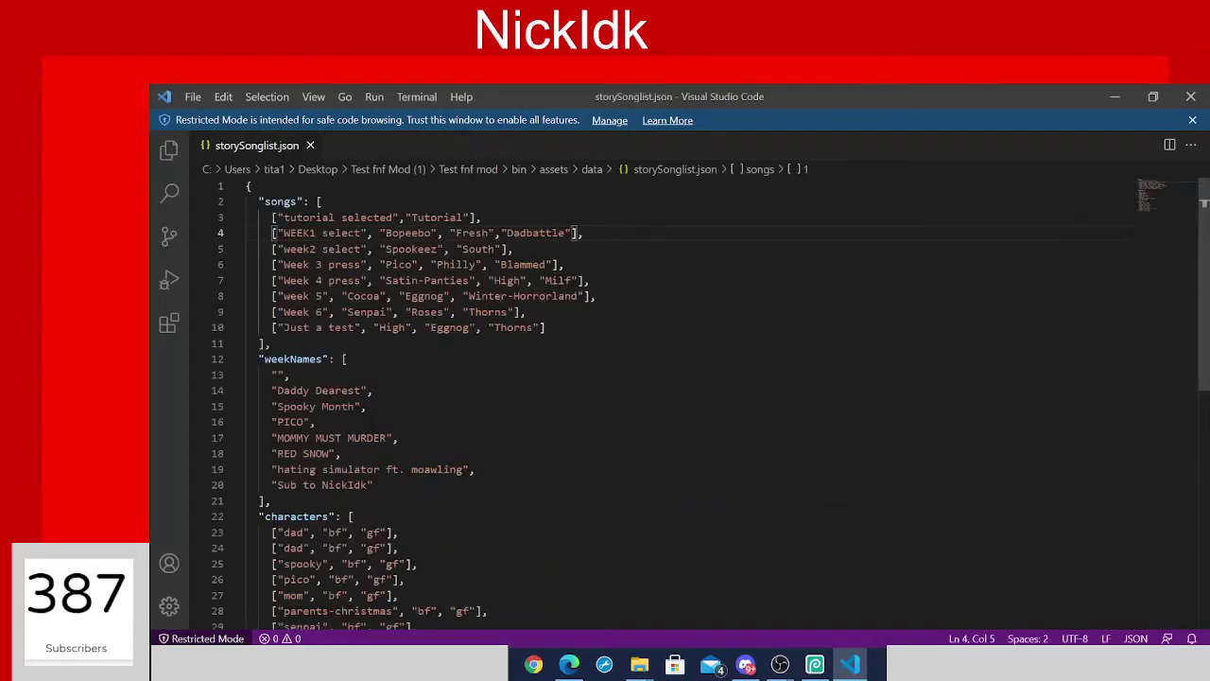
Delete the Week 1 to Week 6 entries from the songs list, keeping only the Tutorial and "Just a test" lines.
{"action": "left_click_drag", "start_coordinate": [272, 232], "coordinate": [527, 312]}
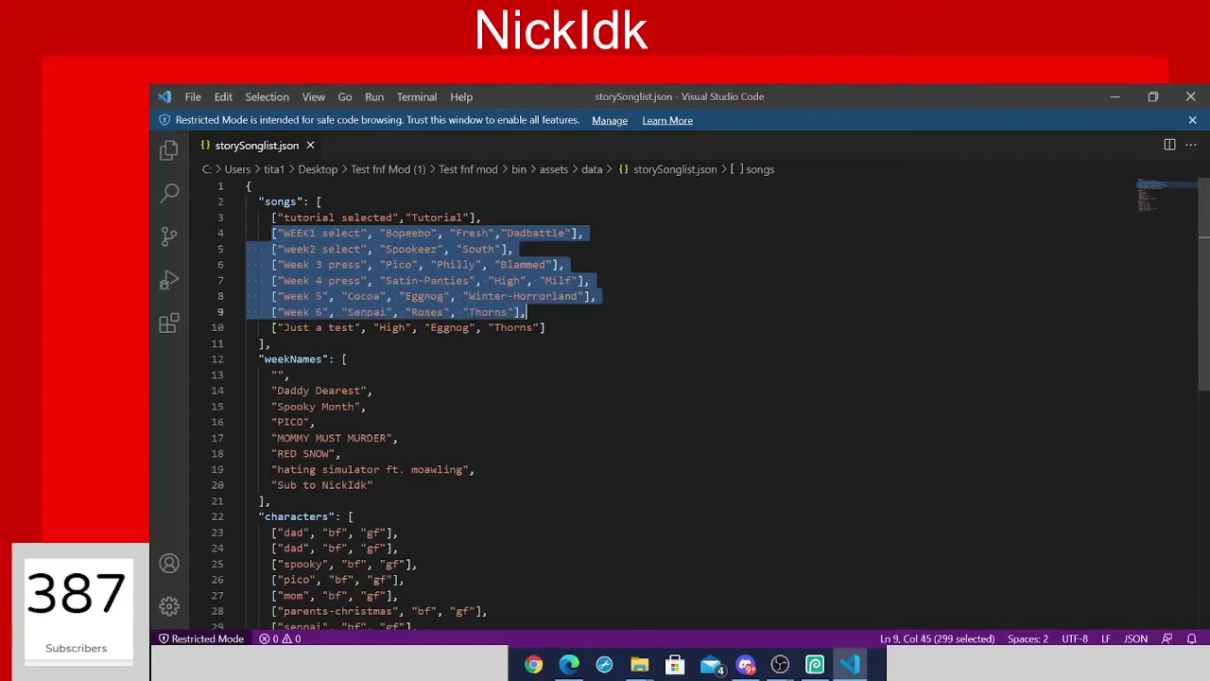
{"action": "key", "text": "BackSpace"}
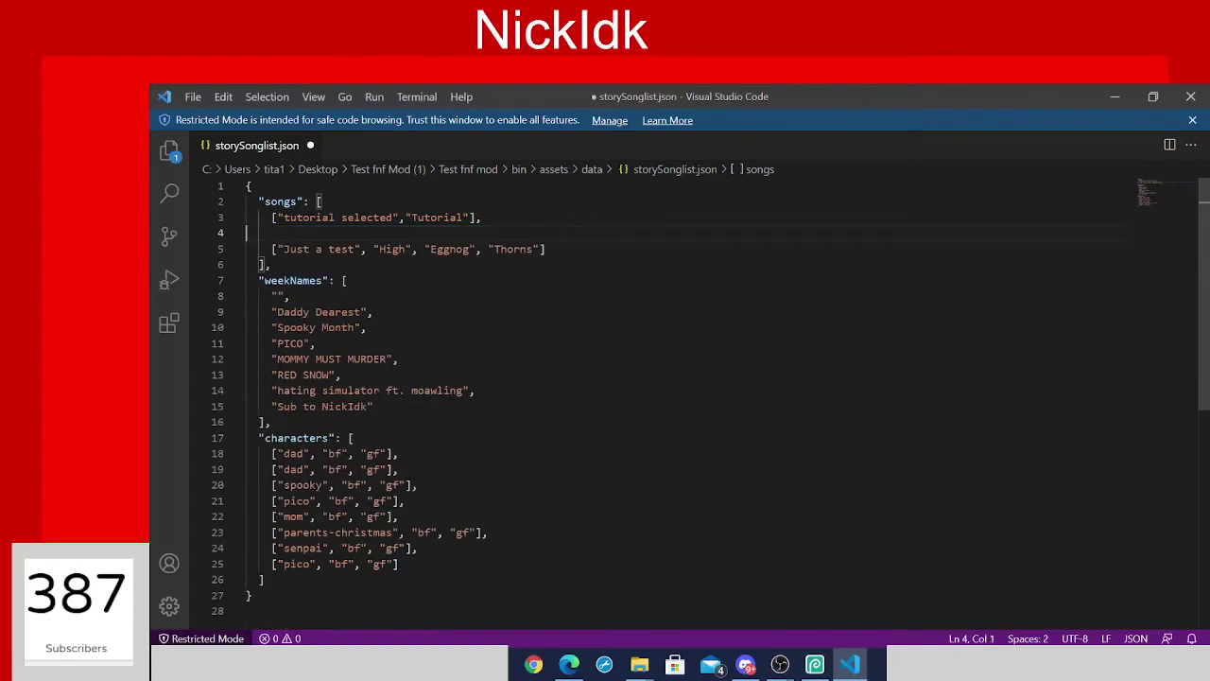
{"action": "key", "text": "BackSpace"}
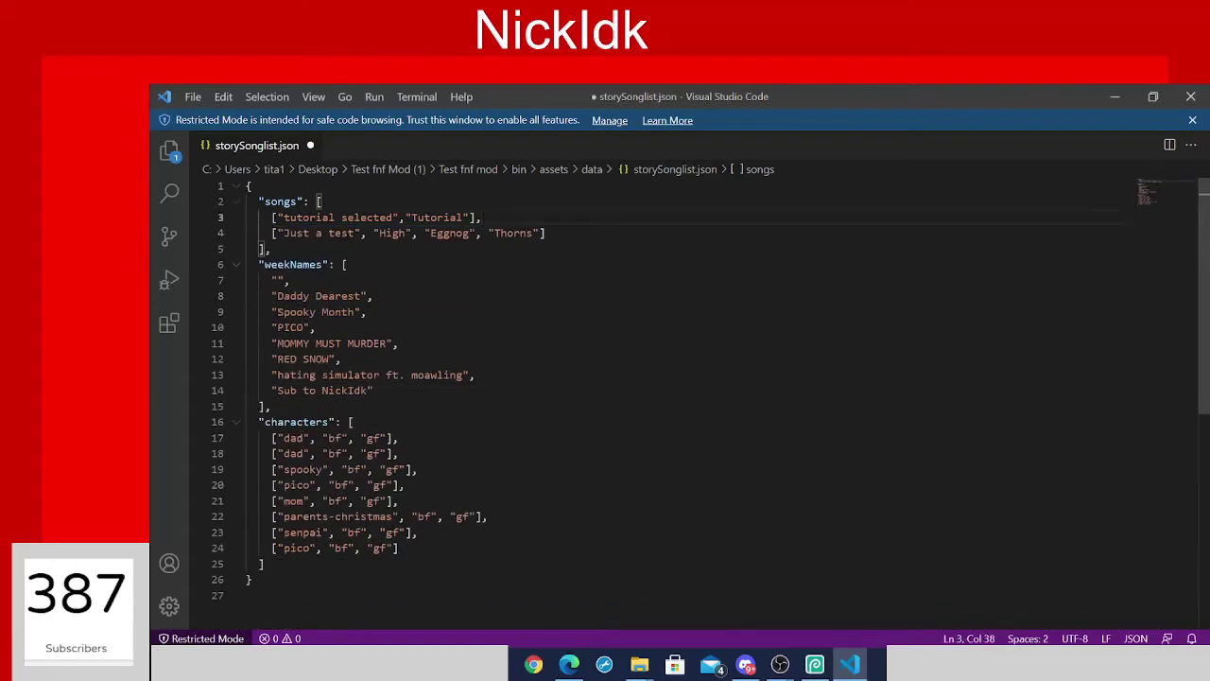
{"action": "key", "text": "Home"}
{"action": "key", "text": "shift+End"}
{"action": "key", "text": "Right"}
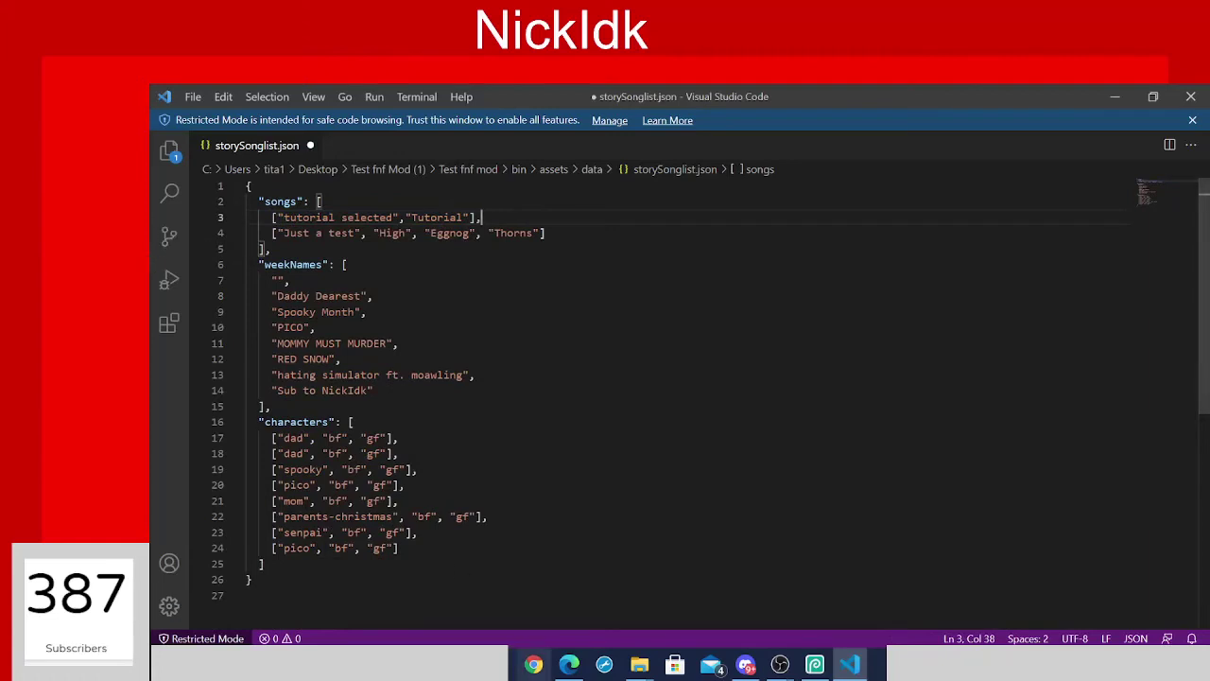
Delete the week names from "Daddy Dearest" to "hating simulator ft. moawling", including the leftover blank line.
{"action": "left_click_drag", "start_coordinate": [272, 296], "coordinate": [477, 375]}
{"action": "key", "text": "BackSpace"}
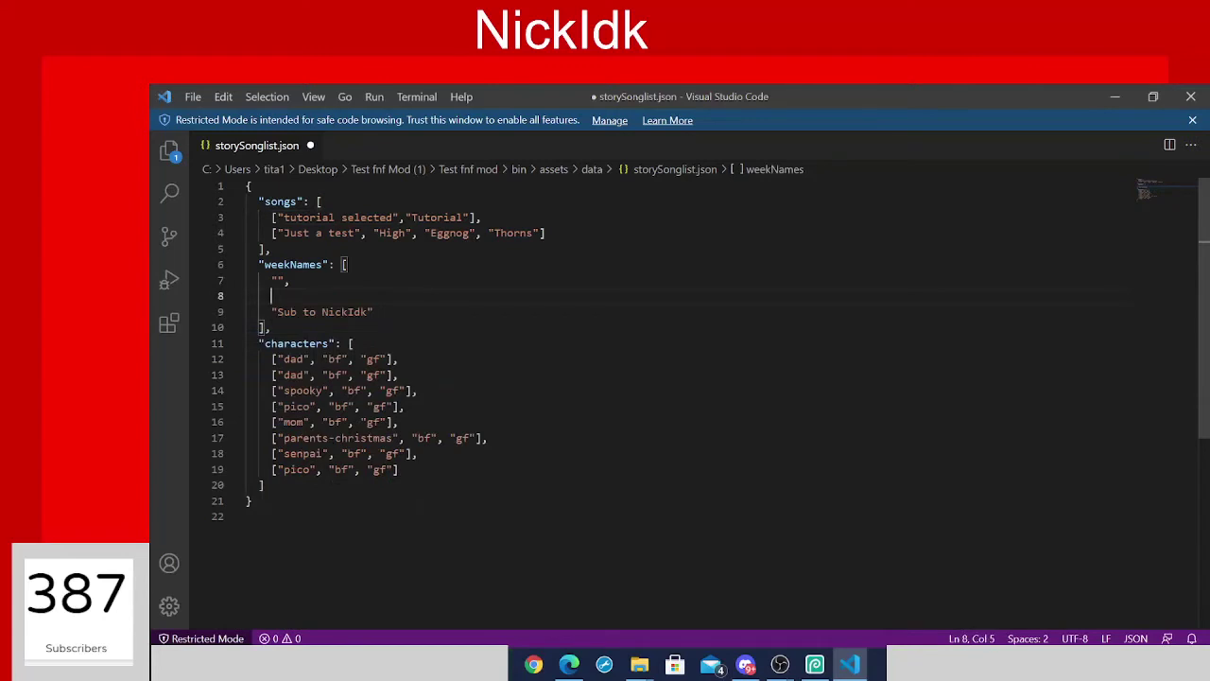
{"action": "key", "text": "BackSpace"}
Delete the characters entries between the first dad line and the last pico line, including the leftover blank line.
{"action": "left_click_drag", "start_coordinate": [247, 343], "coordinate": [489, 421]}
{"action": "left_click", "coordinate": [489, 422]}
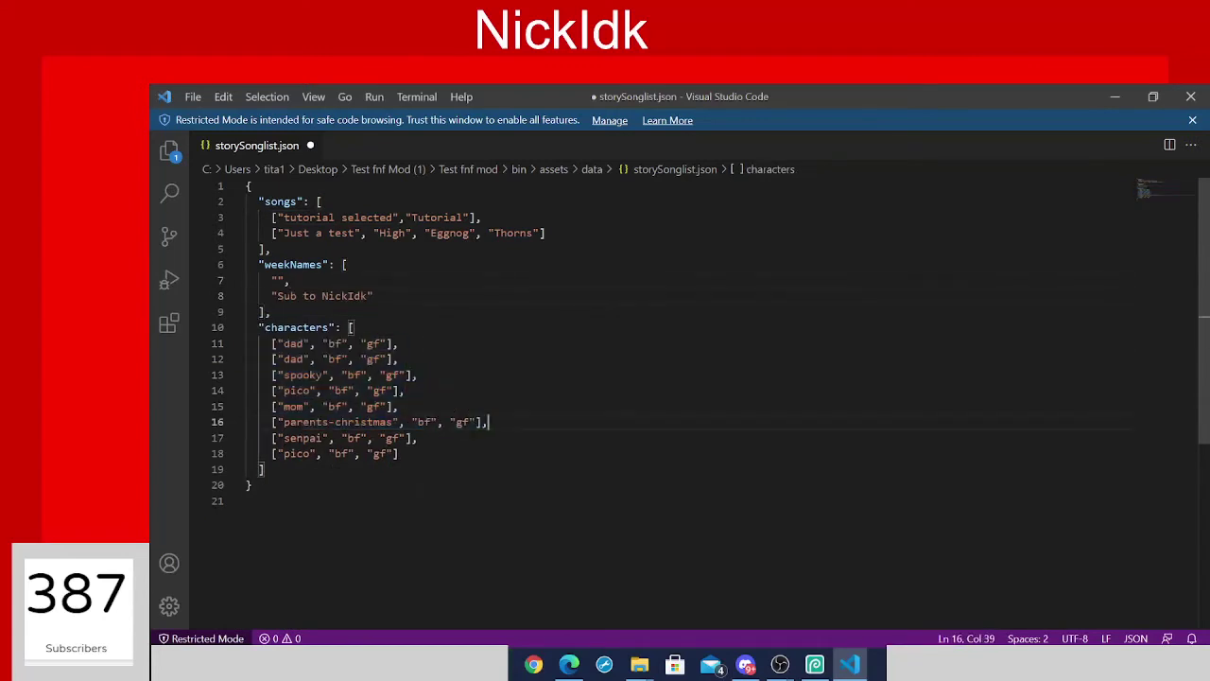
{"action": "left_click_drag", "start_coordinate": [272, 359], "coordinate": [419, 437]}
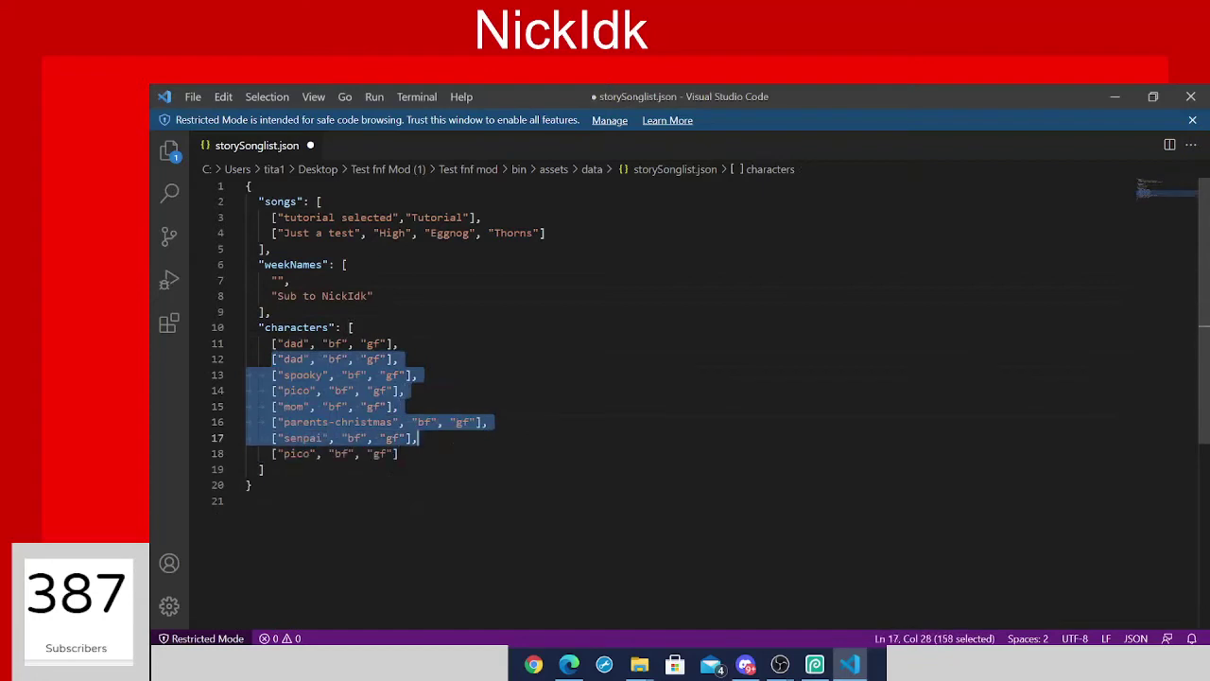
{"action": "key", "text": "BackSpace"}
{"action": "key", "text": "BackSpace"}
{"action": "key", "text": "BackSpace"}
{"action": "key", "text": "ctrl+a"}
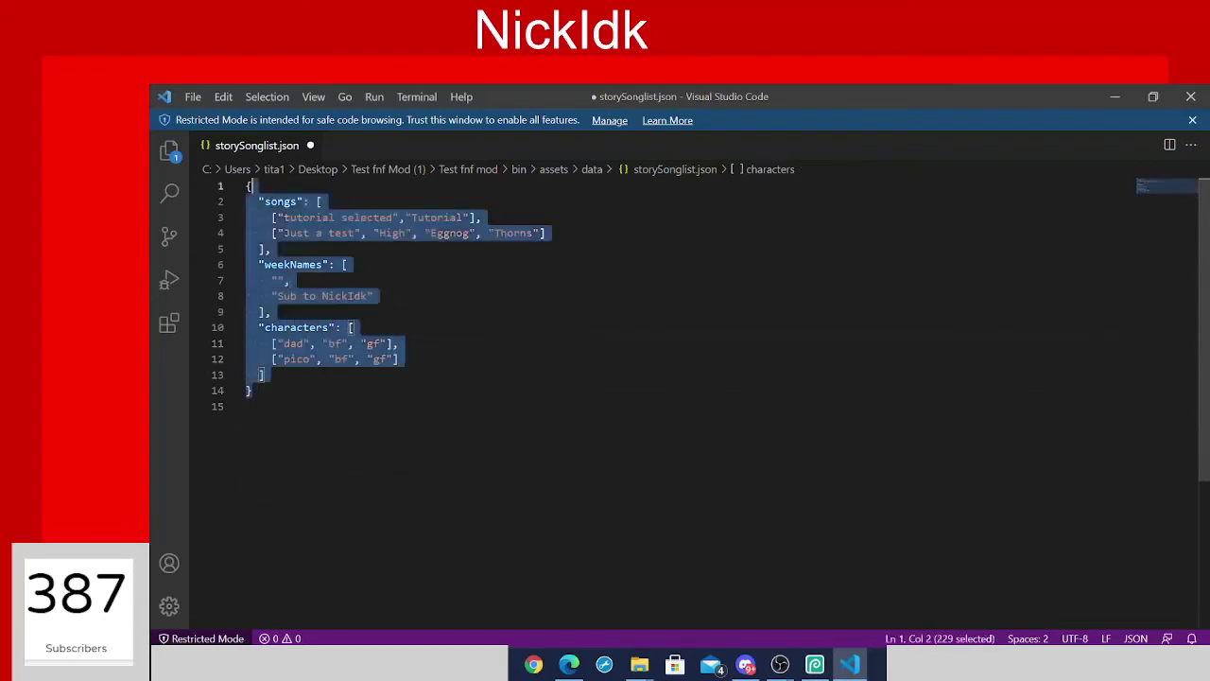
{"action": "key", "text": "Right"}
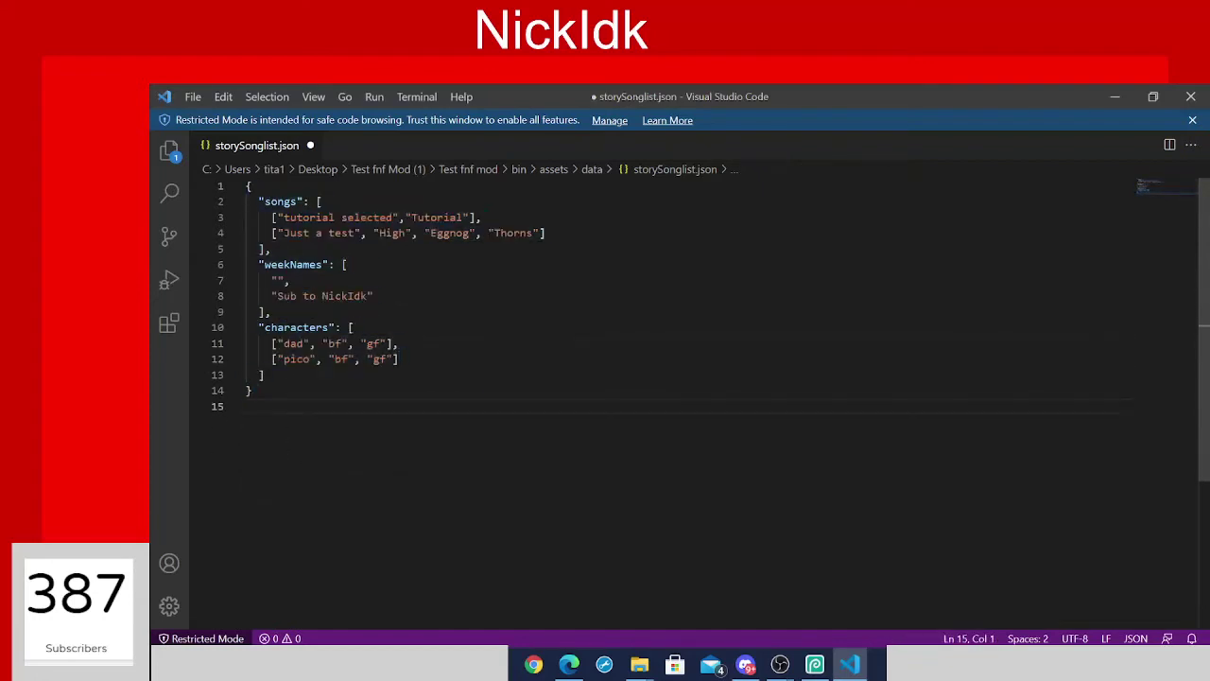
Save storySonglist.json and close Visual Studio Code.
{"action": "left_click", "coordinate": [220, 96]}
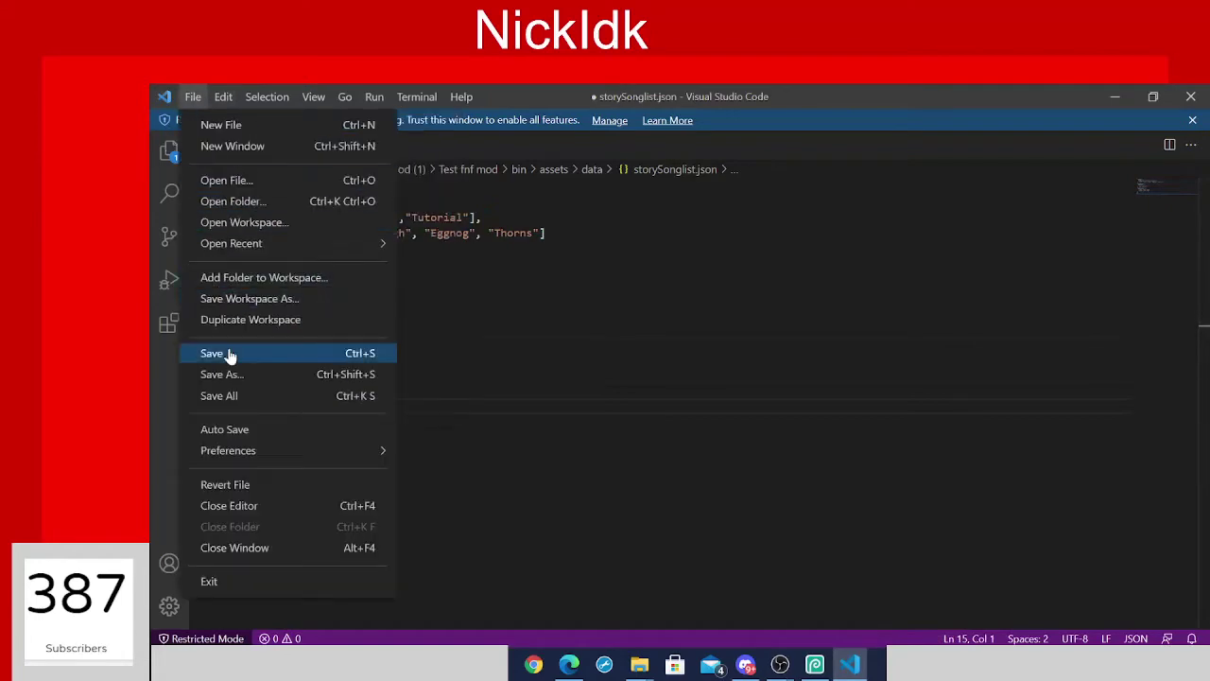
{"action": "left_click", "coordinate": [230, 351]}
{"action": "left_click", "coordinate": [1190, 97]}
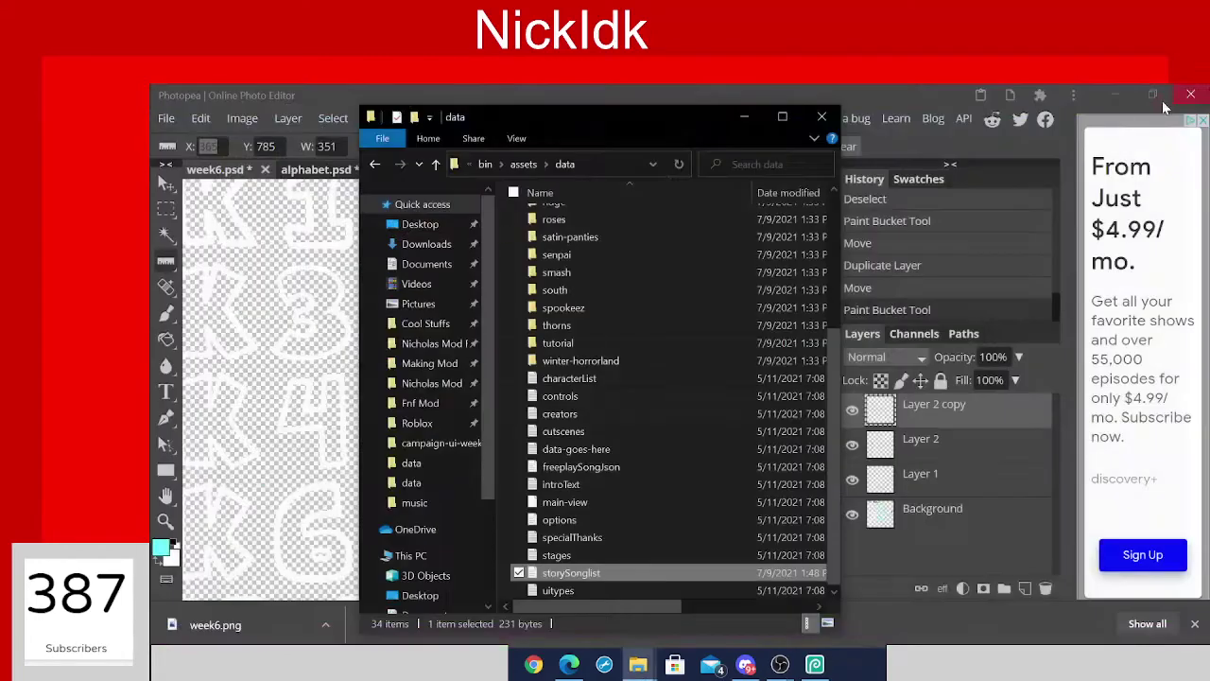
Return to the bin folder, launch Fusion Engine, and maximize the game window.
{"action": "left_click", "coordinate": [372, 164]}
{"action": "left_click", "coordinate": [372, 164]}
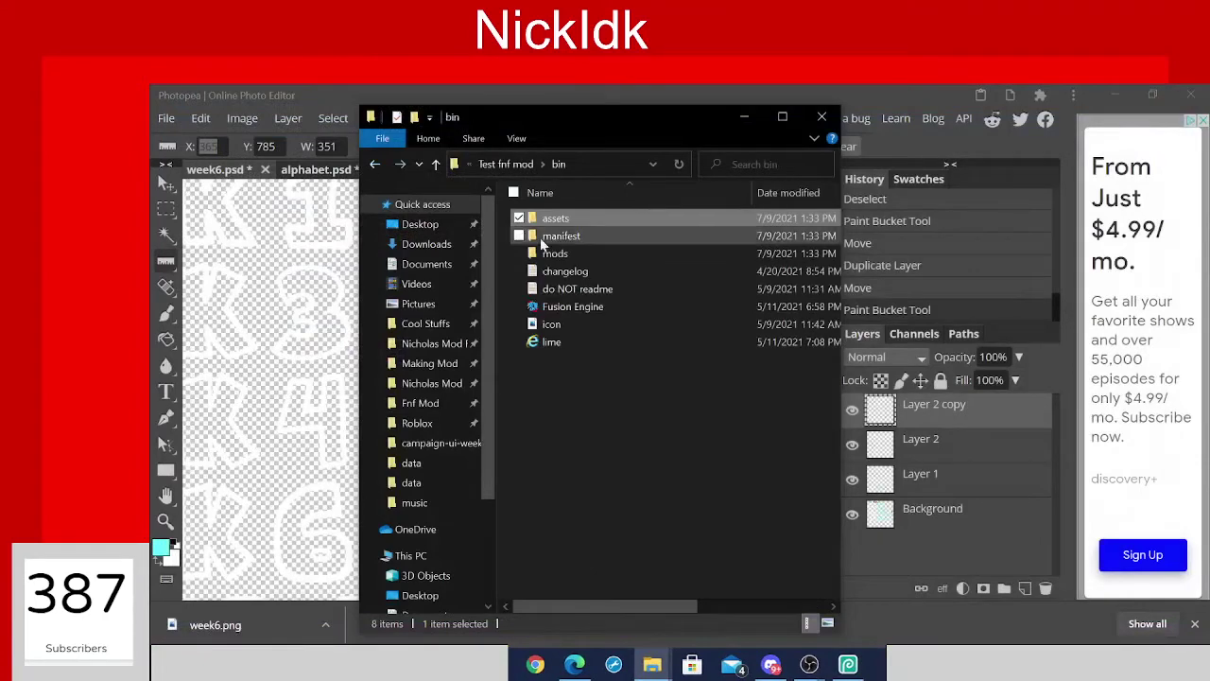
{"action": "double_click", "coordinate": [588, 305]}
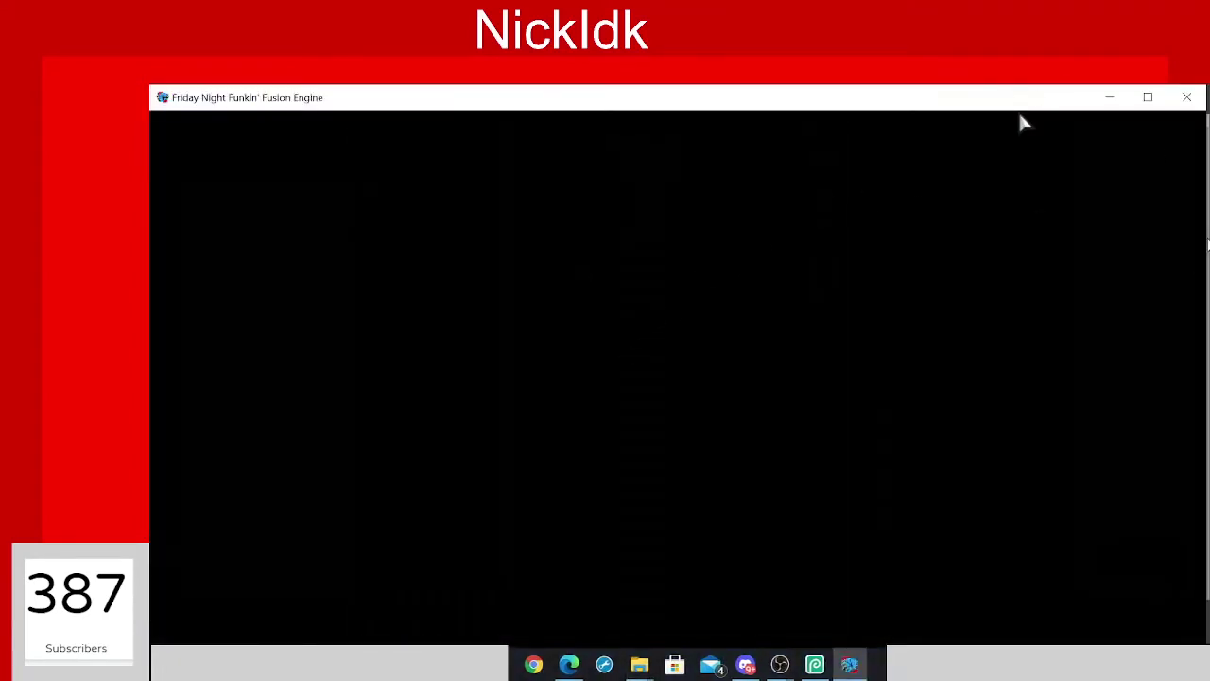
{"action": "double_click", "coordinate": [953, 92]}
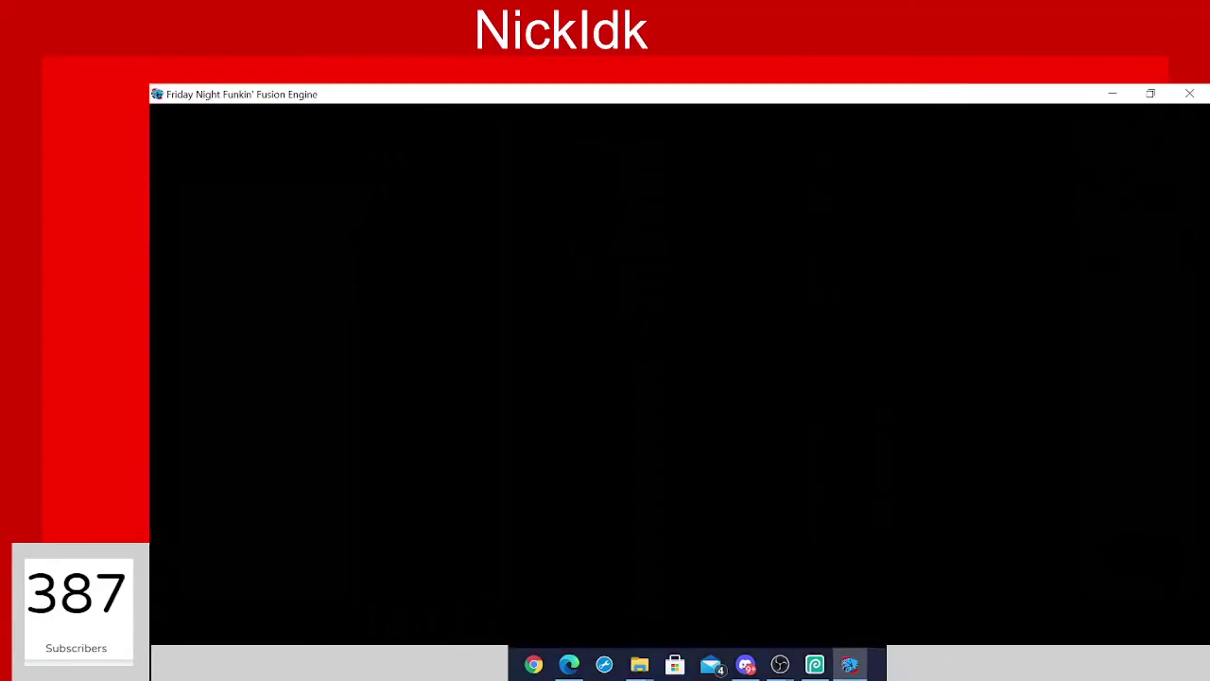
Pass the title screen, lower the volume, enter Story Mode, and move to the "Just a test" week.
{"action": "key", "text": "Return"}
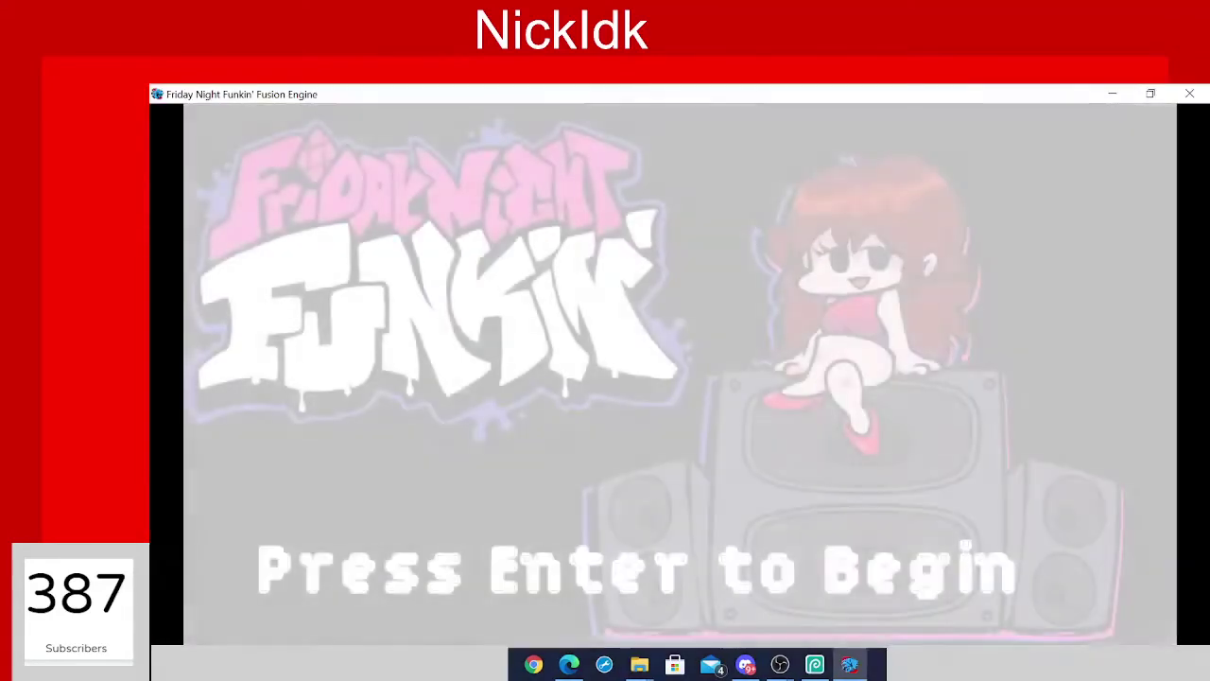
{"action": "key", "text": "minus"}
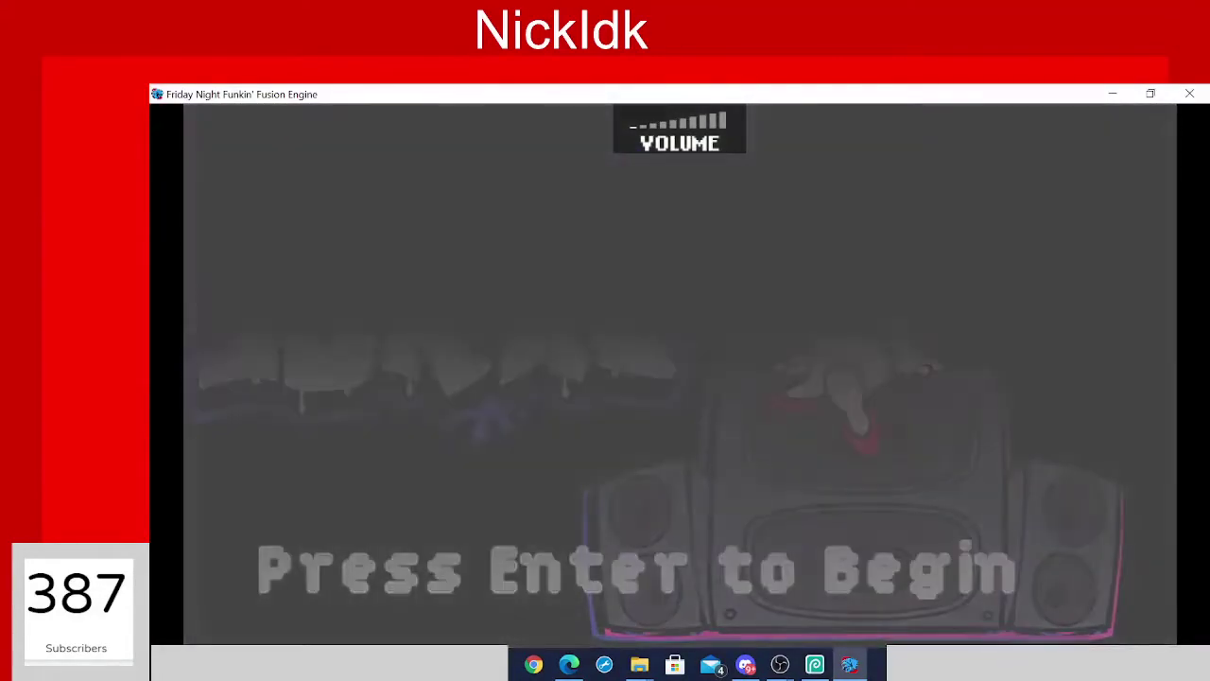
{"action": "key", "text": "Return"}
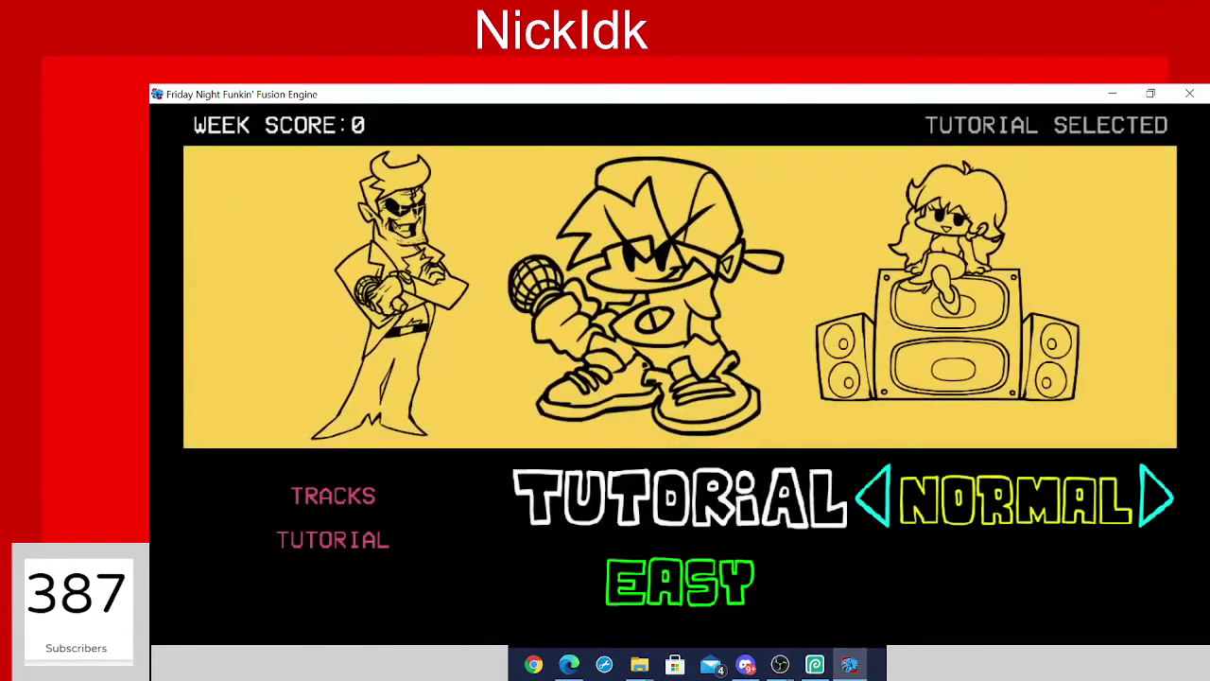
{"action": "key", "text": "Down"}
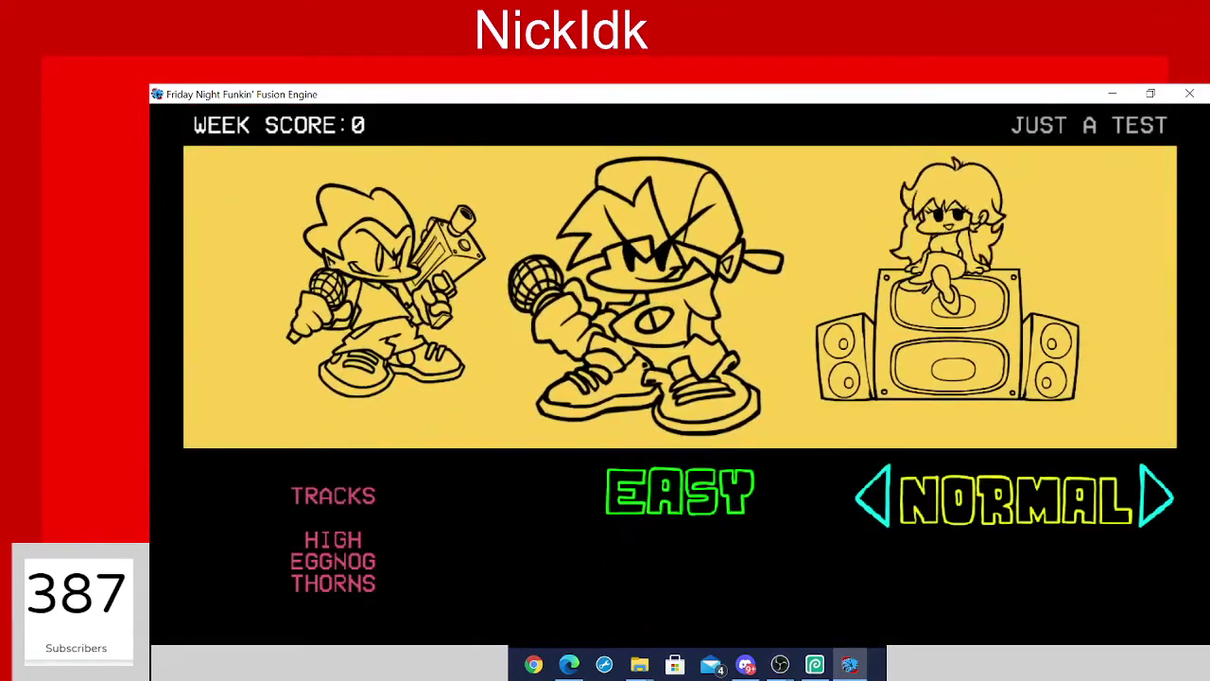